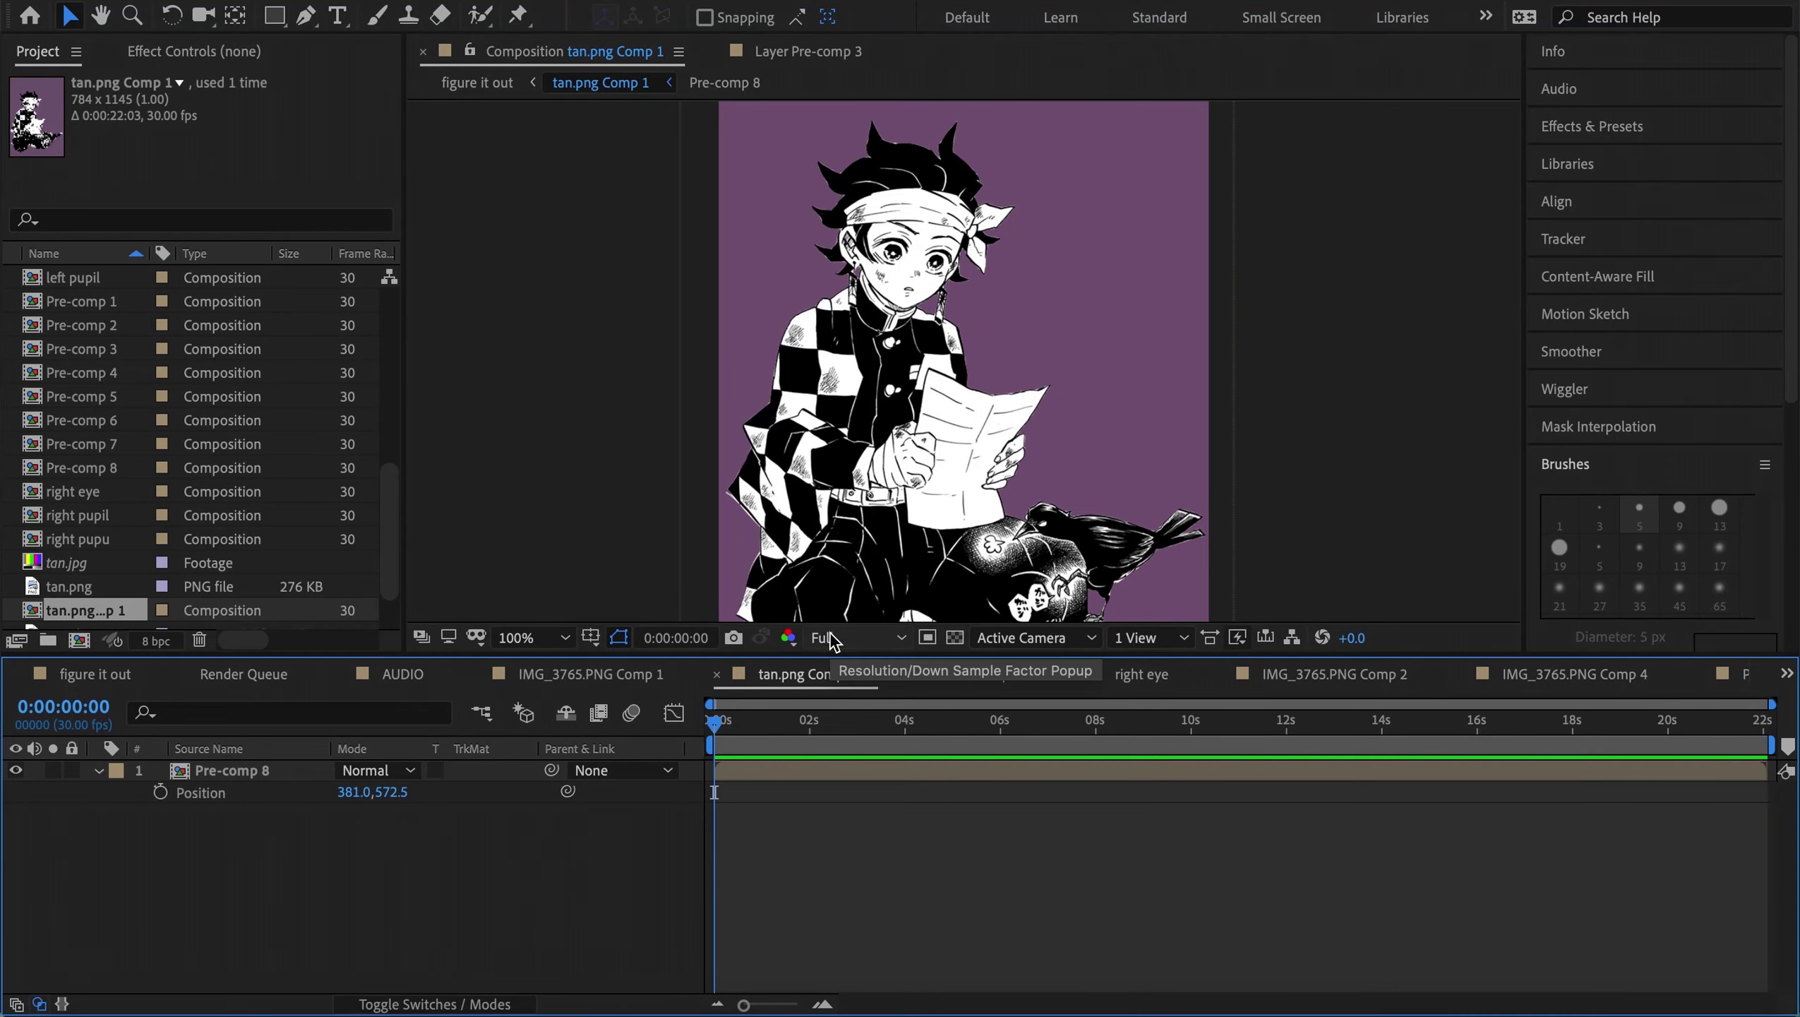
Duplicate Pre-comp 8 and draw a closed Pen patch shape over the face
scroll(889, 271, "up", 4)
key("ctrl+d")
key("g")
left_click(772, 378)
left_click(870, 478)
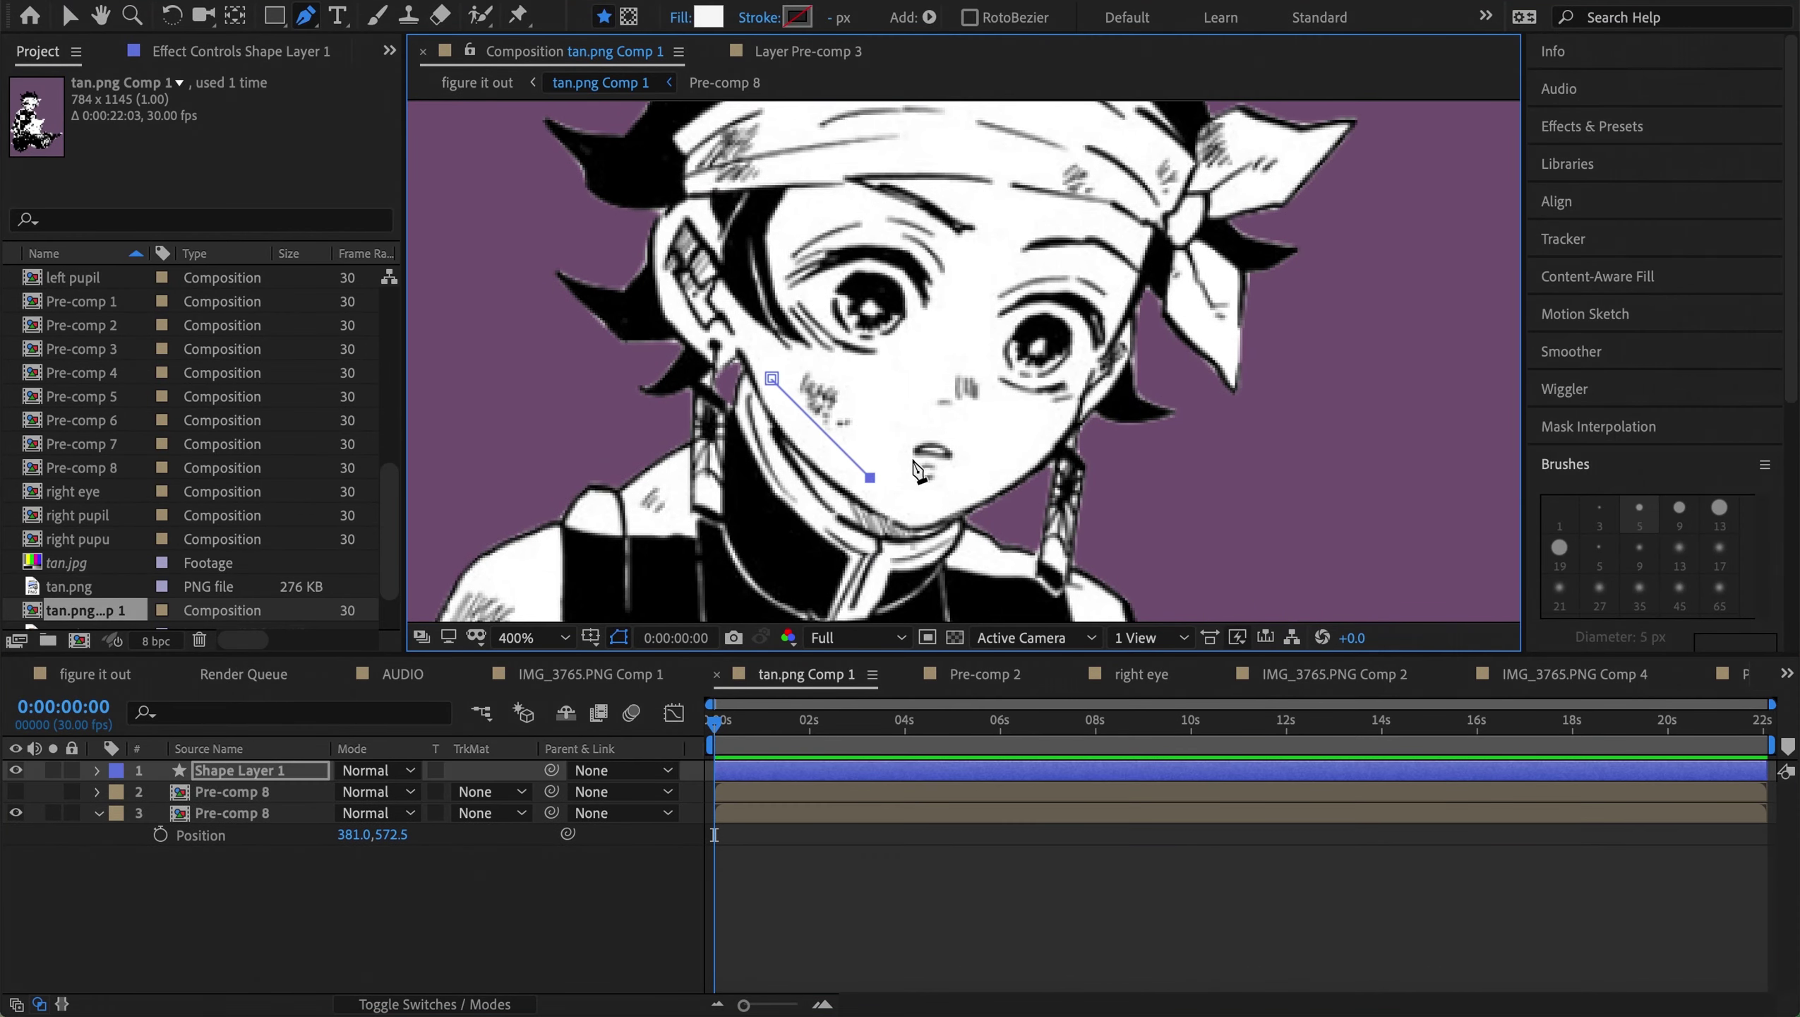
left_click(1062, 206)
left_click(934, 189)
left_click(867, 178)
left_click(791, 211)
left_click(728, 249)
left_click(772, 378)
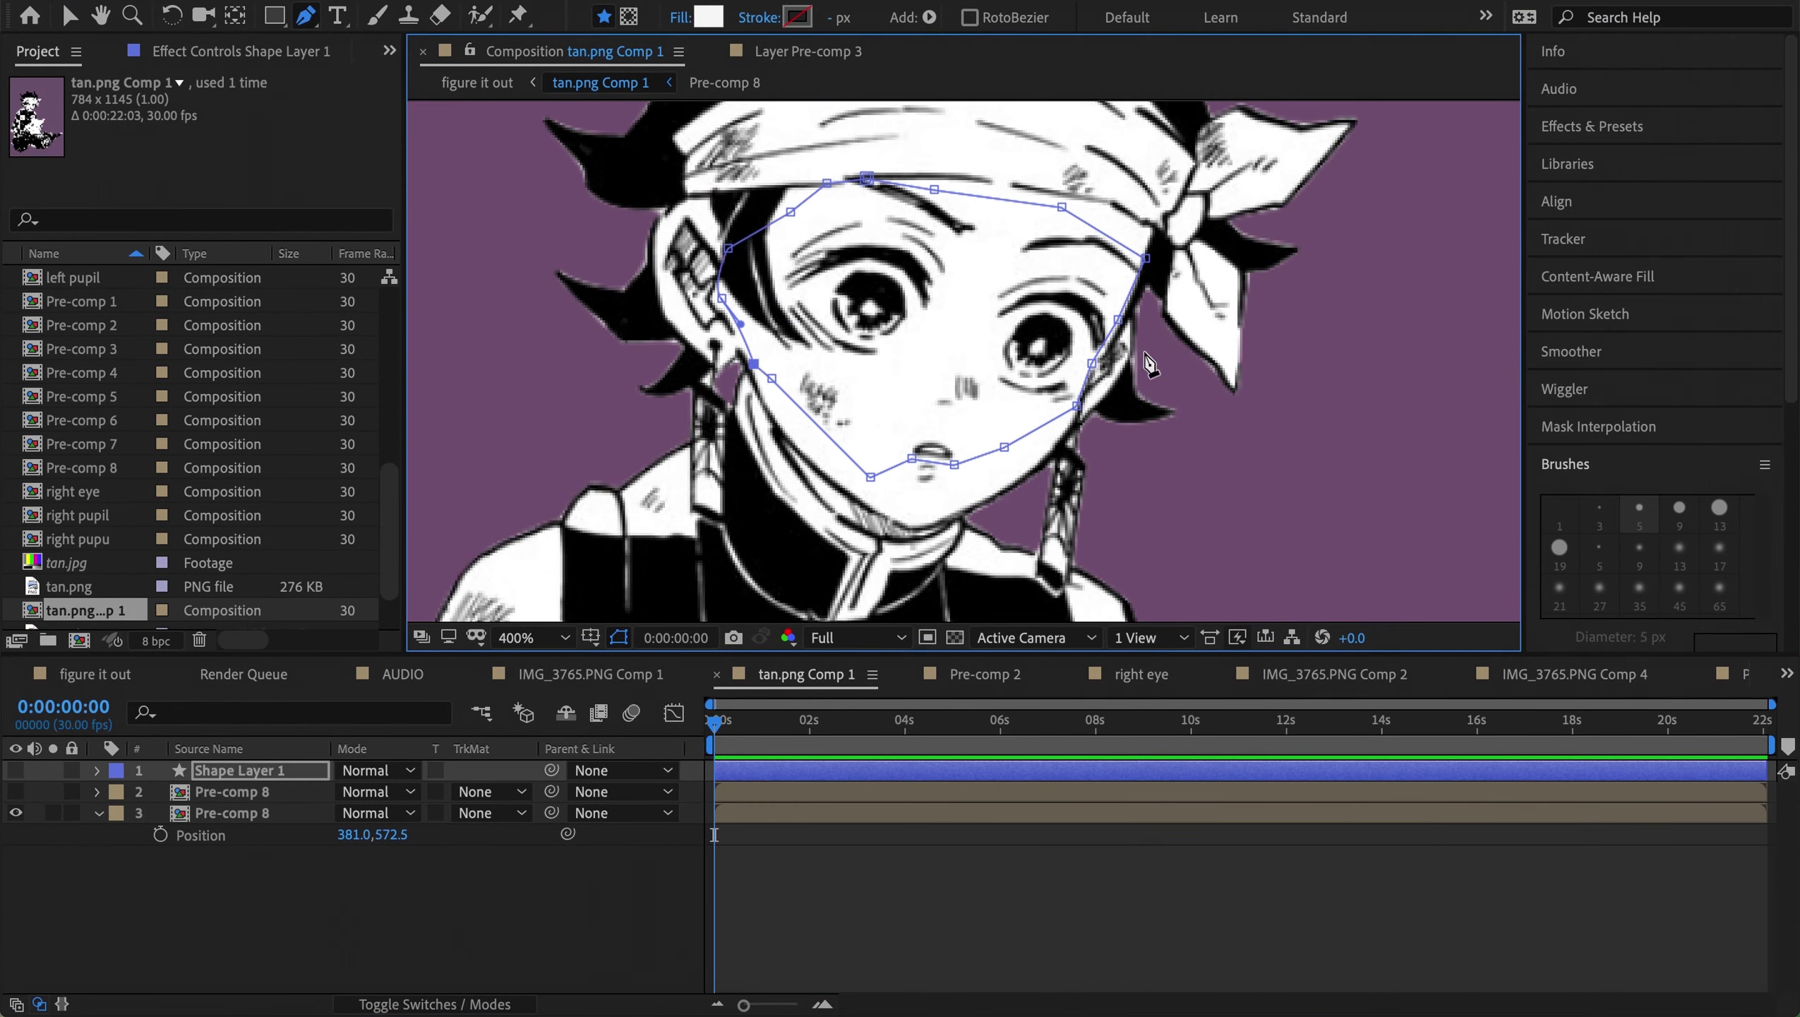
Make the duplicated character layer visible and move it above the patch shape
left_click(231, 791)
left_click(15, 791)
key("ctrl+bracketright")
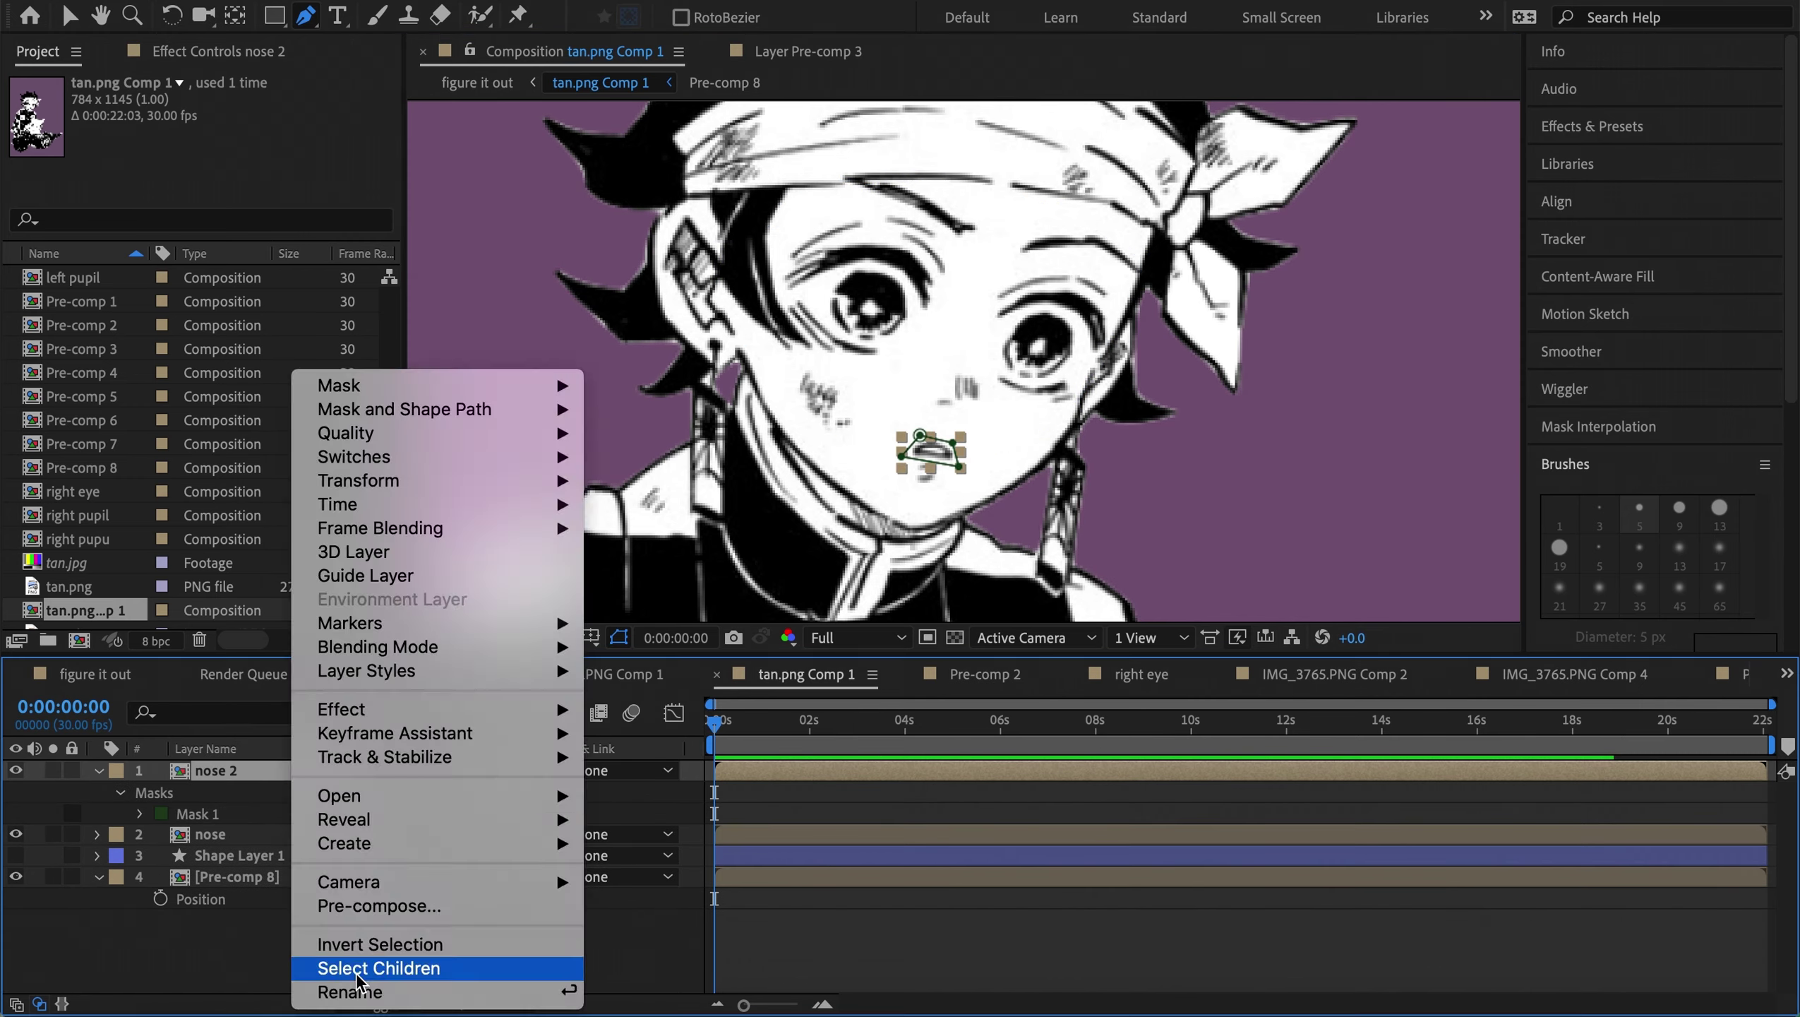
Rename a copied layer as mouth, clear its copied mask, and start a left eye mask
key("Delete")
left_click(781, 302)
left_click(802, 330)
left_click(829, 356)
left_click(895, 363)
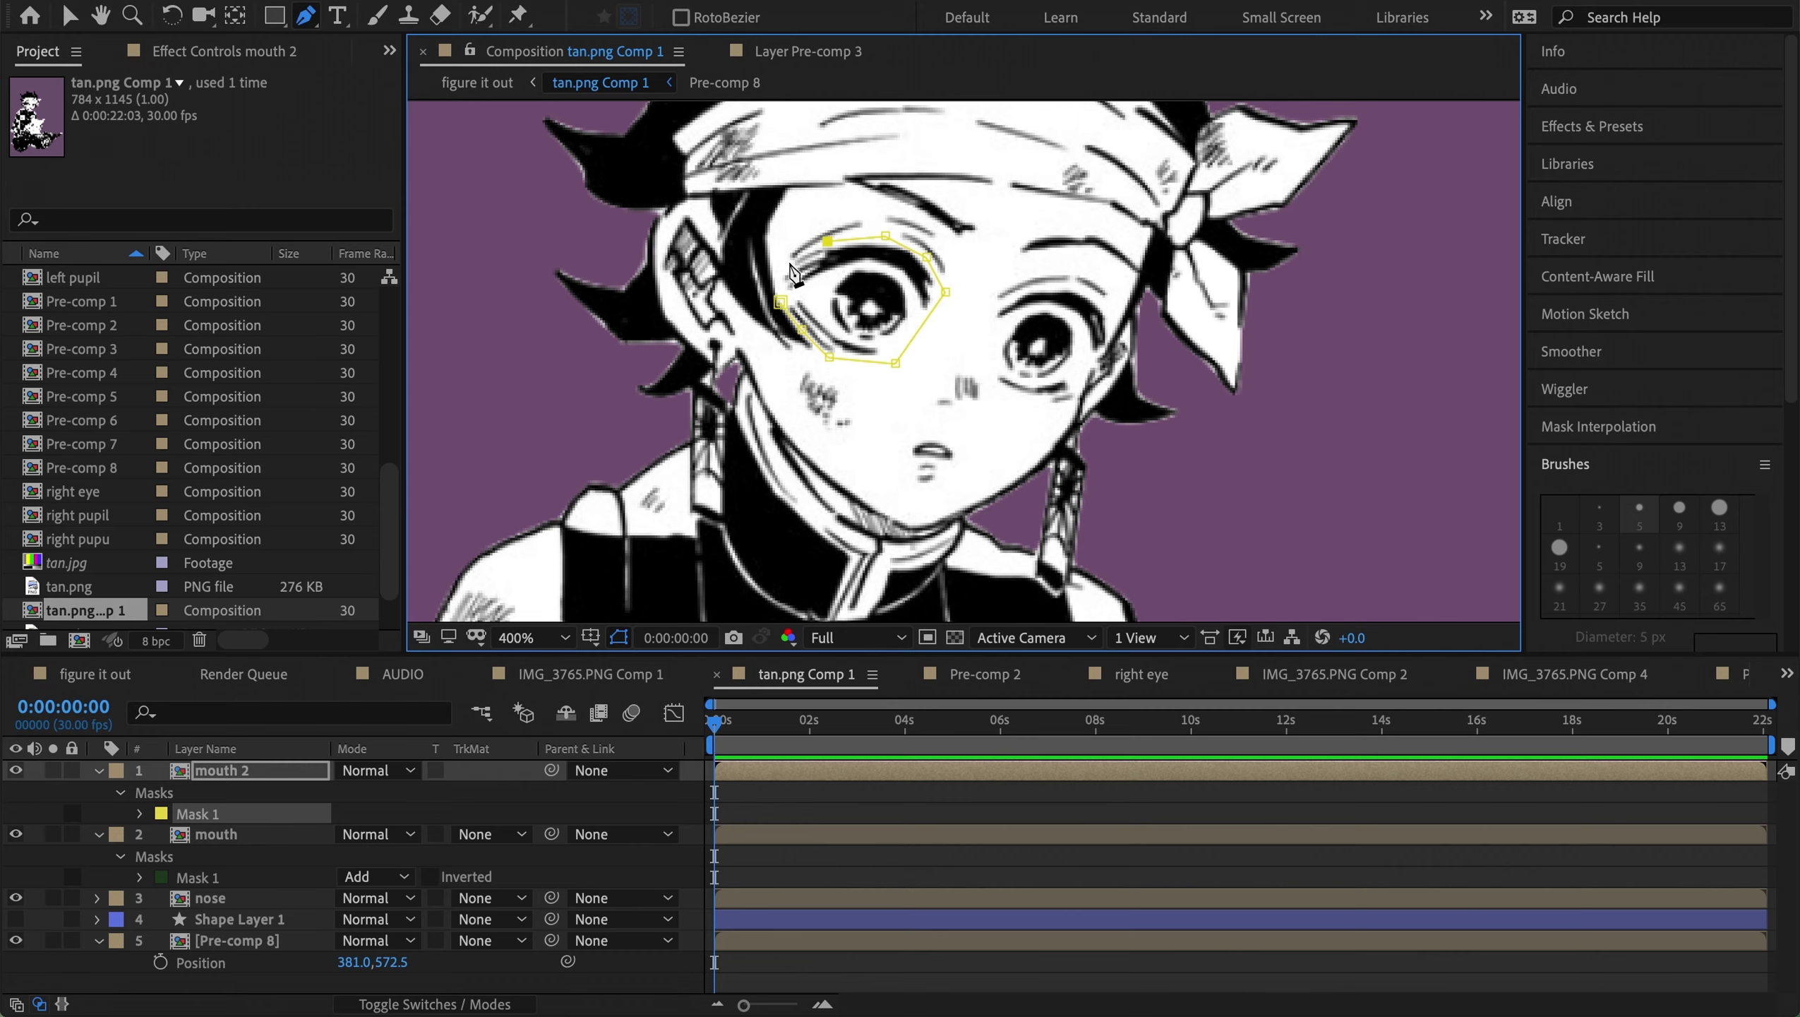
Duplicate the layer and draw a closed mask around the right eye
key("ctrl+d")
key("Delete")
left_click(981, 321)
left_click(1000, 397)
left_click(1073, 409)
left_click(1080, 381)
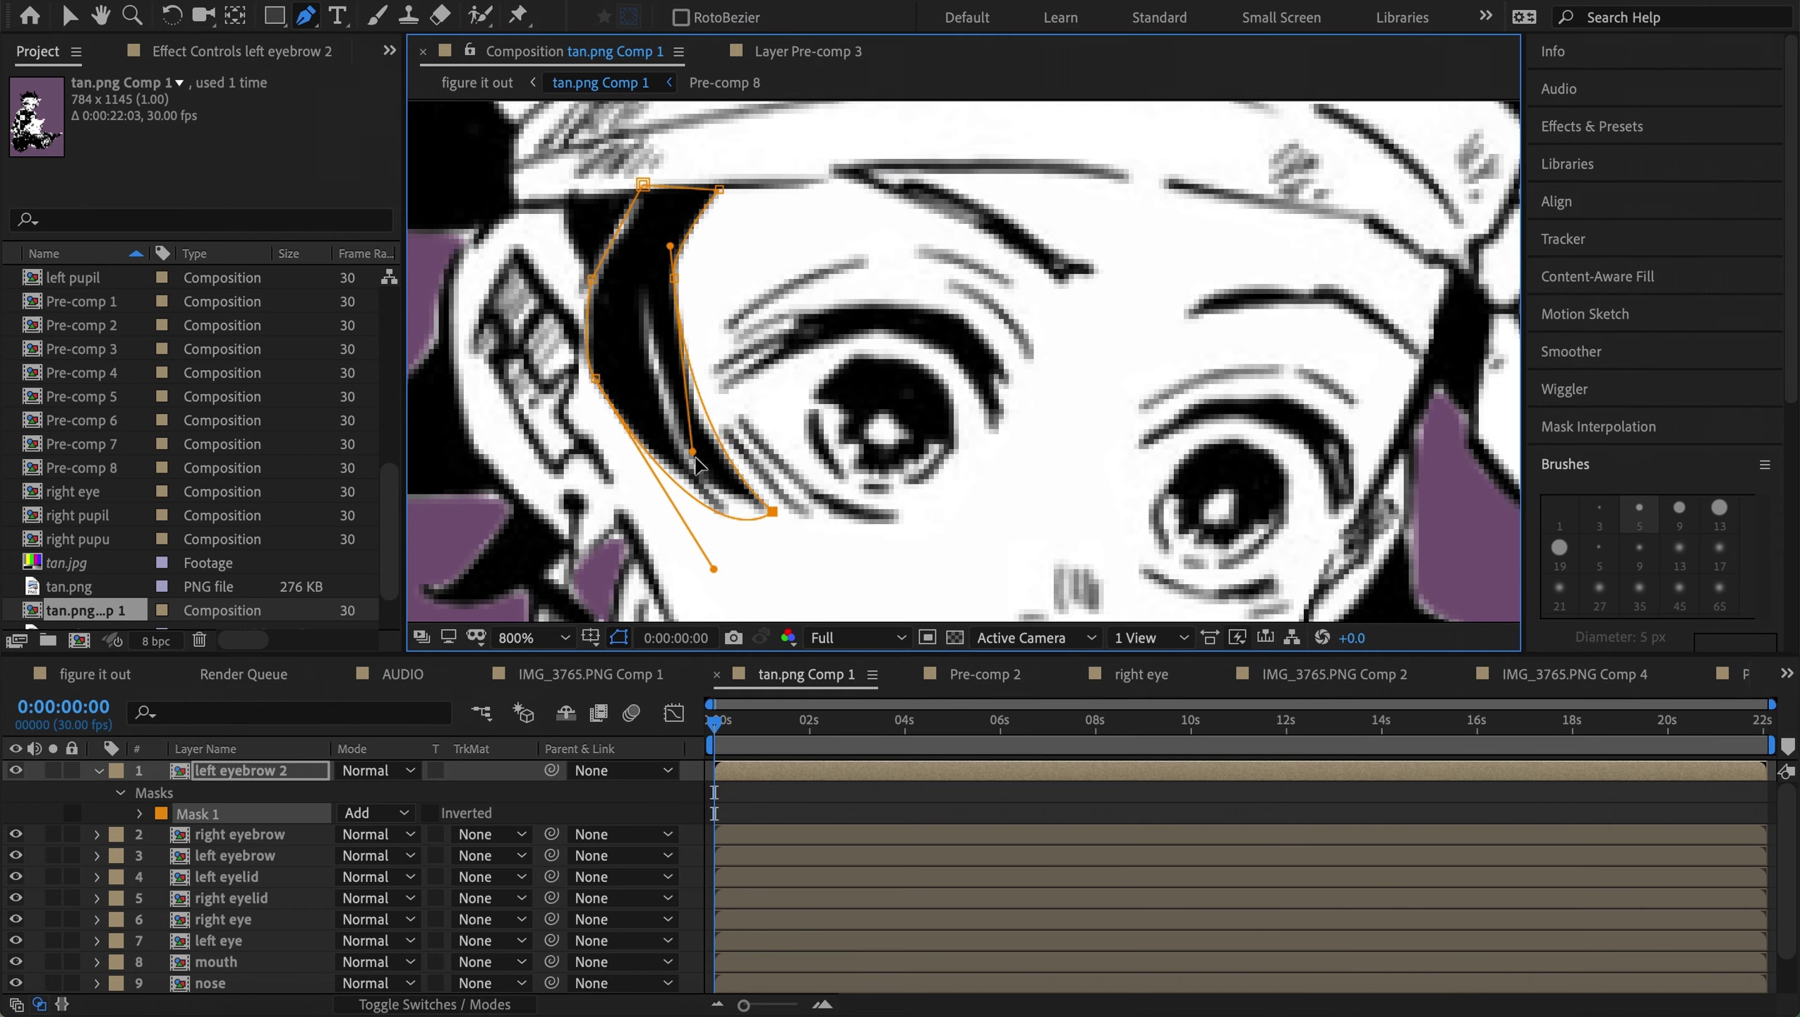
Curve the eyebrow mask, duplicate the left pupil layer, and select the left hair layer
left_click(290, 783)
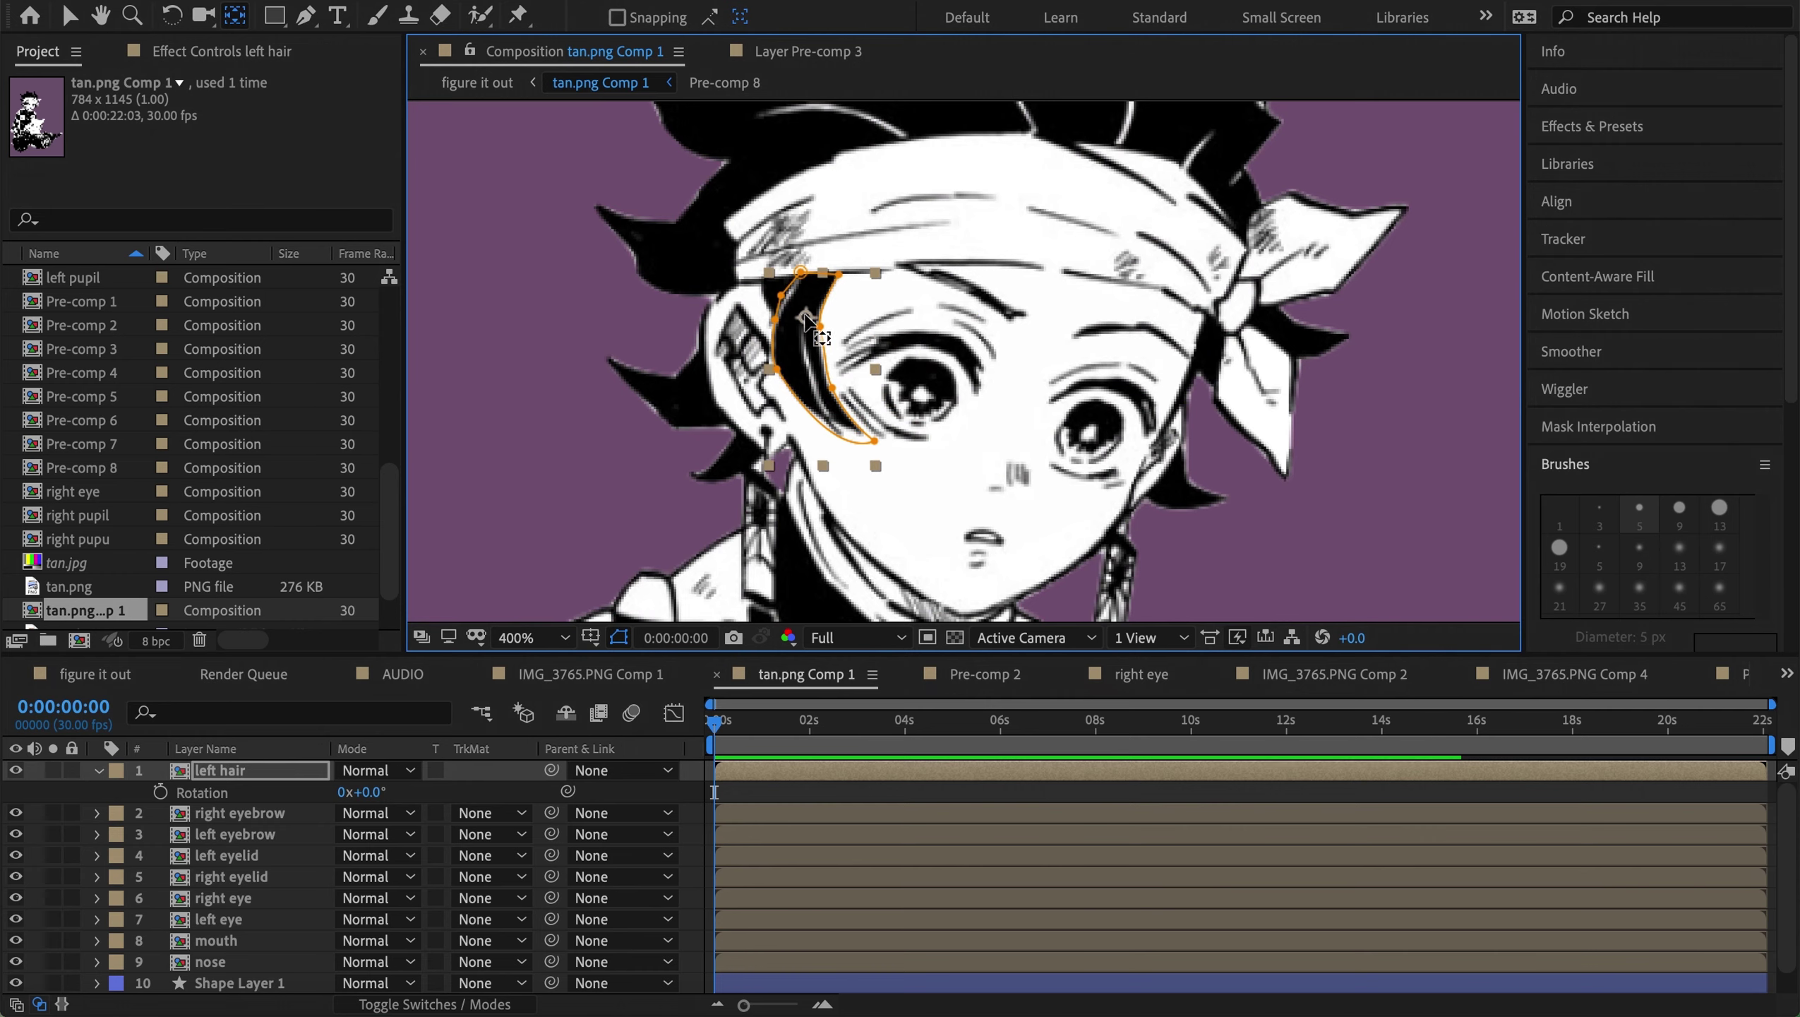
right_click(247, 899)
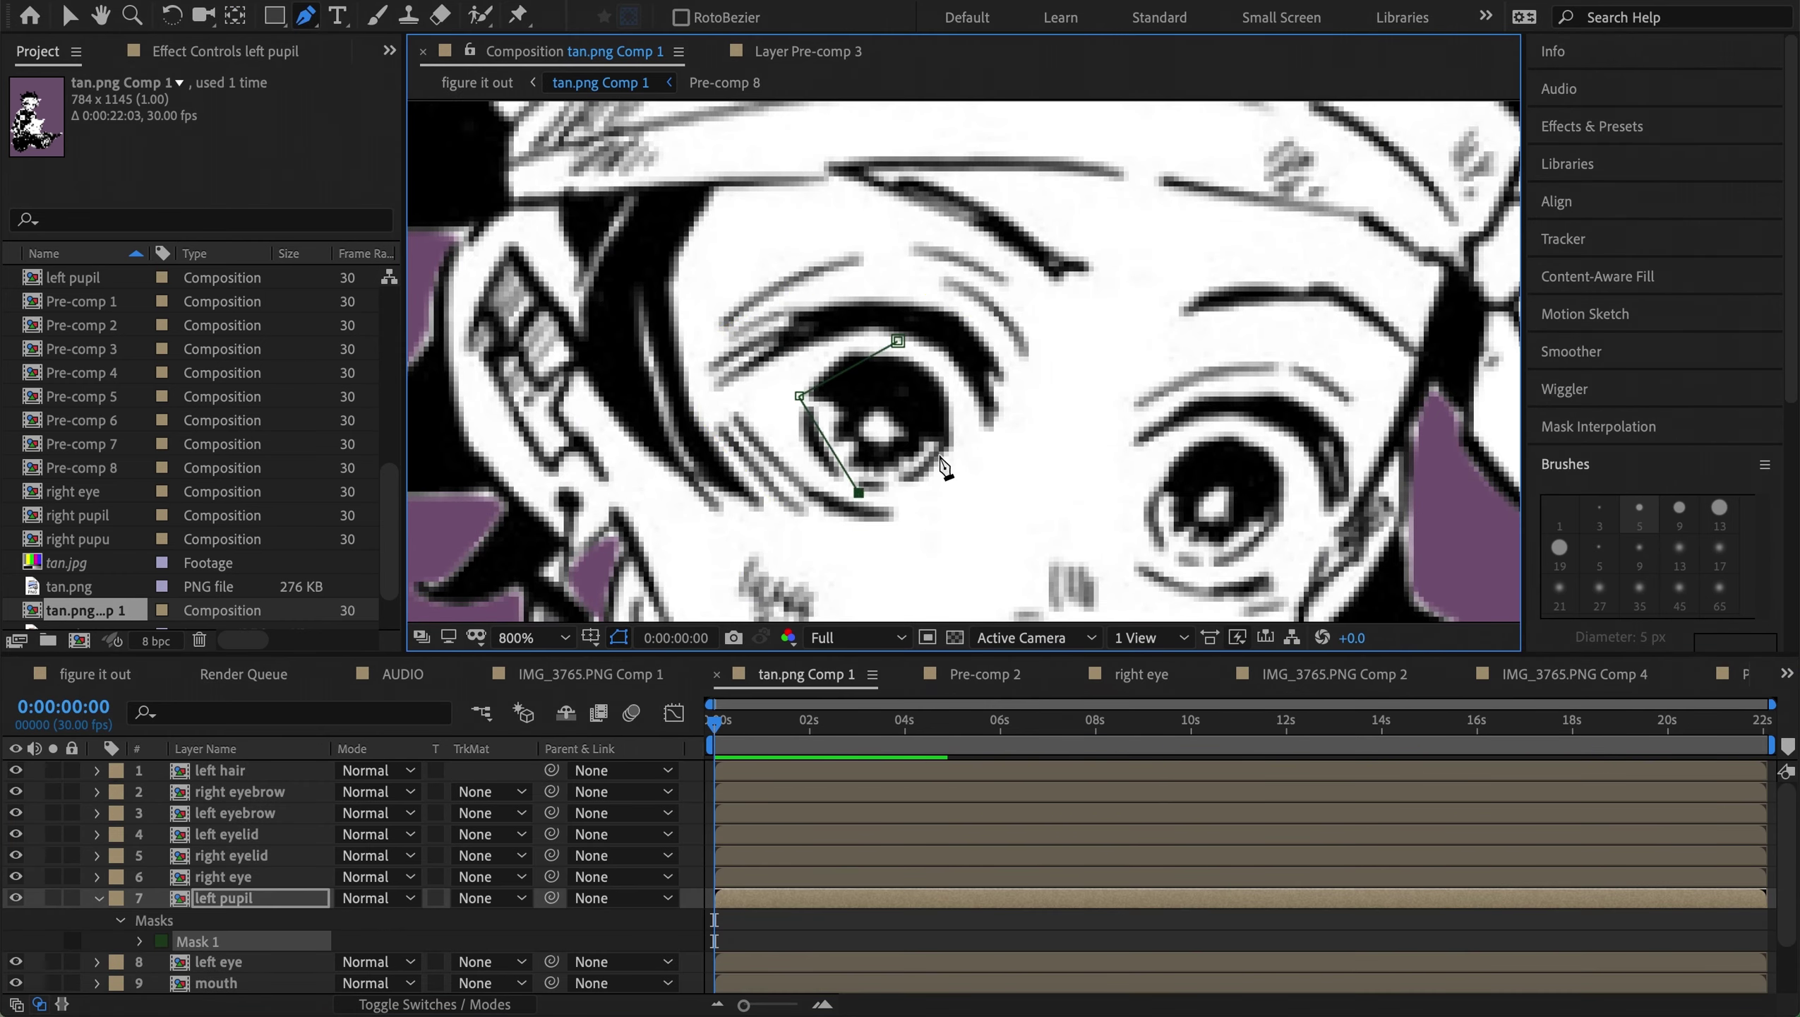
key("ctrl+d")
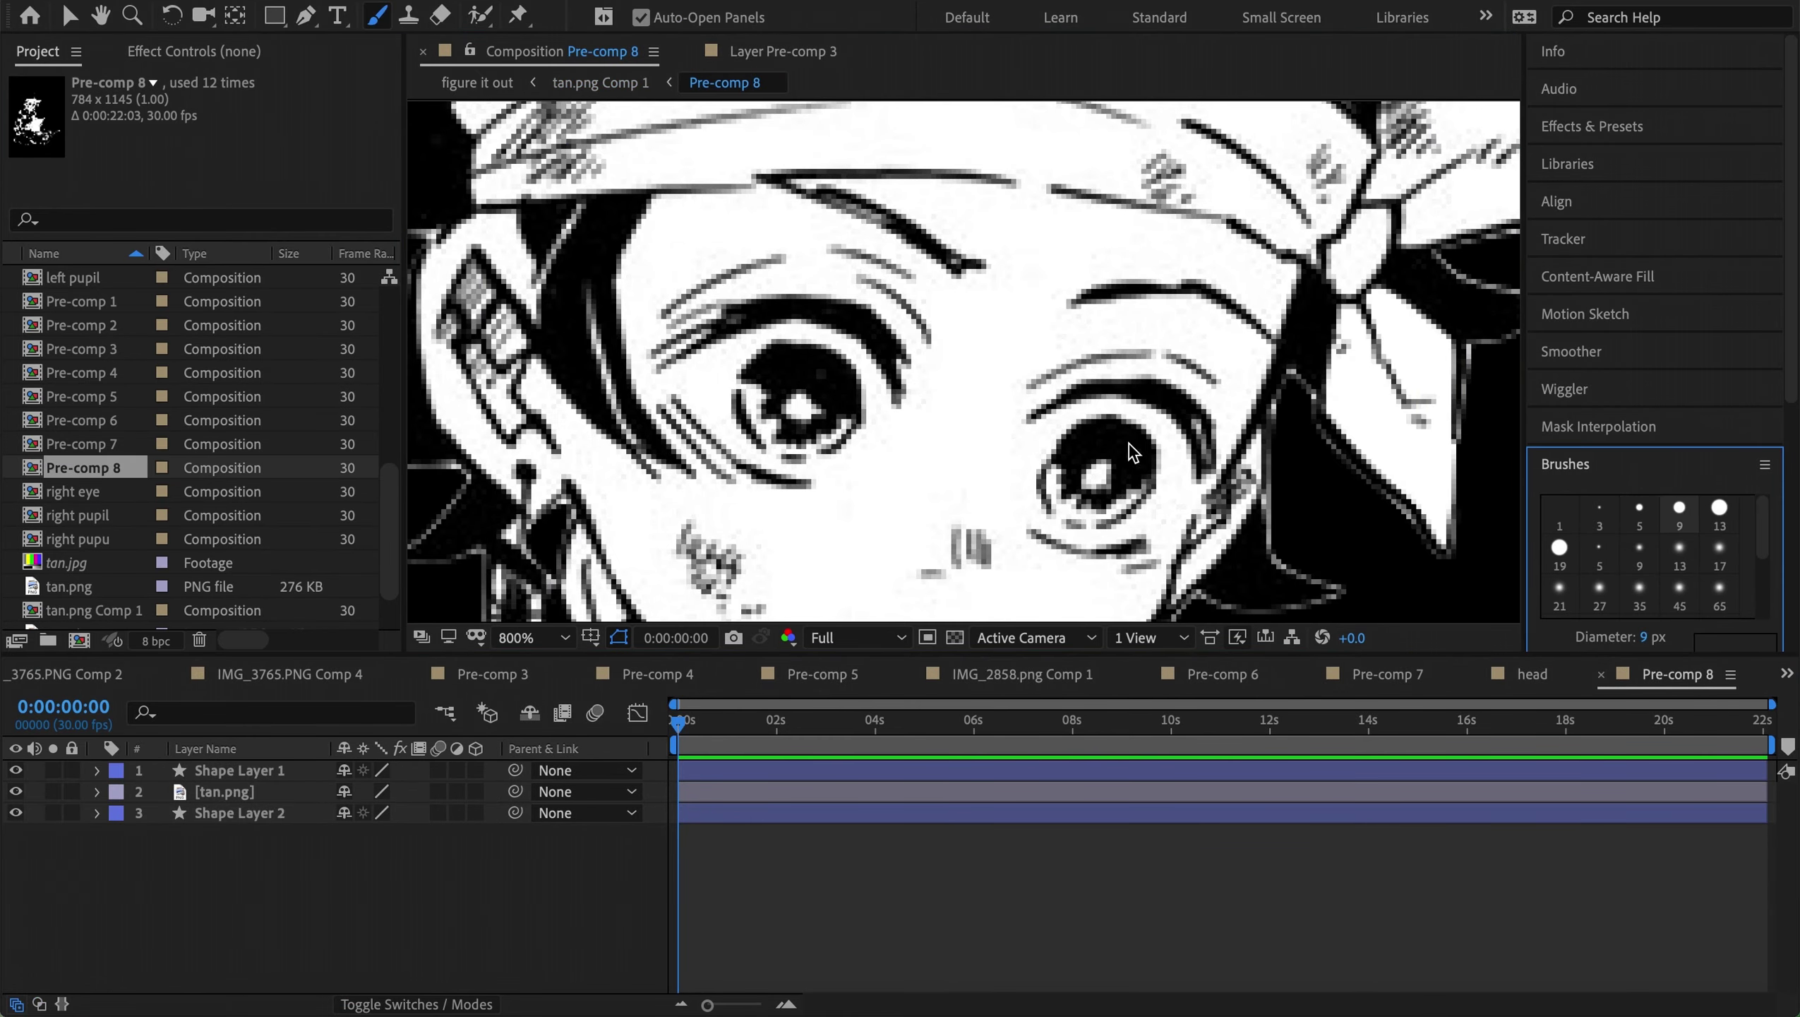
scroll(586, 279, "left", 3)
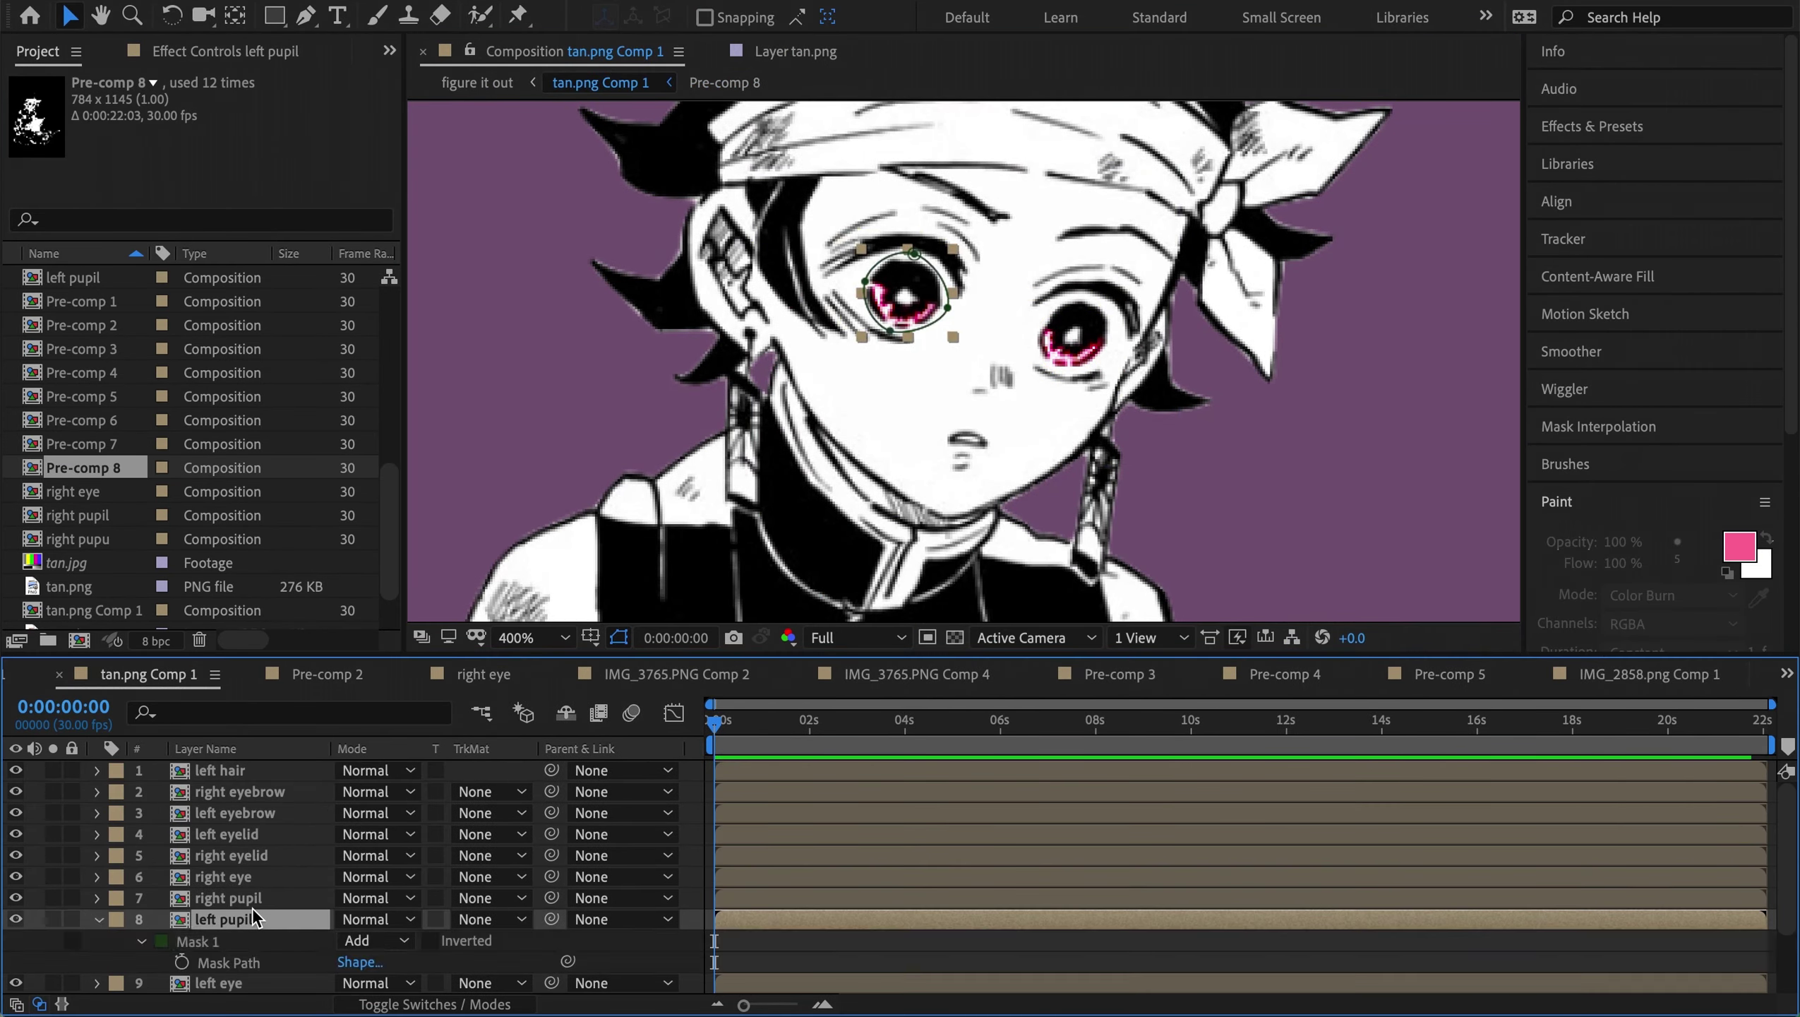
scroll(242, 889, "up", 5)
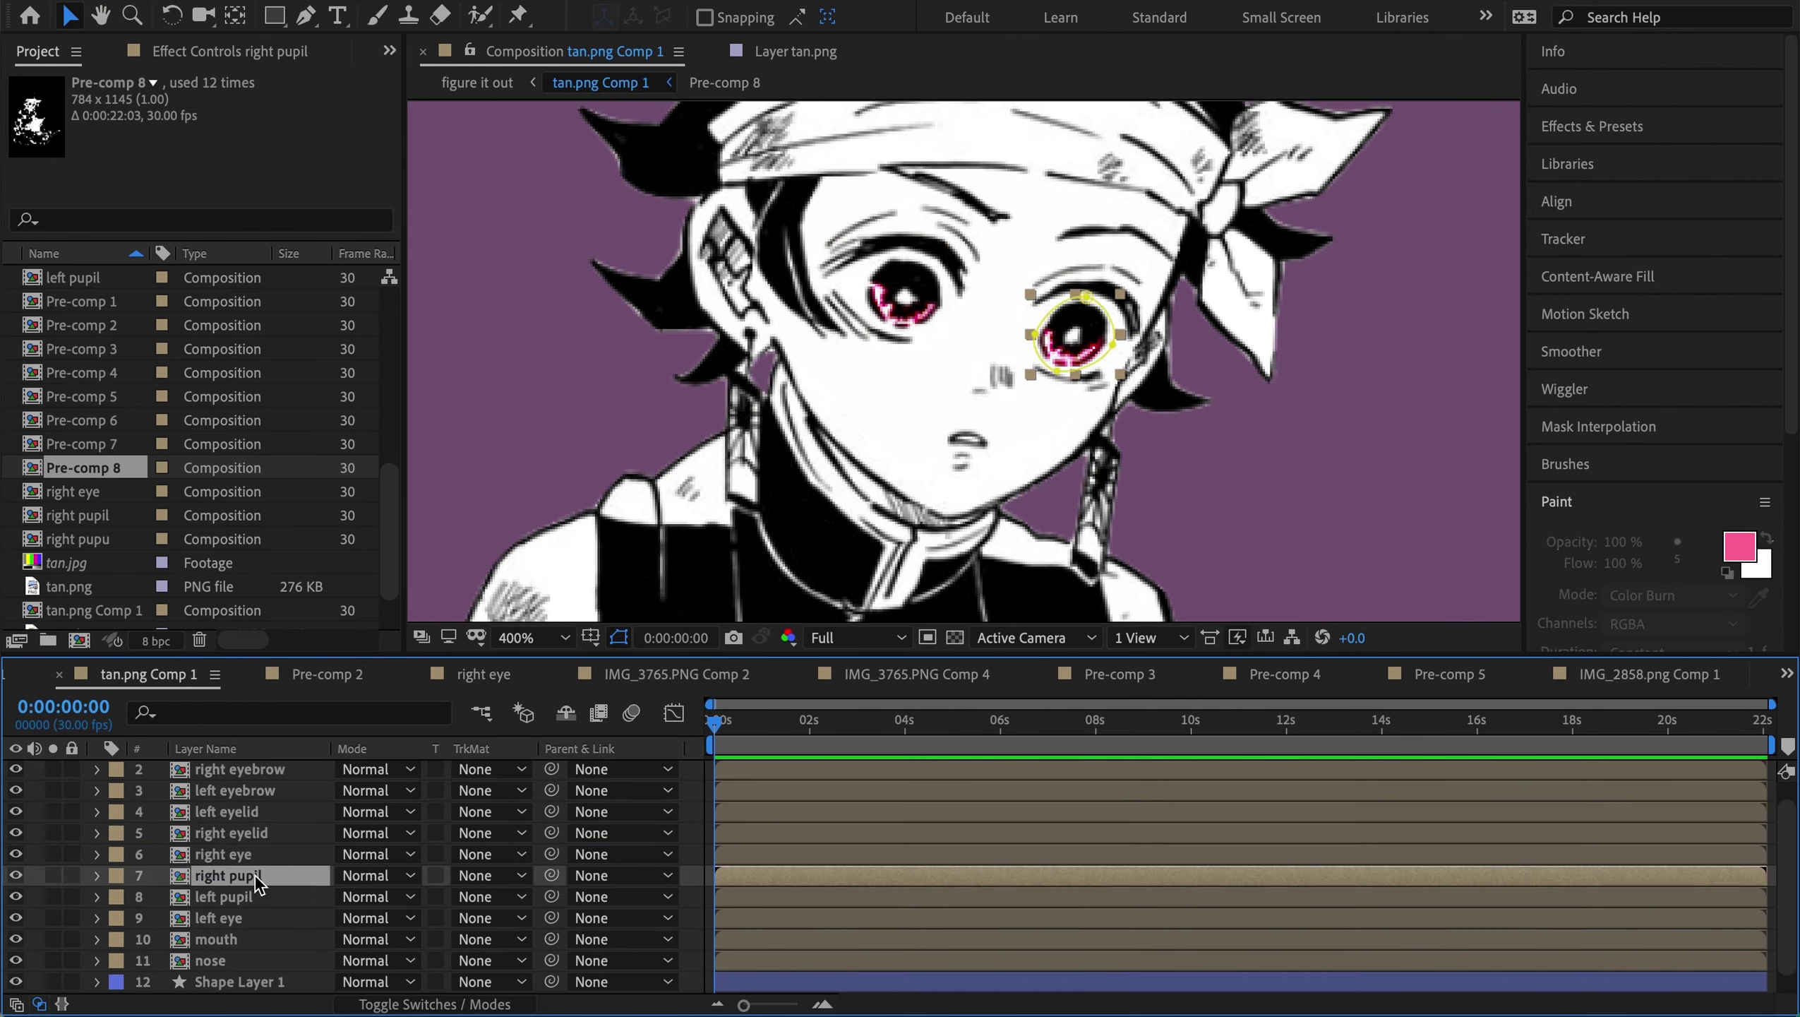
left_click(282, 769)
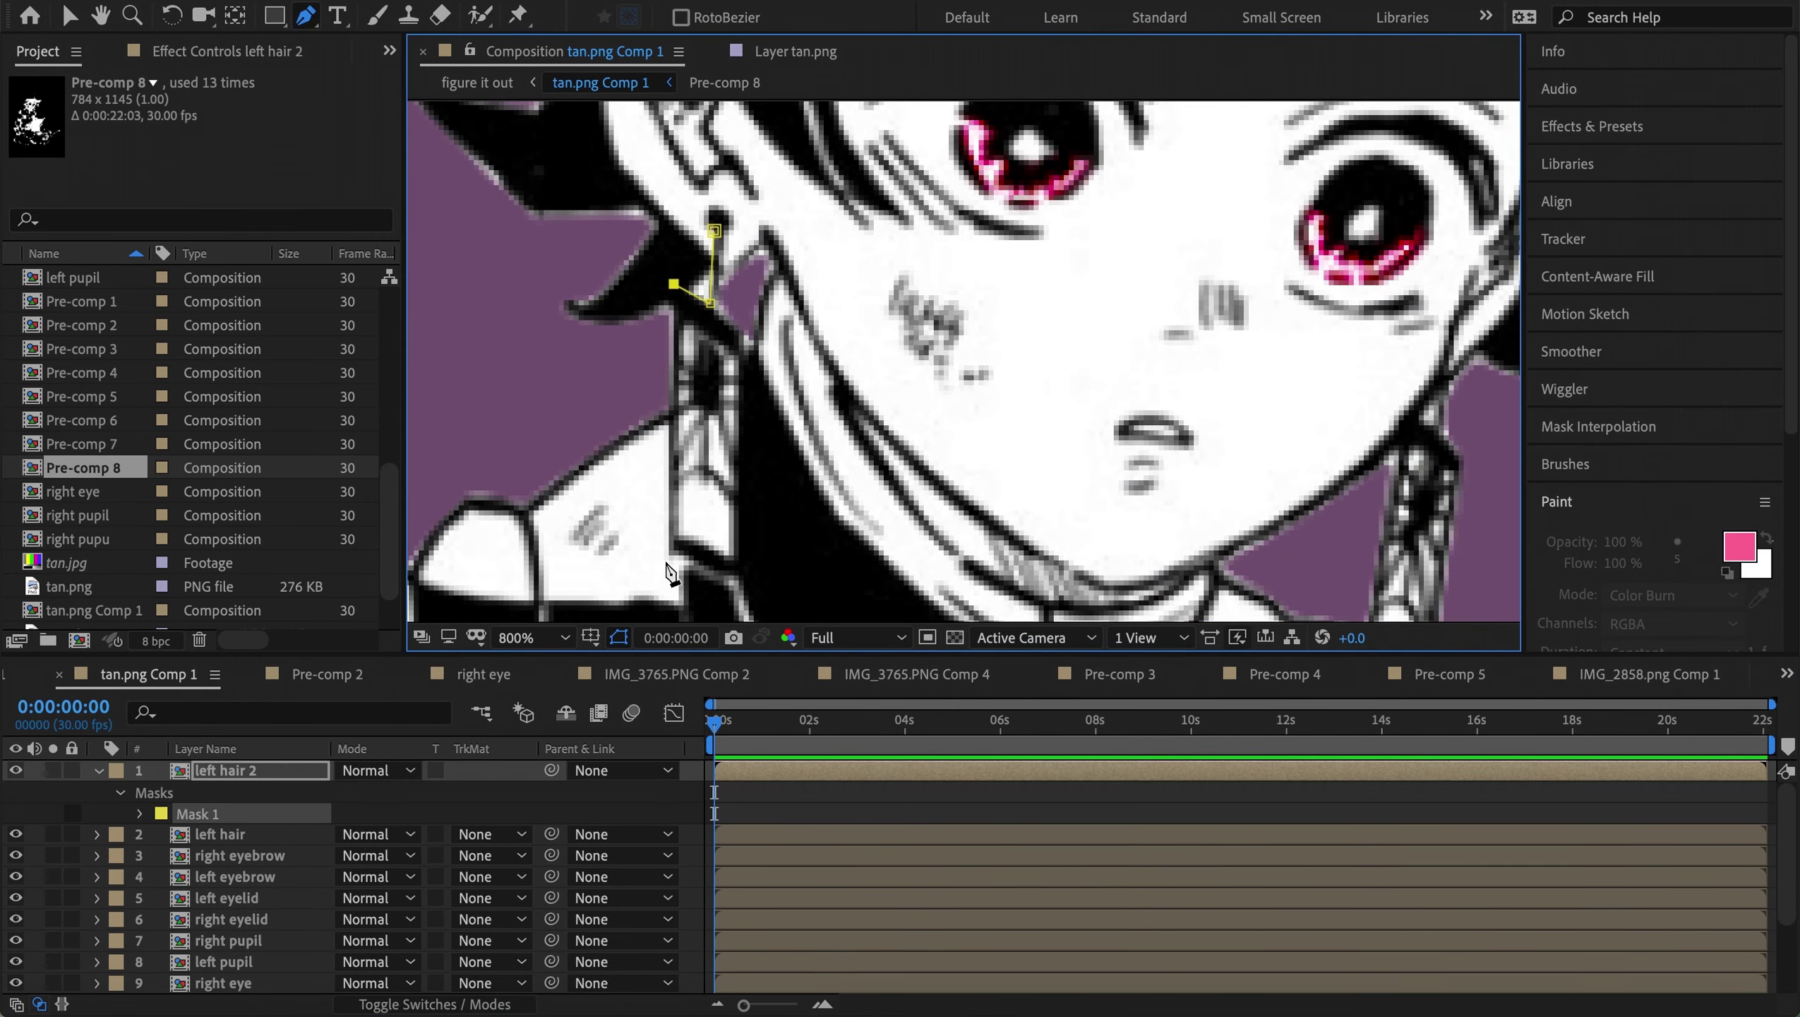
Rename the copied layer 'left earring', duplicate it, and mask the other earring
right_click(293, 769)
left_click(321, 993)
type("left earring")
key("Return")
key("ctrl+d")
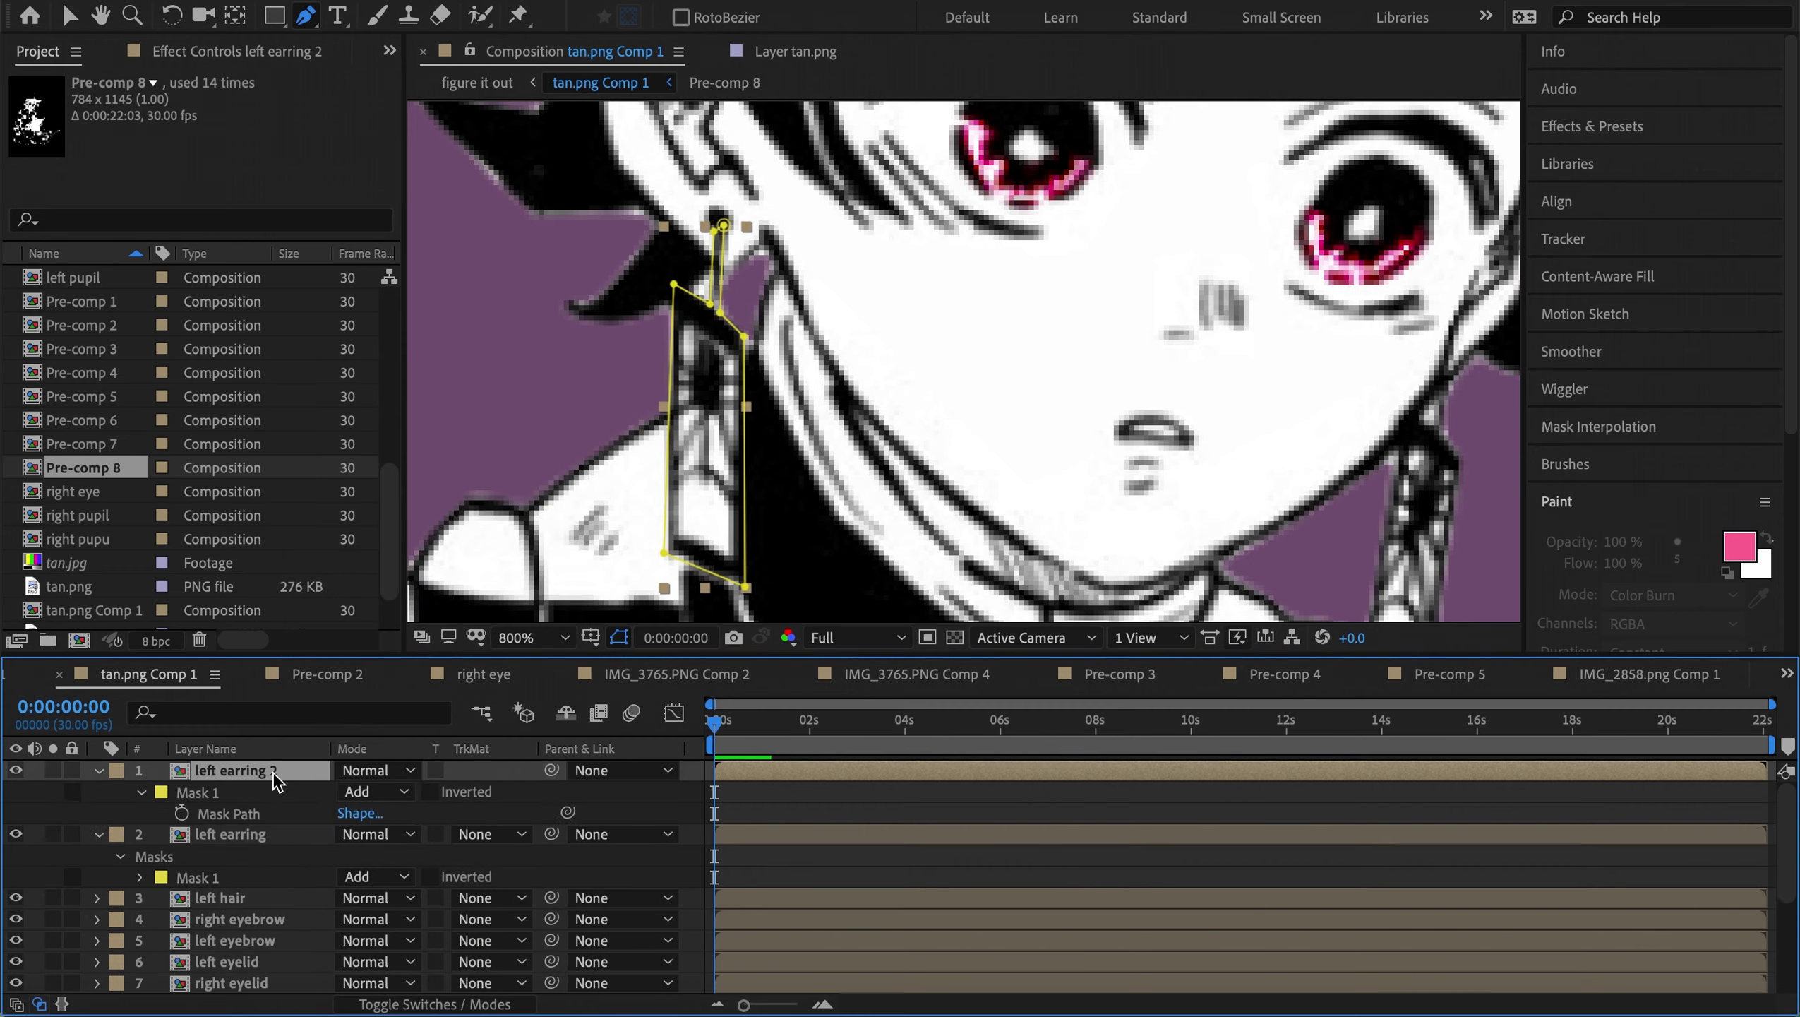
key("ctrl+v")
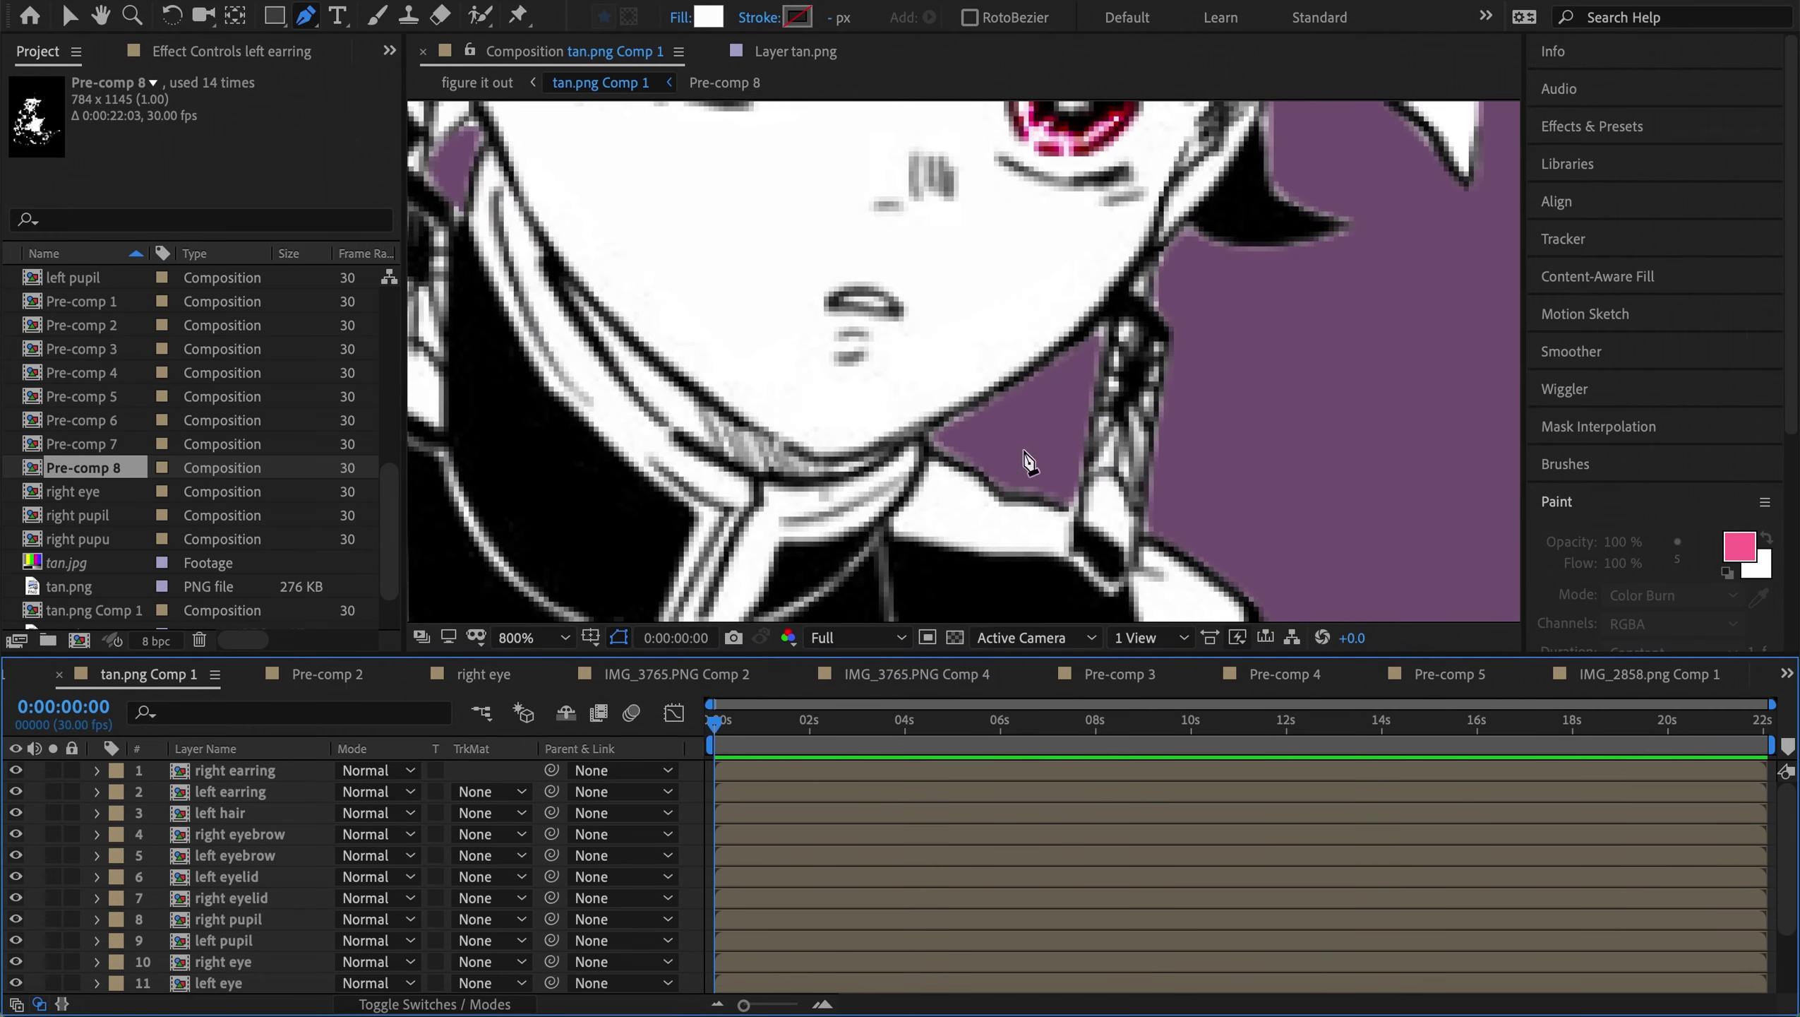
Draw patch shapes around the shoulder gap
left_click(889, 418)
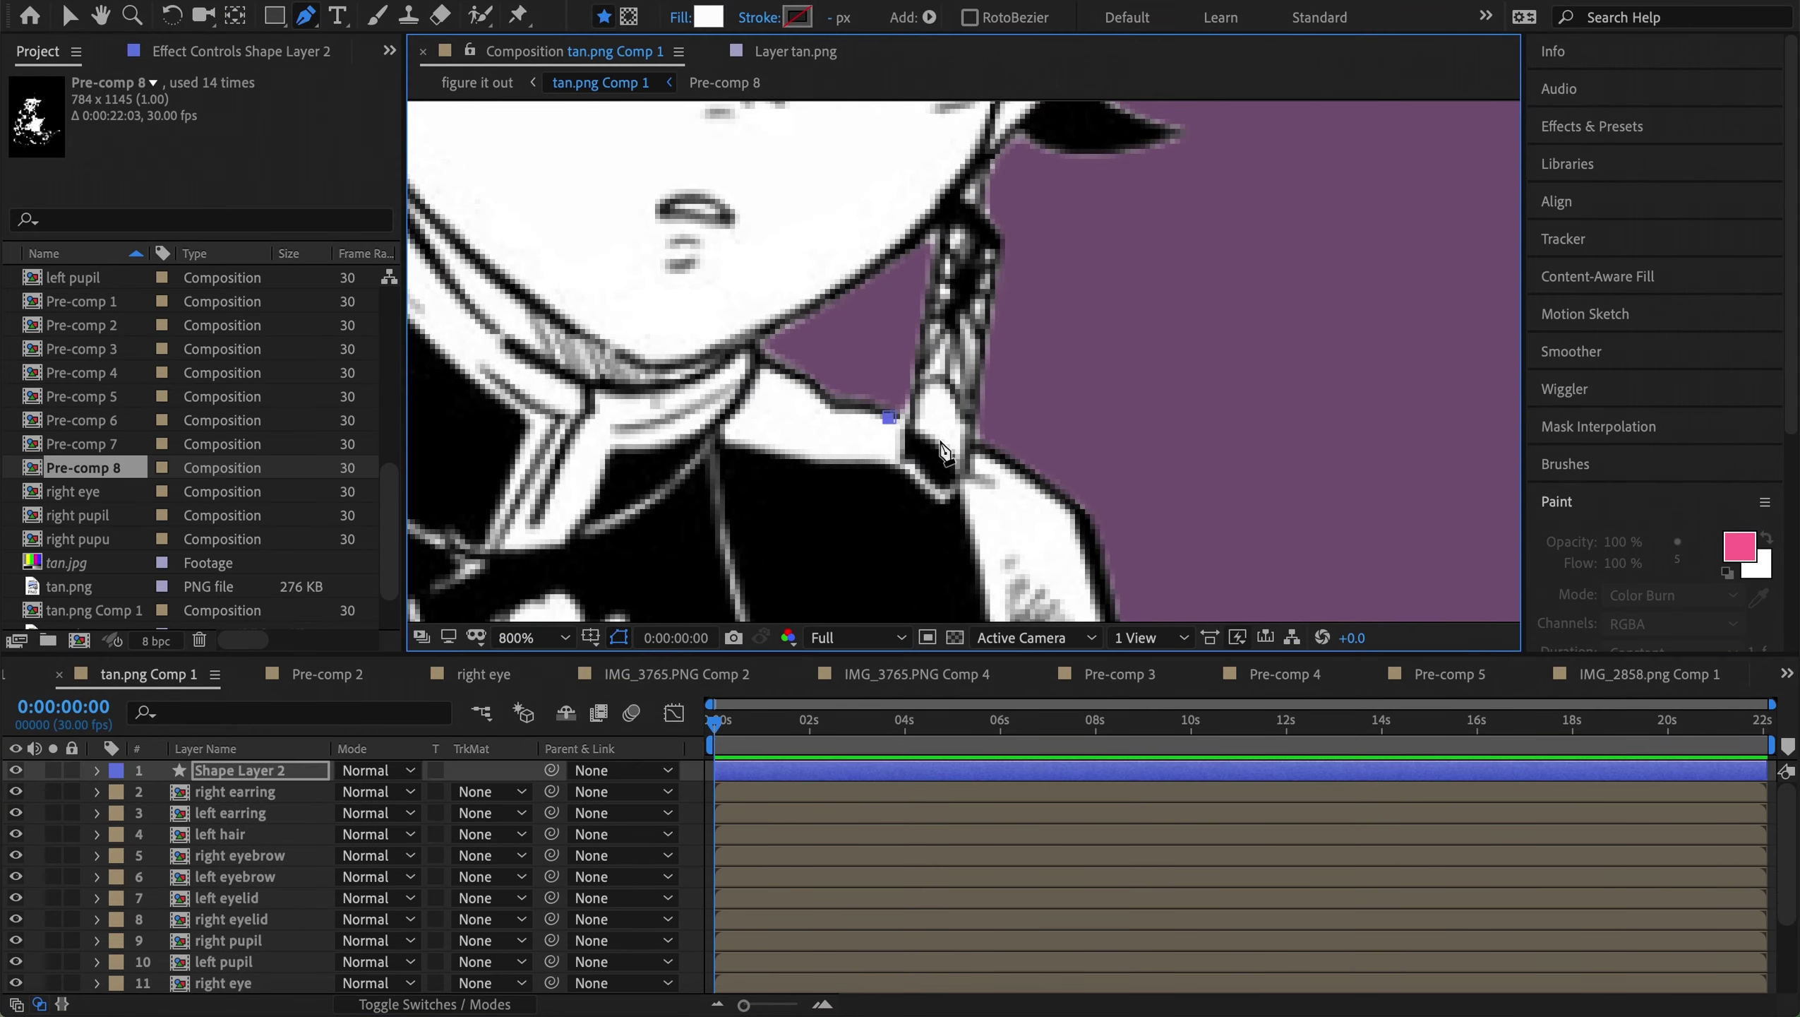
key("F2")
left_click(899, 416)
left_click(940, 427)
left_click(981, 443)
key("ctrl+d")
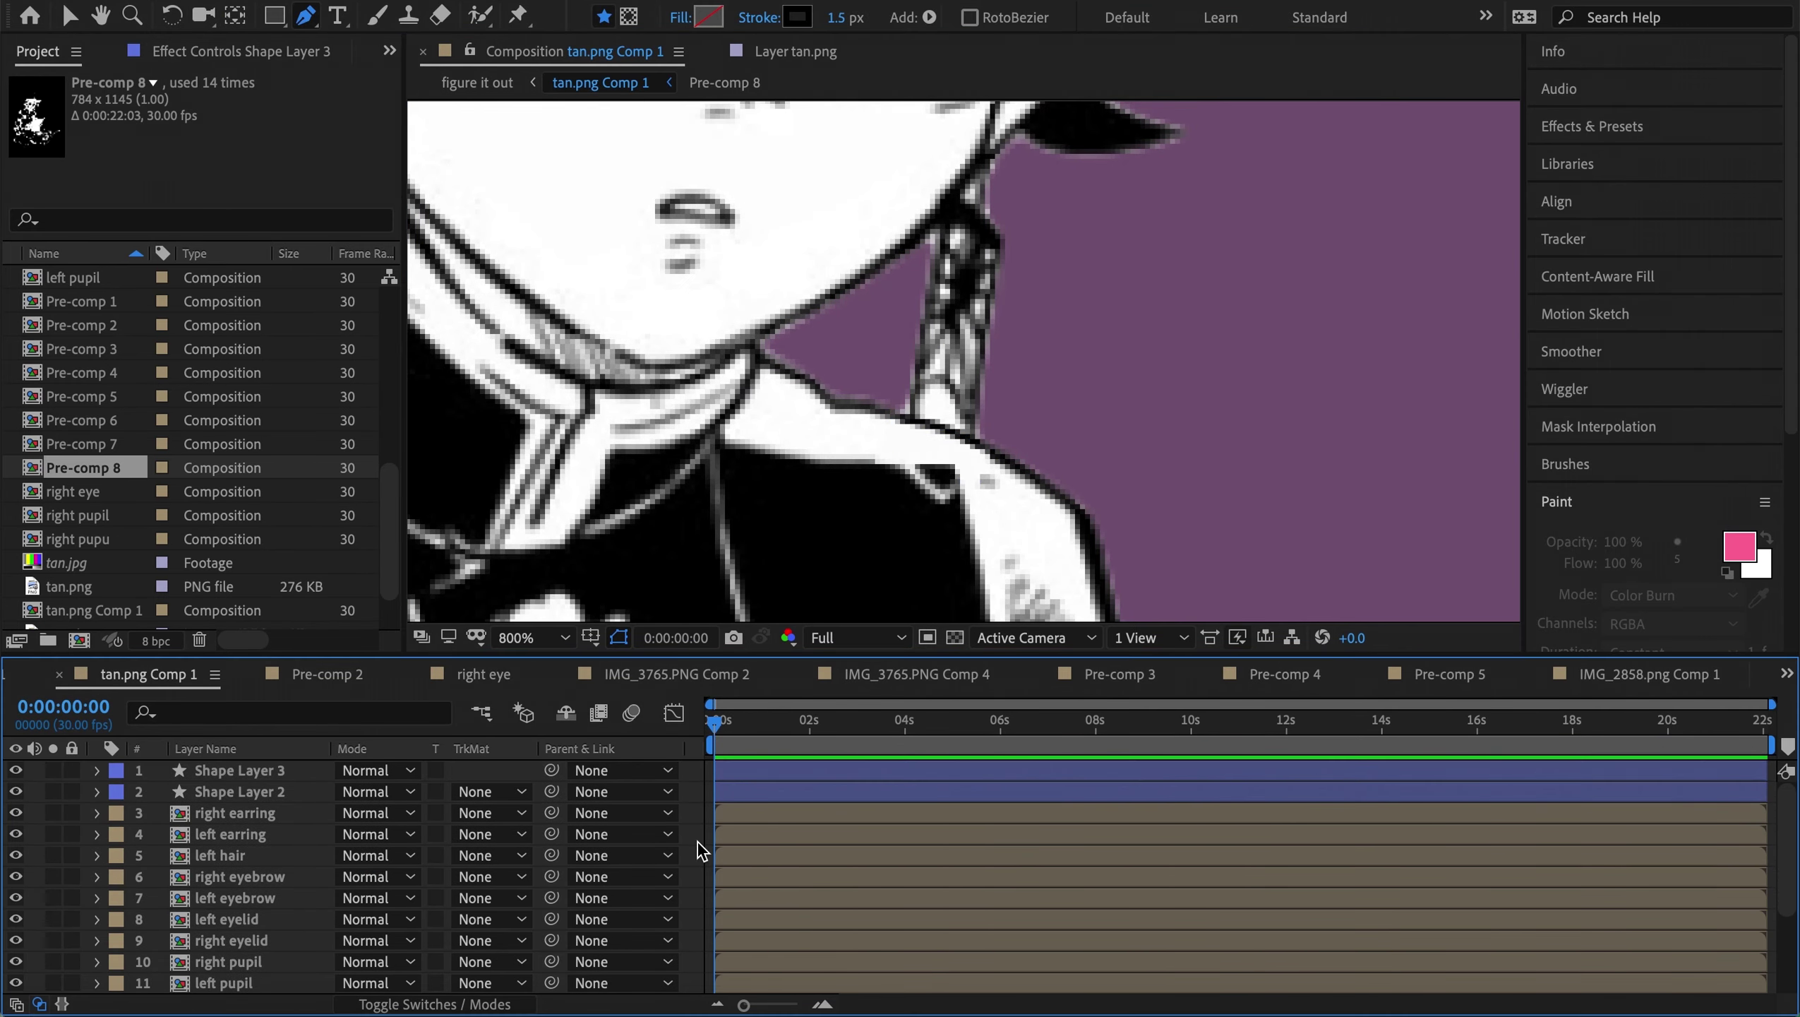
Move both earring layers to the top and check the character and Shape Layer 2 outlines
left_click(236, 834)
left_click(230, 855, "shift")
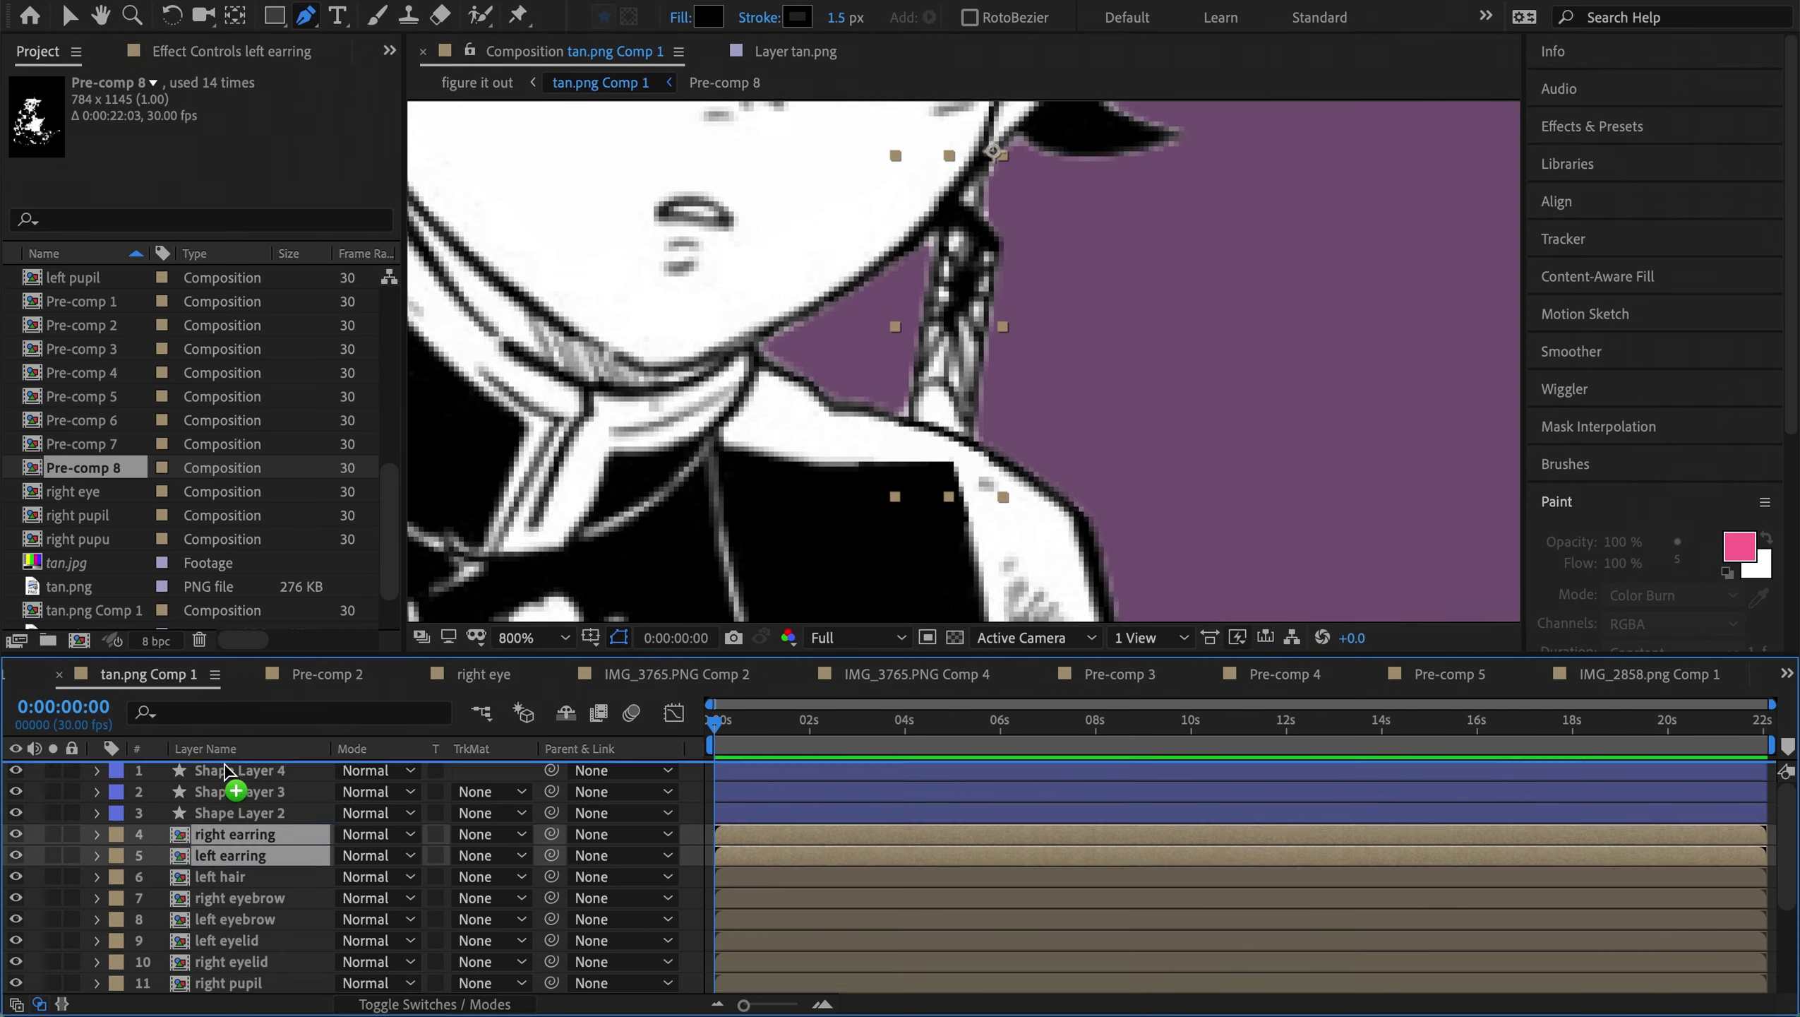
left_click_drag(226, 773, 227, 763)
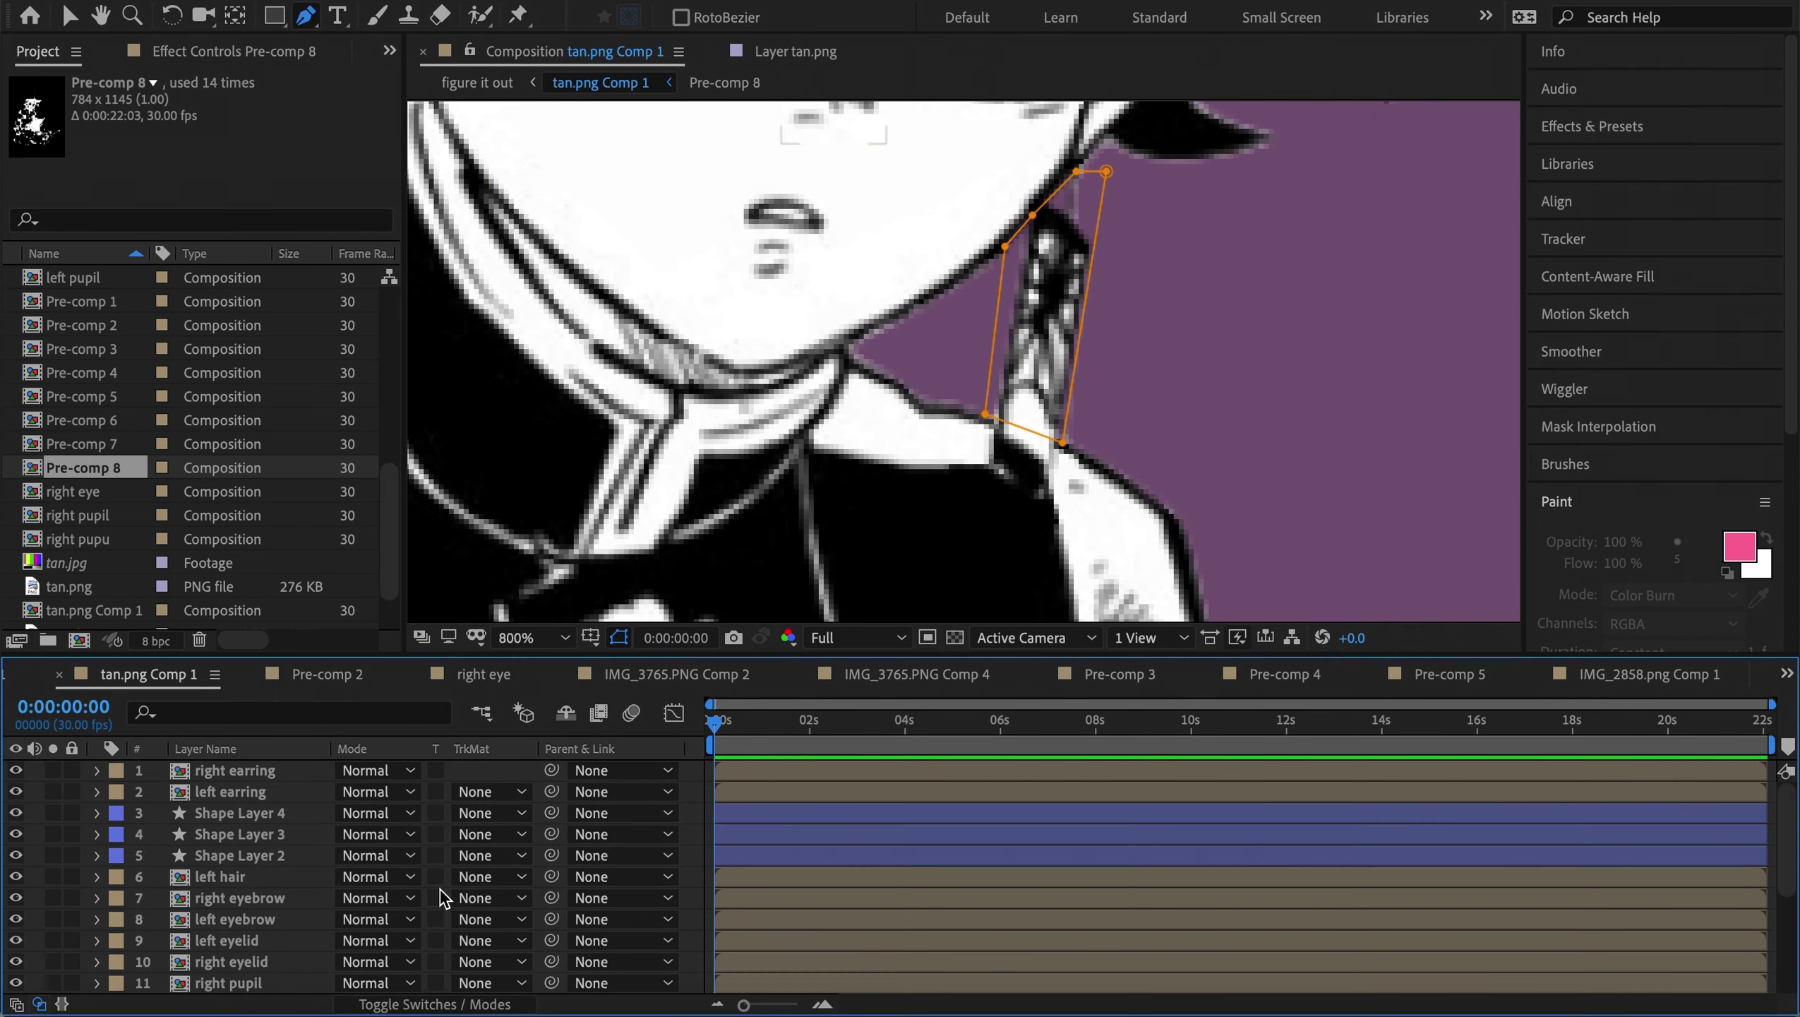
scroll(443, 899, "down", 5)
left_click(235, 939)
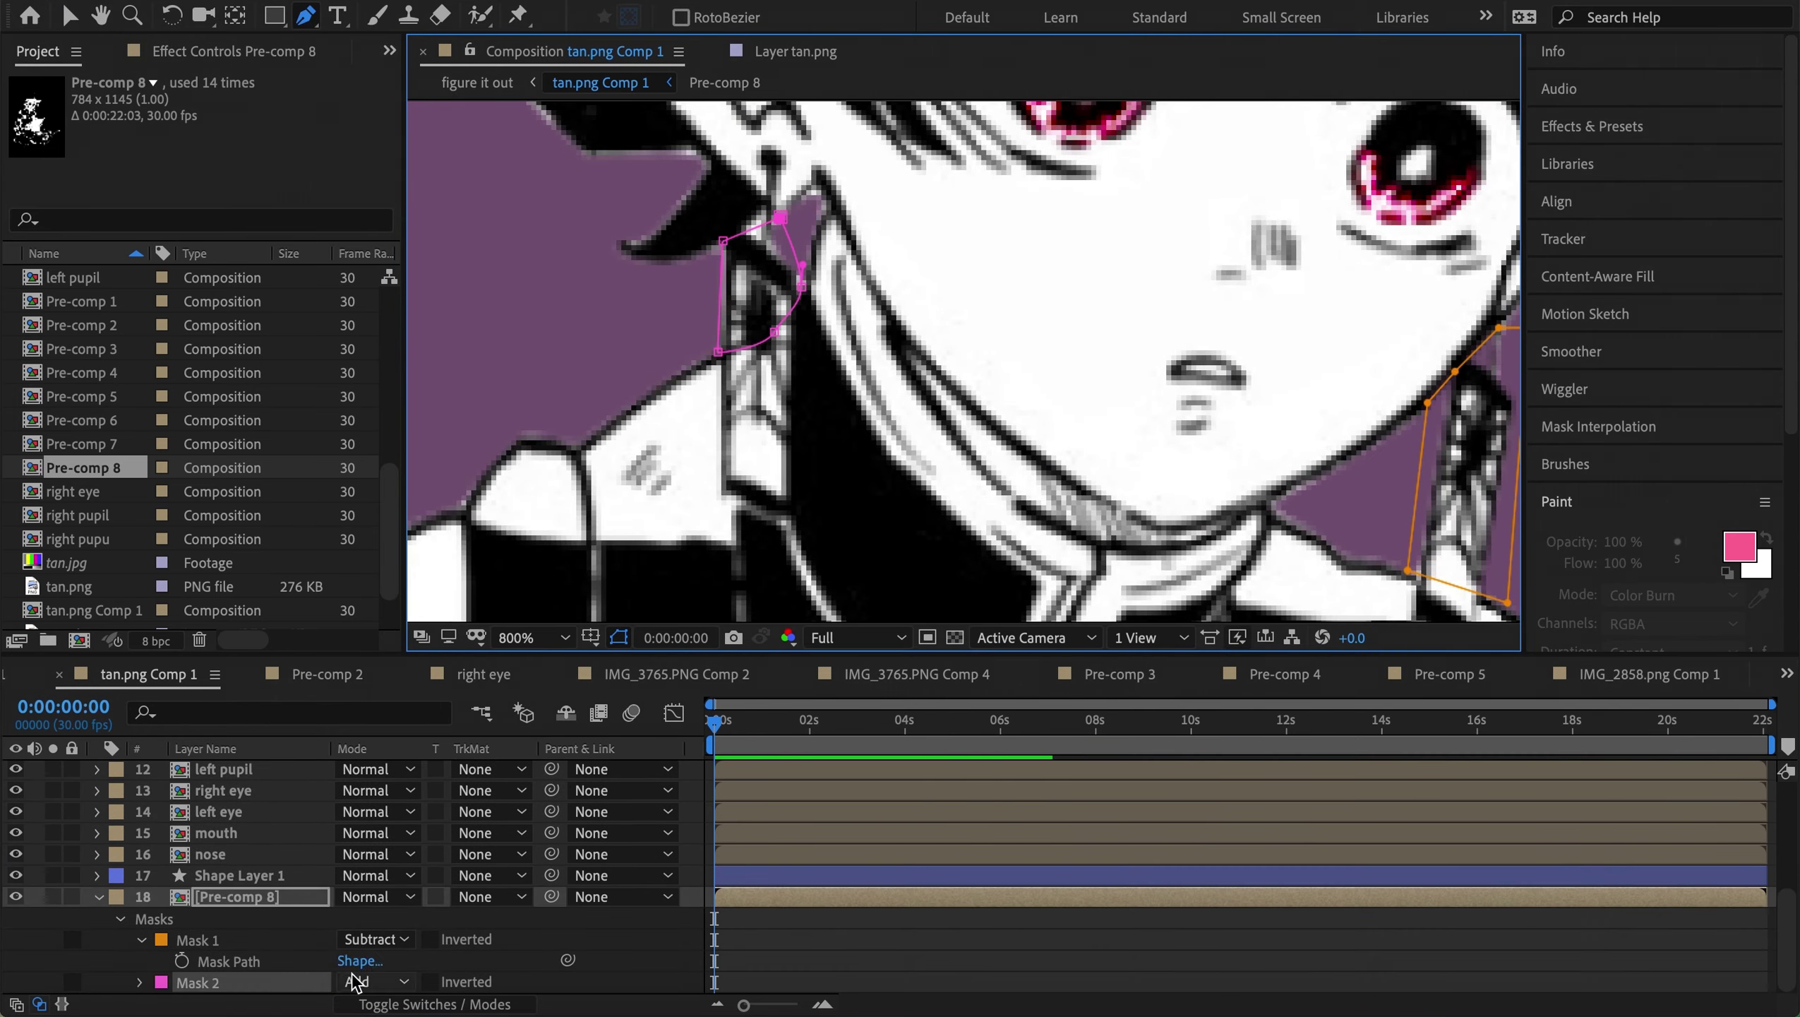
scroll(225, 912, "up", 5)
left_click(232, 858)
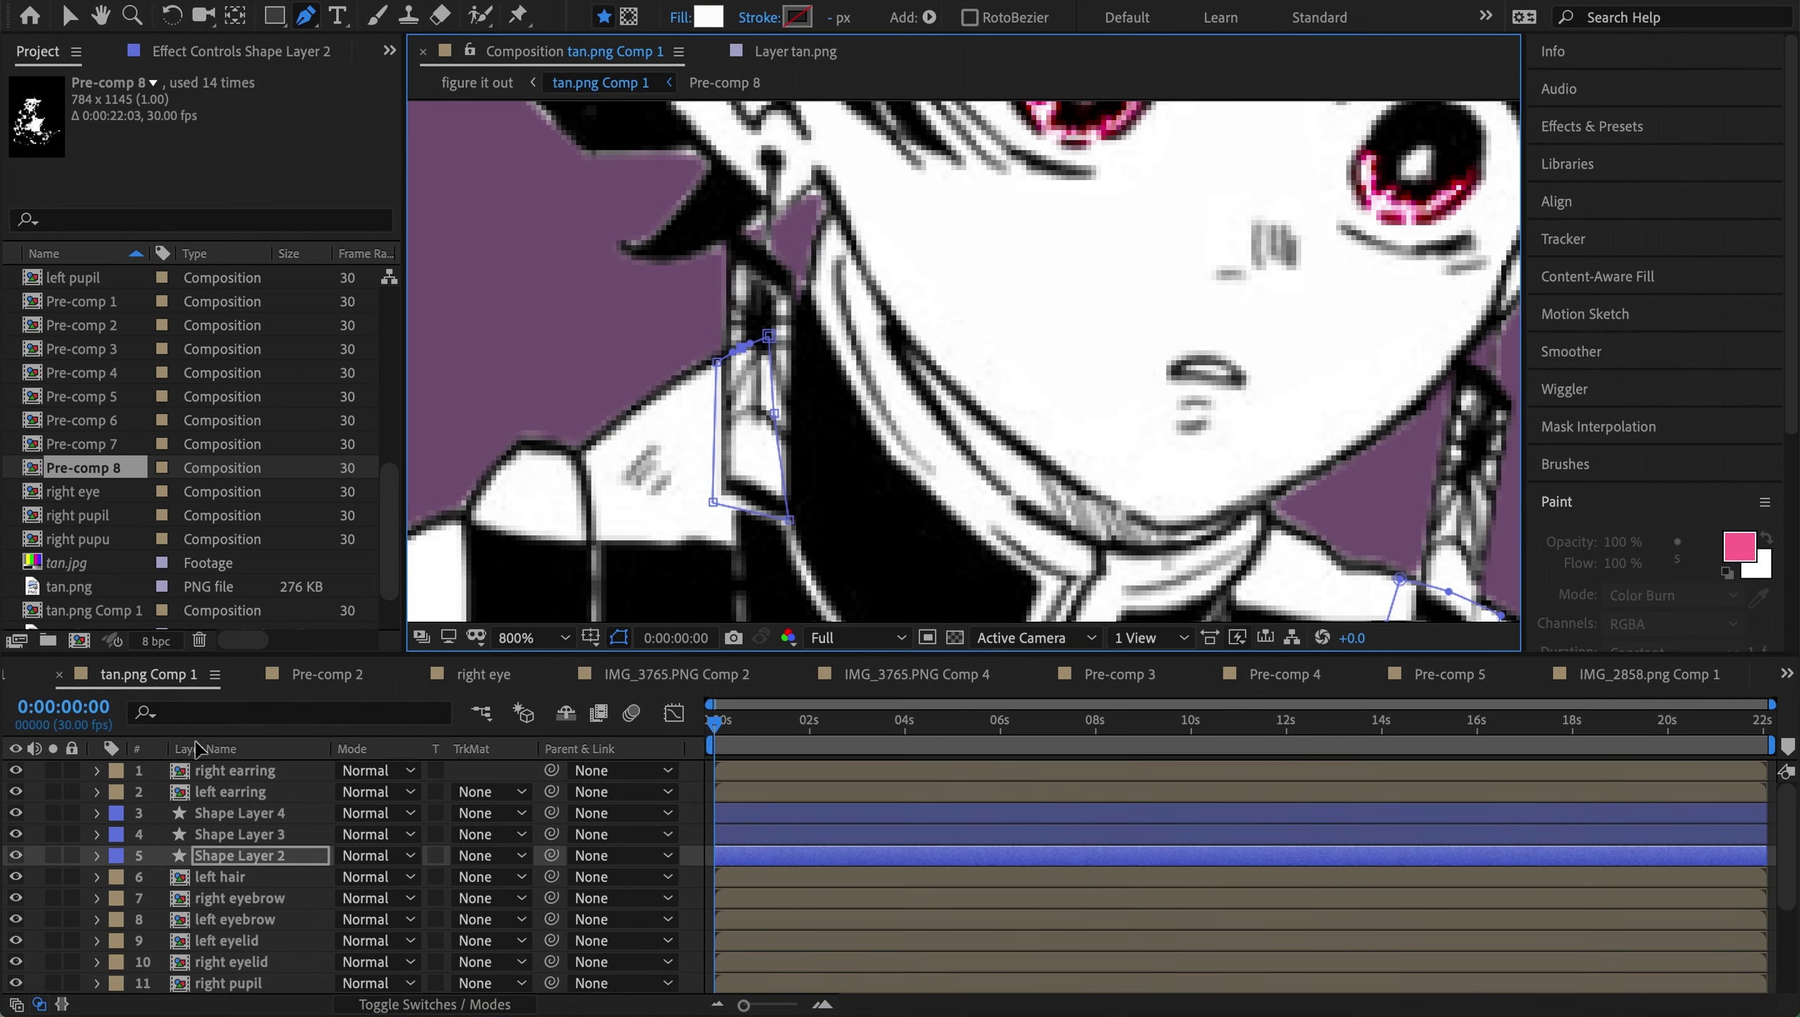
key("comma")
key("comma")
left_click(255, 774)
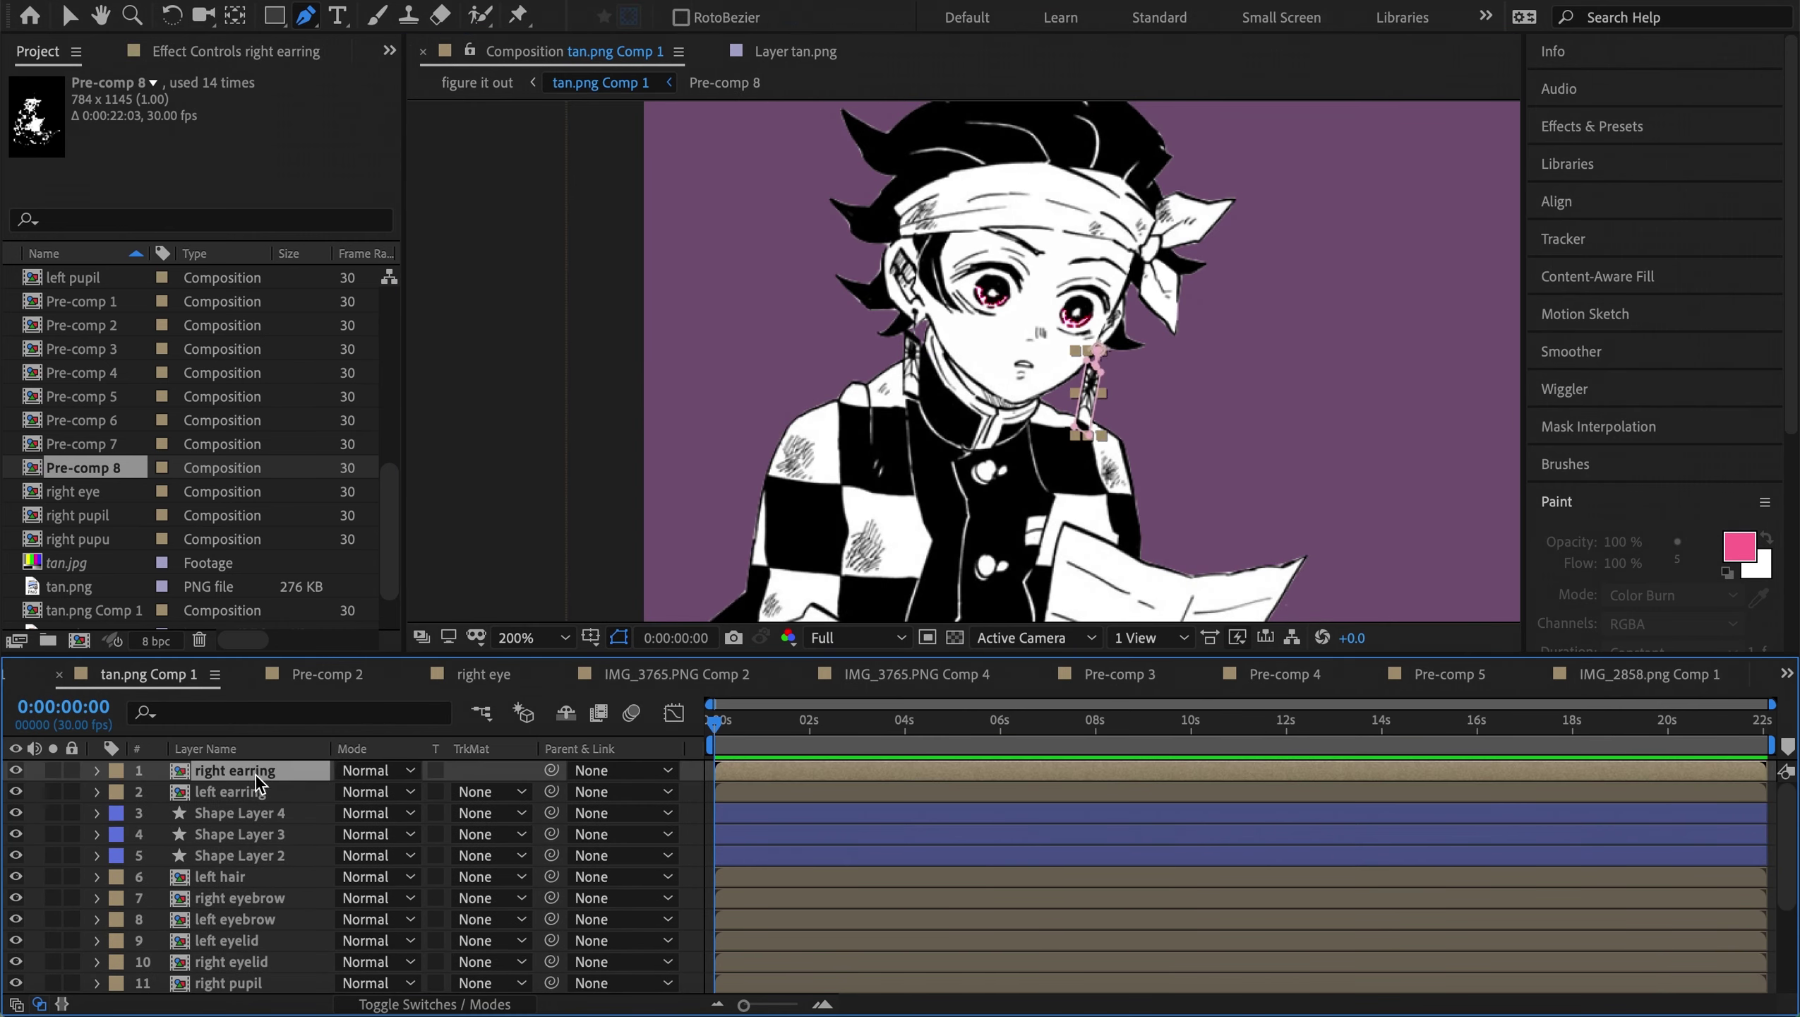
Label both earring layers red, leaving Shape Layer 1's label unchanged
left_click(235, 791, "shift")
left_click(115, 791)
left_click(161, 634)
left_click(241, 876)
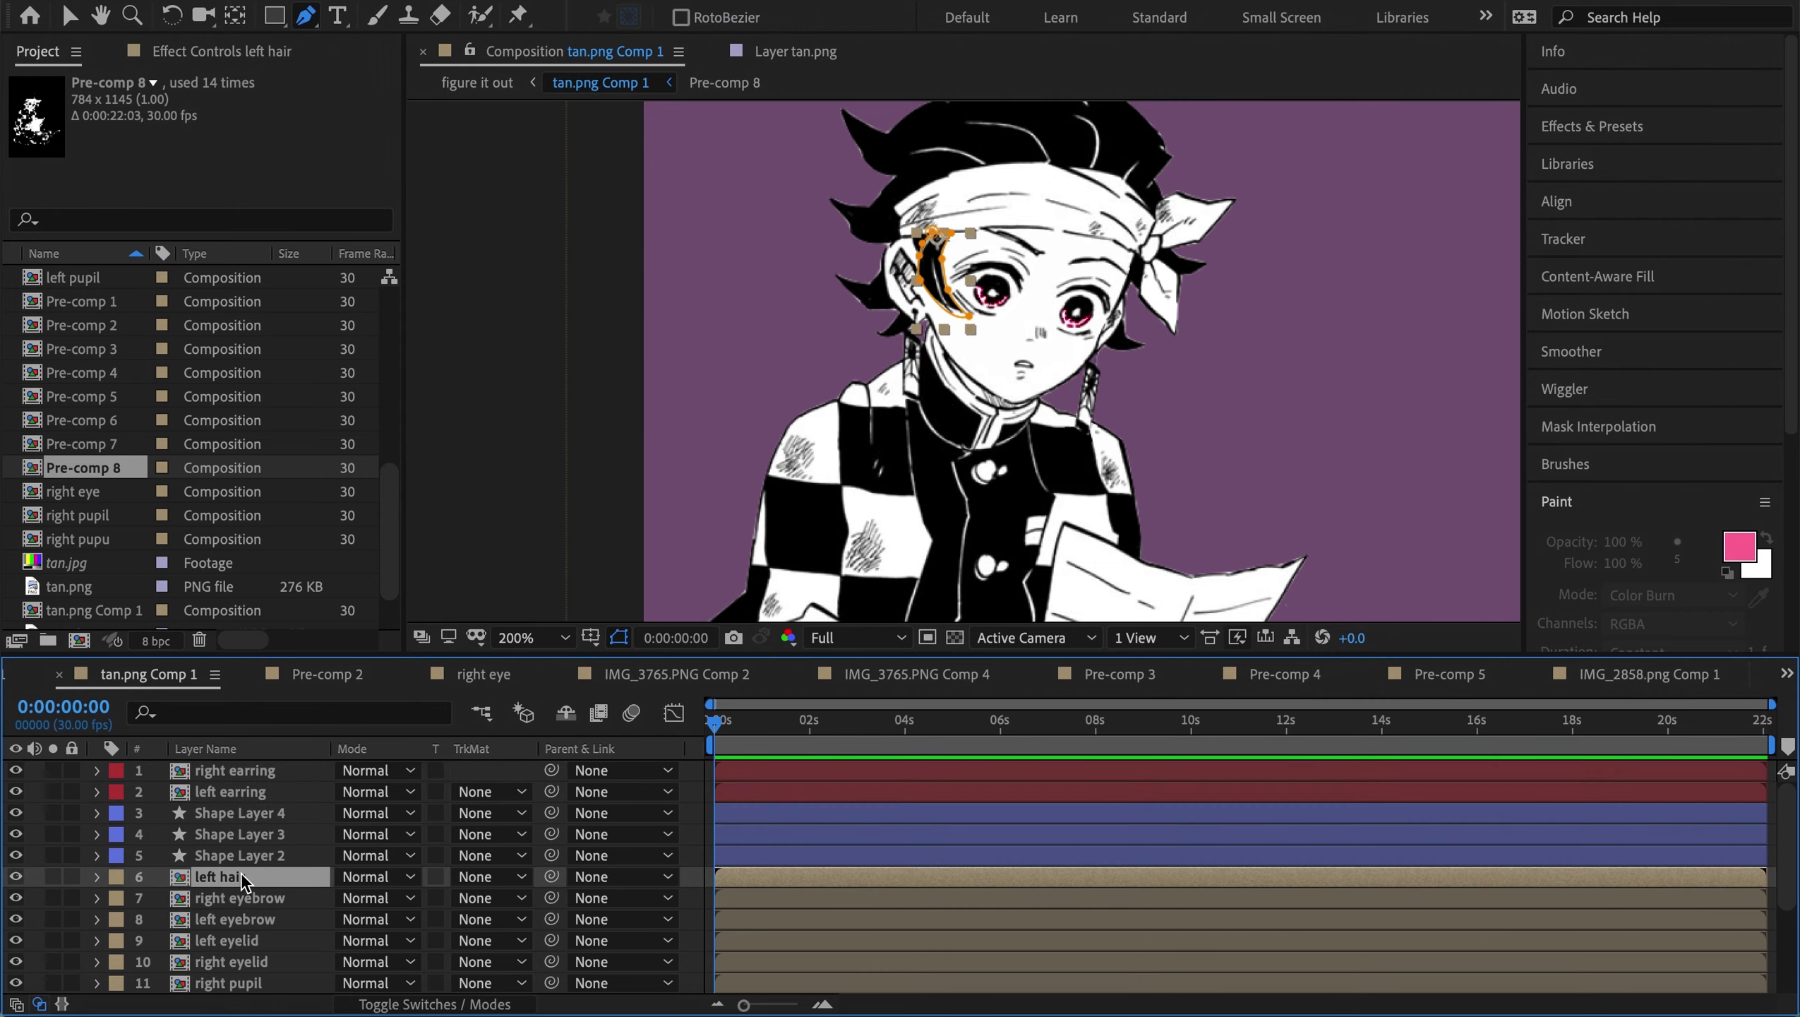
scroll(235, 925, "down", 5)
left_click(242, 958)
left_click(116, 959)
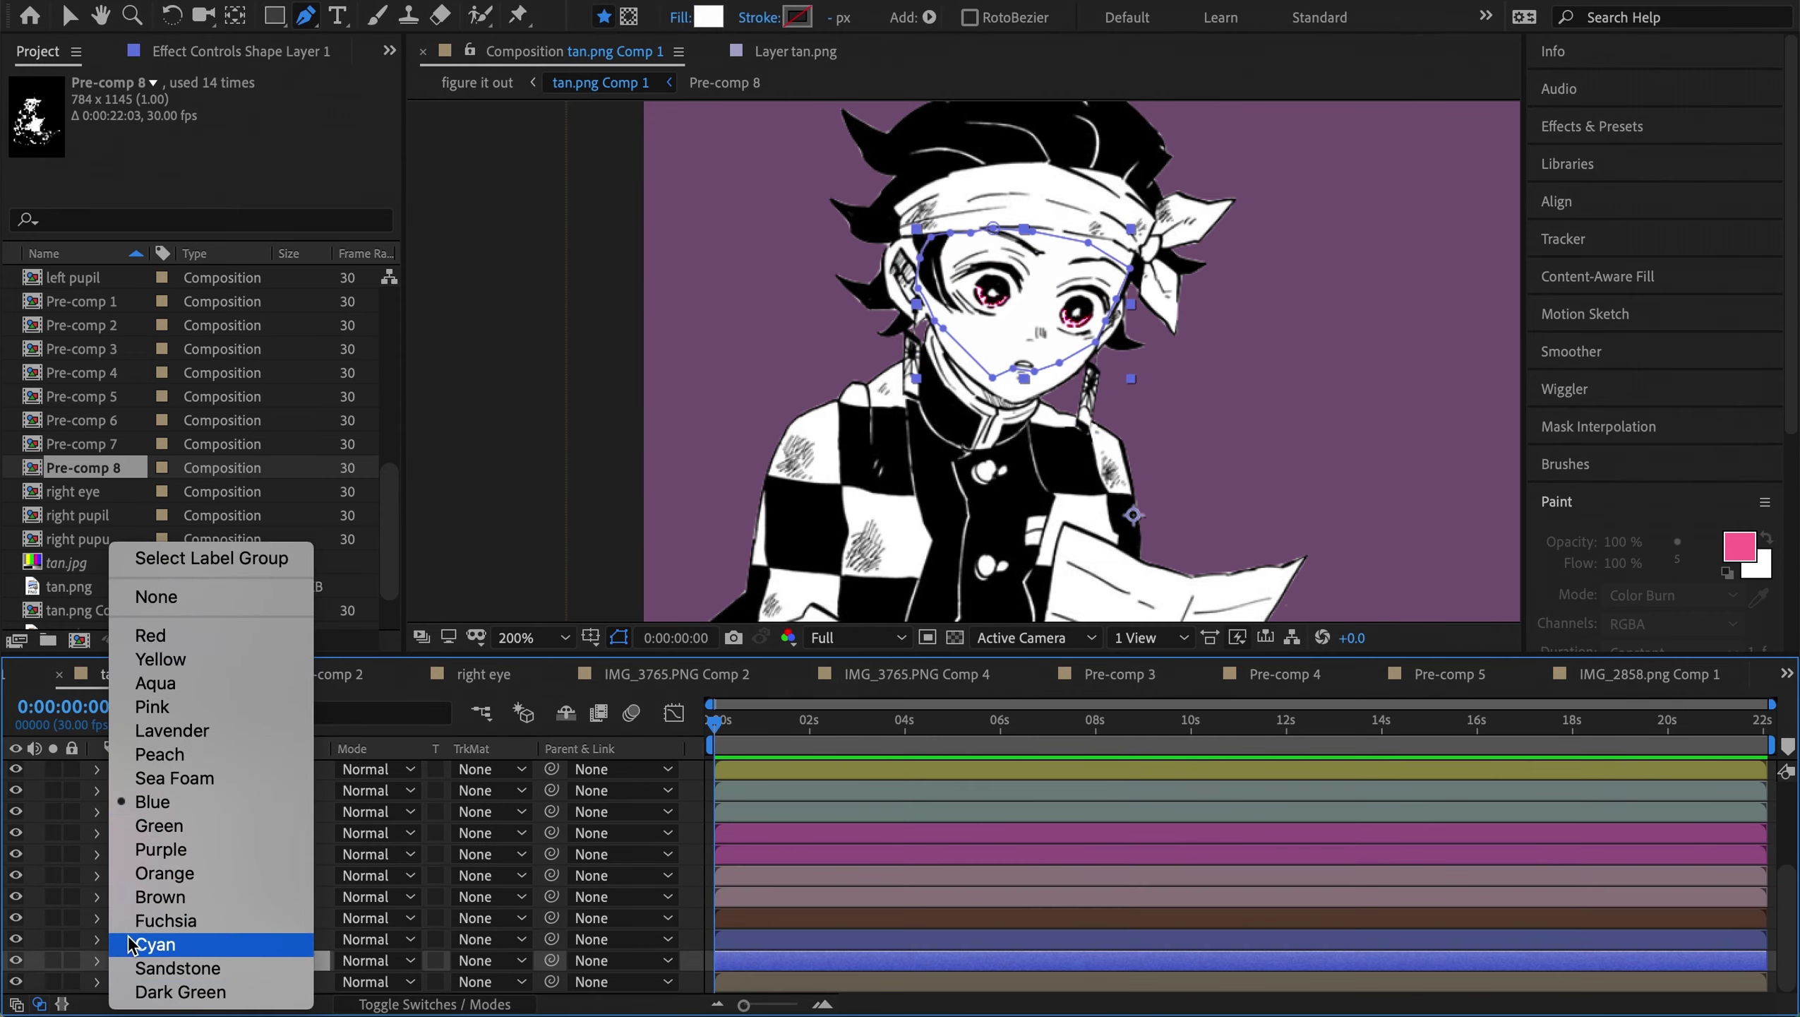
left_click(695, 856)
Select Shape Layers 2–4 and pan the view down to the chest
scroll(235, 875, "up", 3)
scroll(236, 875, "down", 3)
left_click(240, 918)
left_click(228, 957, "shift")
key("h")
left_click_drag(971, 612, 986, 385)
Draw Shape Layer 5 over the torso gap and add another Pre-comp 8 copy on top
left_click(235, 981)
key("g")
key("period")
left_click(874, 343)
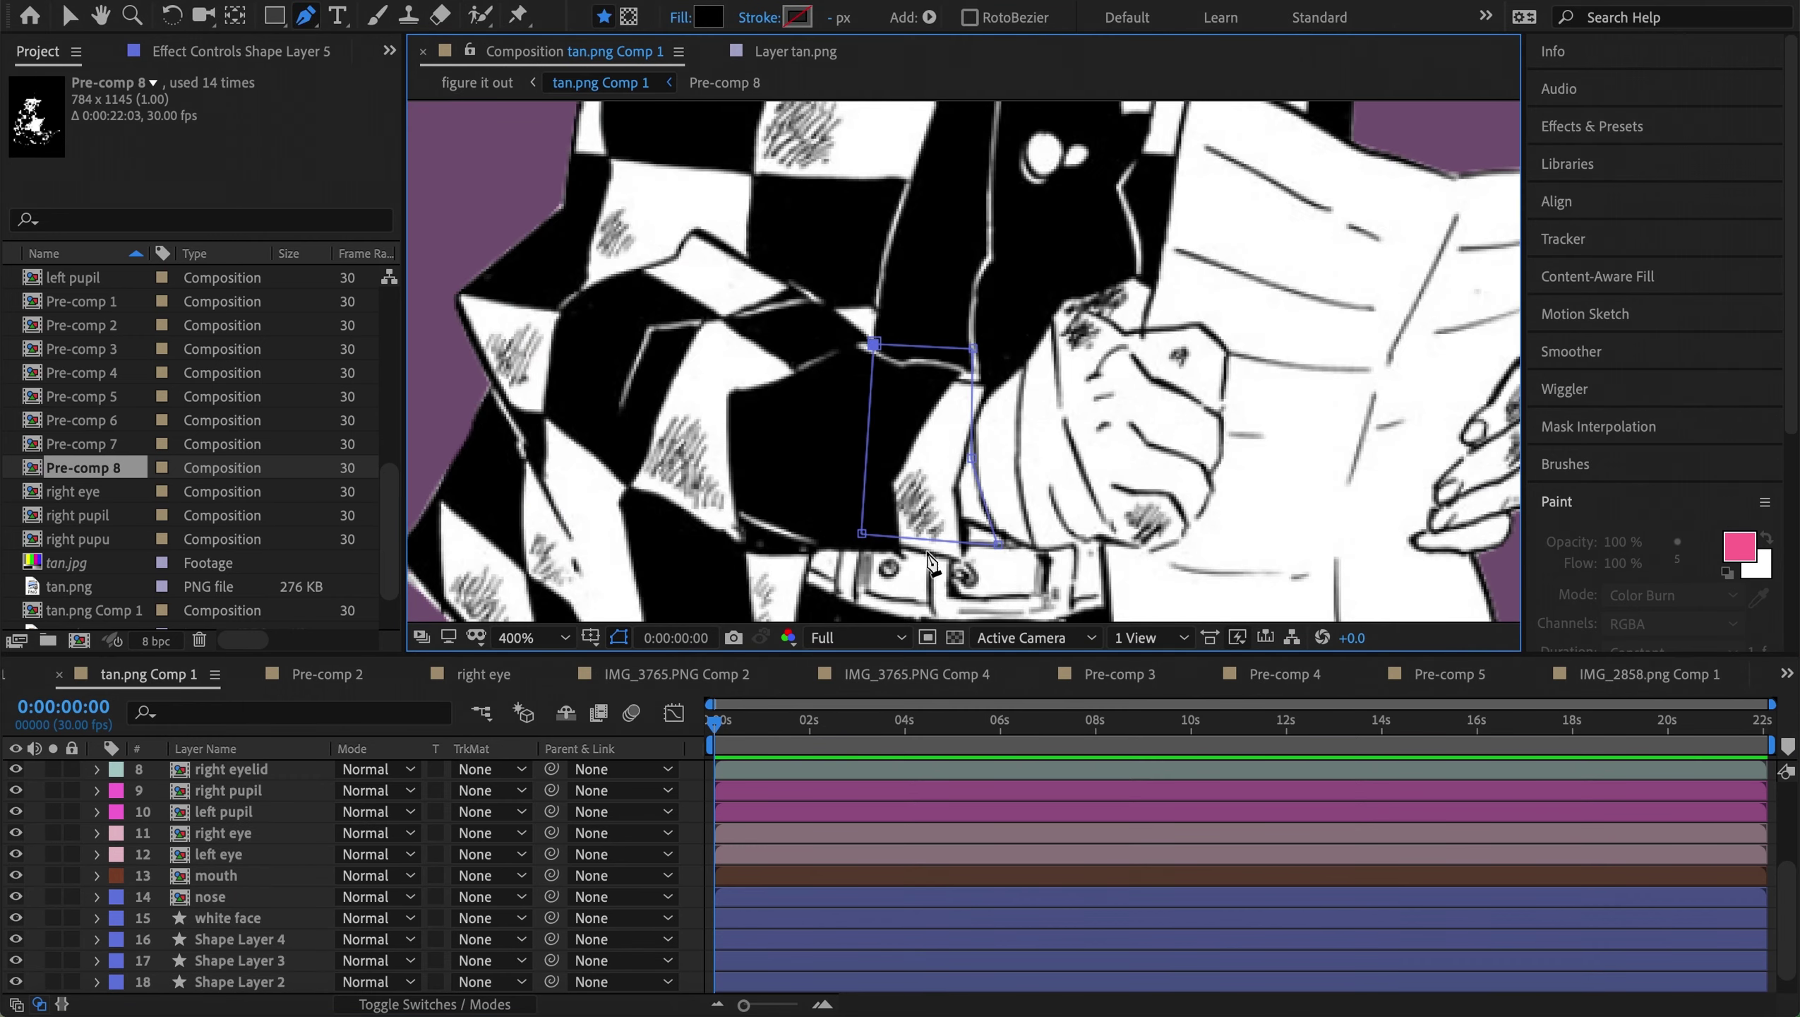
left_click(974, 536)
left_click_drag(84, 468, 698, 789)
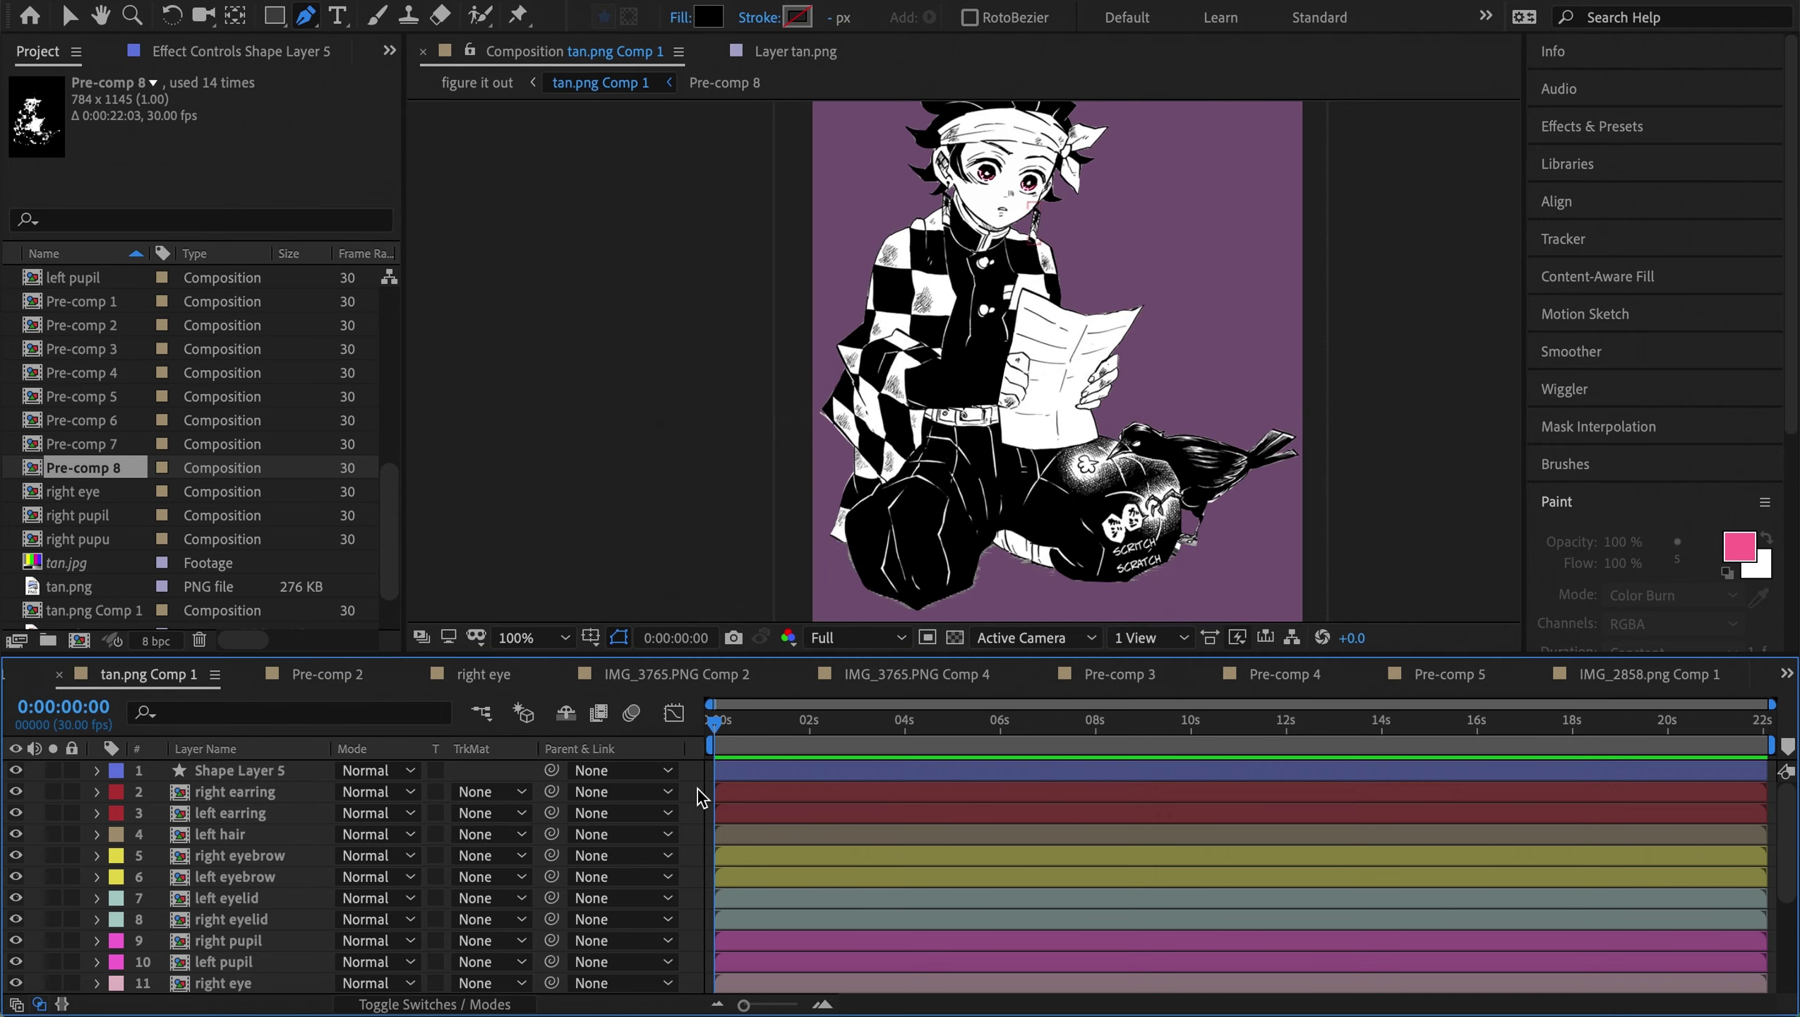
Delete Mask 1 and Mask 2 from the new Pre-comp 8 copy
left_click(903, 365)
left_click(950, 363)
key("period")
key("m")
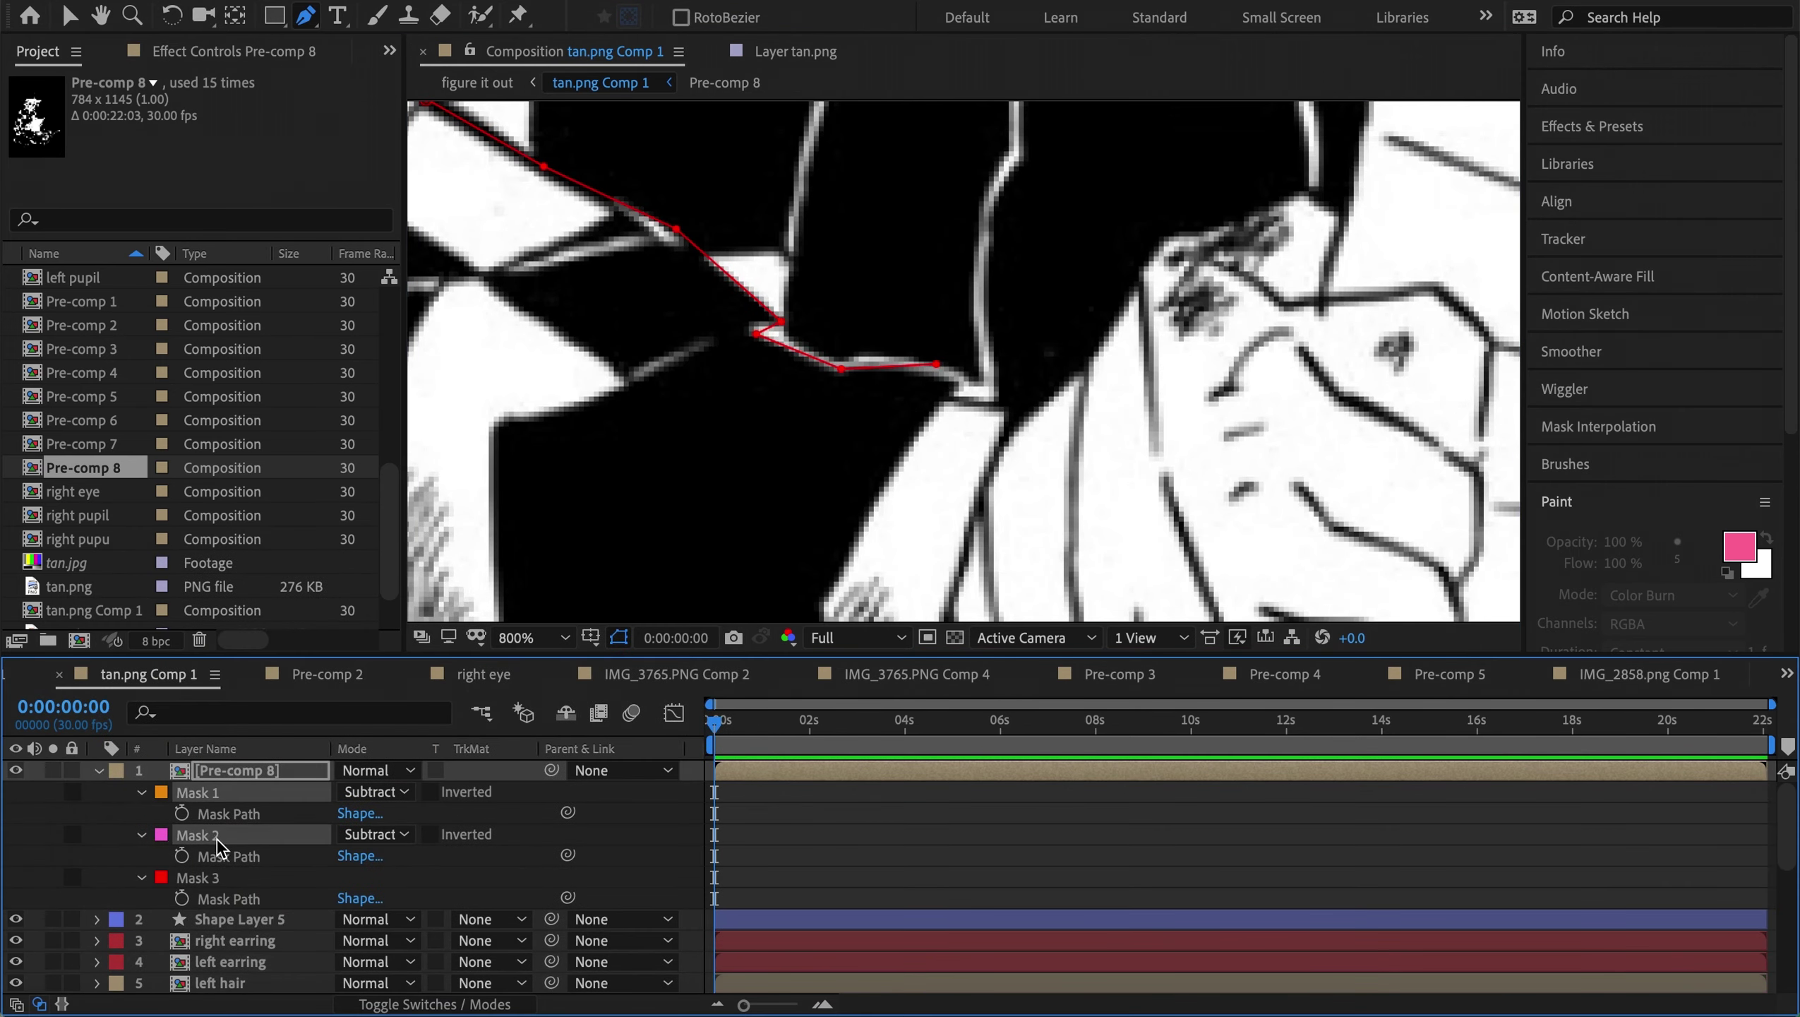
key("Delete")
left_click(937, 364)
key("comma")
key("comma")
key("comma")
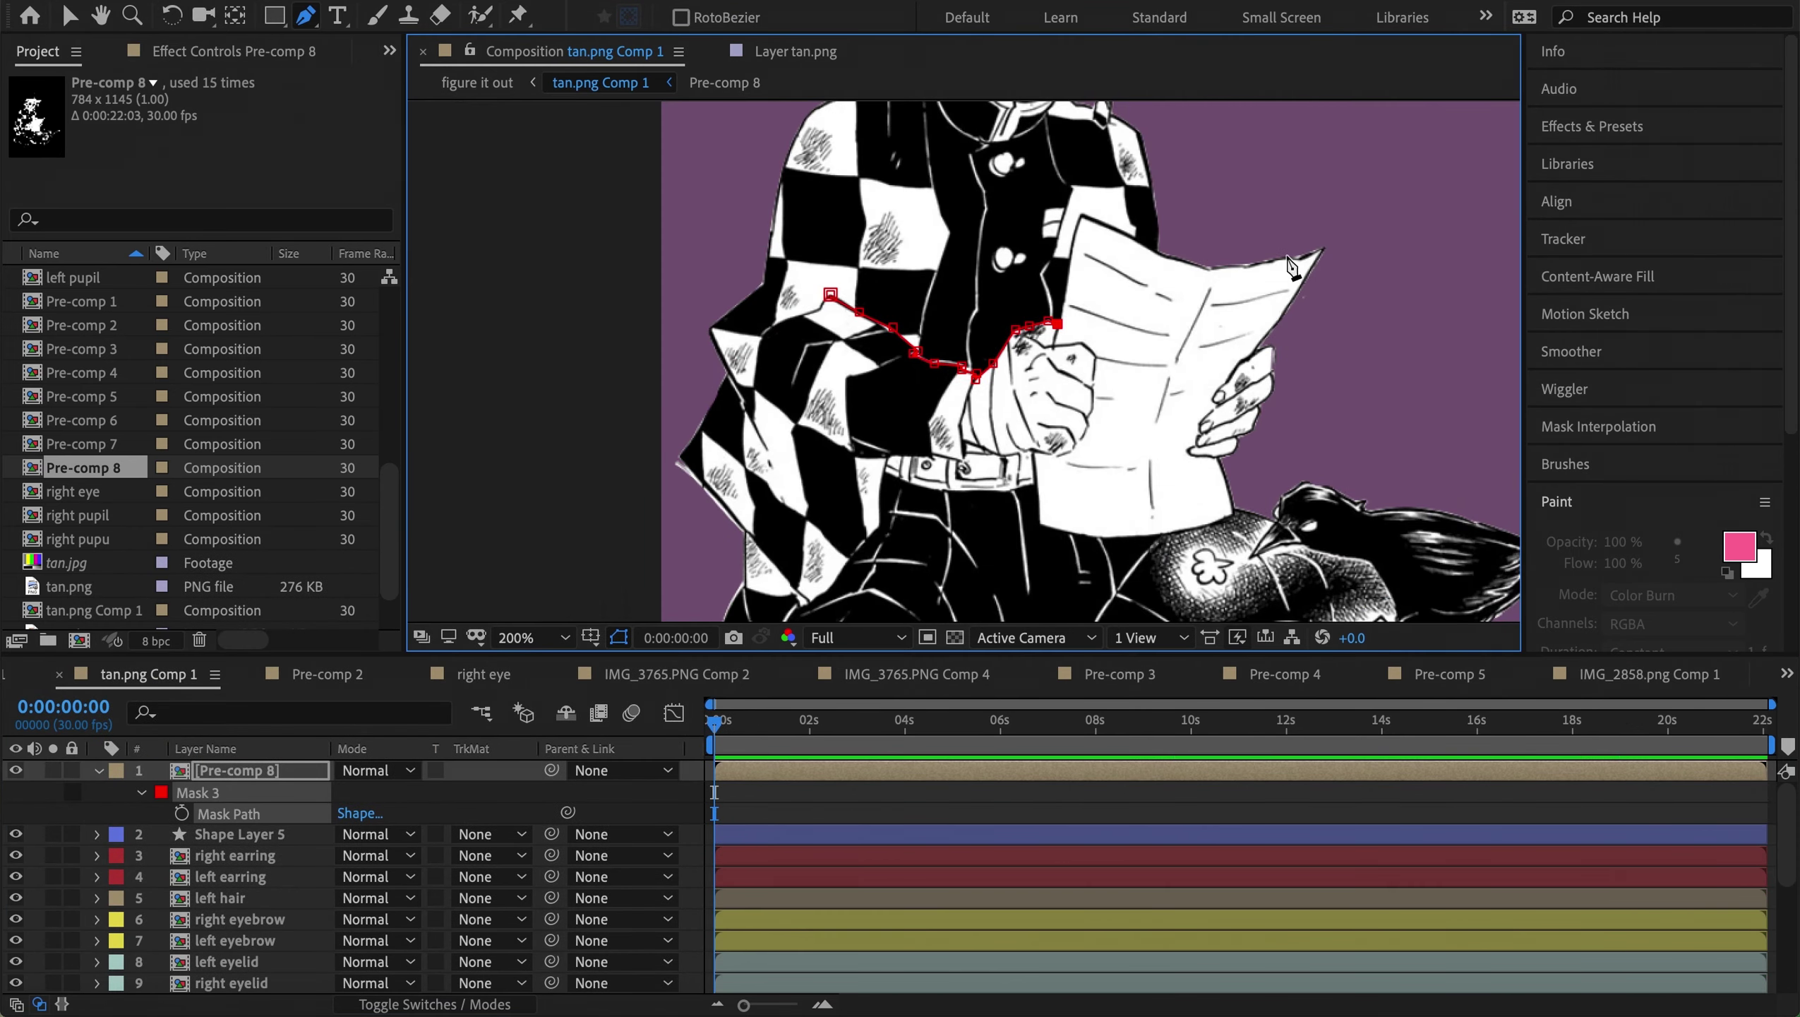
key("period")
Extend Mask 3 along the sleeve edge and the newspaper's top edge
left_click(909, 210)
left_click(1097, 284)
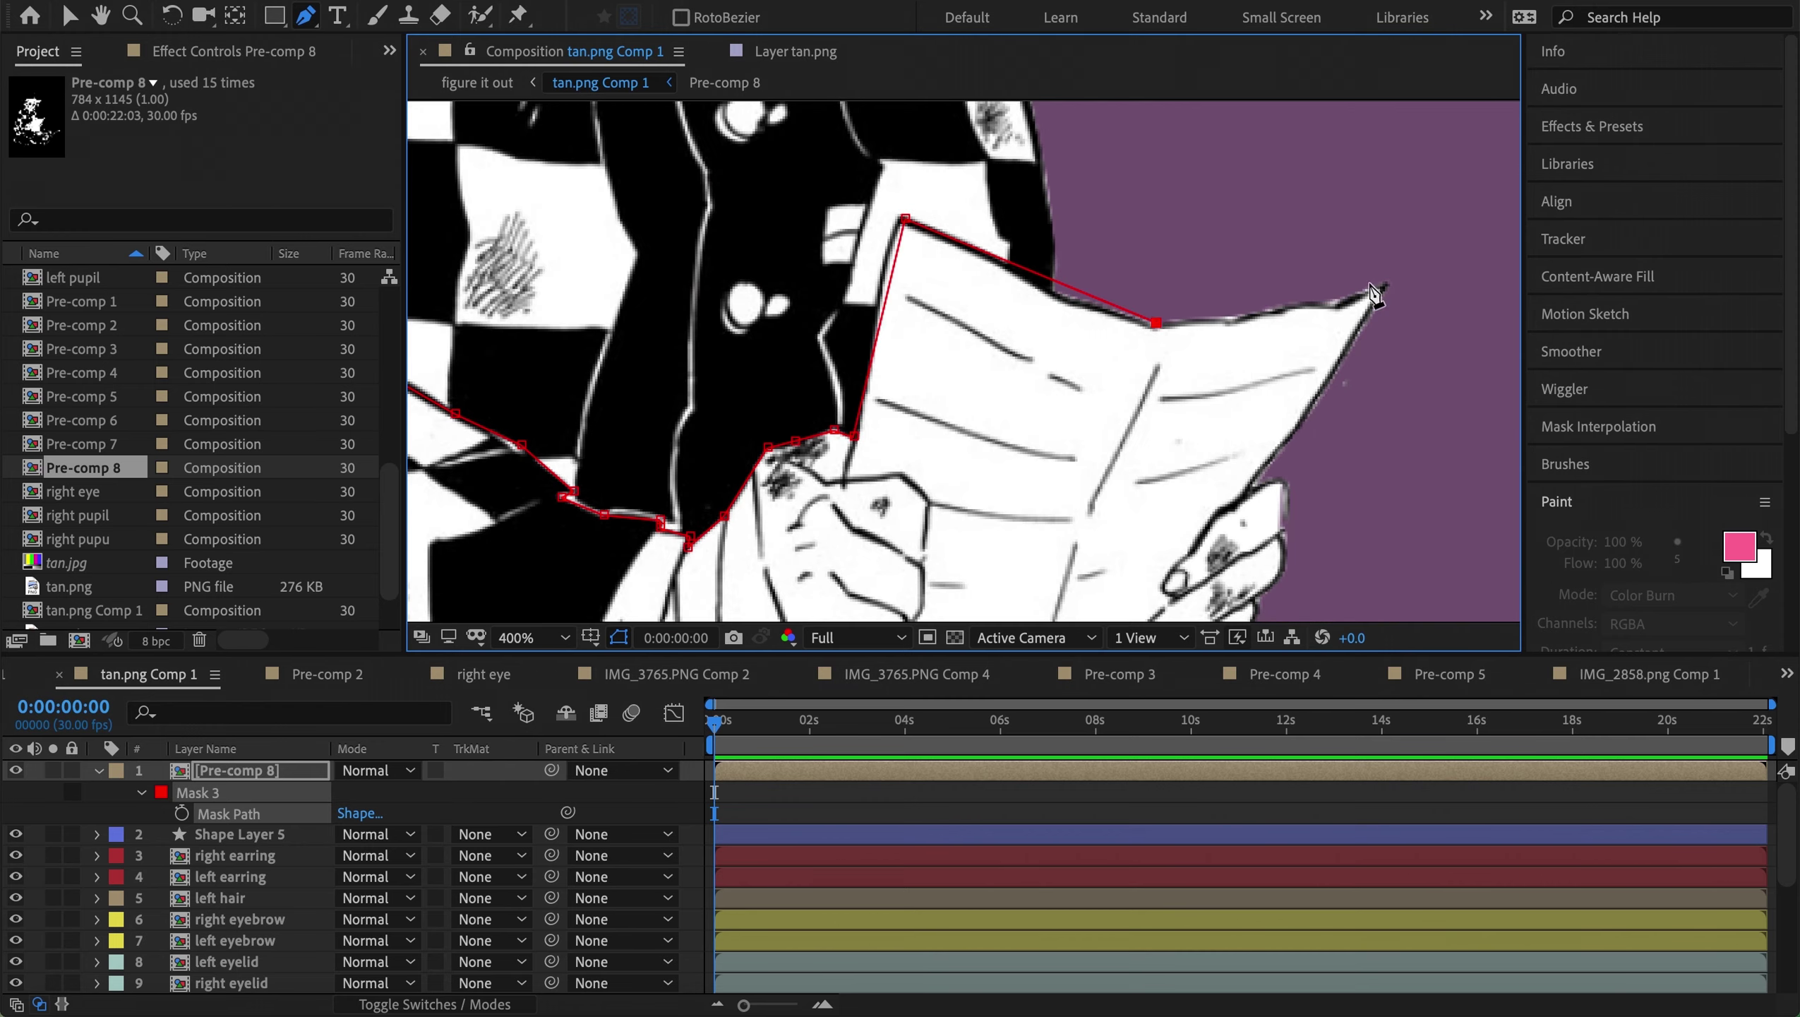
left_click(1263, 255)
key("period")
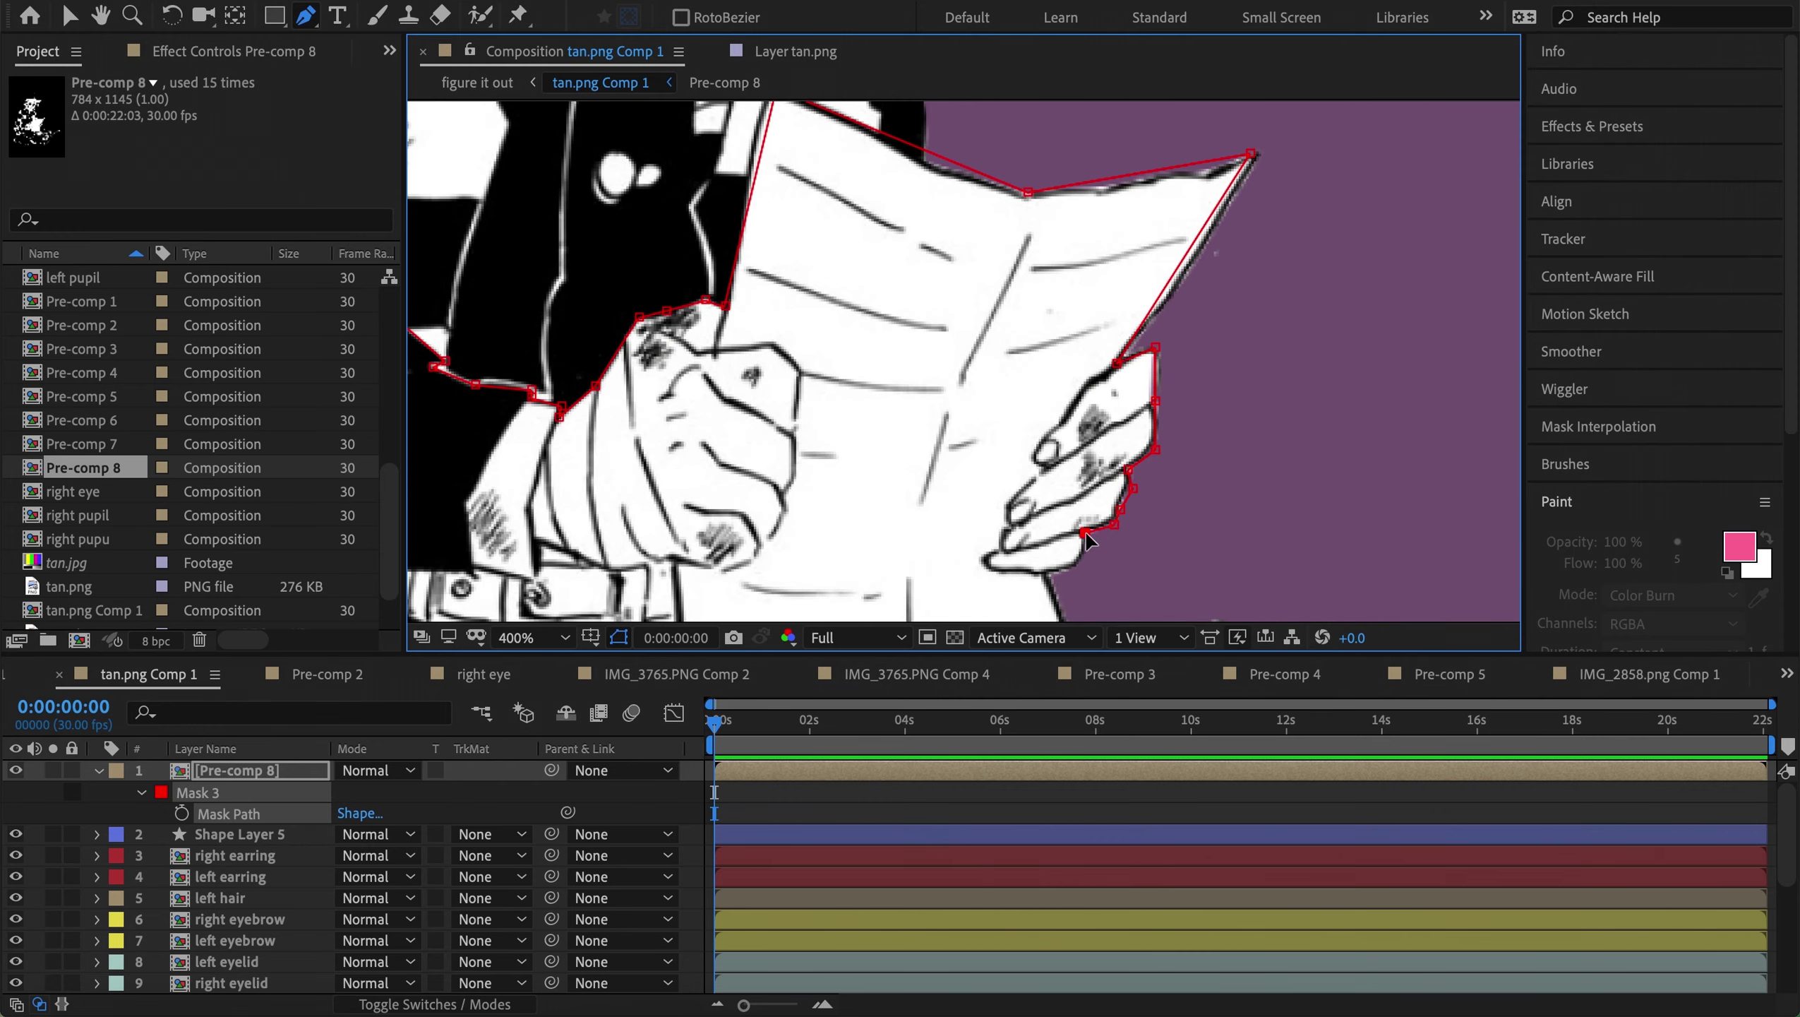
left_click_drag(1092, 544, 754, 245)
key("period")
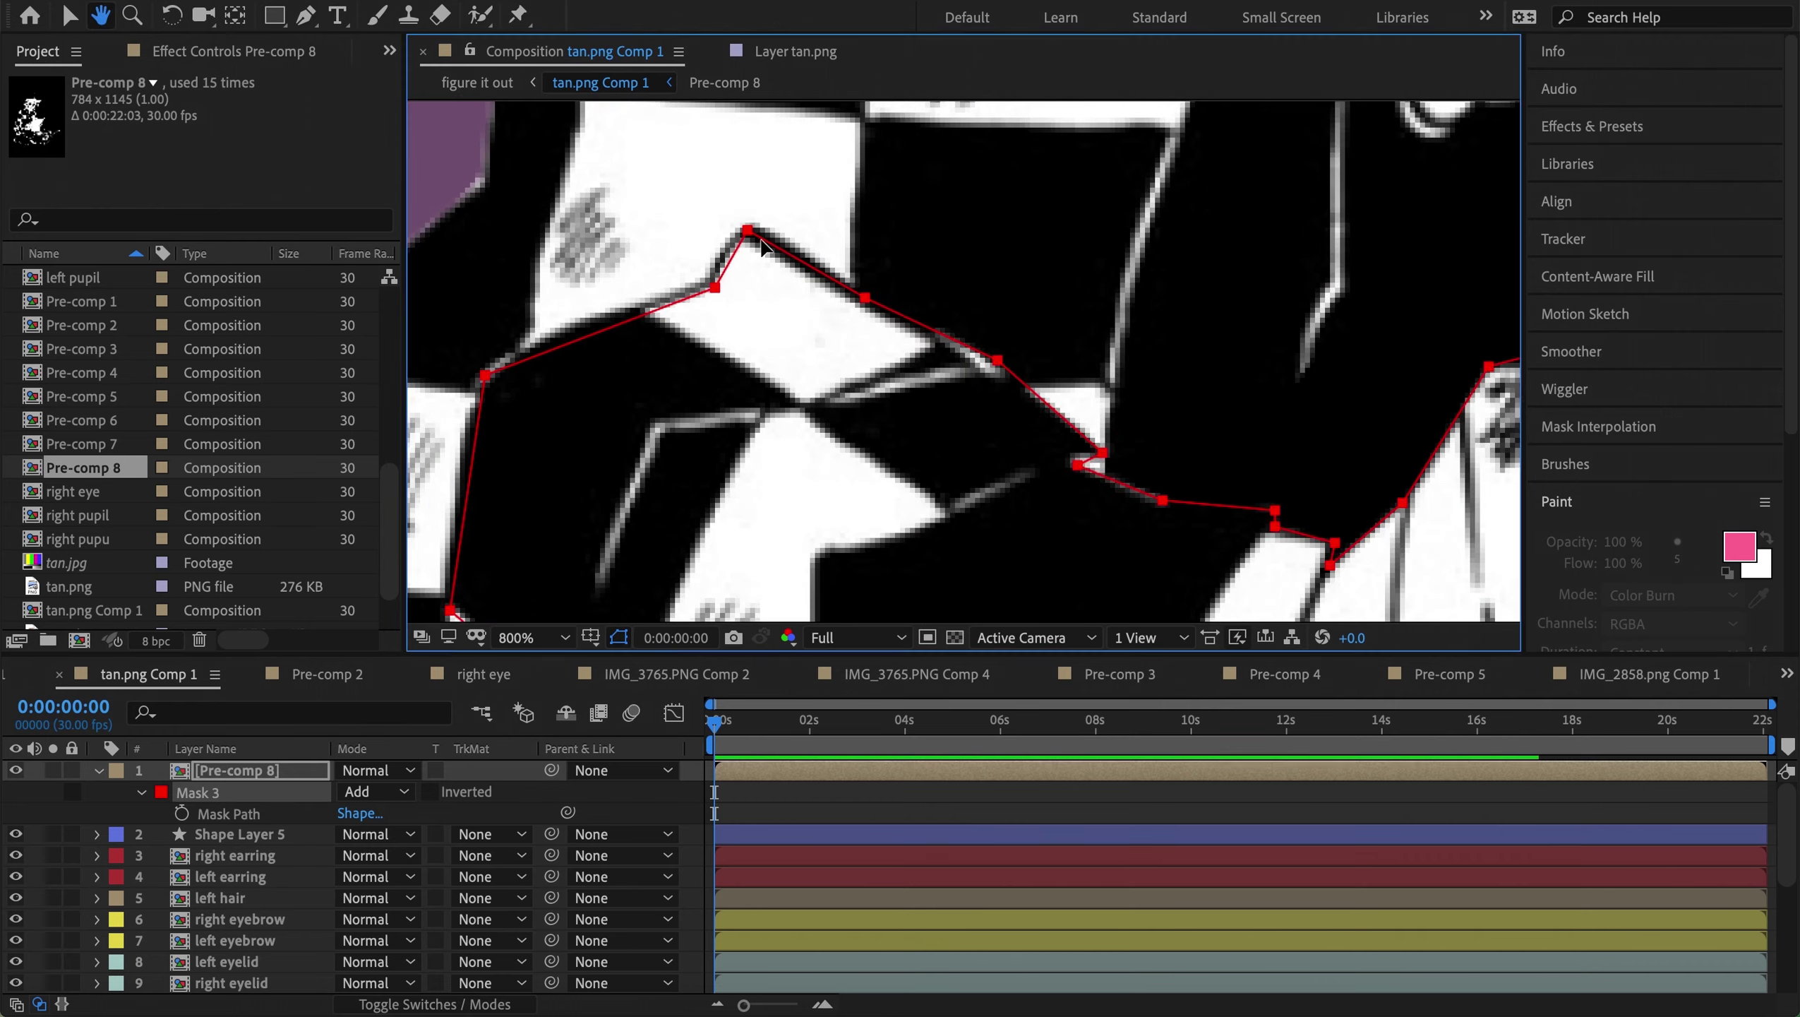
Continue tracing Mask 3 around the arm and newspaper corners and edges
left_click_drag(1284, 538, 967, 388)
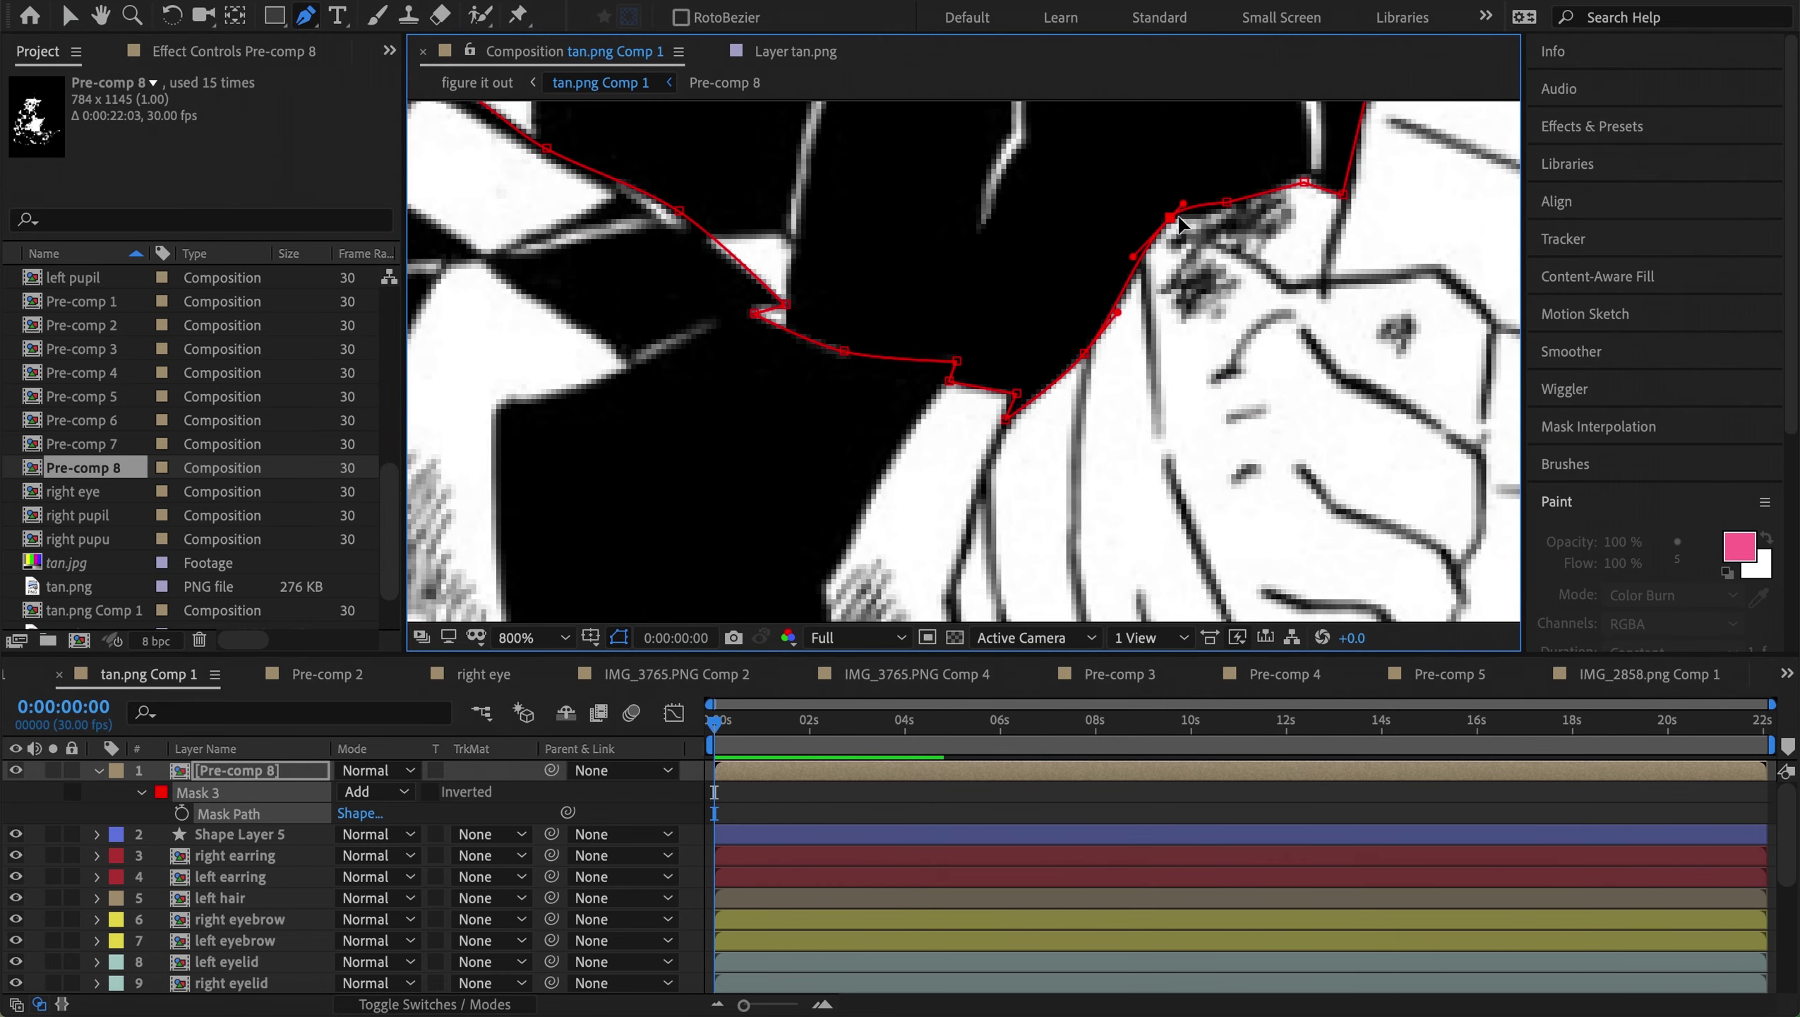
left_click_drag(1177, 224, 1139, 345)
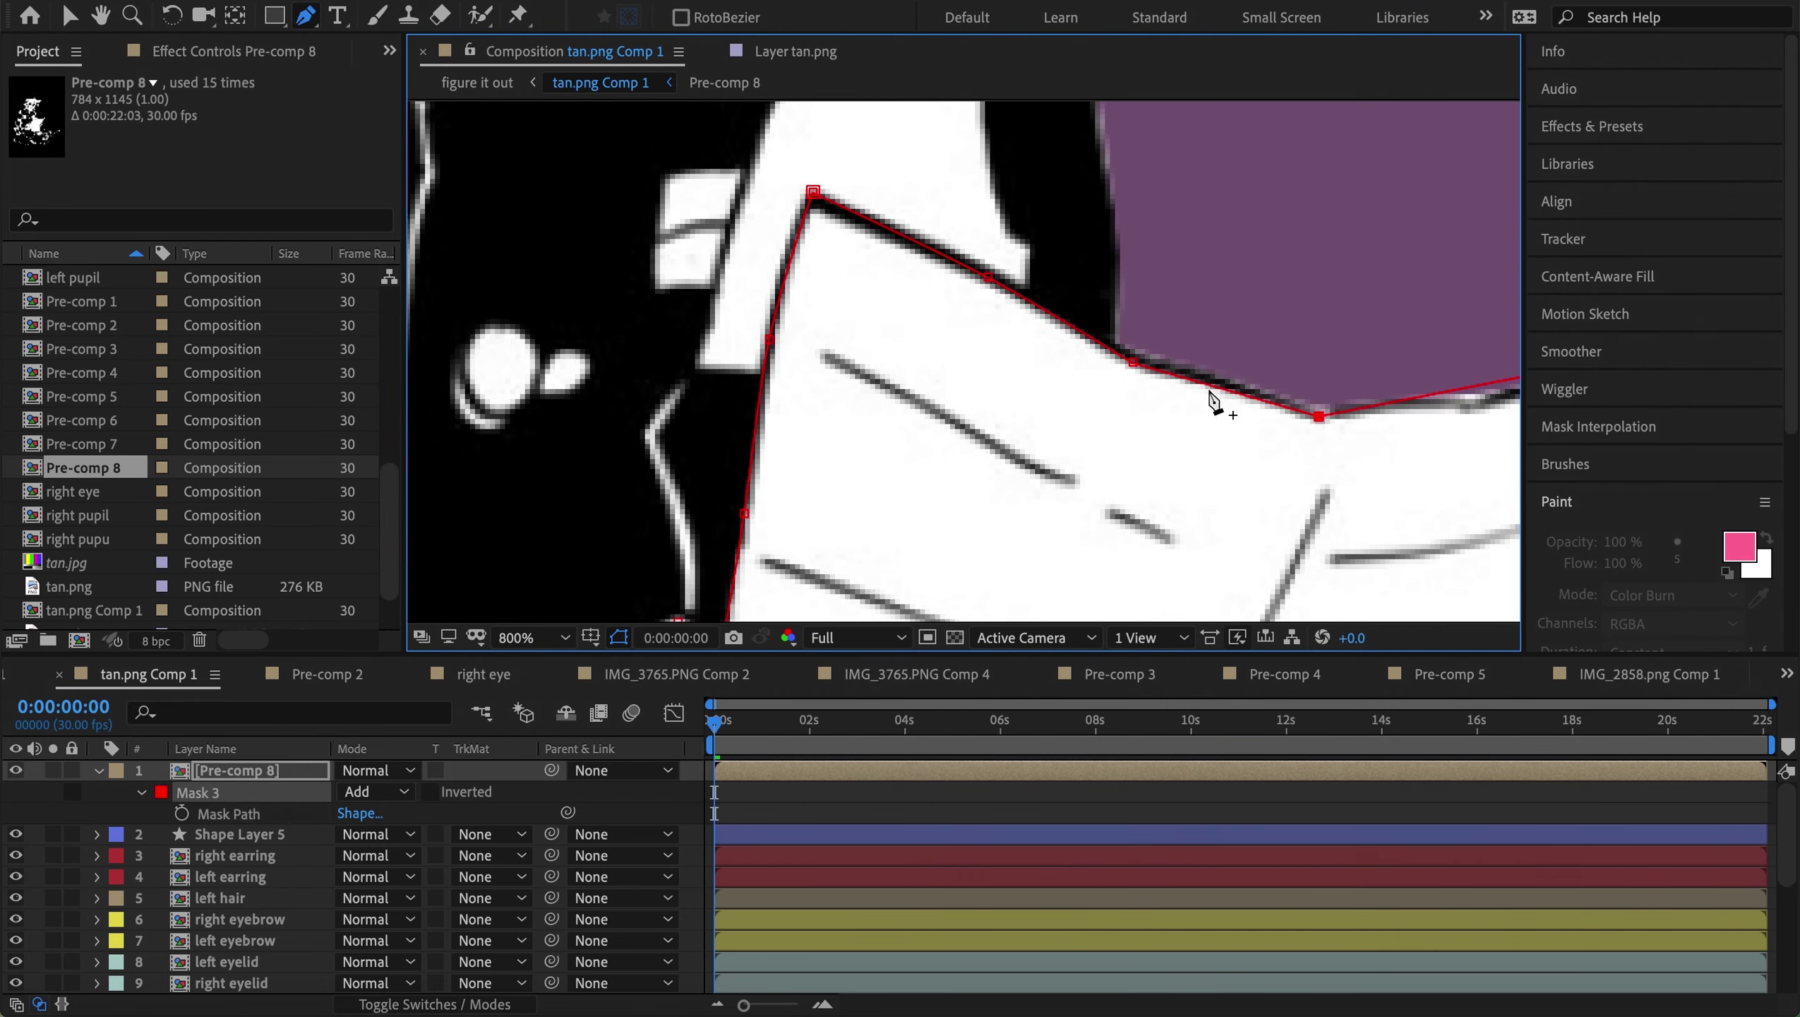
left_click_drag(1322, 422, 944, 368)
mouse_move(1167, 356)
left_mouse_down()
mouse_move(1128, 370)
mouse_move(1028, 221)
left_mouse_up()
left_click_drag(958, 547, 1128, 314)
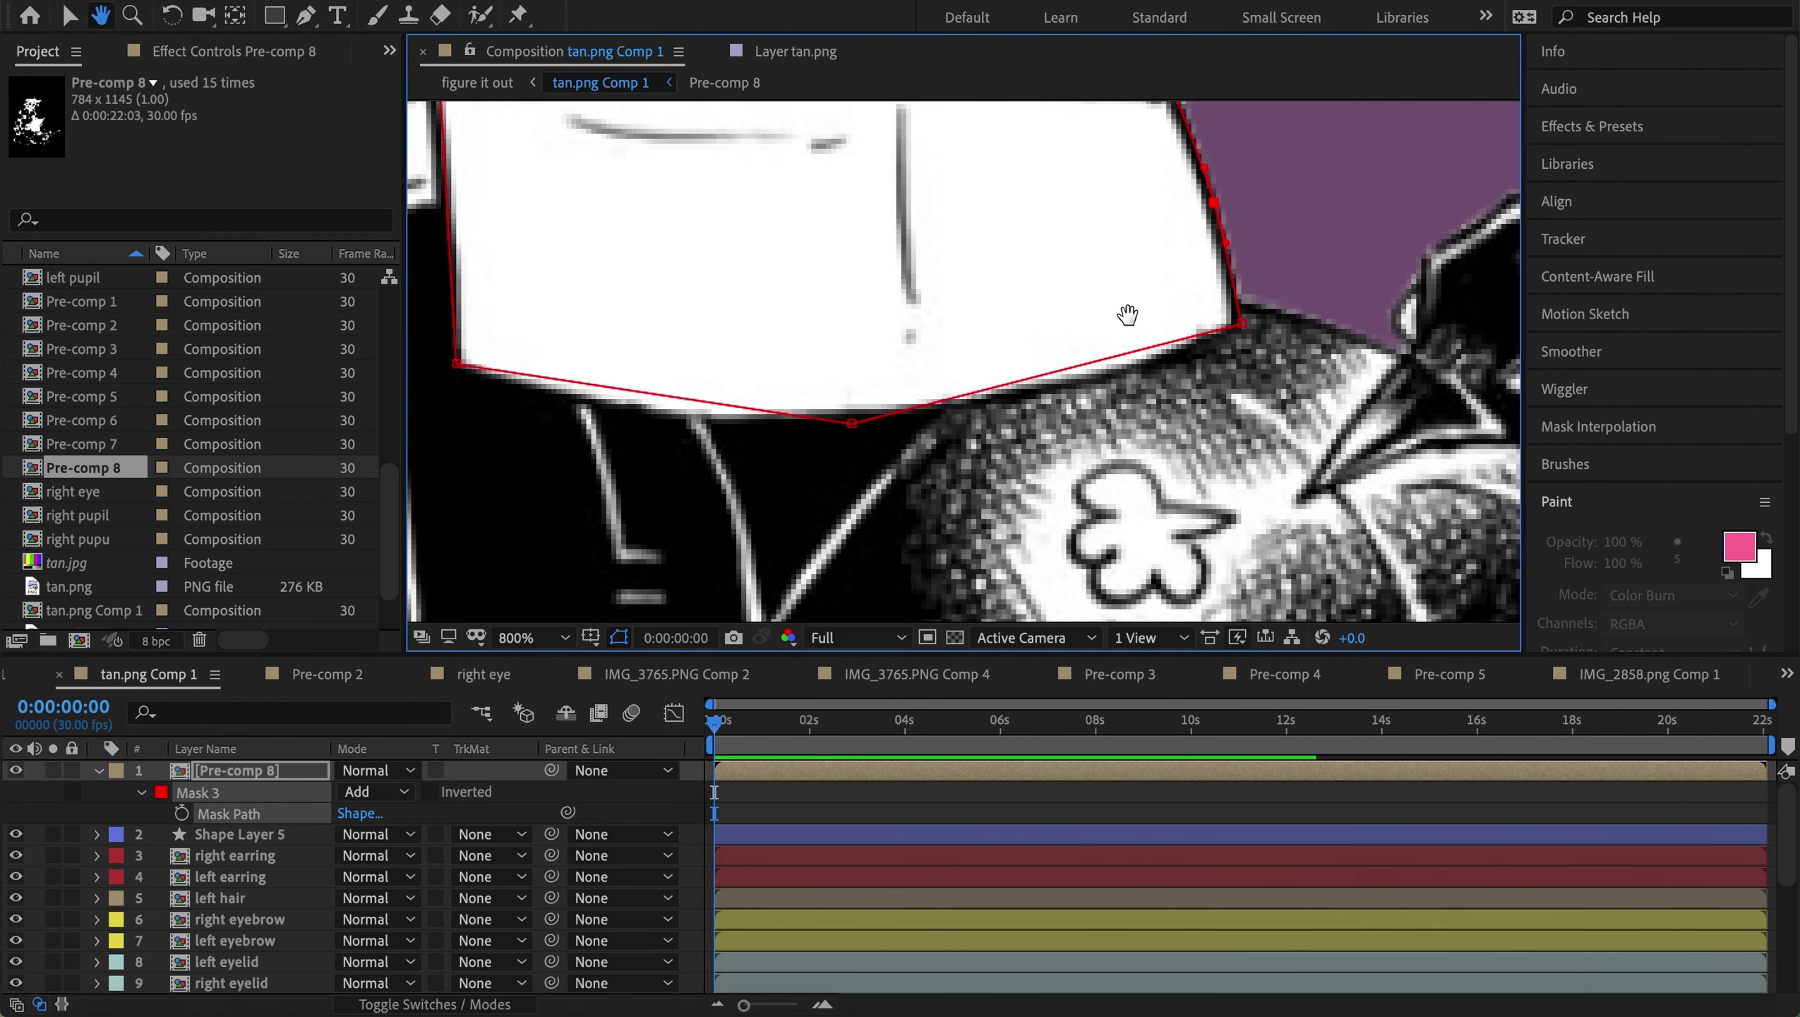
left_click_drag(577, 379, 948, 555)
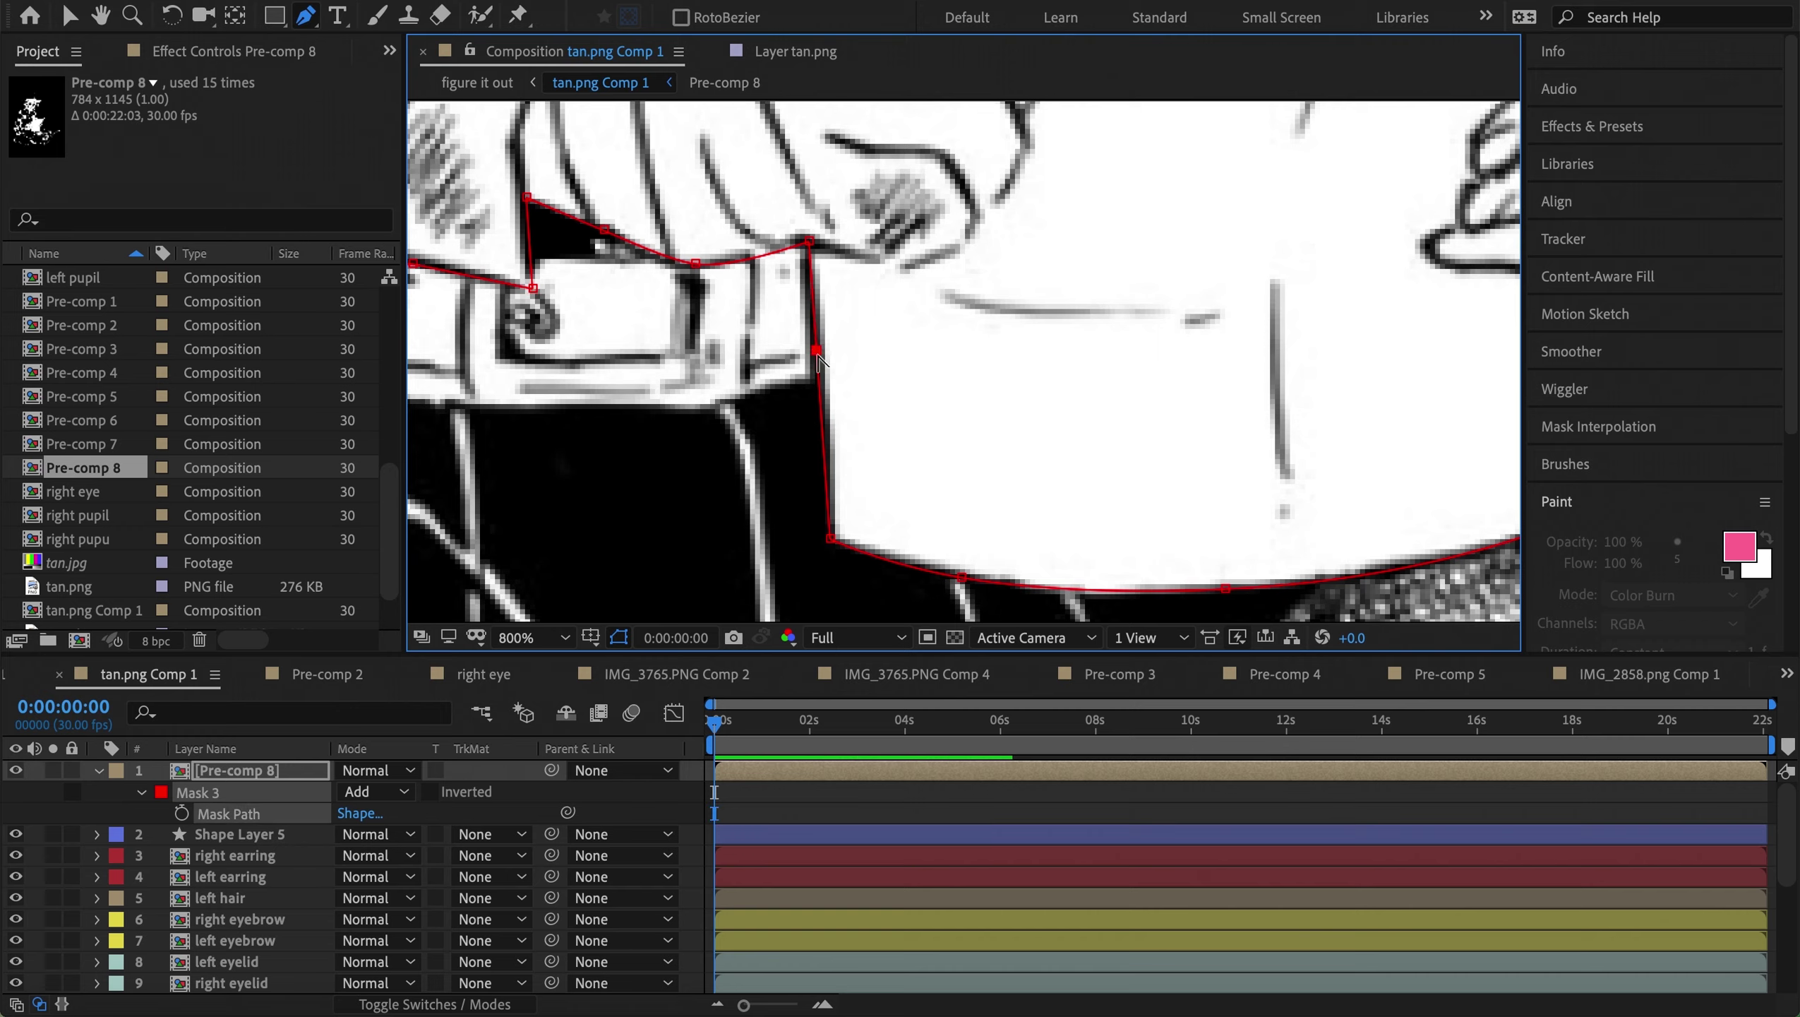
left_click_drag(818, 360, 1288, 438)
left_click_drag(1011, 366, 1352, 498)
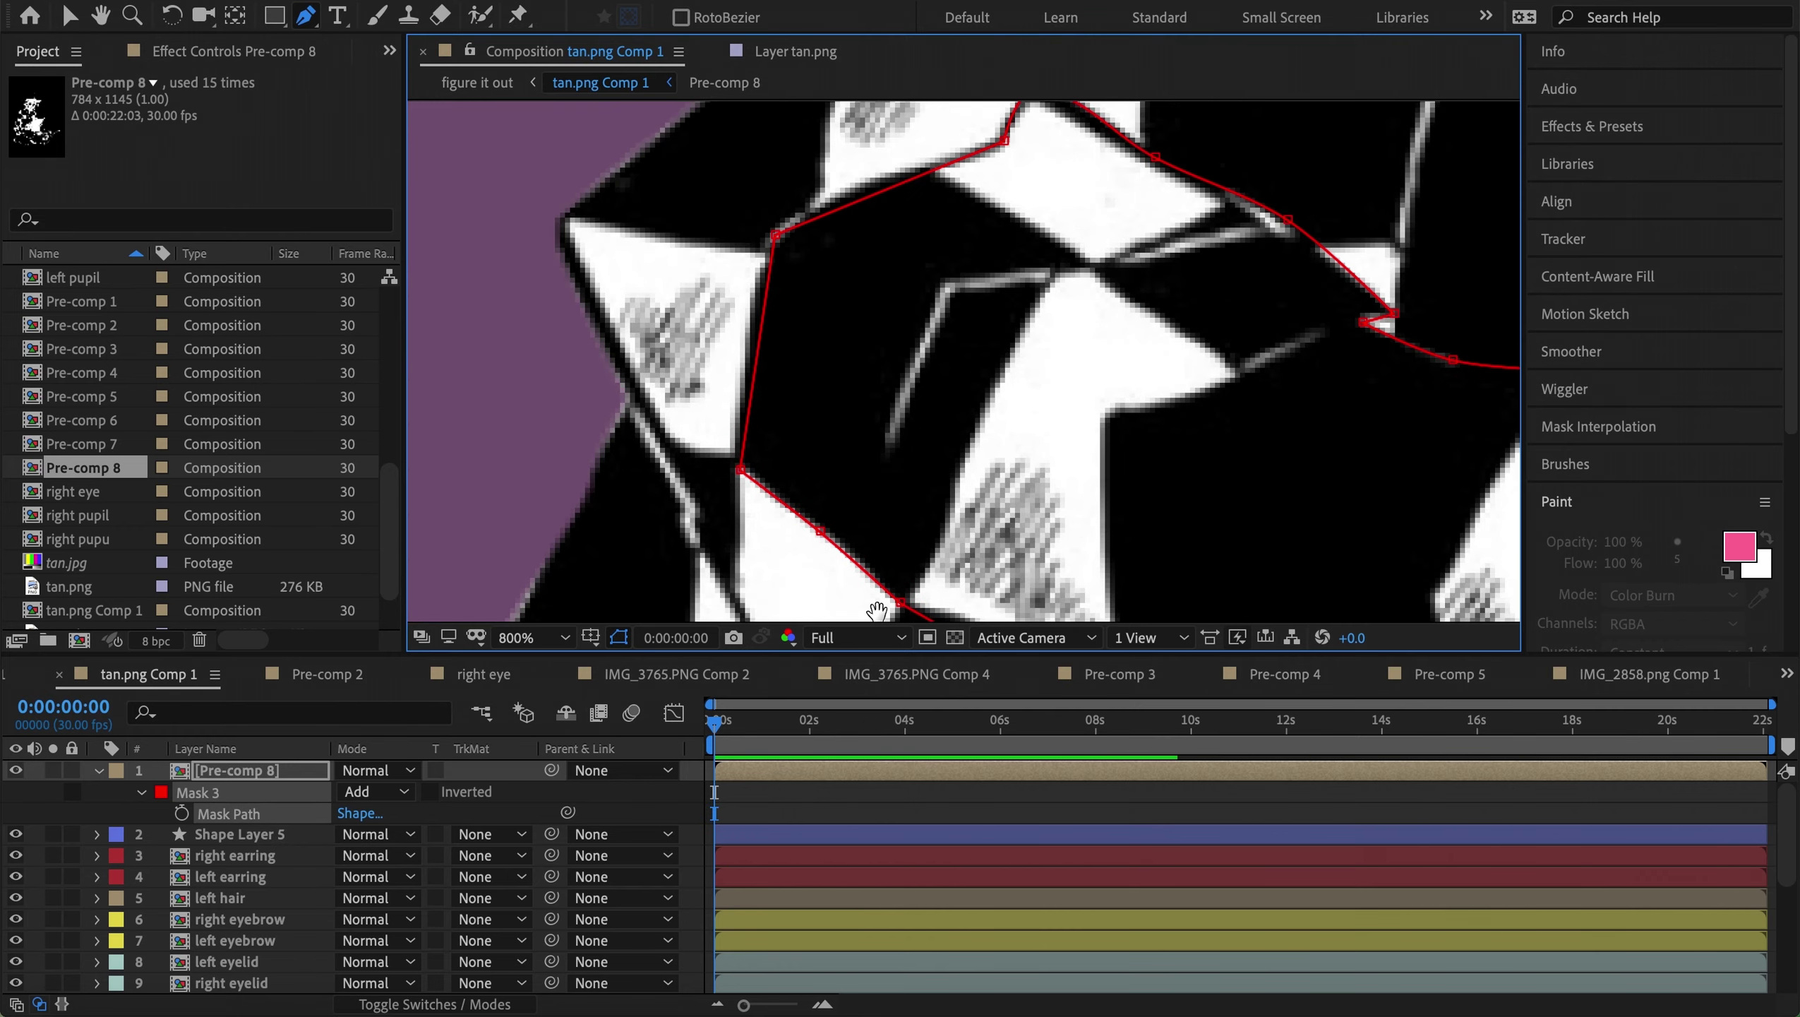
Rename the layer 'arm with newspaper'
type("rm with newspaper")
key("Return")
scroll(964, 361, "down", 6)
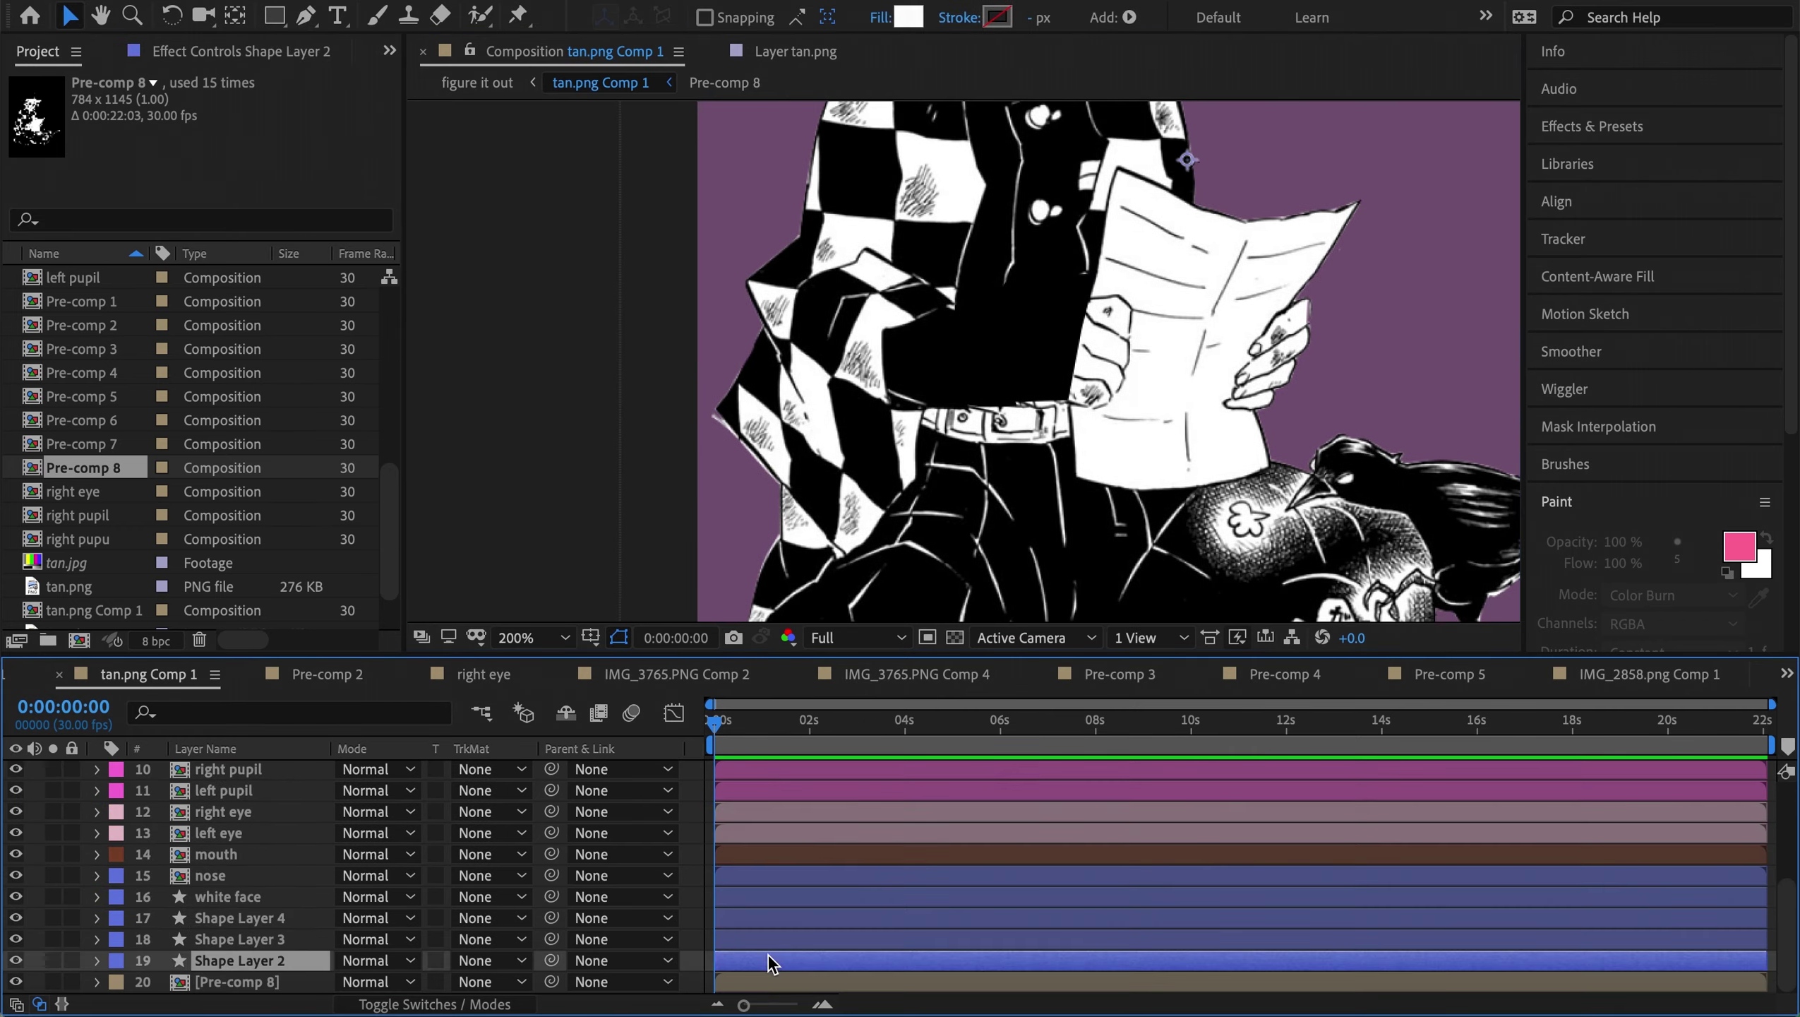
Draw Shape Layer 6 as a second patch path down the torso's centre line
left_click(822, 517)
scroll(716, 515, "up", 2)
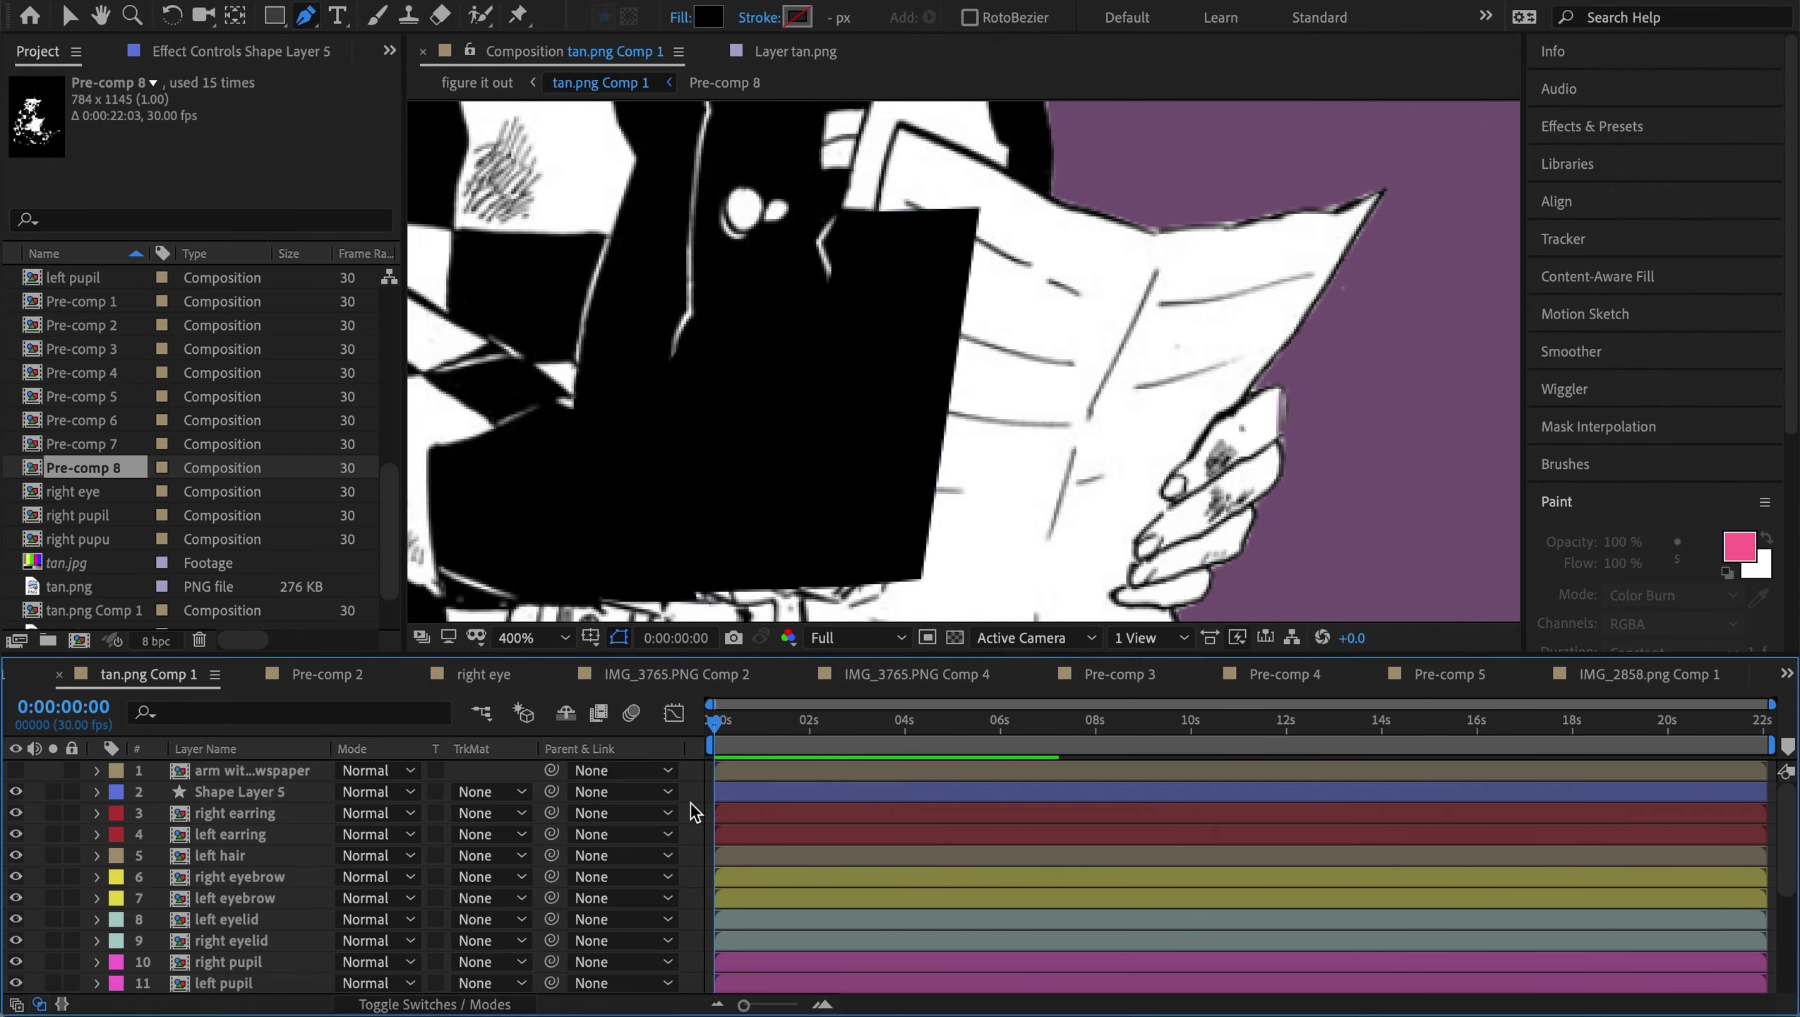
left_click(797, 17)
left_click(655, 603)
left_click(921, 285)
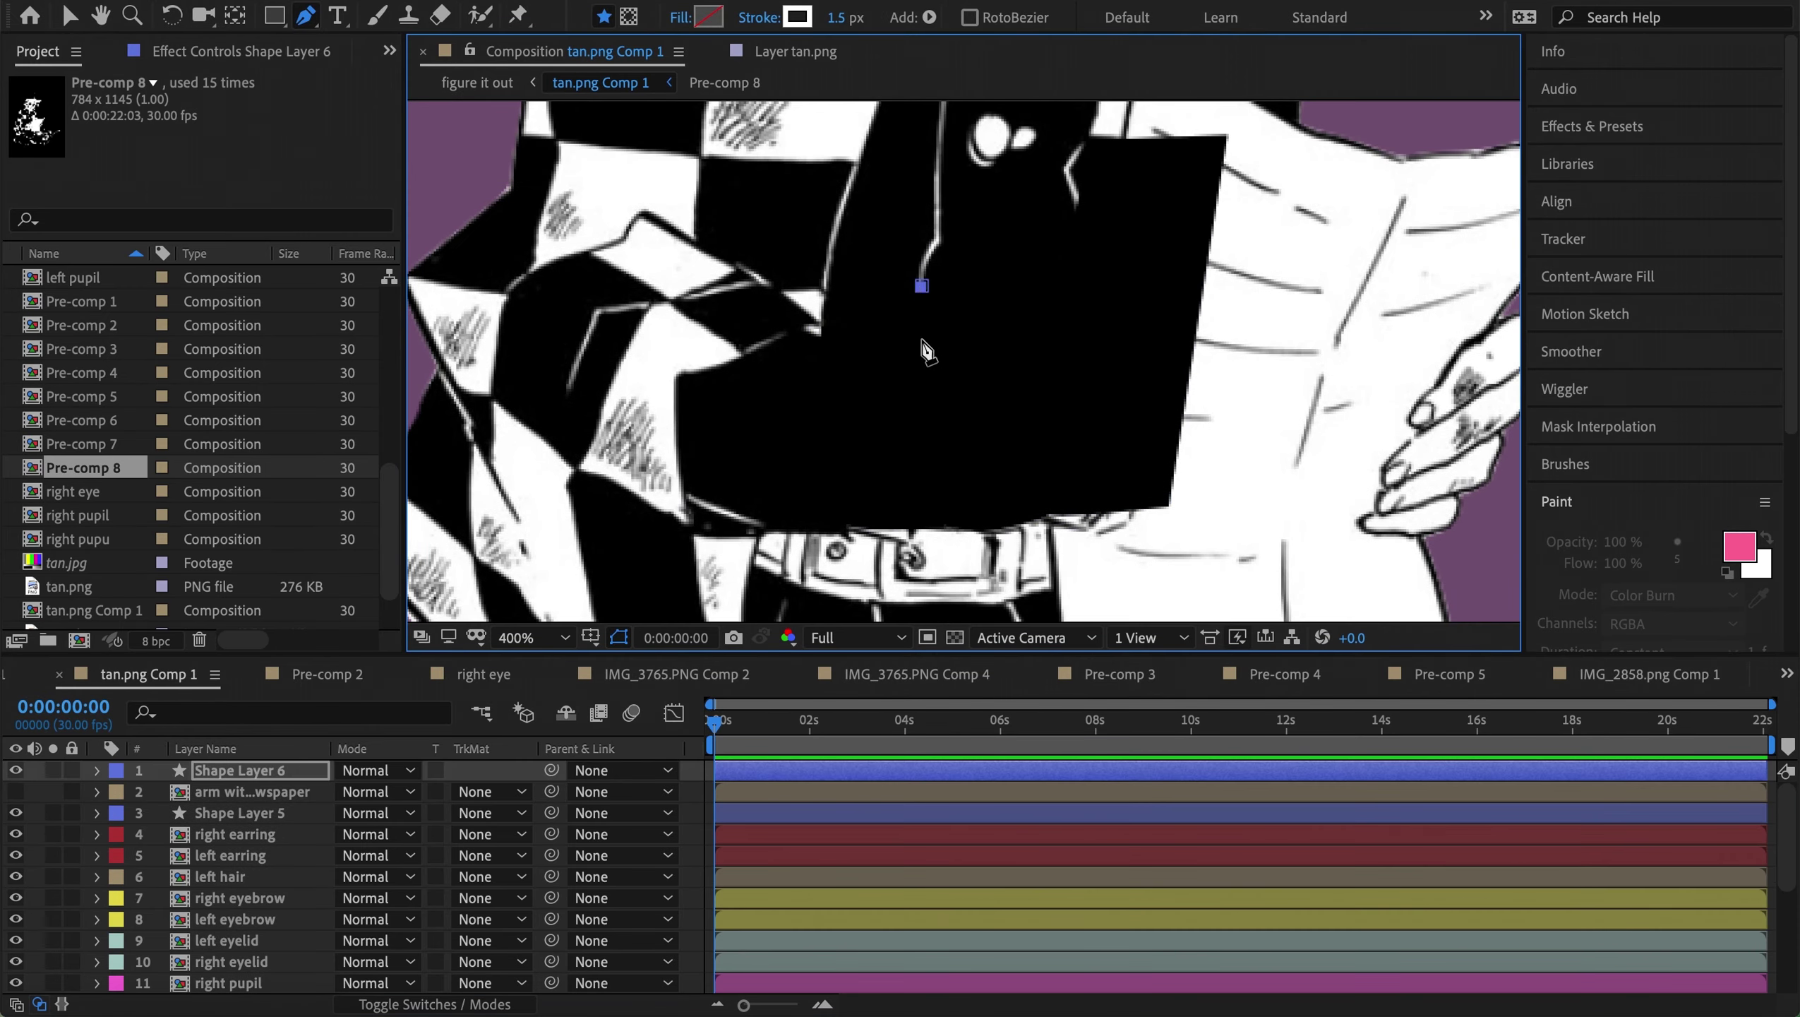
scroll(930, 317, "up", 2)
scroll(883, 199, "down", 2)
scroll(882, 199, "up", 2)
scroll(883, 199, "down", 3)
scroll(882, 285, "up", 2)
left_click(1076, 205)
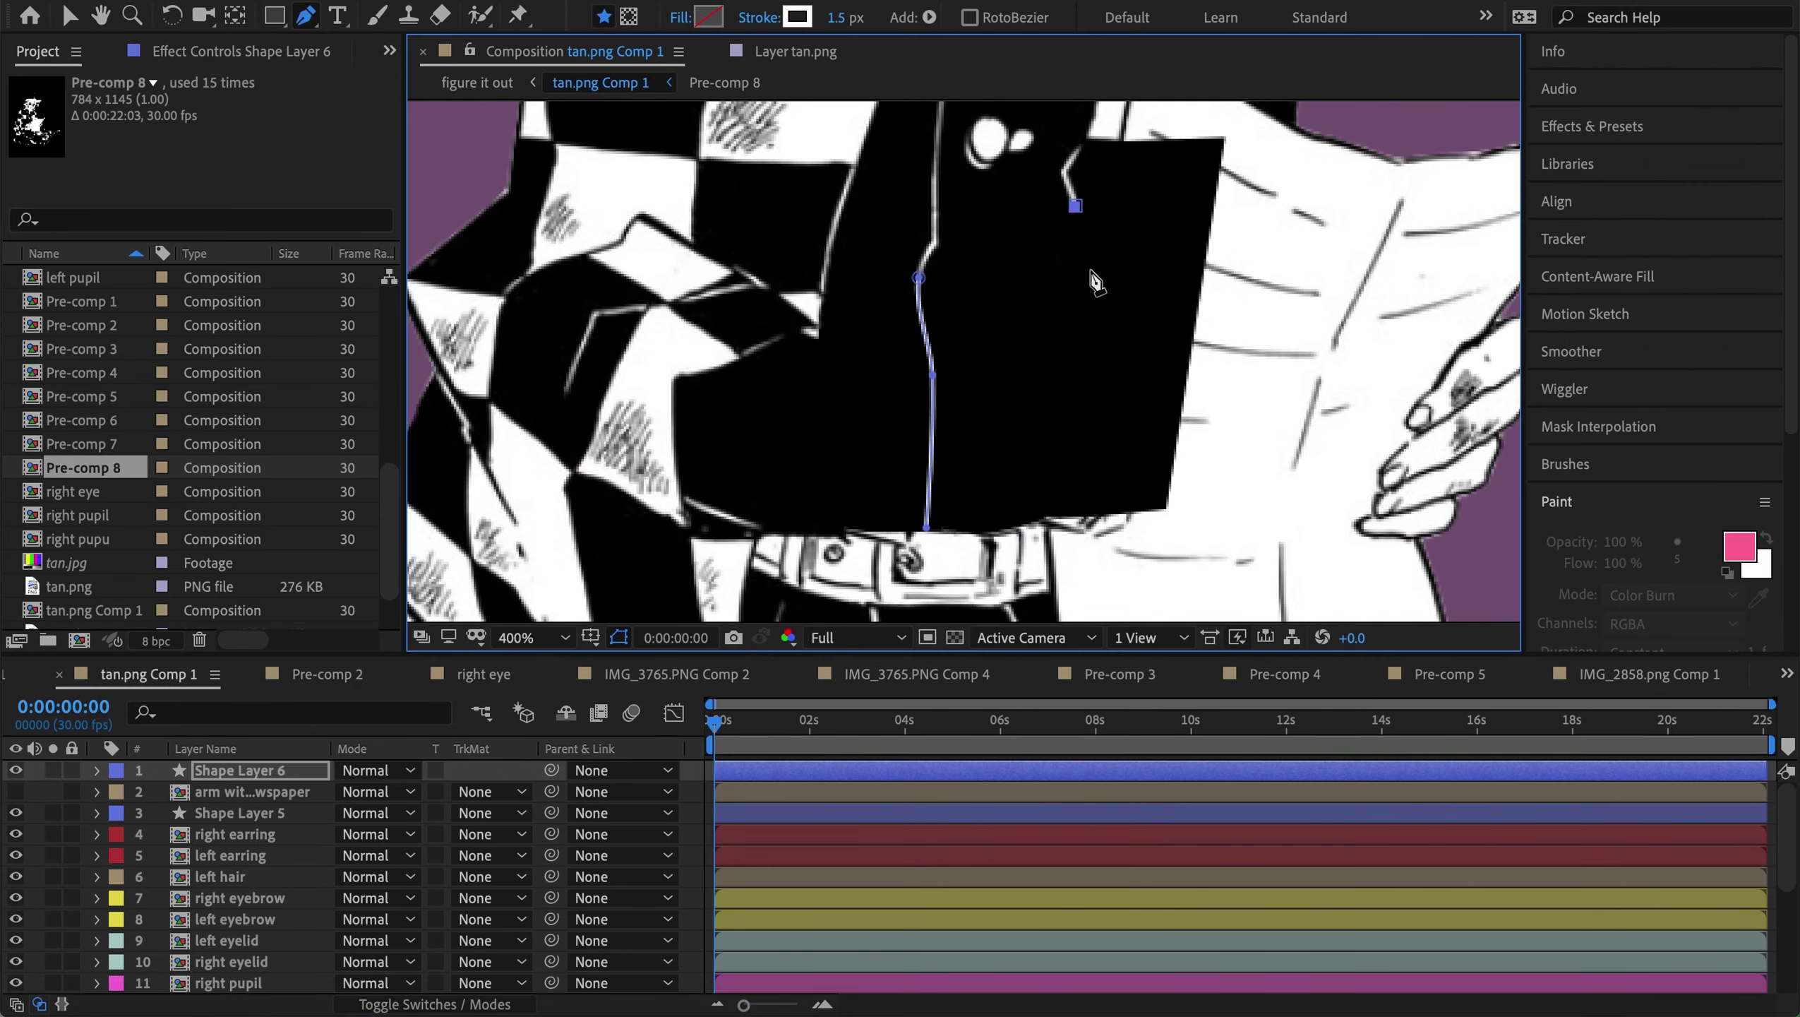
Move the arm with newspaper layer to the top and hide it
key("shift+slash")
key("period")
key("period")
key("period")
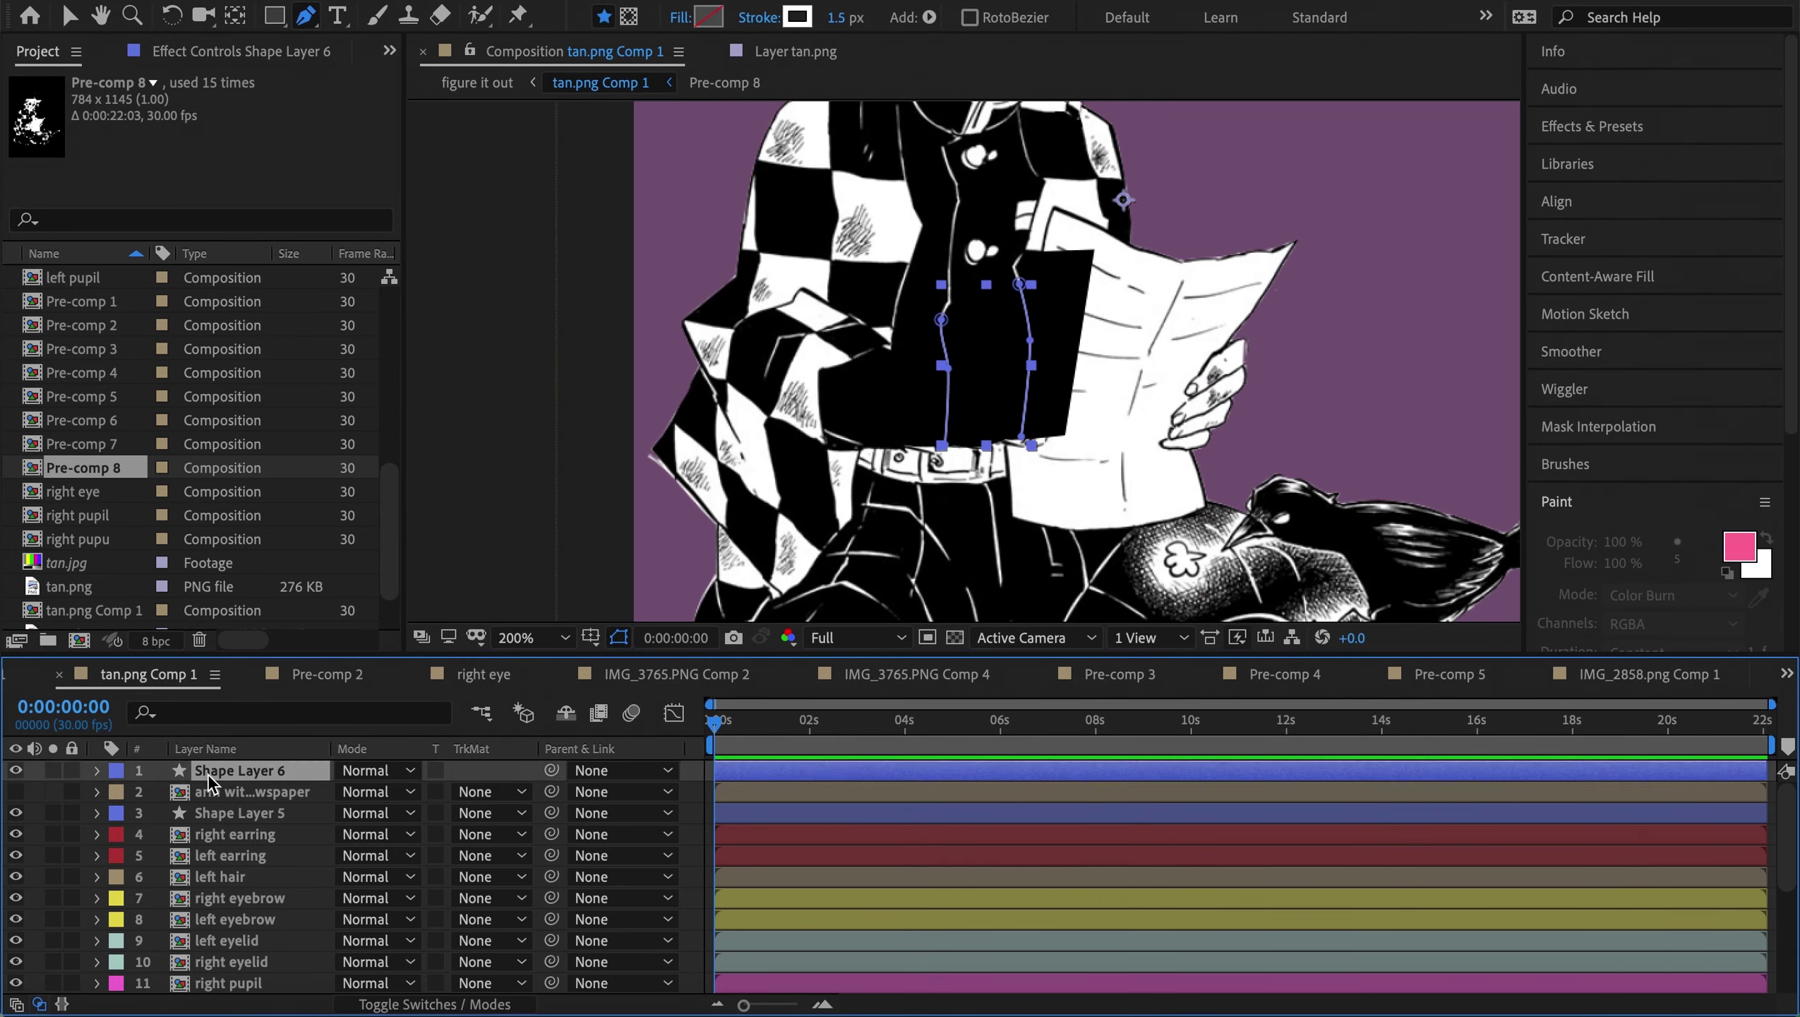
left_click_drag(213, 791, 255, 770)
key("m")
left_click(16, 770)
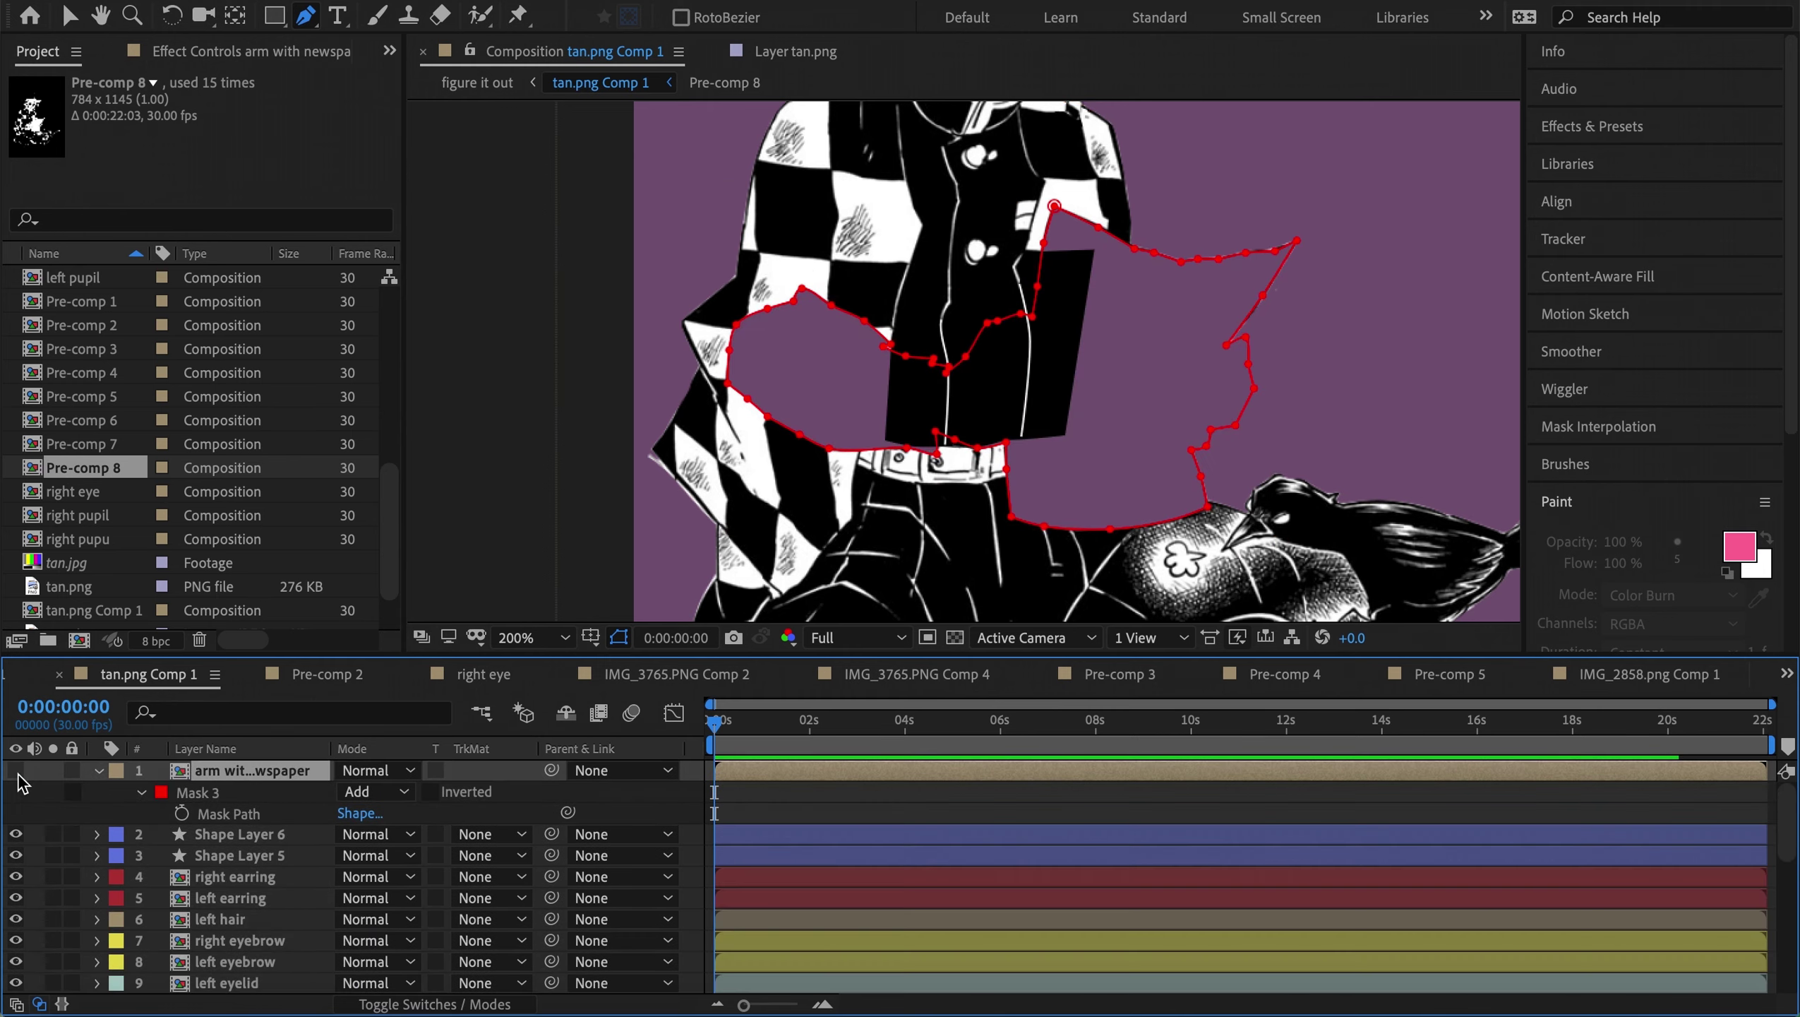
Remove the extra points near the arm from the original Pre-comp 8's Mask 3
scroll(1117, 142, "up", 2)
left_click(1370, 366)
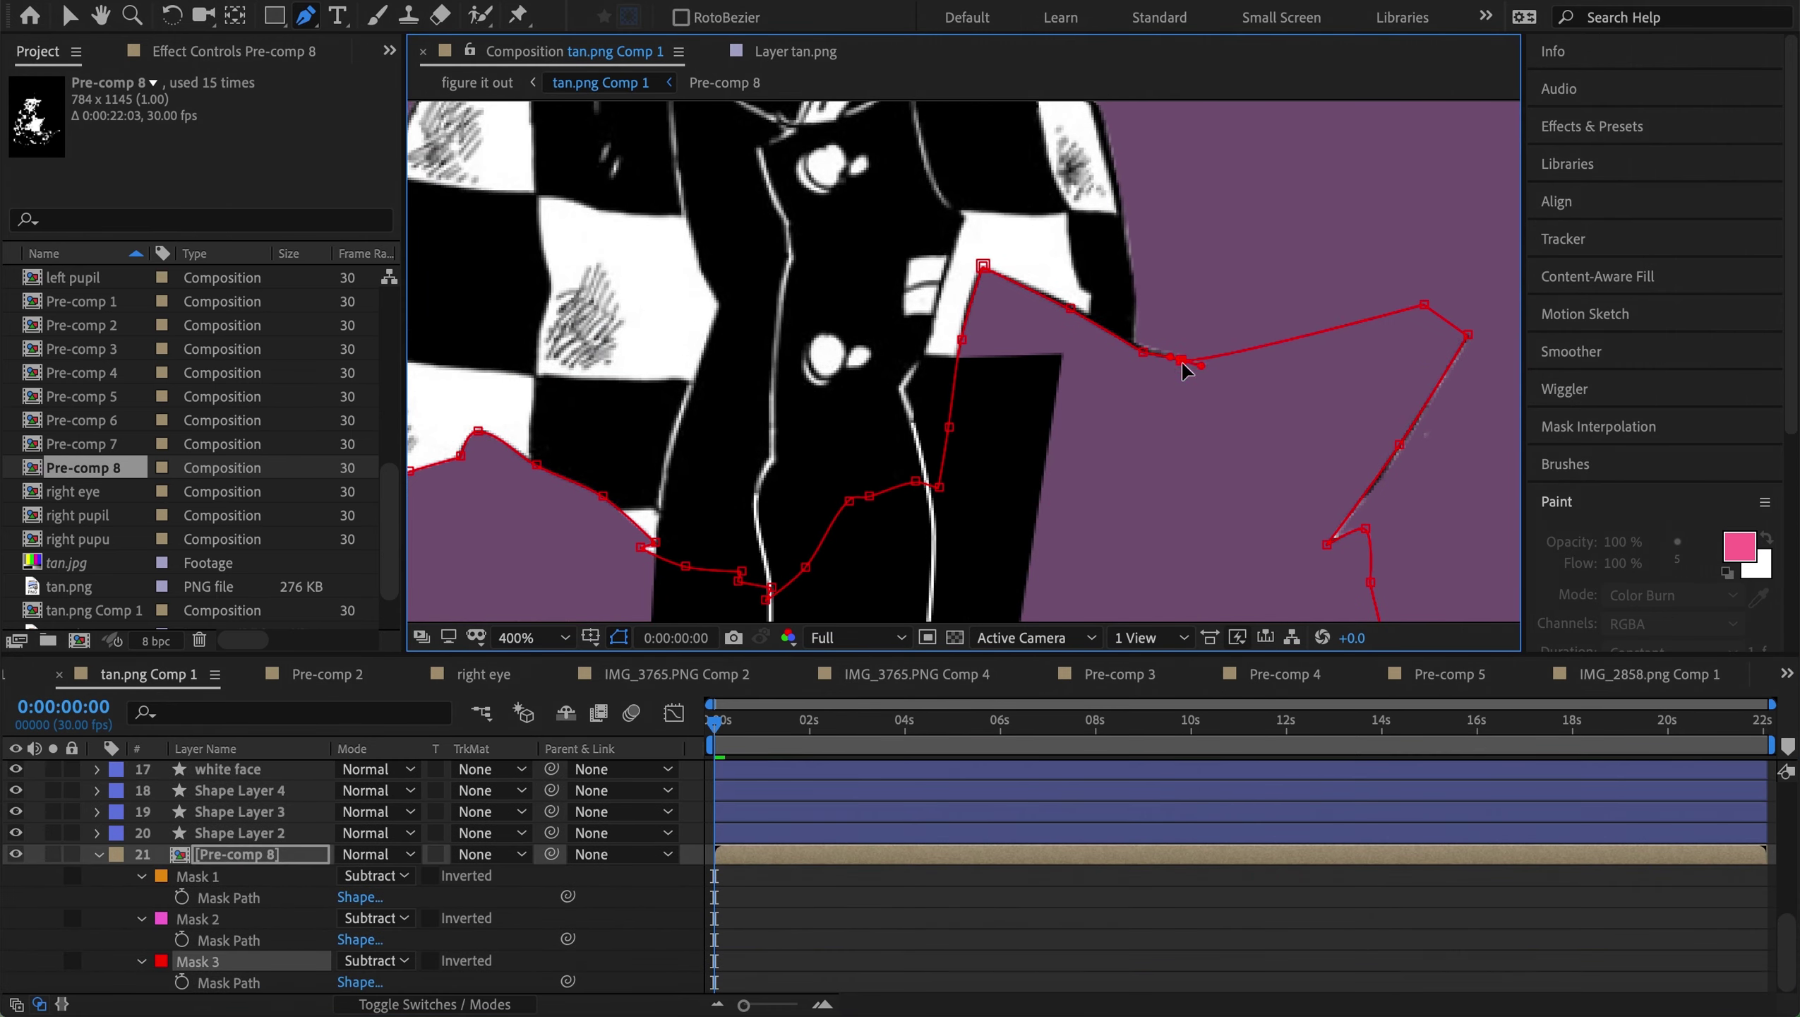
key("ctrl+z")
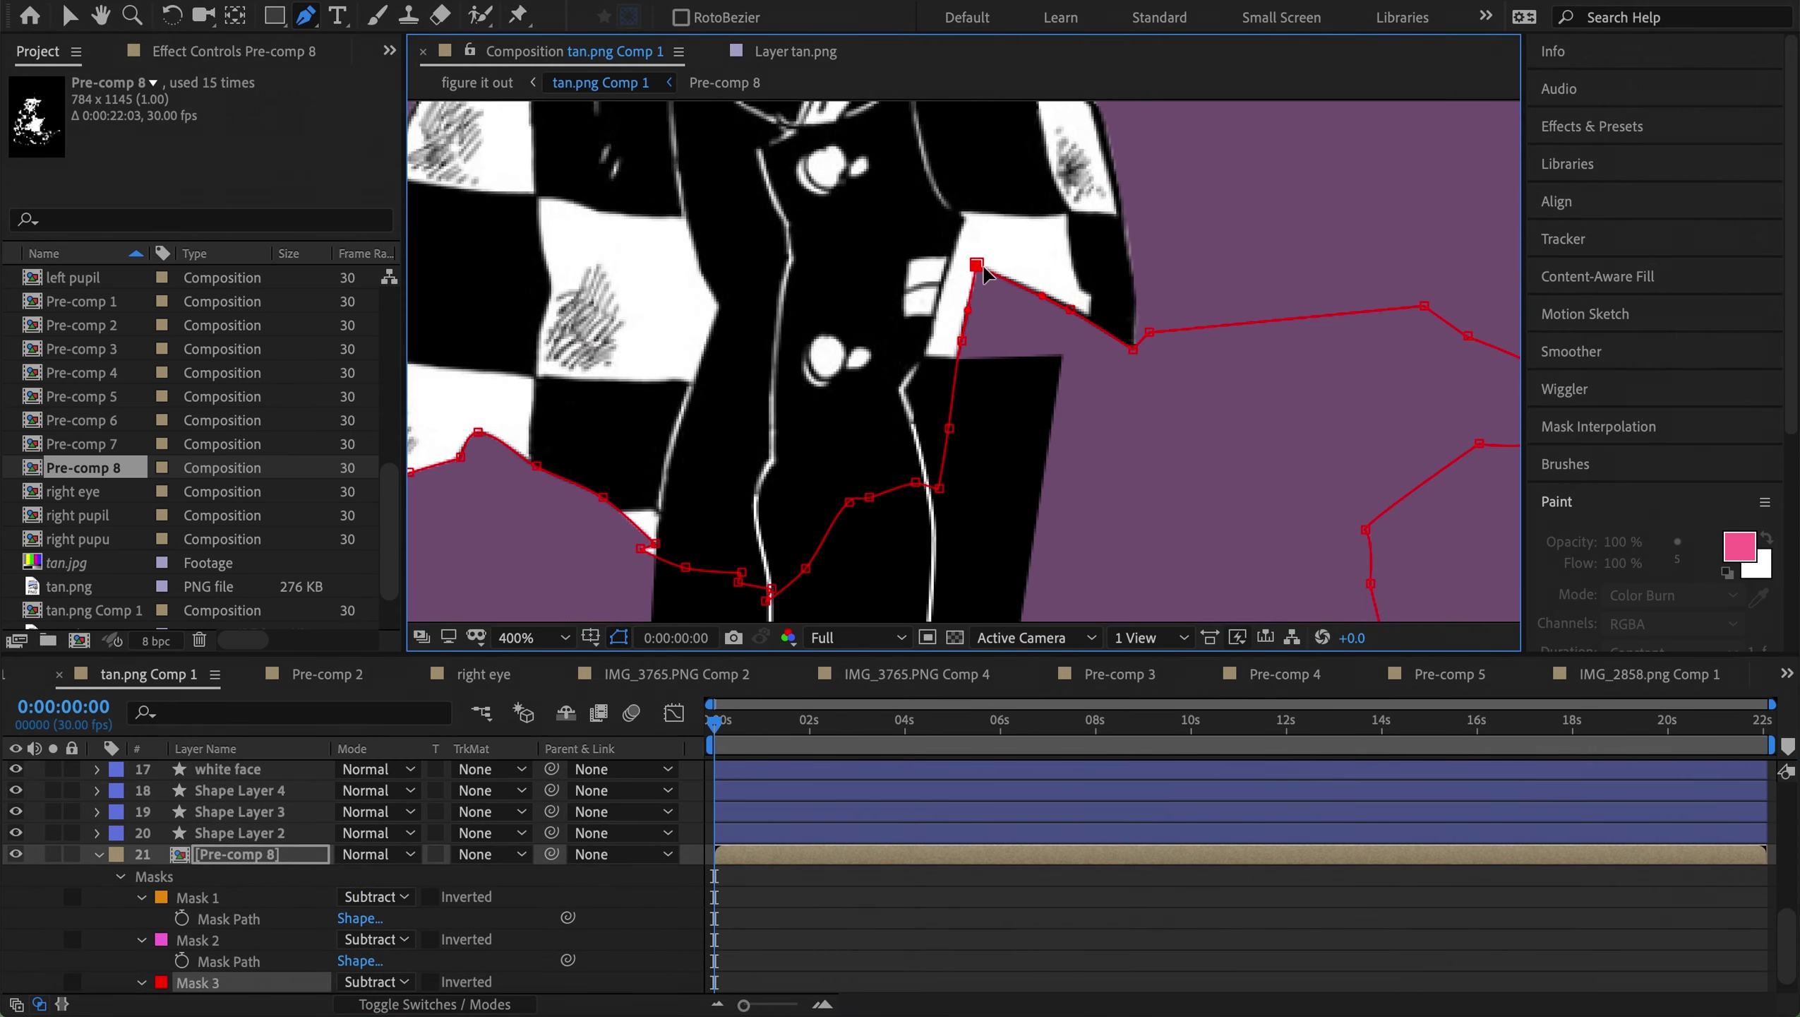
key("ctrl+shift+a")
scroll(781, 863, "up", 5)
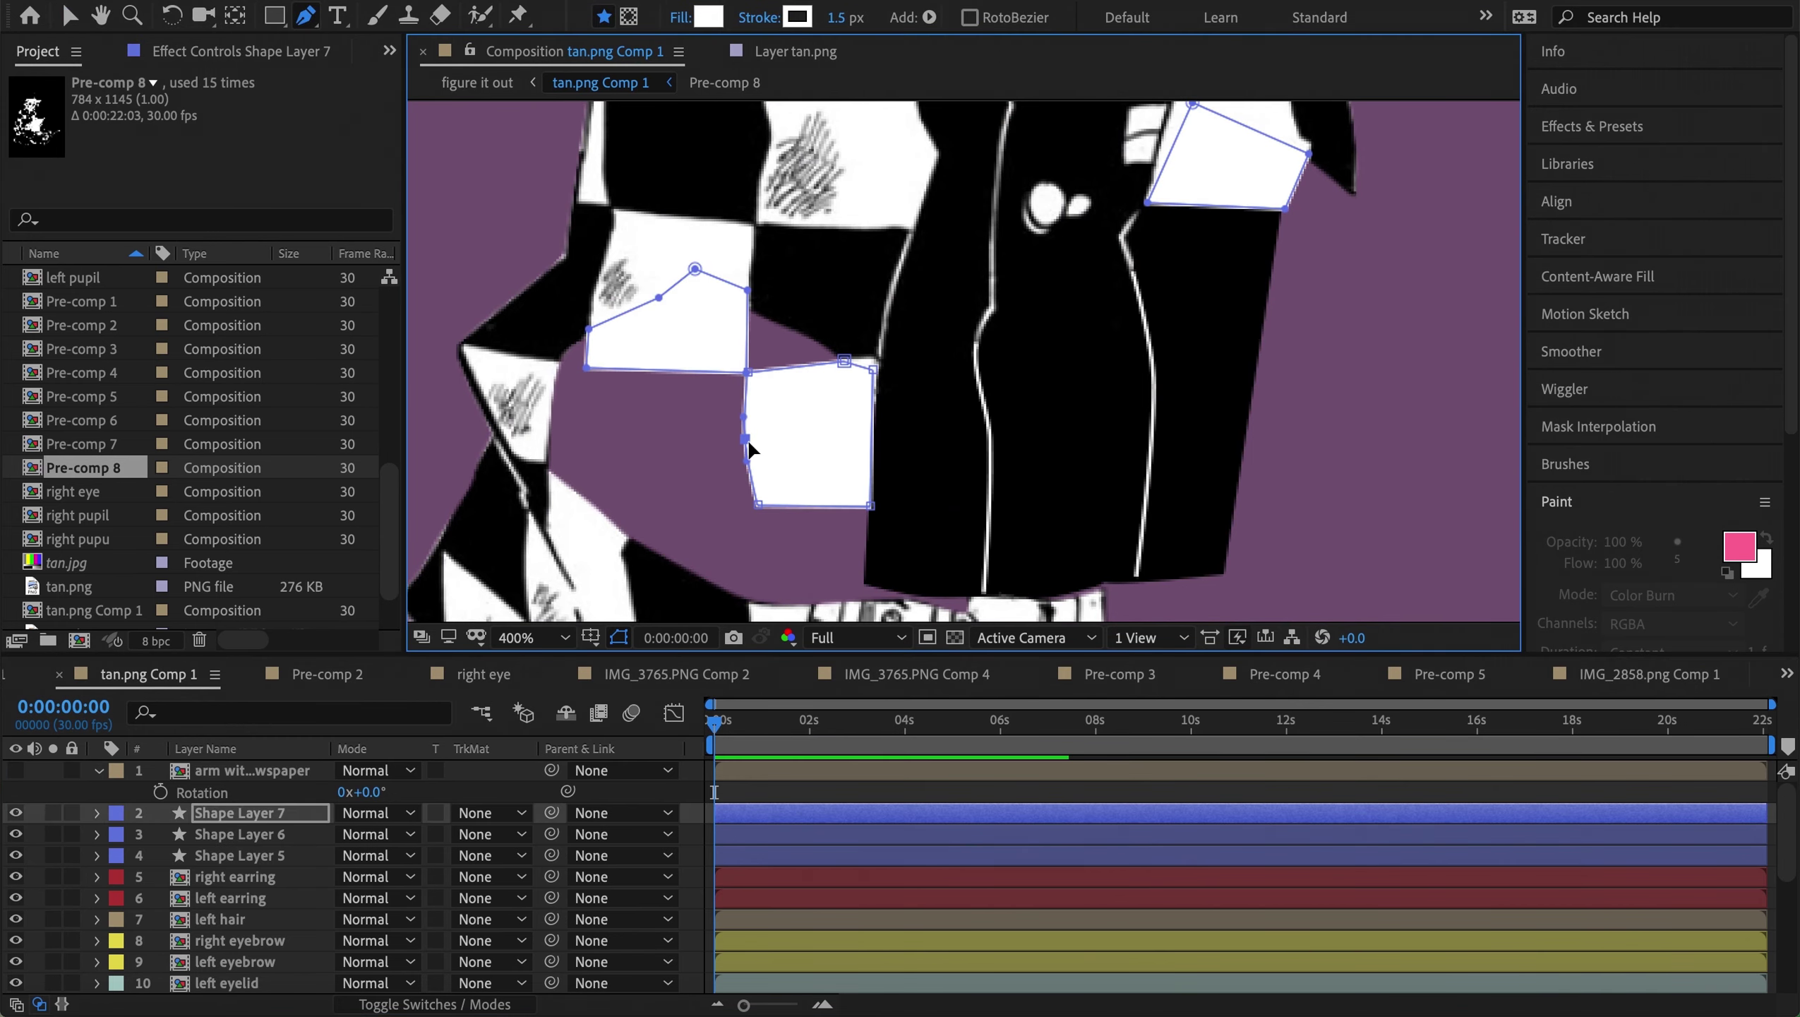
Draw a closed patch shape over the checkered jacket gap
key("ctrl+shift+a")
scroll(715, 470, "down", 3)
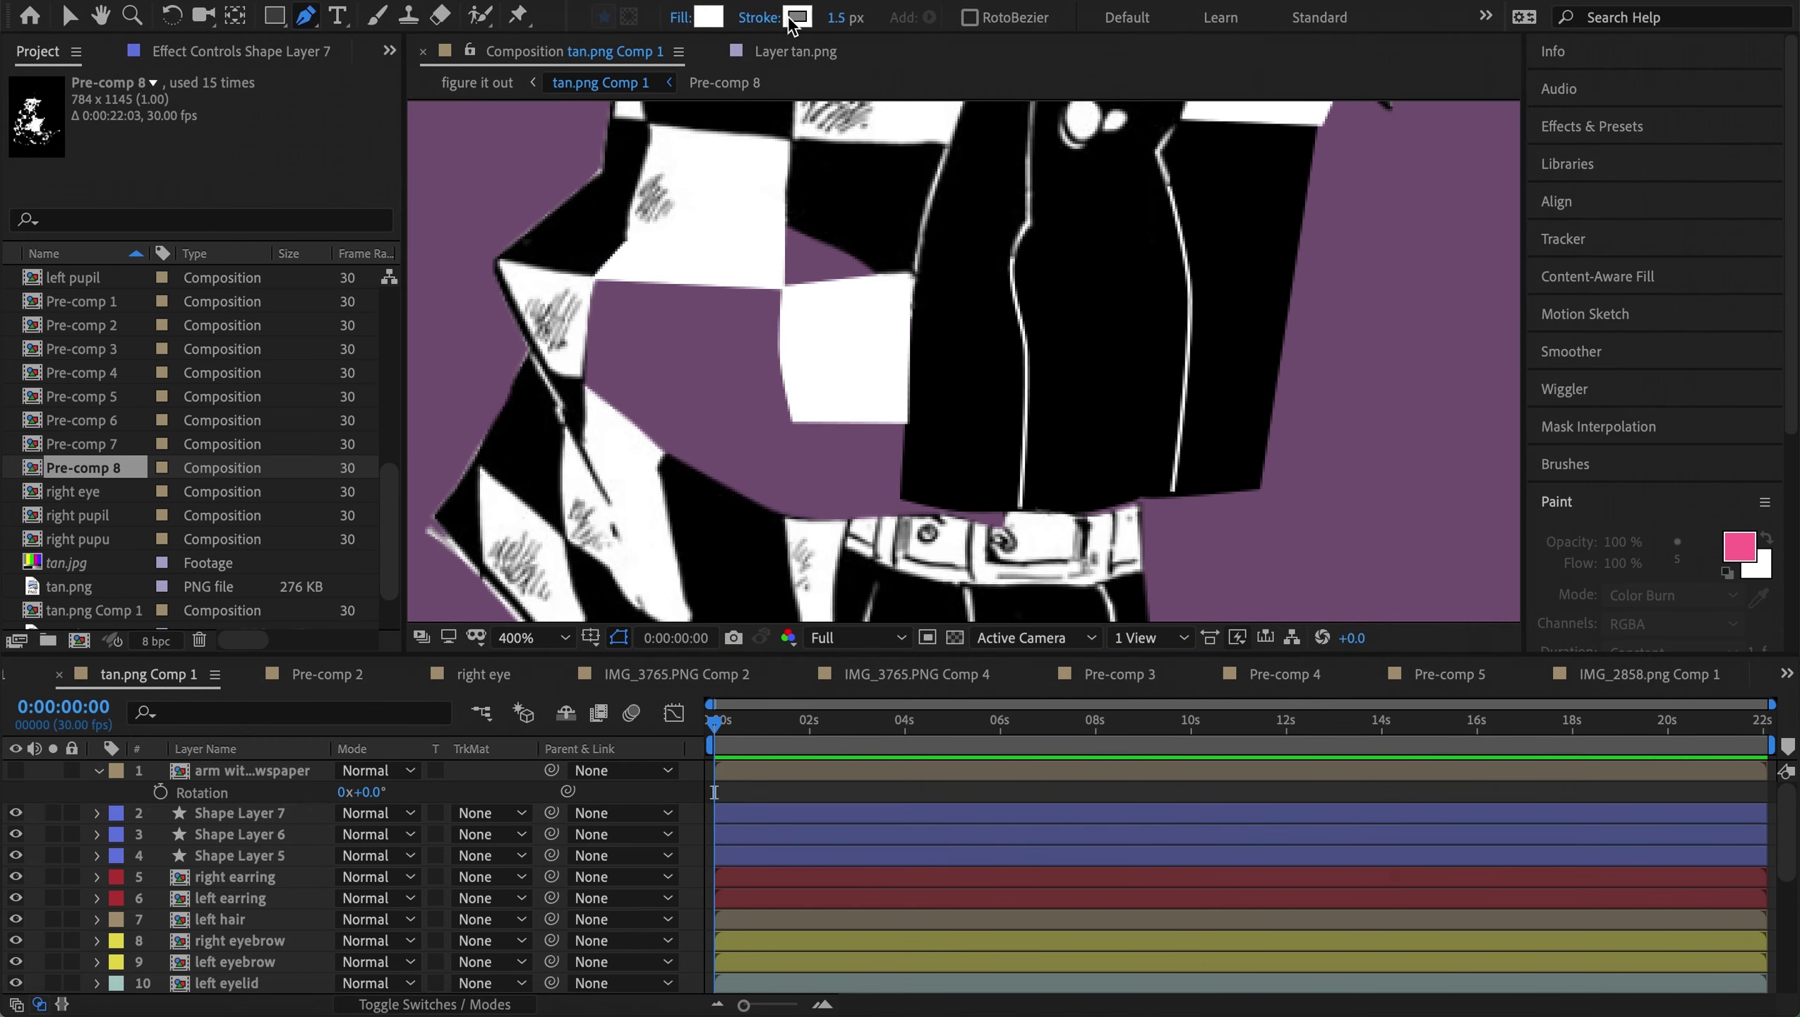
left_click(779, 220)
left_click(785, 288)
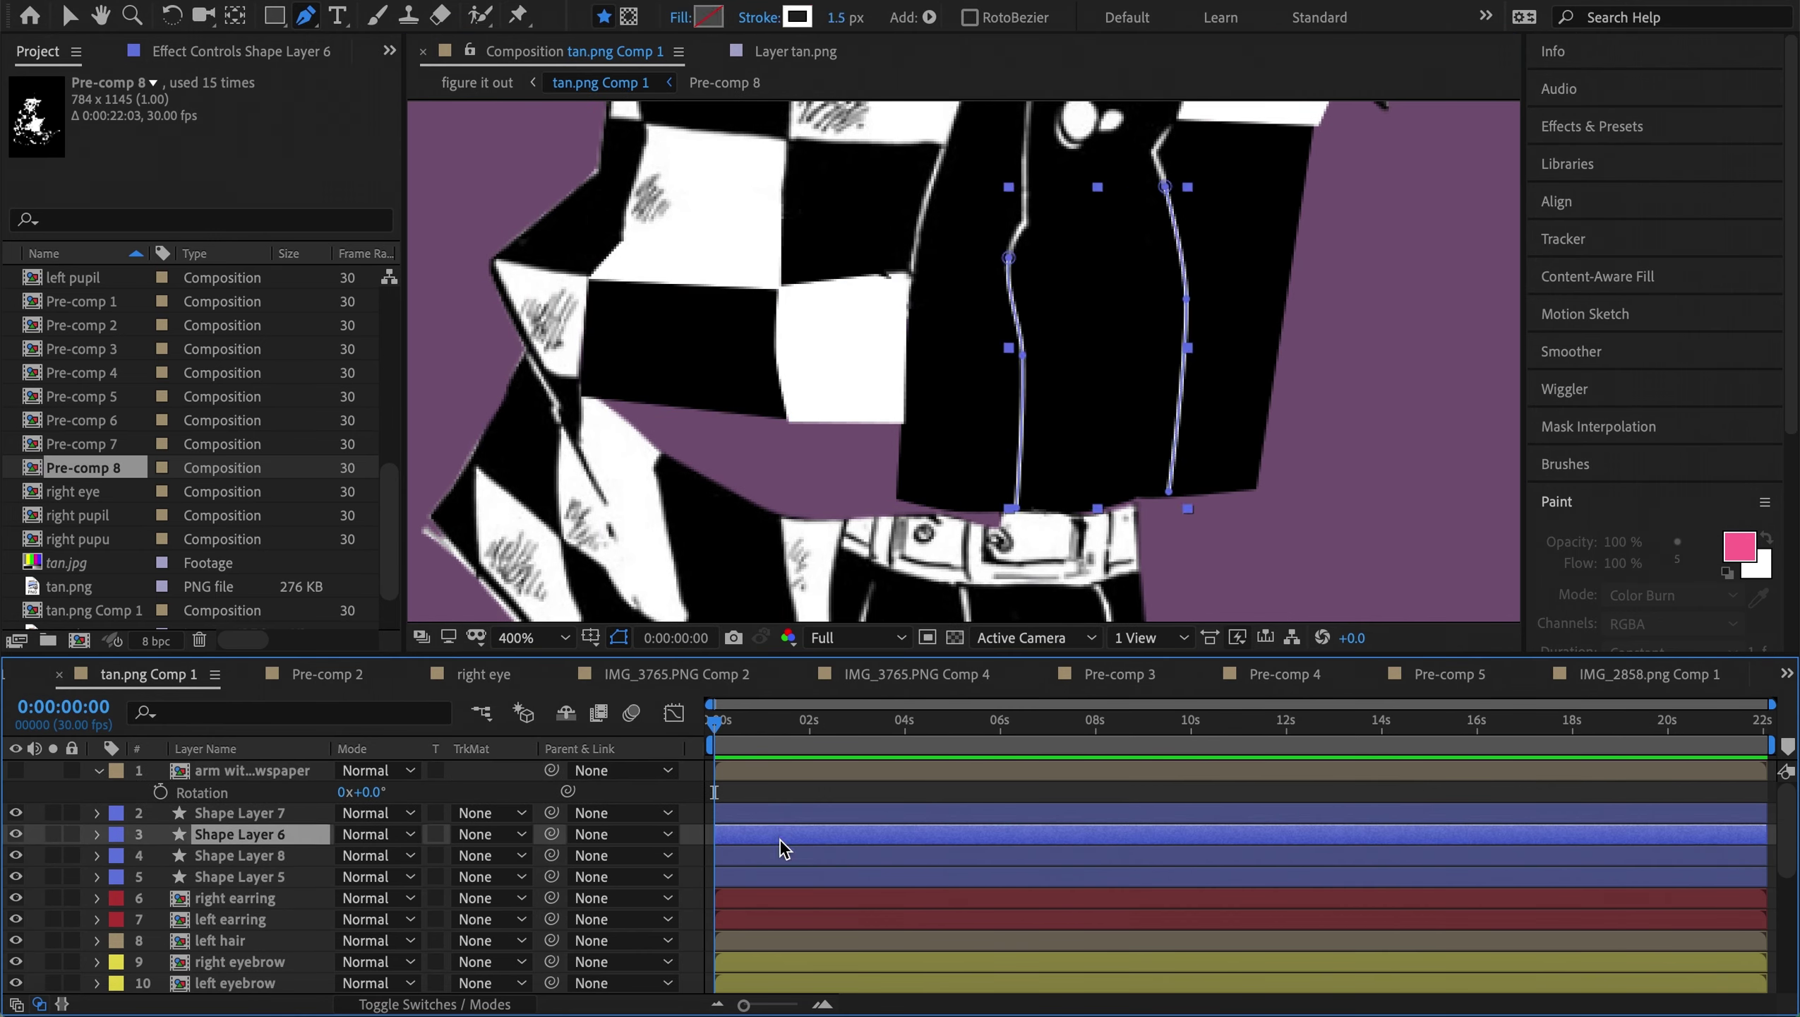
left_click(777, 396)
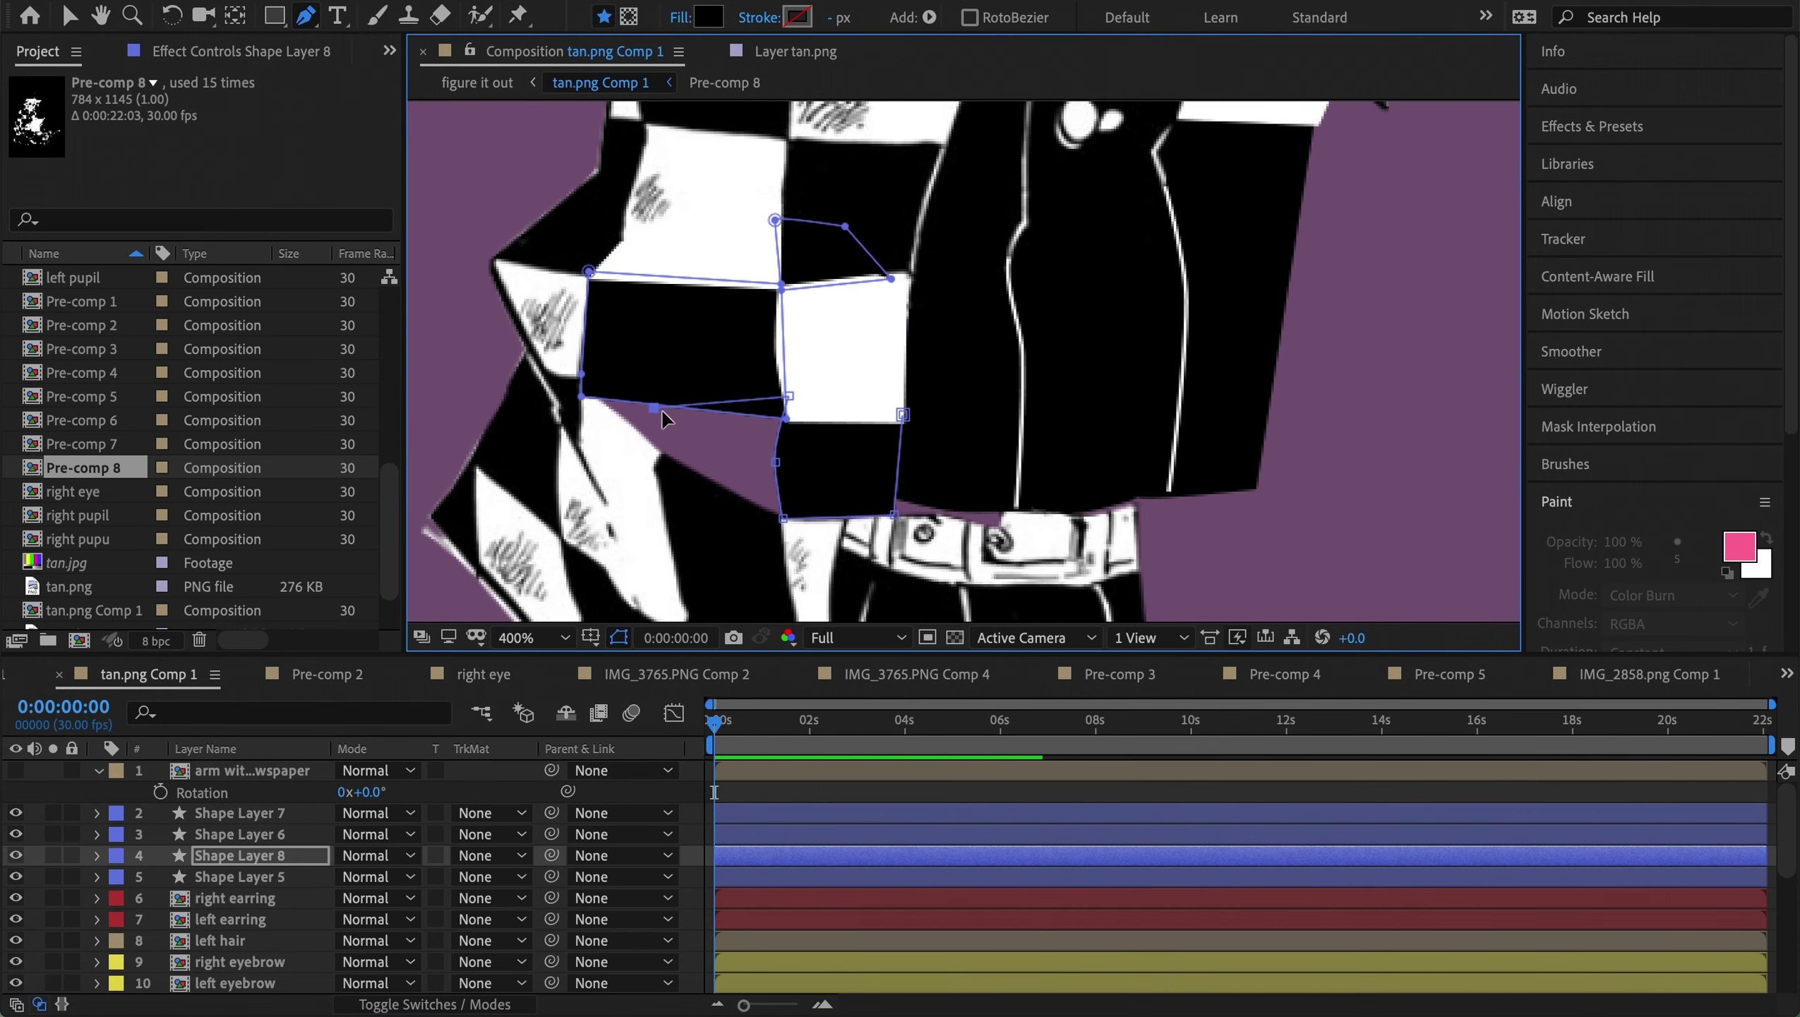
key("ctrl+Up")
key("ctrl+Up")
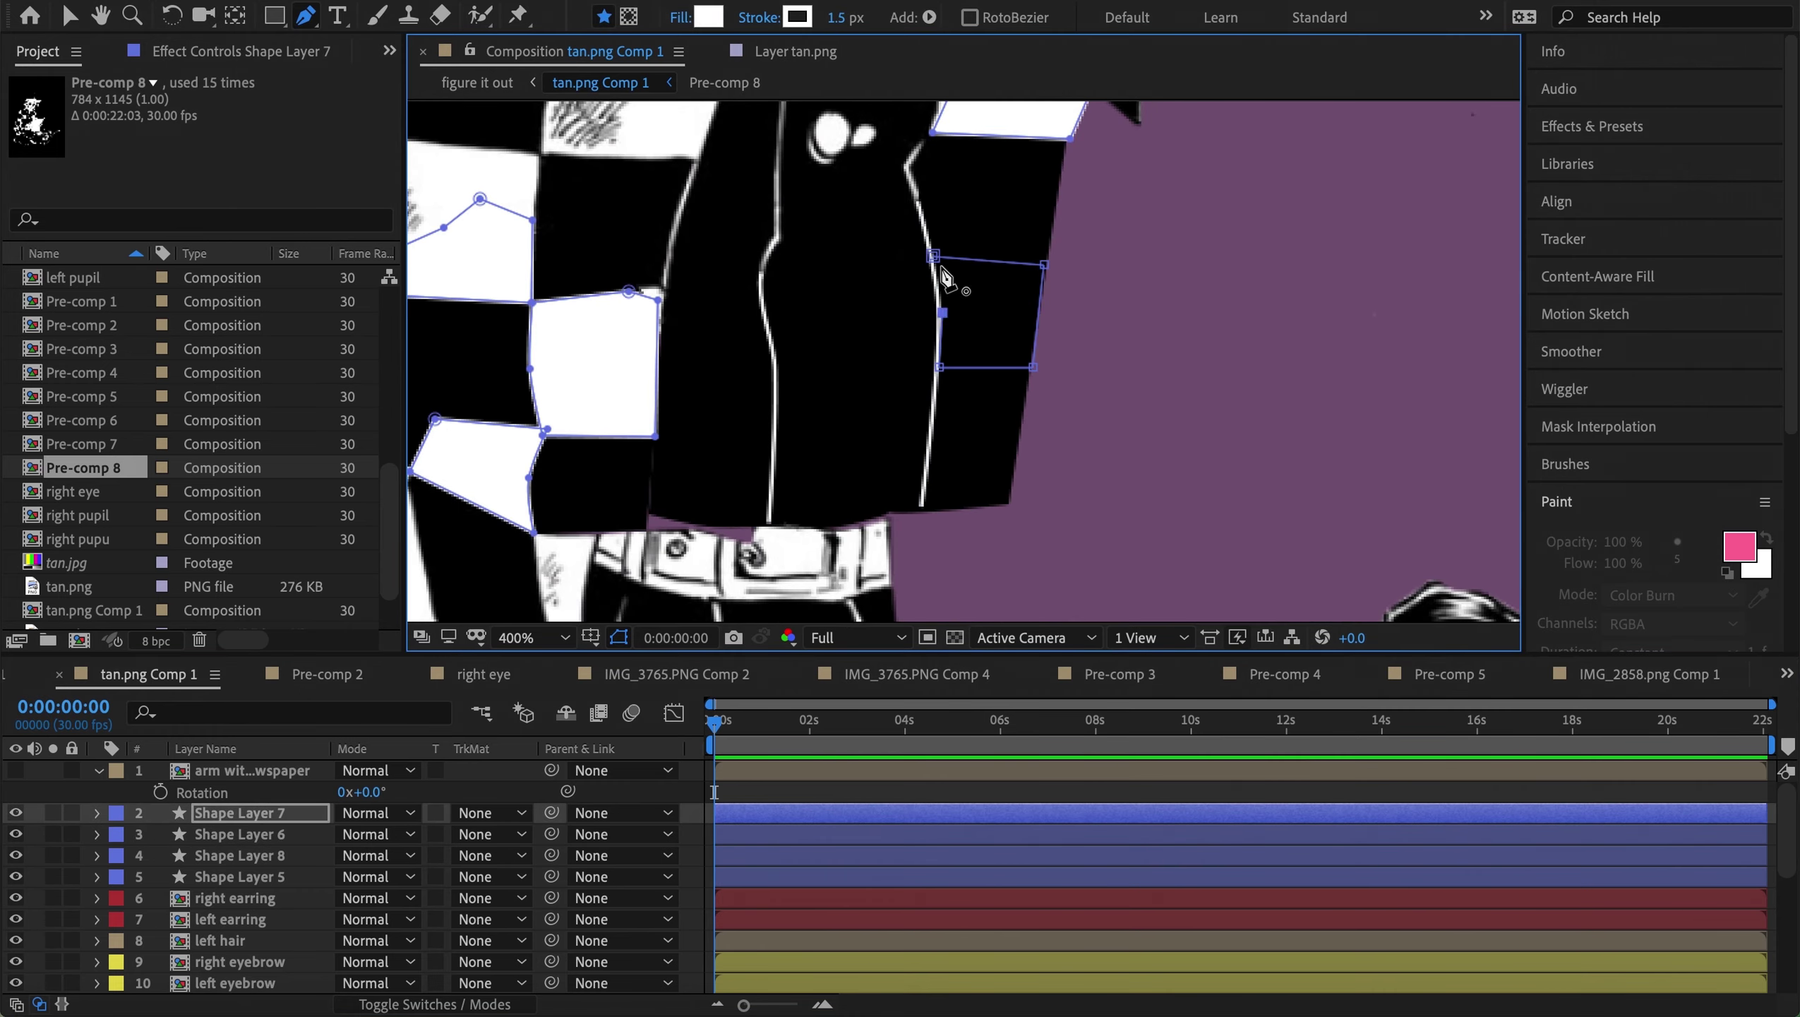
left_click(940, 267)
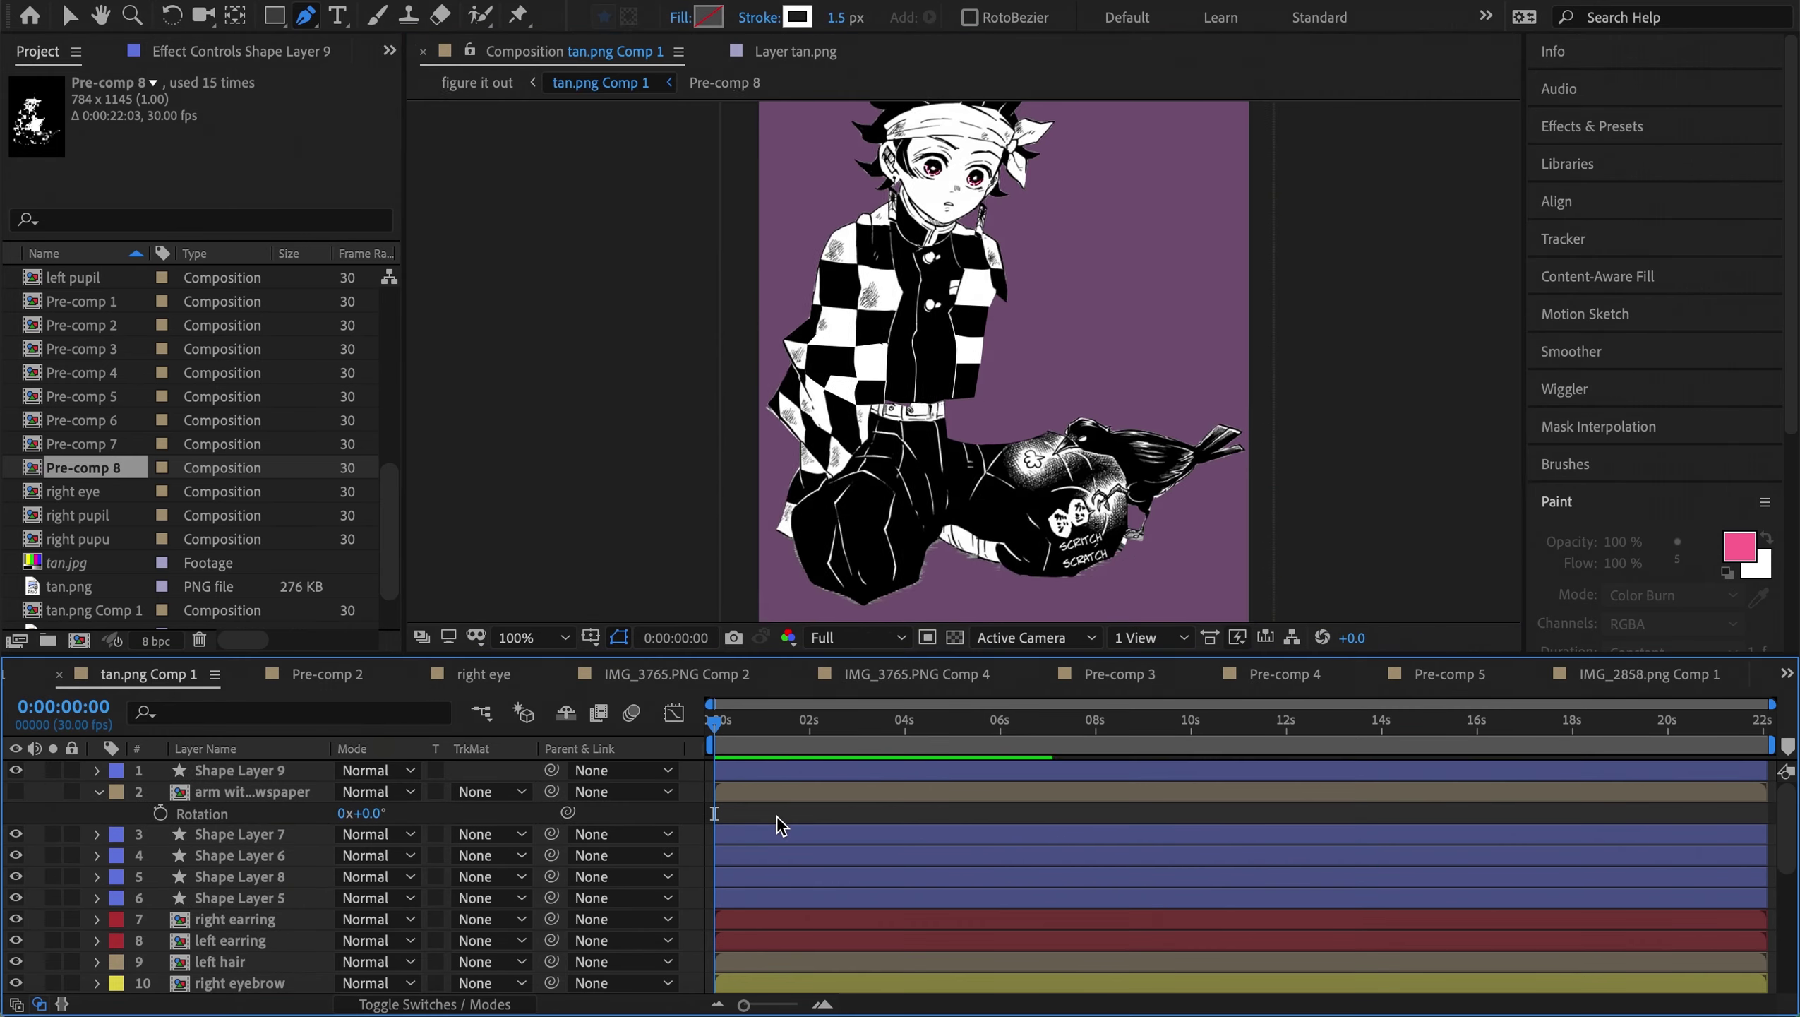
Draw a curved patch shape over the gap above the belt
scroll(852, 490, "up", 2)
key("ctrl+Down")
key("ctrl+Down")
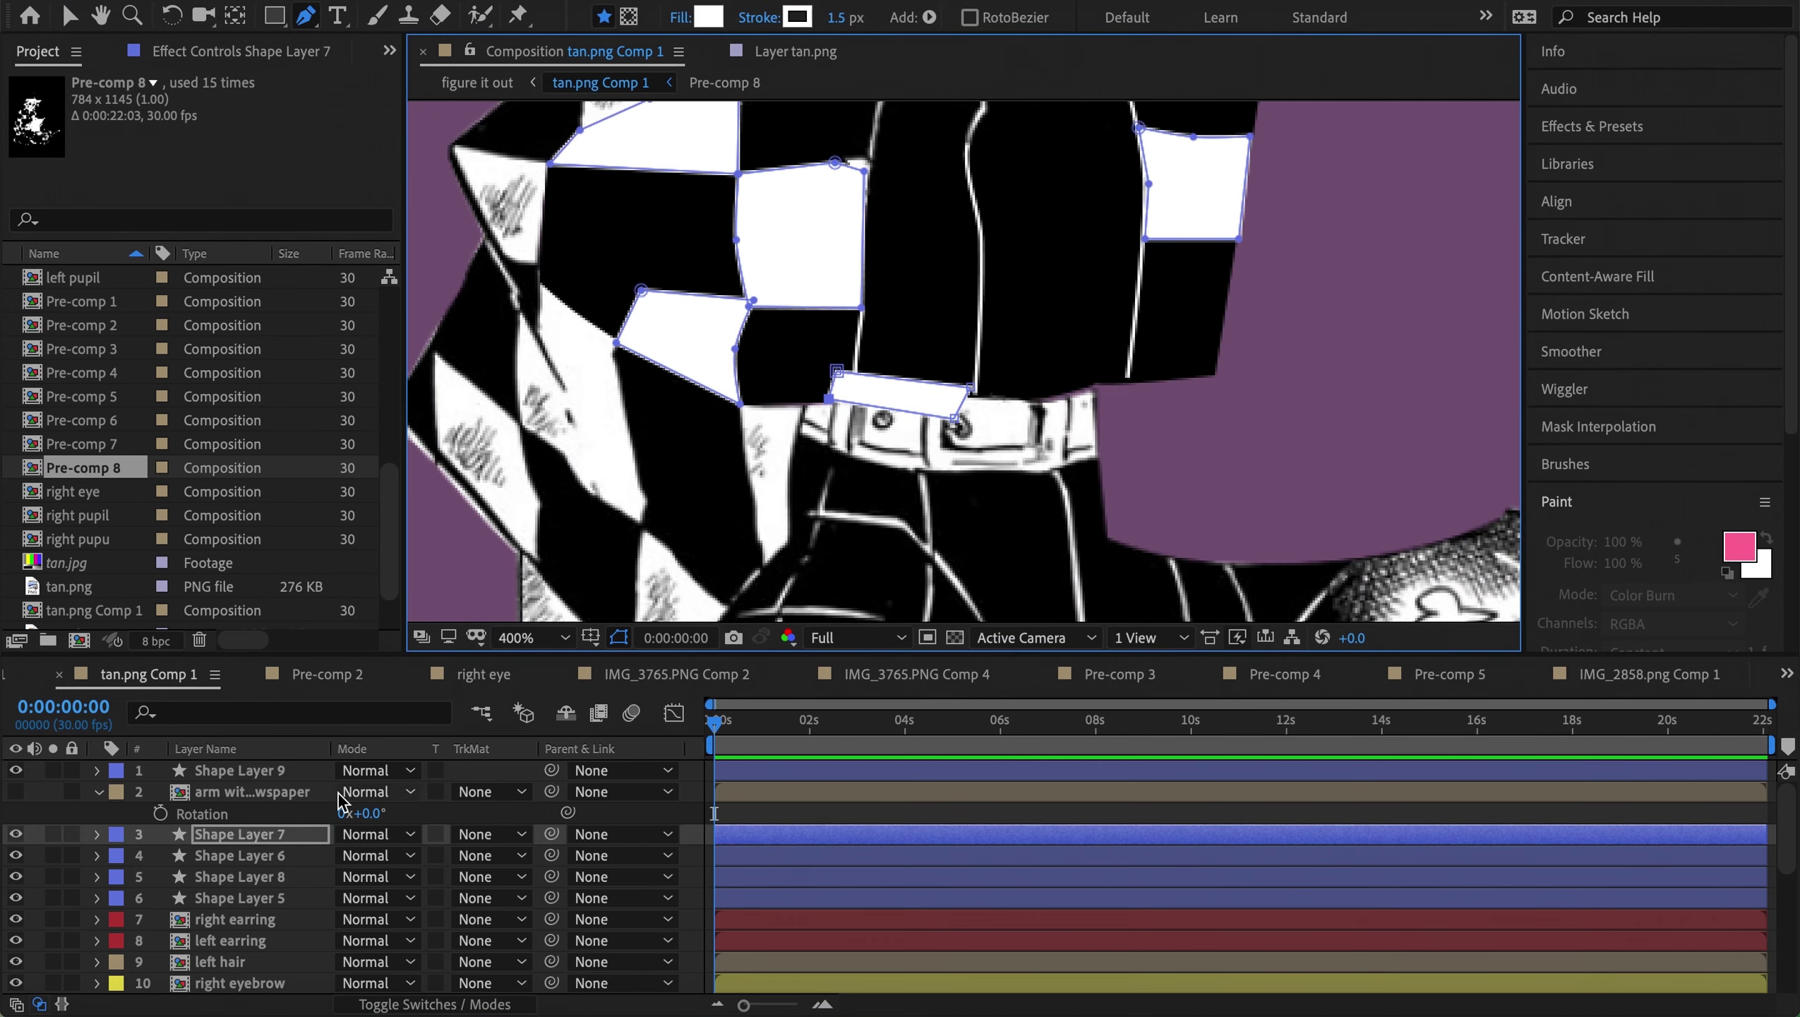
scroll(260, 858, "down", 5)
scroll(893, 459, "up", 2)
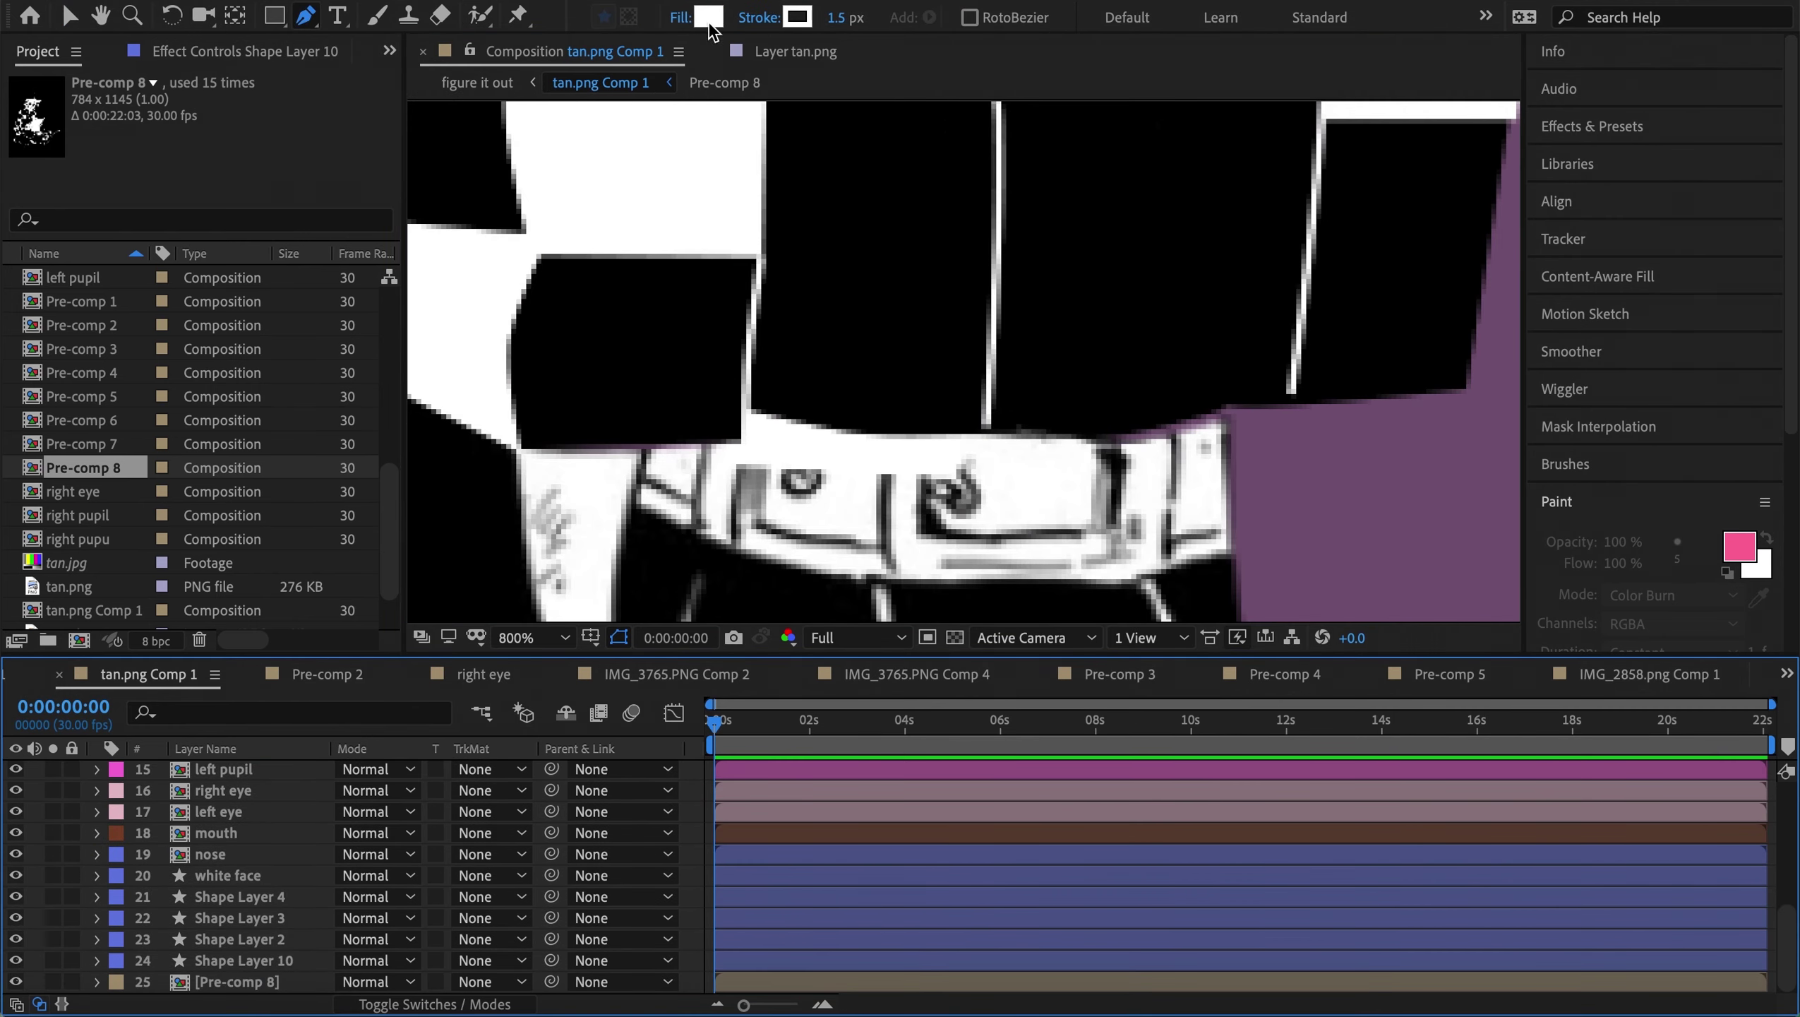
left_click(886, 476)
left_click_drag(920, 476, 927, 412)
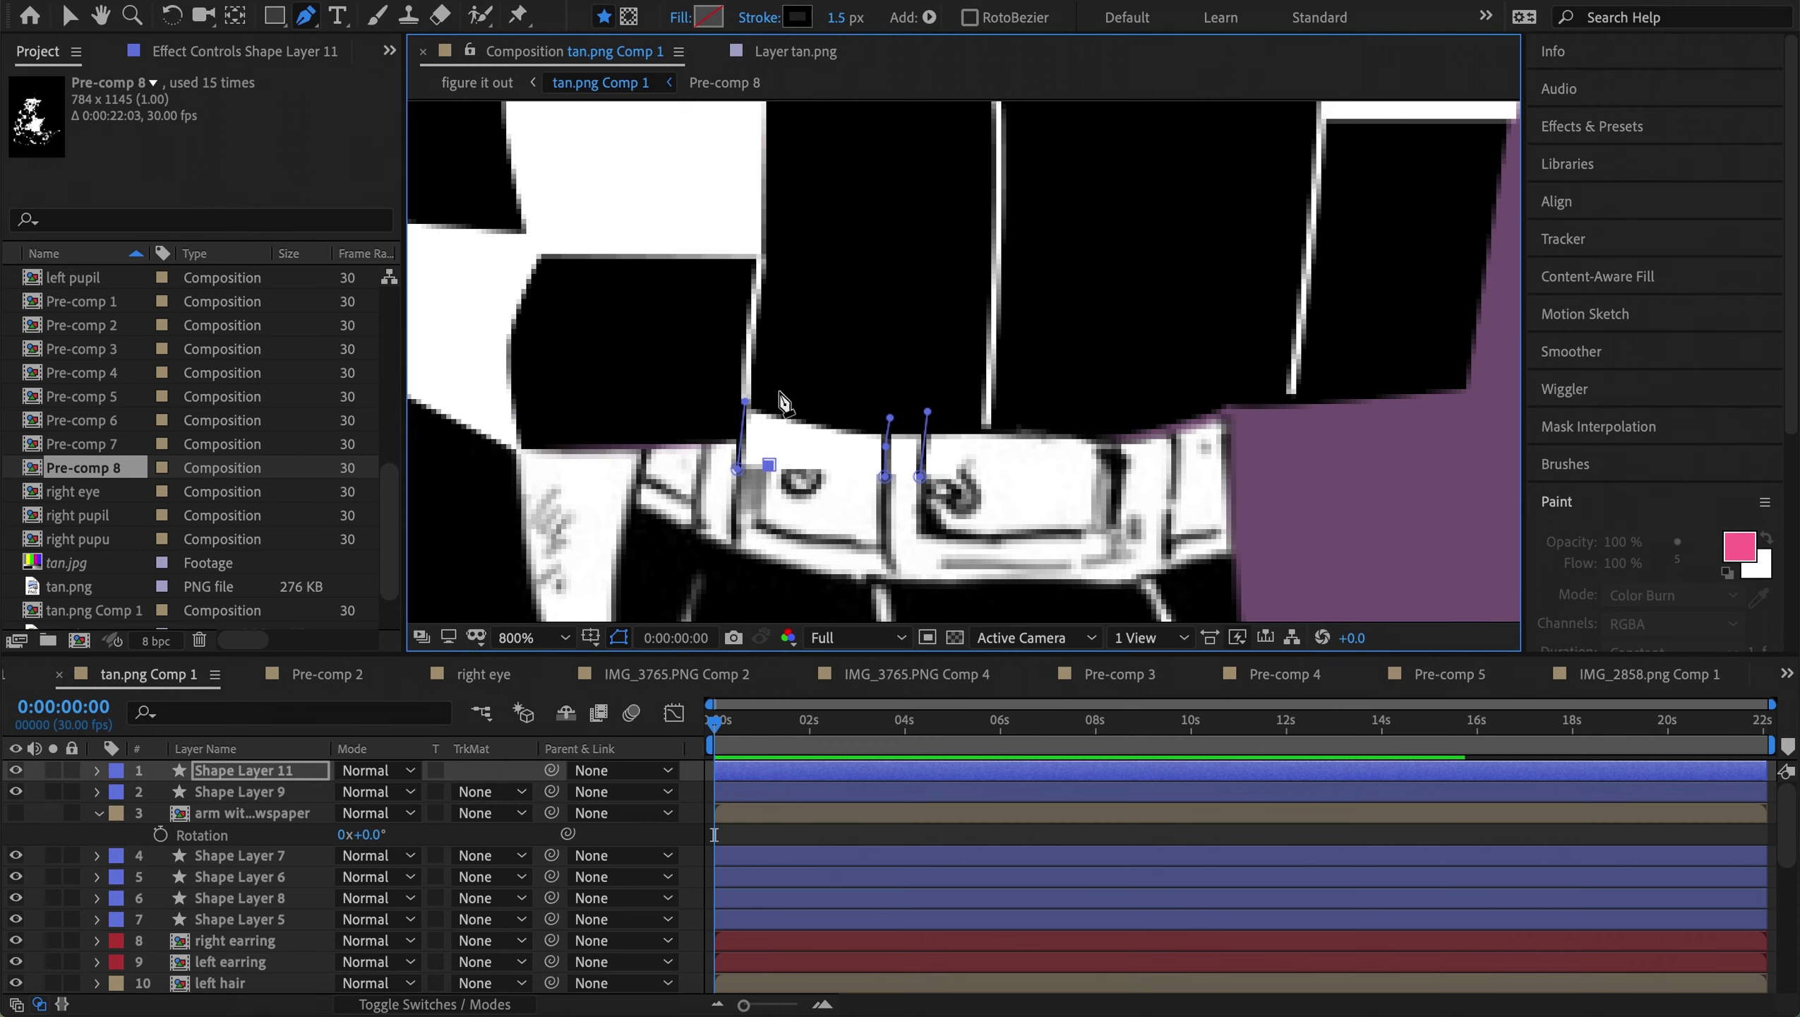
Show the arm with newspaper layer again and move it to the top
scroll(925, 427, "down", 2)
left_click(15, 813)
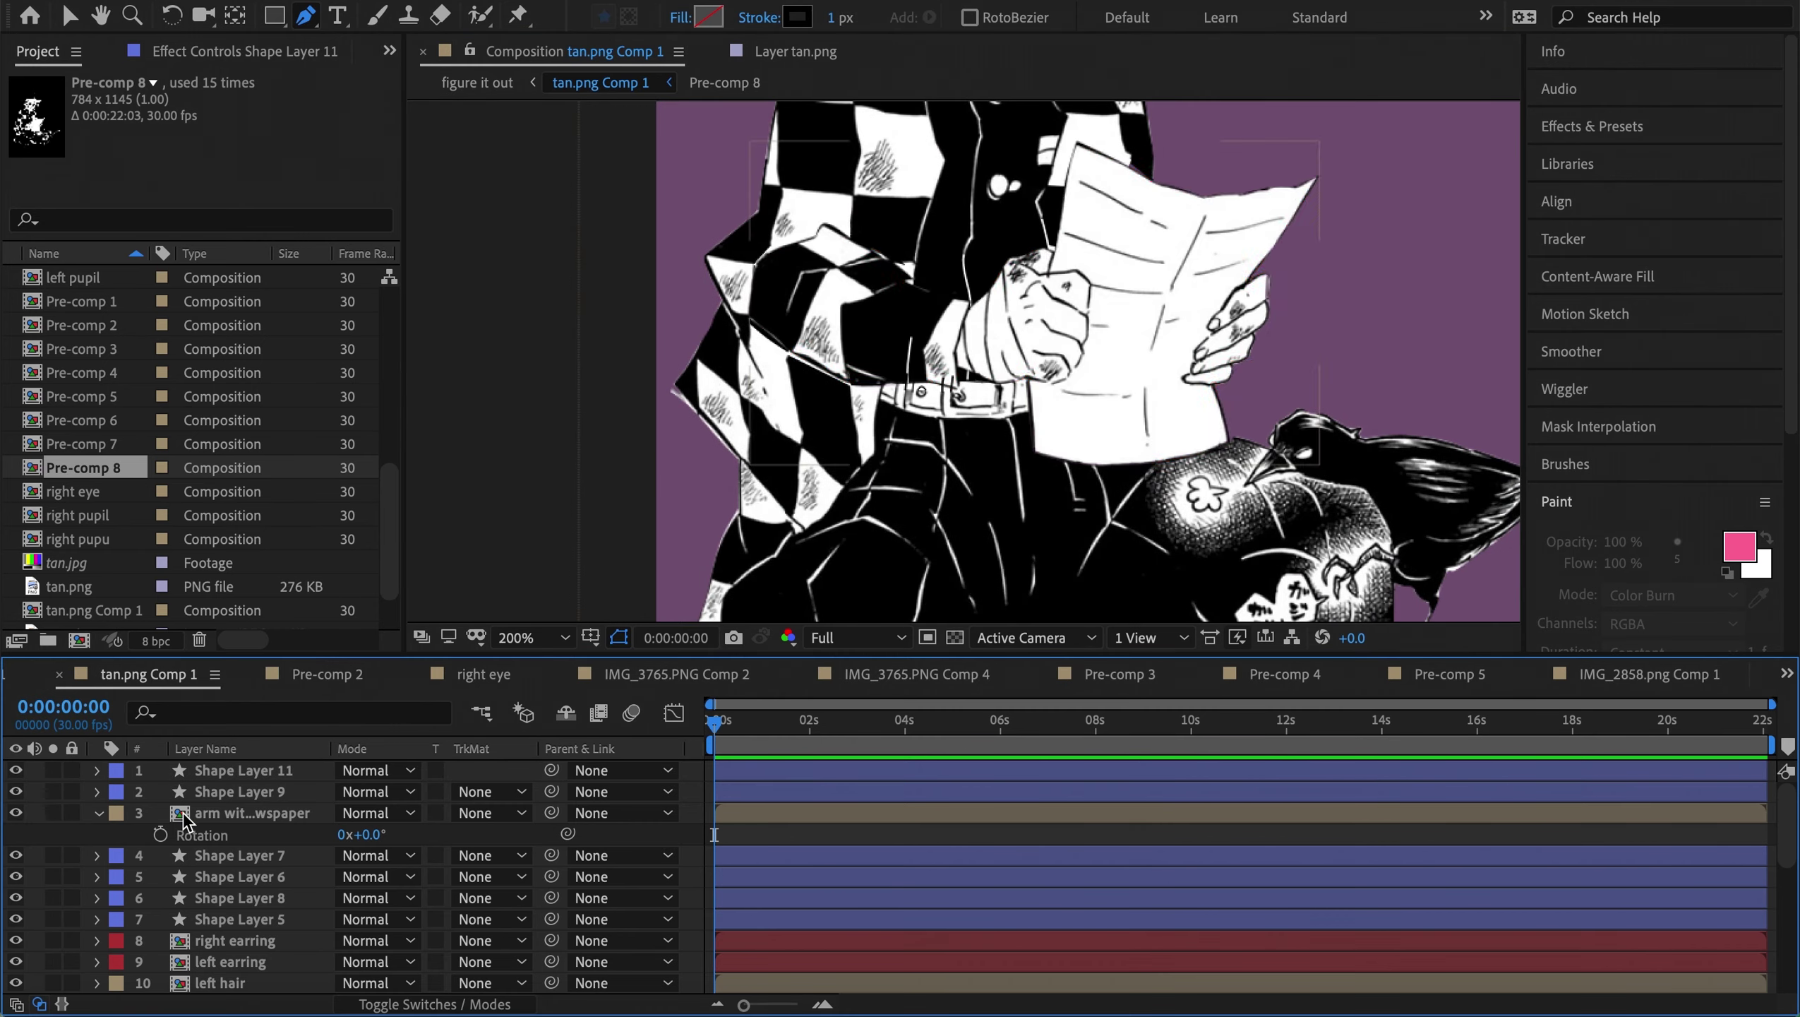
left_click_drag(184, 813, 184, 765)
left_click_drag(1011, 306, 1017, 349)
Select the Shape Layer 7 and Shape Layer 8 patches along with the Pre-comp 8 layer
key("p")
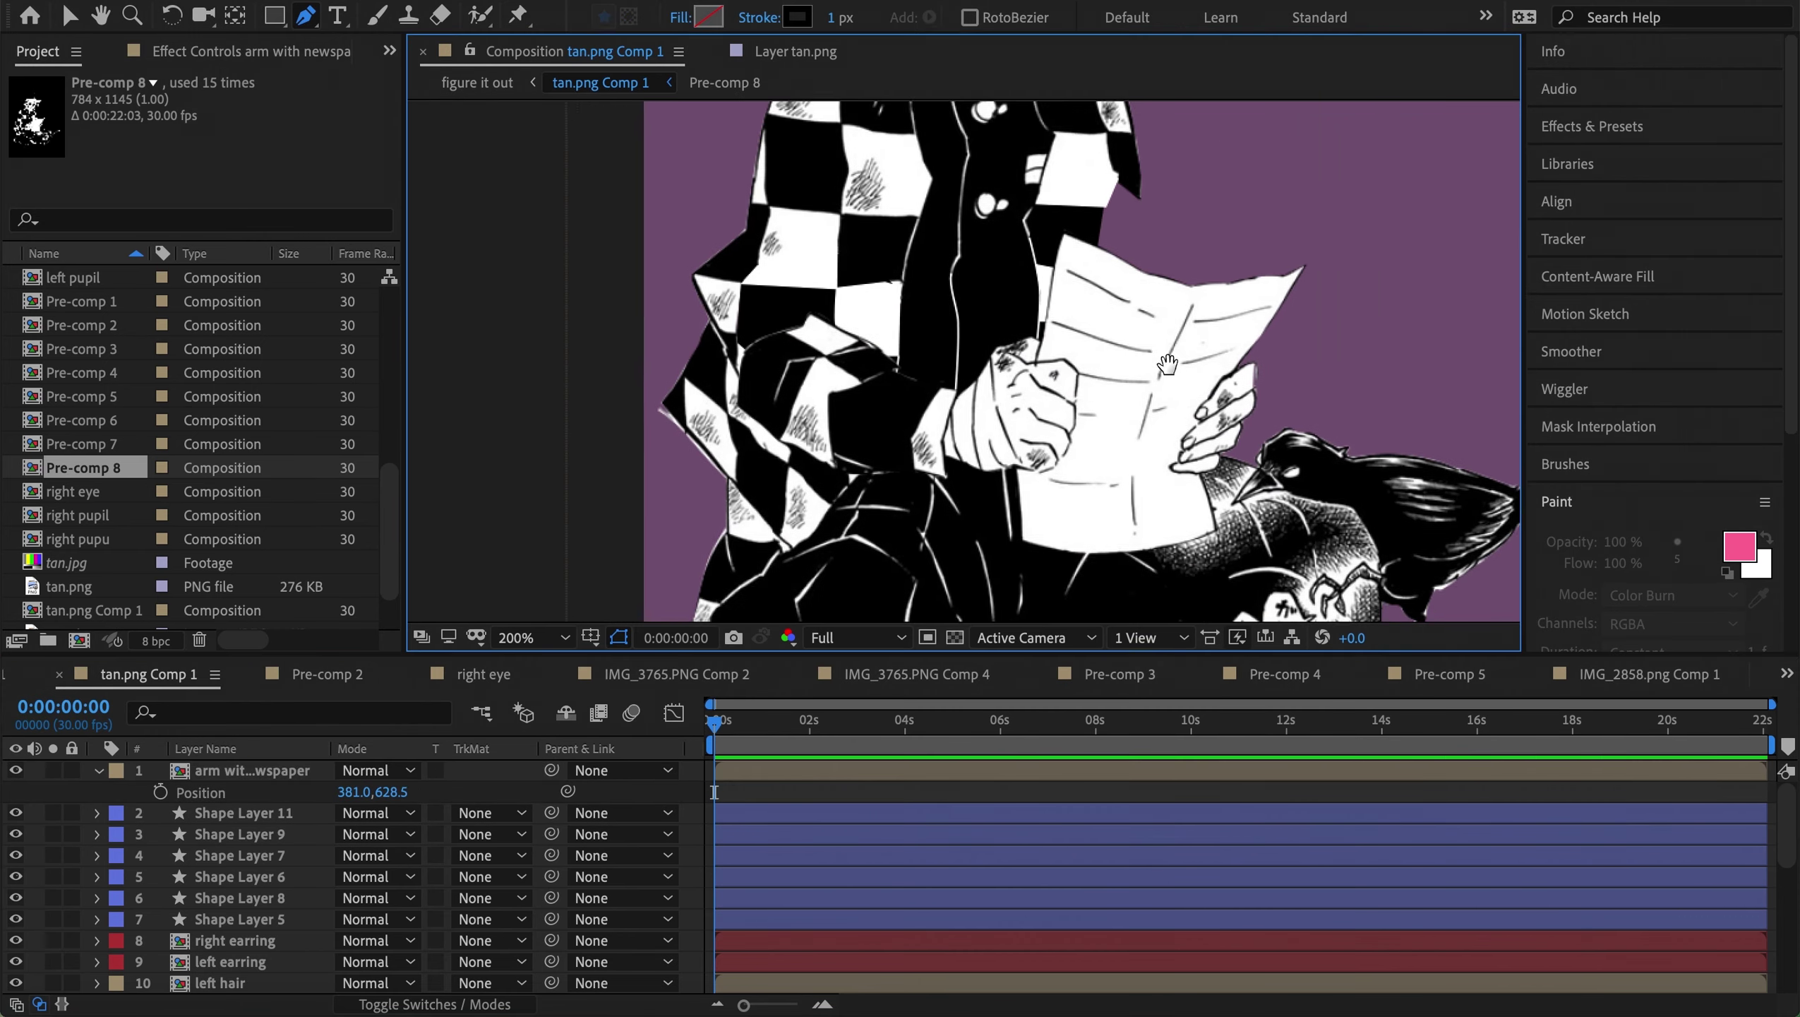
left_click(1168, 363)
scroll(1078, 383, "up", 1)
left_click(764, 897)
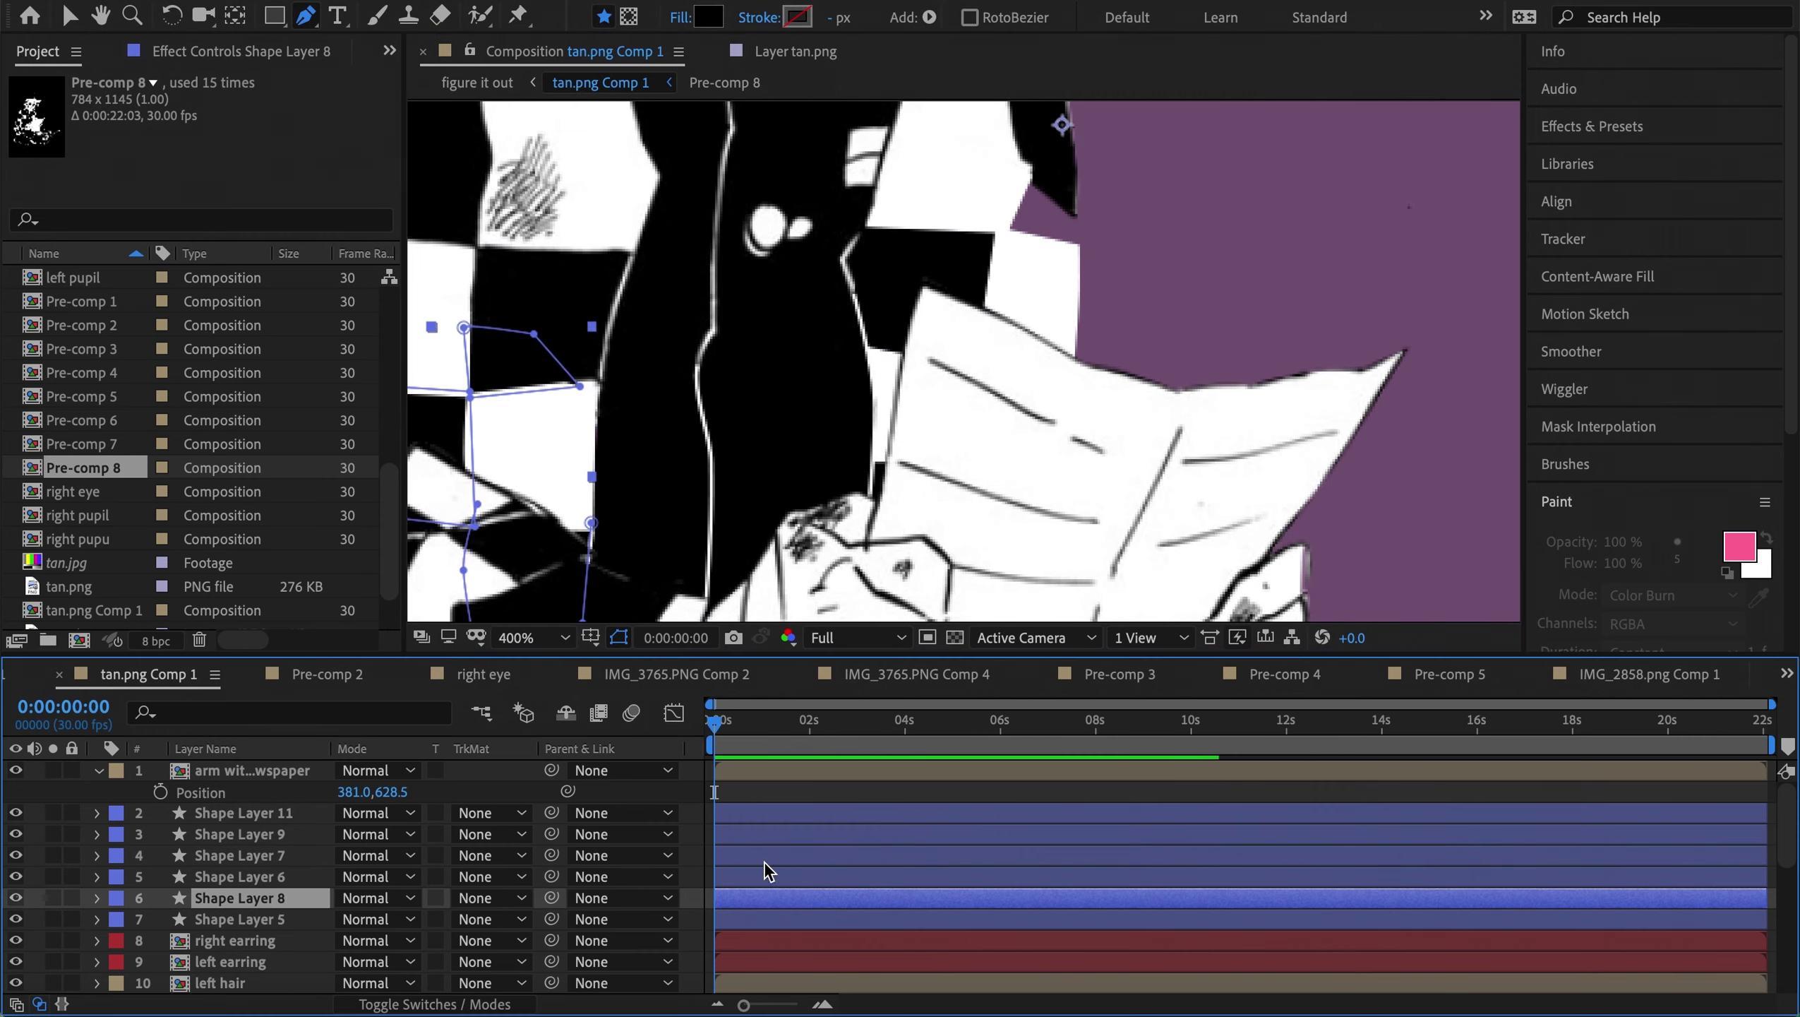
key("comma")
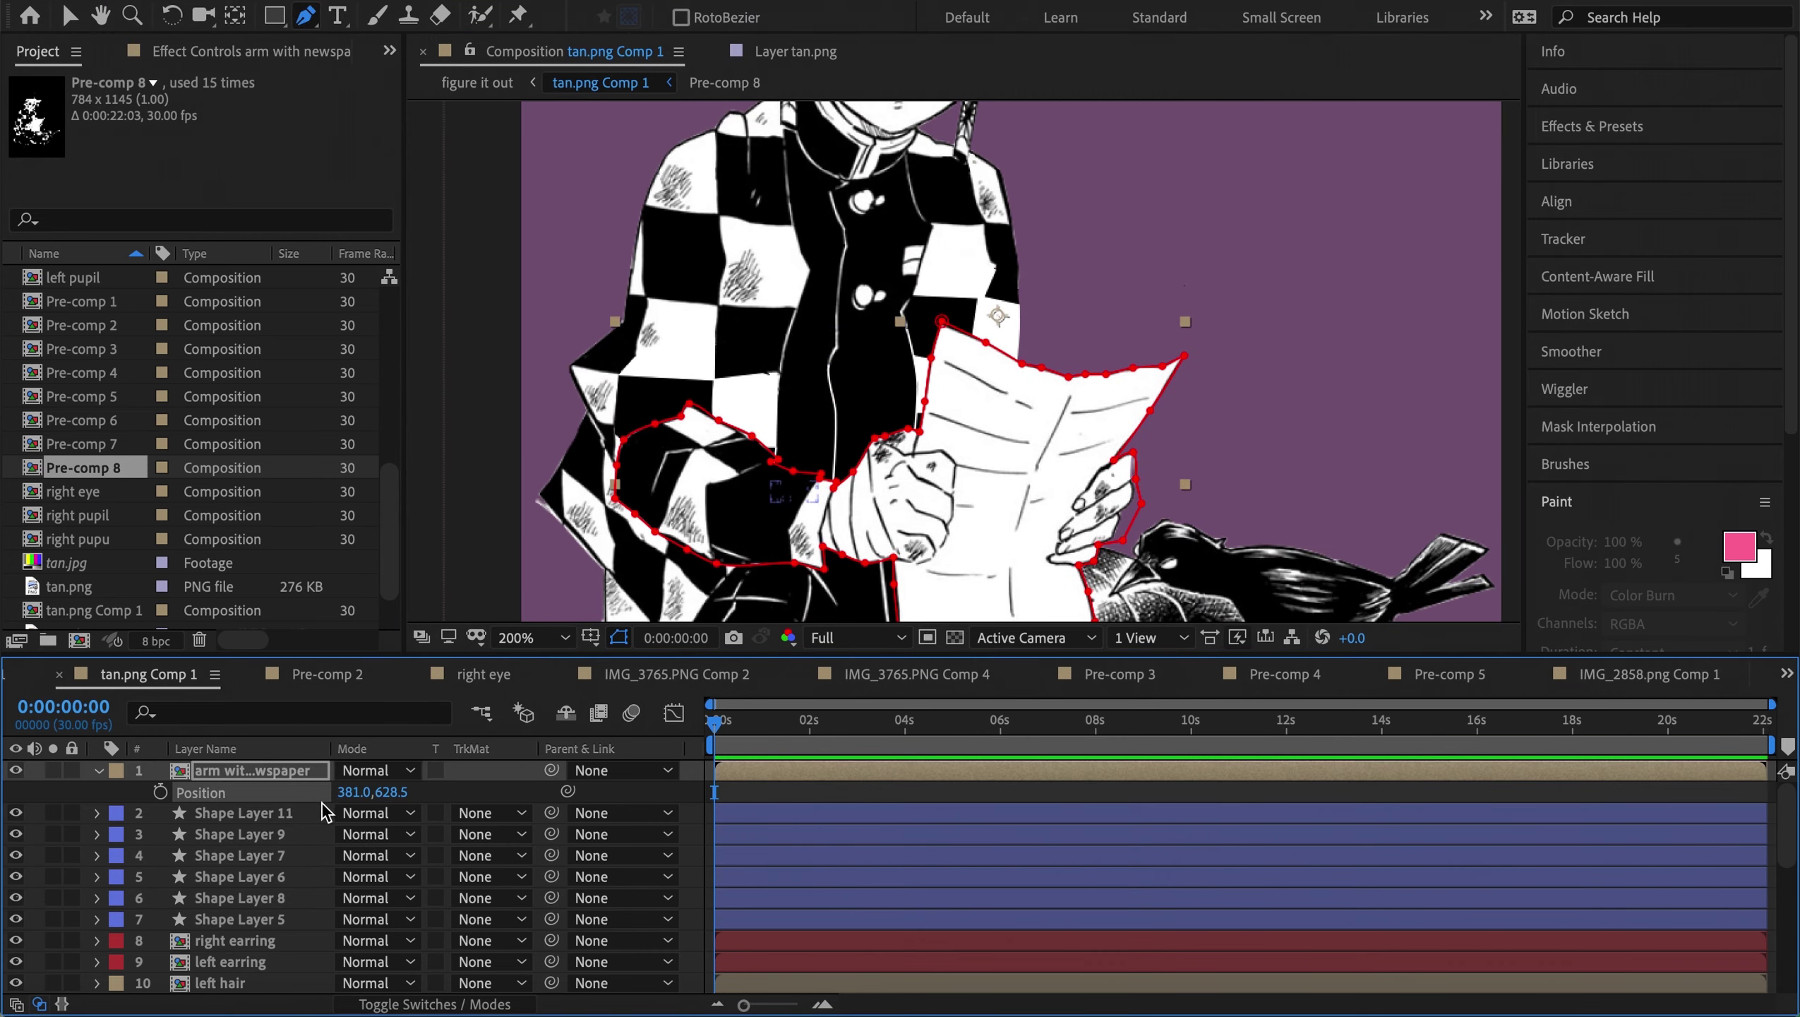
scroll(323, 854, "down", 5)
left_click(288, 960)
scroll(292, 891, "up", 10)
scroll(918, 399, "up", 3)
left_click(903, 406)
left_click(792, 788)
Move the patch shape layers down to sit just above Pre-comp 8 and save
key("slash")
key("ctrl+s")
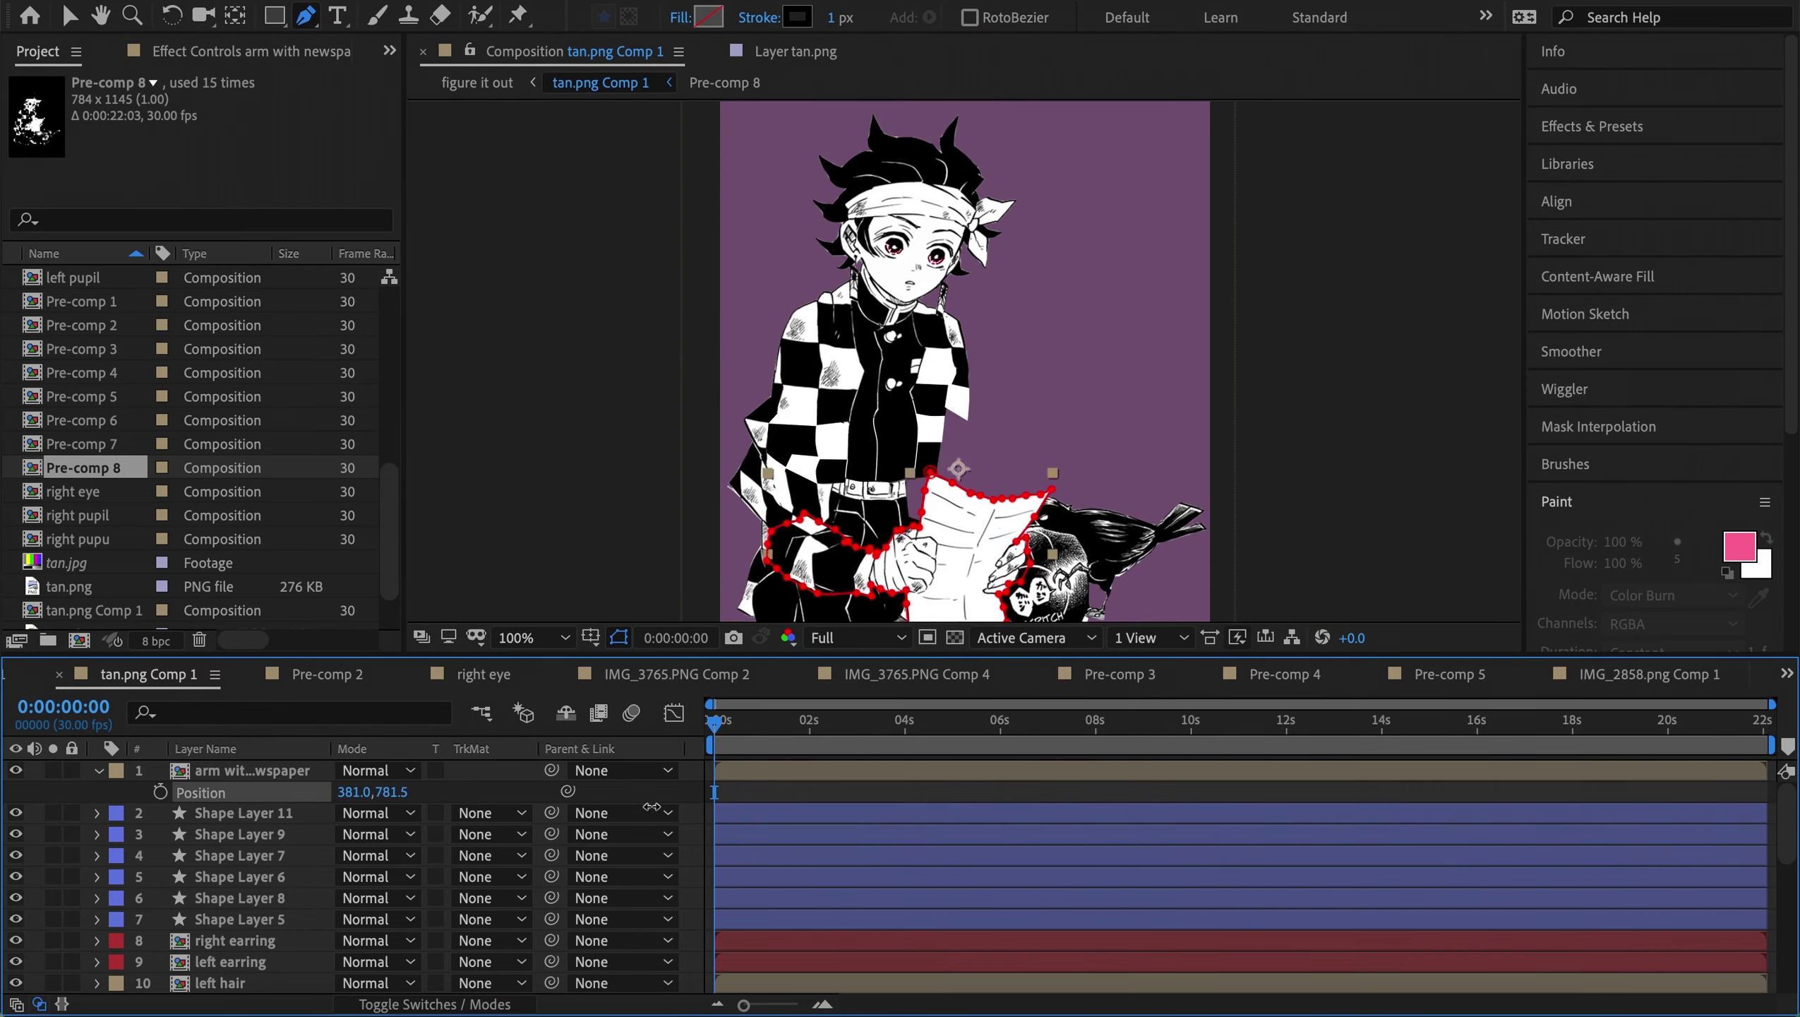
left_click_drag(240, 813, 281, 977)
key("ctrl+s")
Duplicate the newspaper arm layer as 'arm with newspaper 2' and reveal its Mask 3
scroll(689, 910, "up", 10)
left_click(290, 770)
key("period")
key("m")
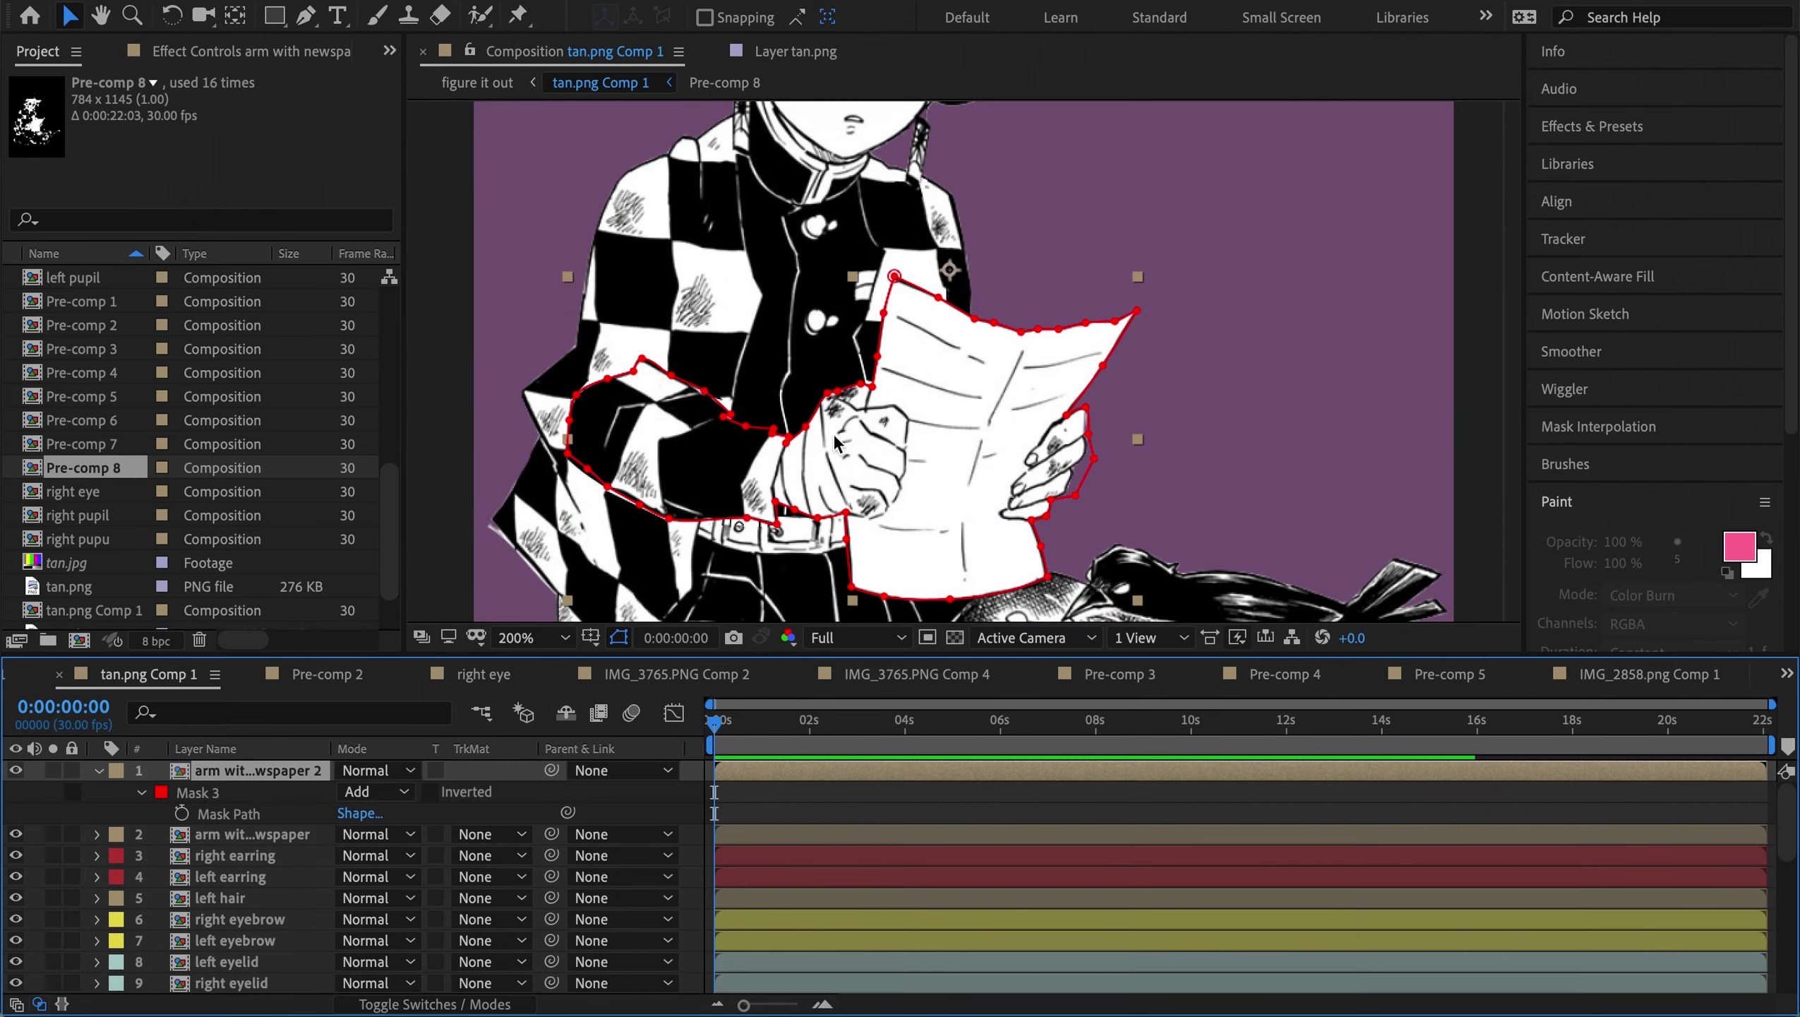
Trim Mask 3 to the sleeve and fist, name the layer 'left arm', and duplicate it as 'left arm 2'
key("g")
key("period")
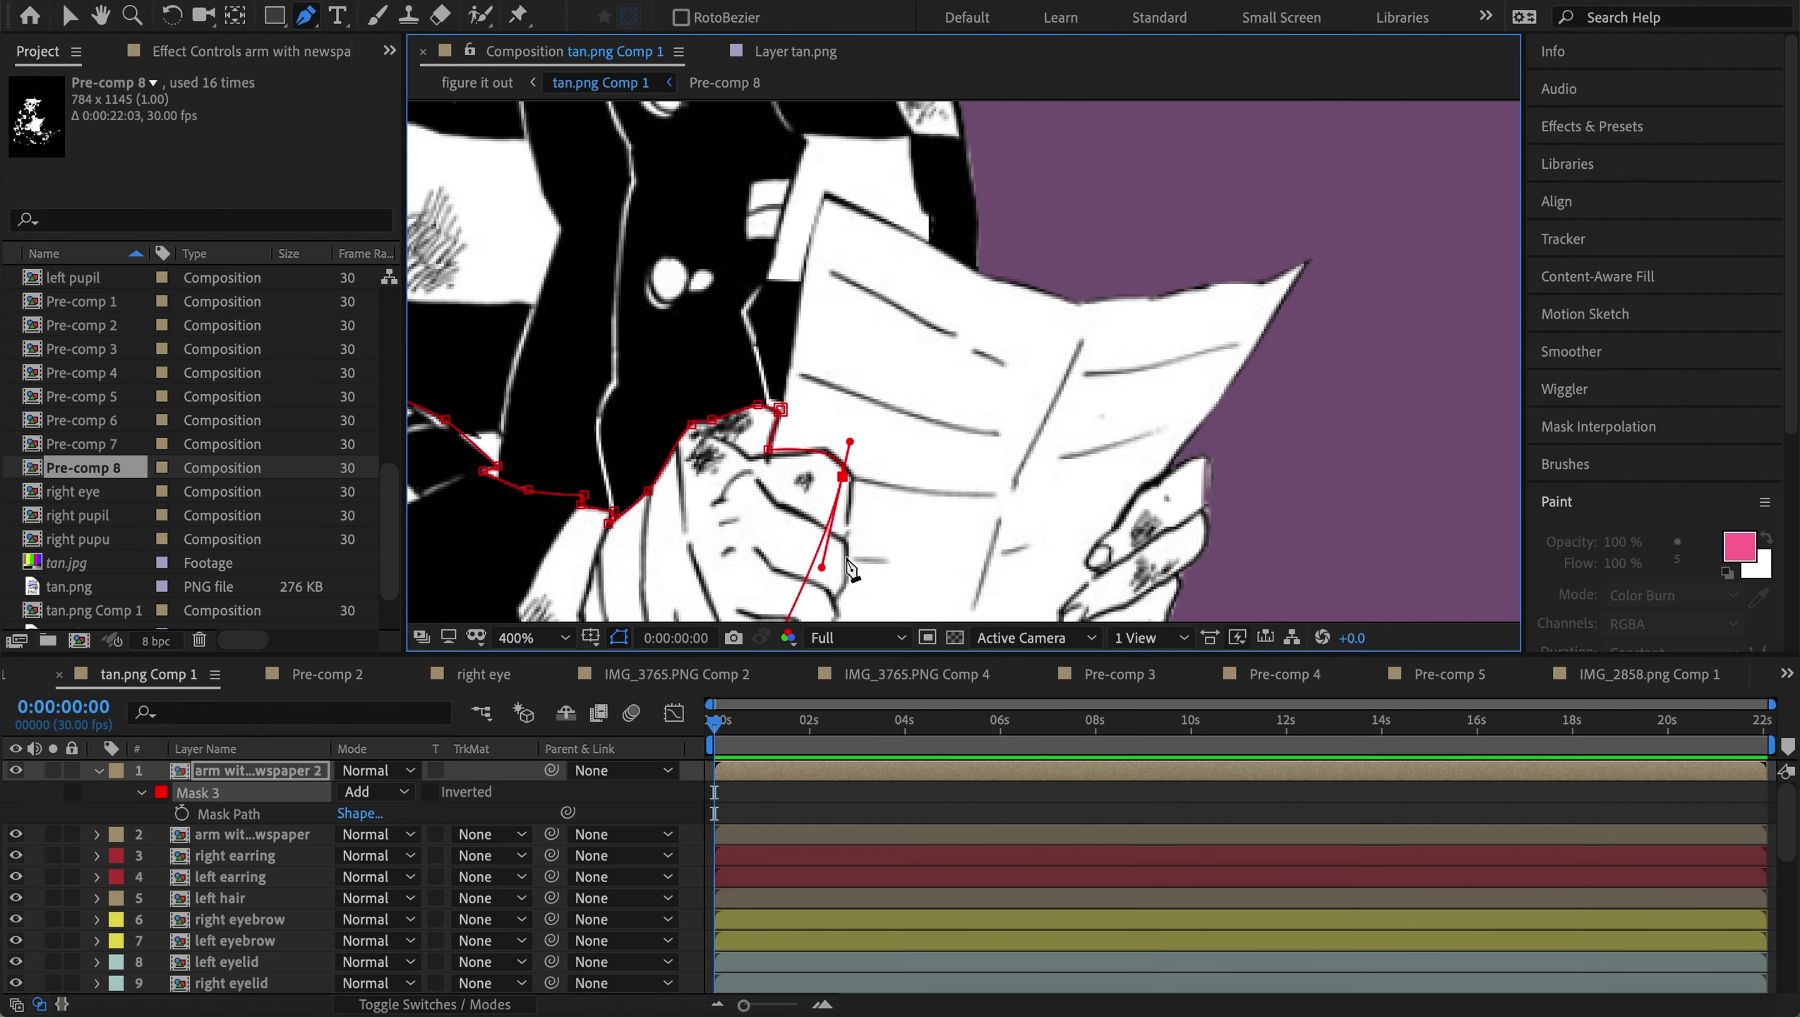
left_click_drag(843, 482, 882, 352)
left_click(864, 326)
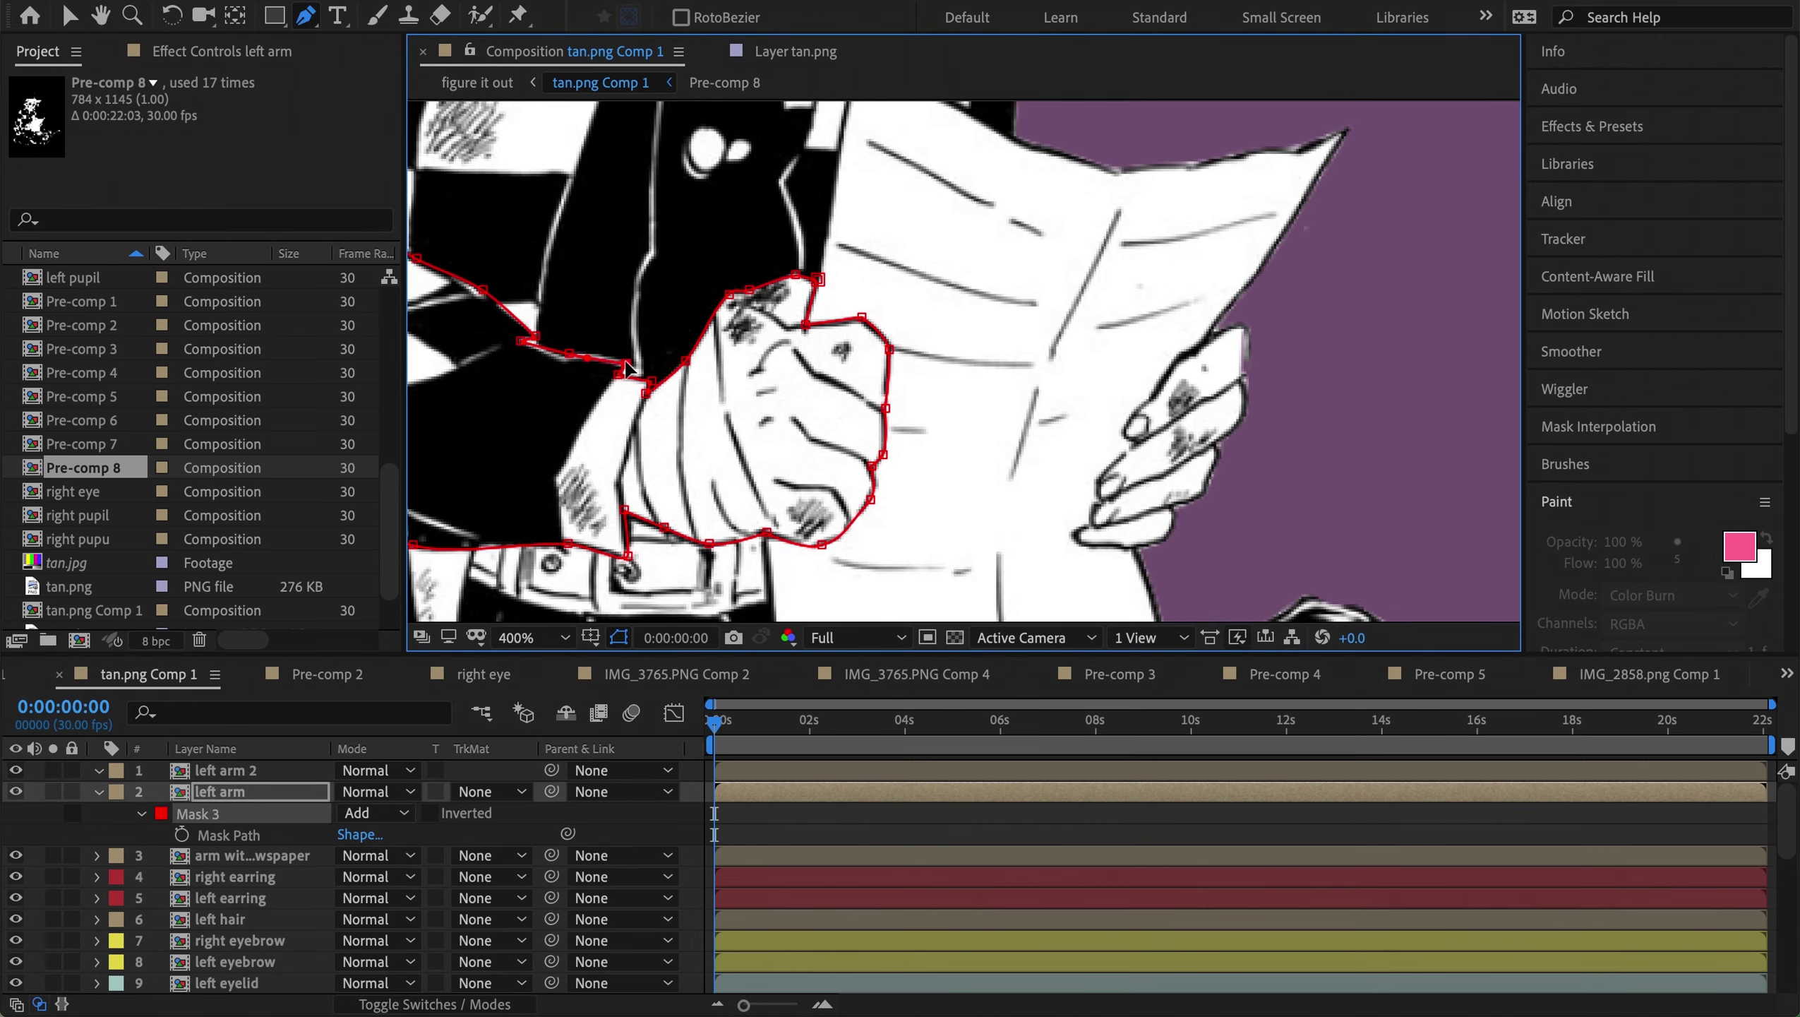
left_click(14, 772)
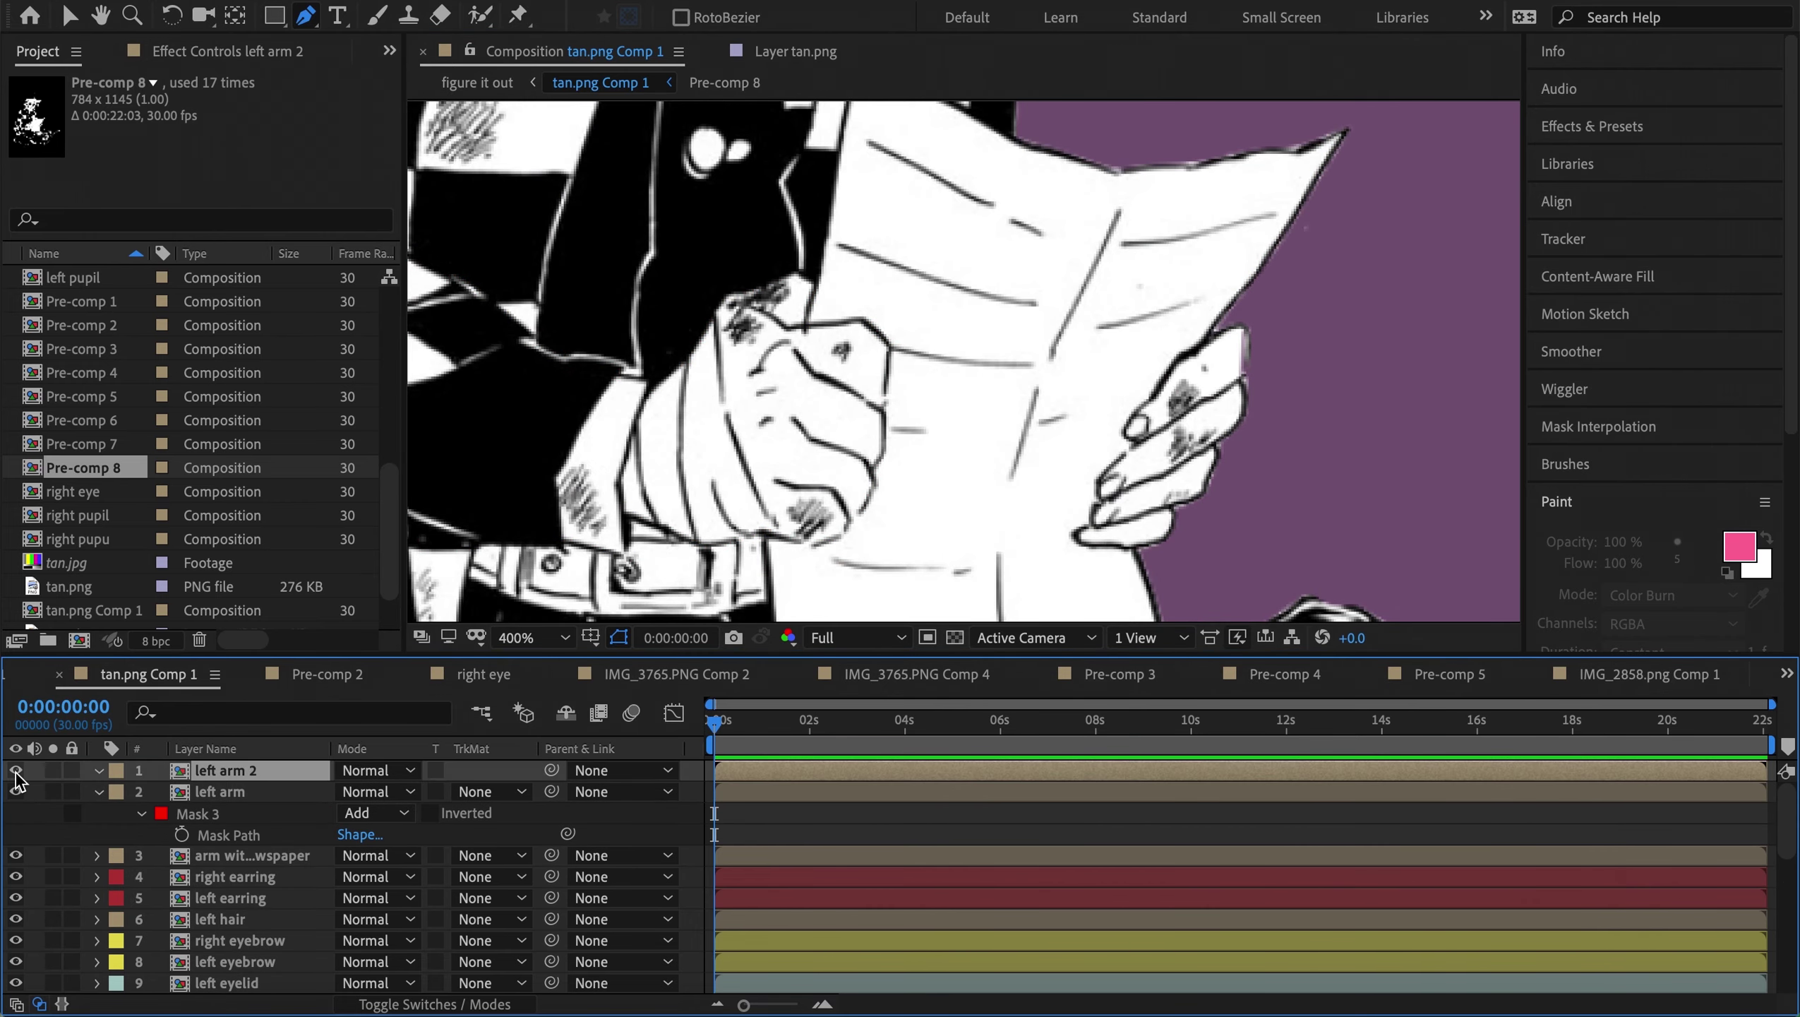
Draw a closed mask around the right hand's fingers on 'left arm 2', curving its bottom corner
left_click(1239, 327)
left_click(1201, 354)
left_click(1181, 354)
left_click(1158, 394)
left_click(1118, 430)
left_click(1138, 449)
left_click(1181, 566)
left_click(1248, 541)
left_click(1259, 381)
left_click(1239, 327)
scroll(1253, 474, "up", 1)
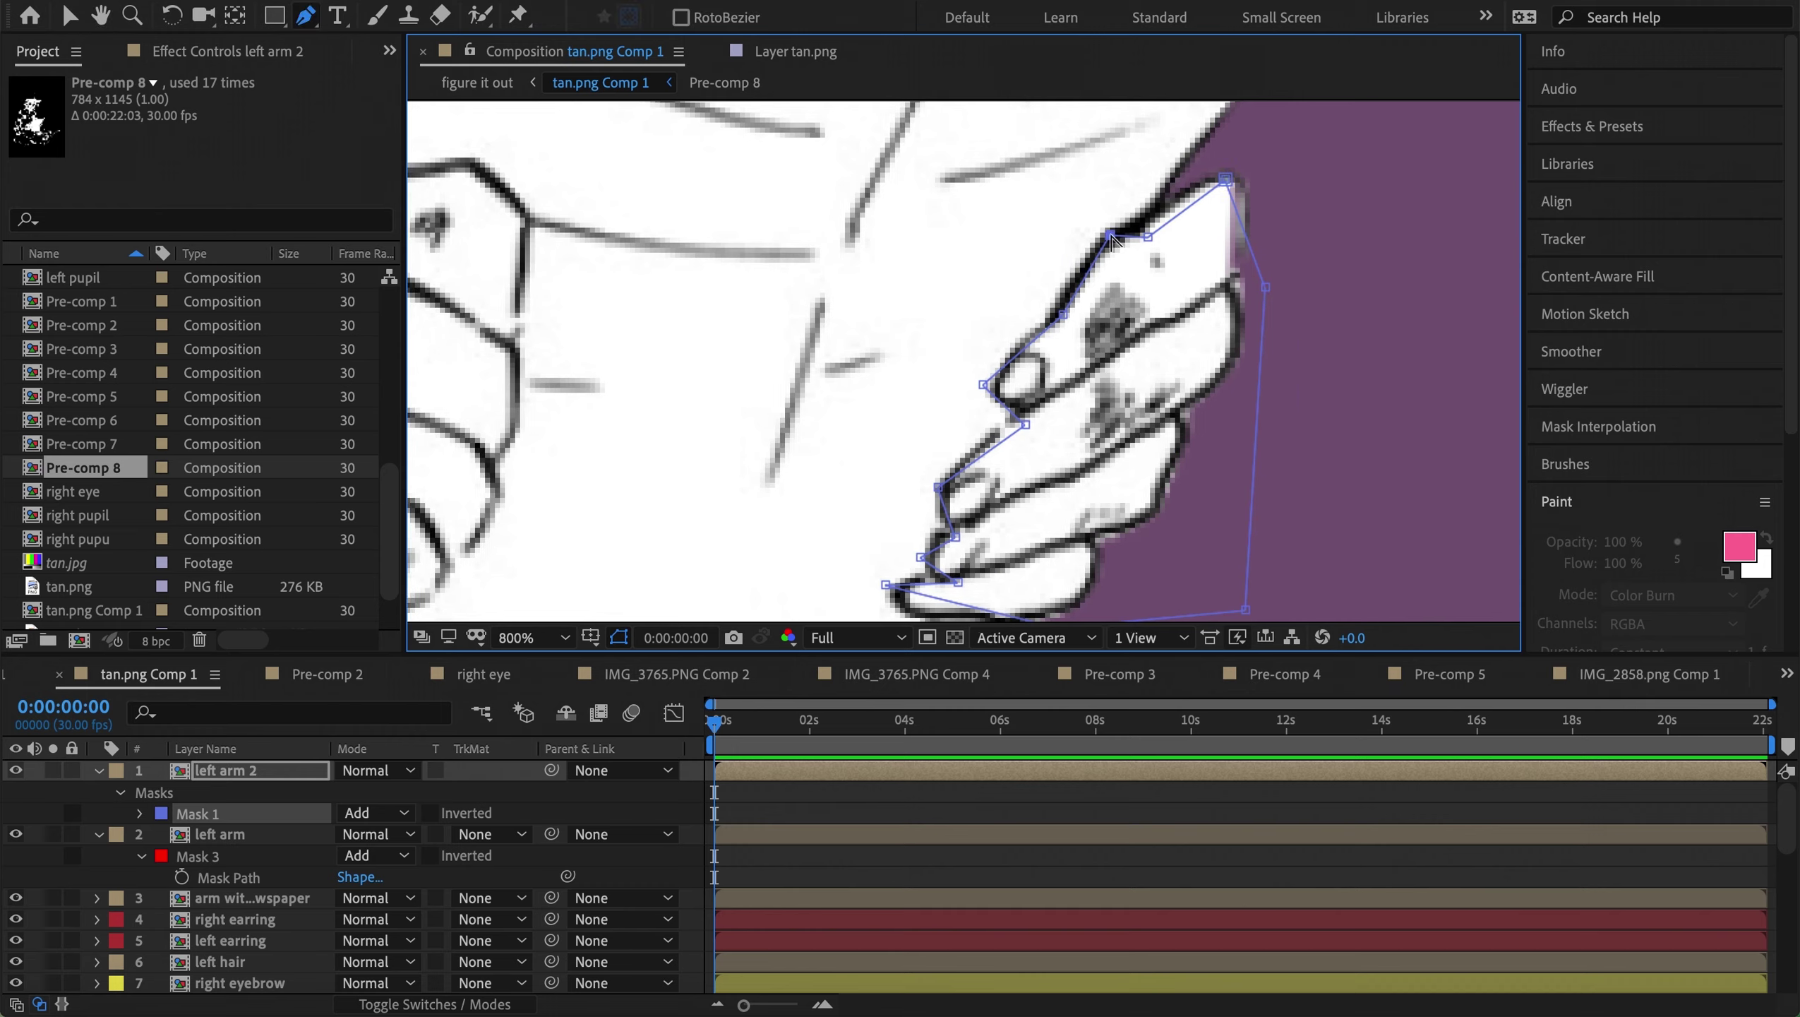
scroll(956, 529, "down", 2)
left_click_drag(881, 531, 883, 552)
scroll(1139, 173, "down", 1)
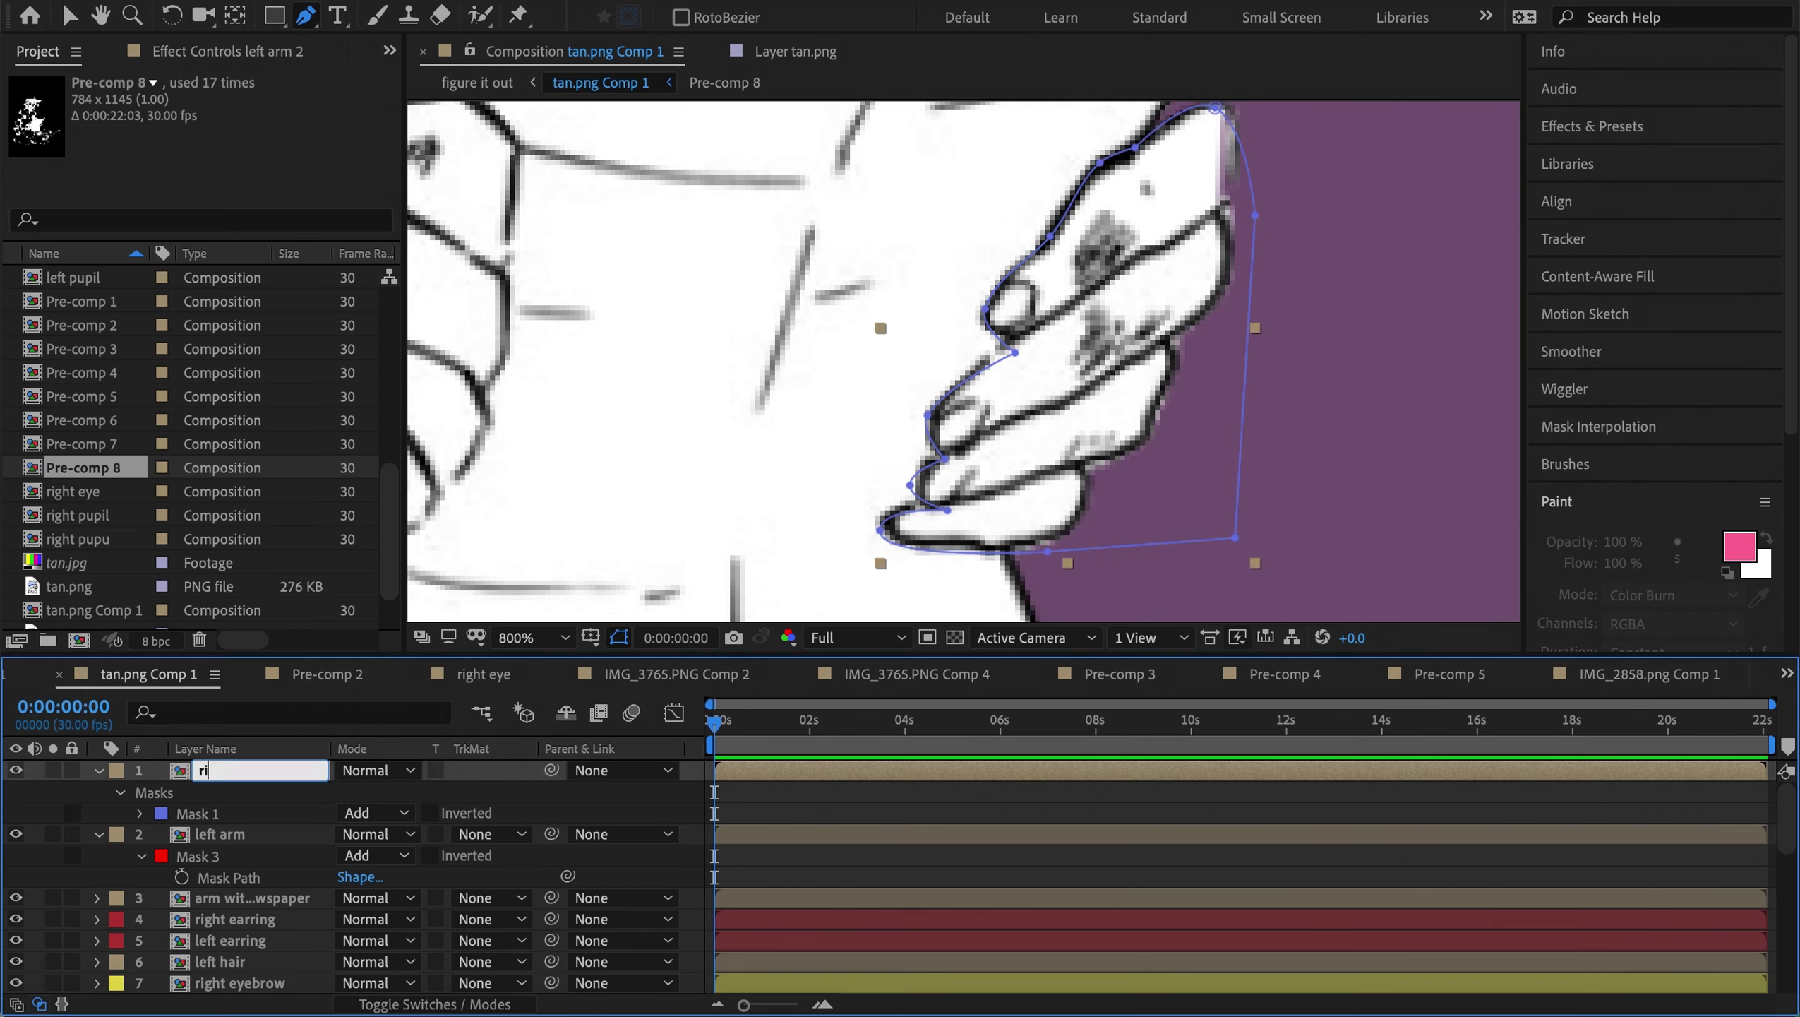
Duplicate the newspaper arm layer and start a Mask 1 tracing the newspaper
left_click(254, 812)
key("ctrl+d")
left_click(656, 382)
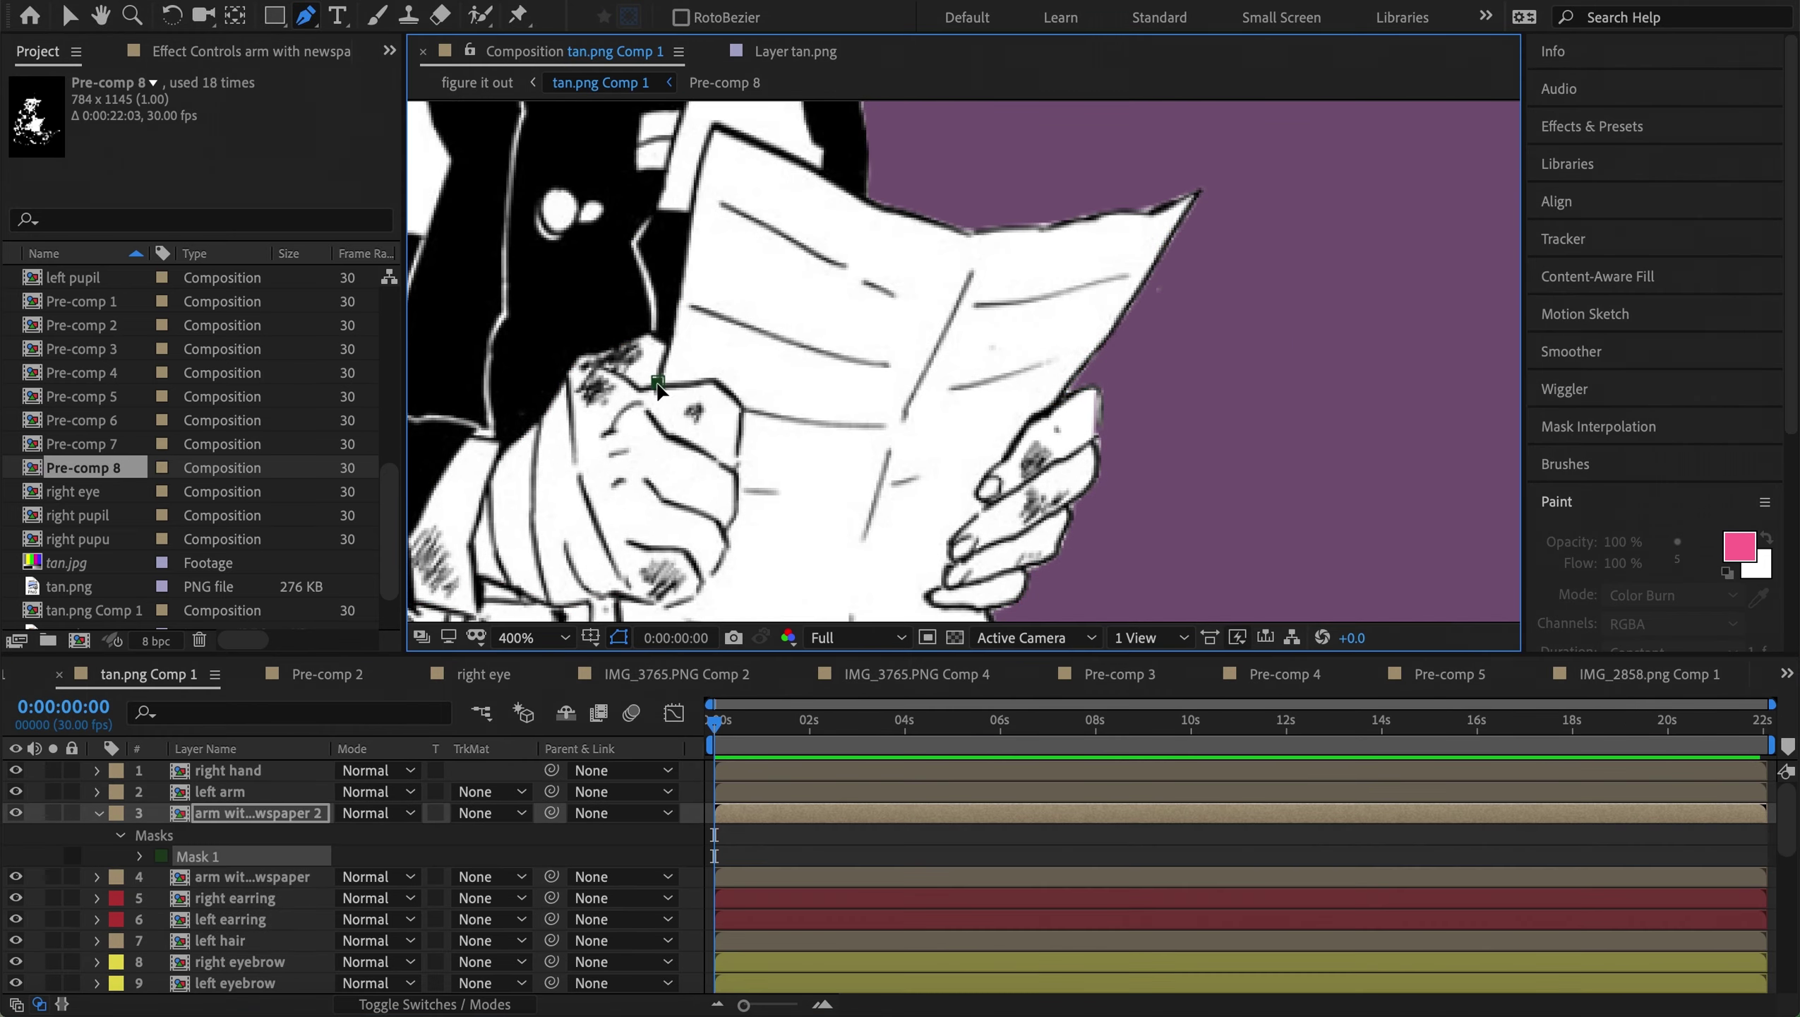
scroll(1127, 311, "down", 5)
left_click(982, 357)
left_click(1018, 563)
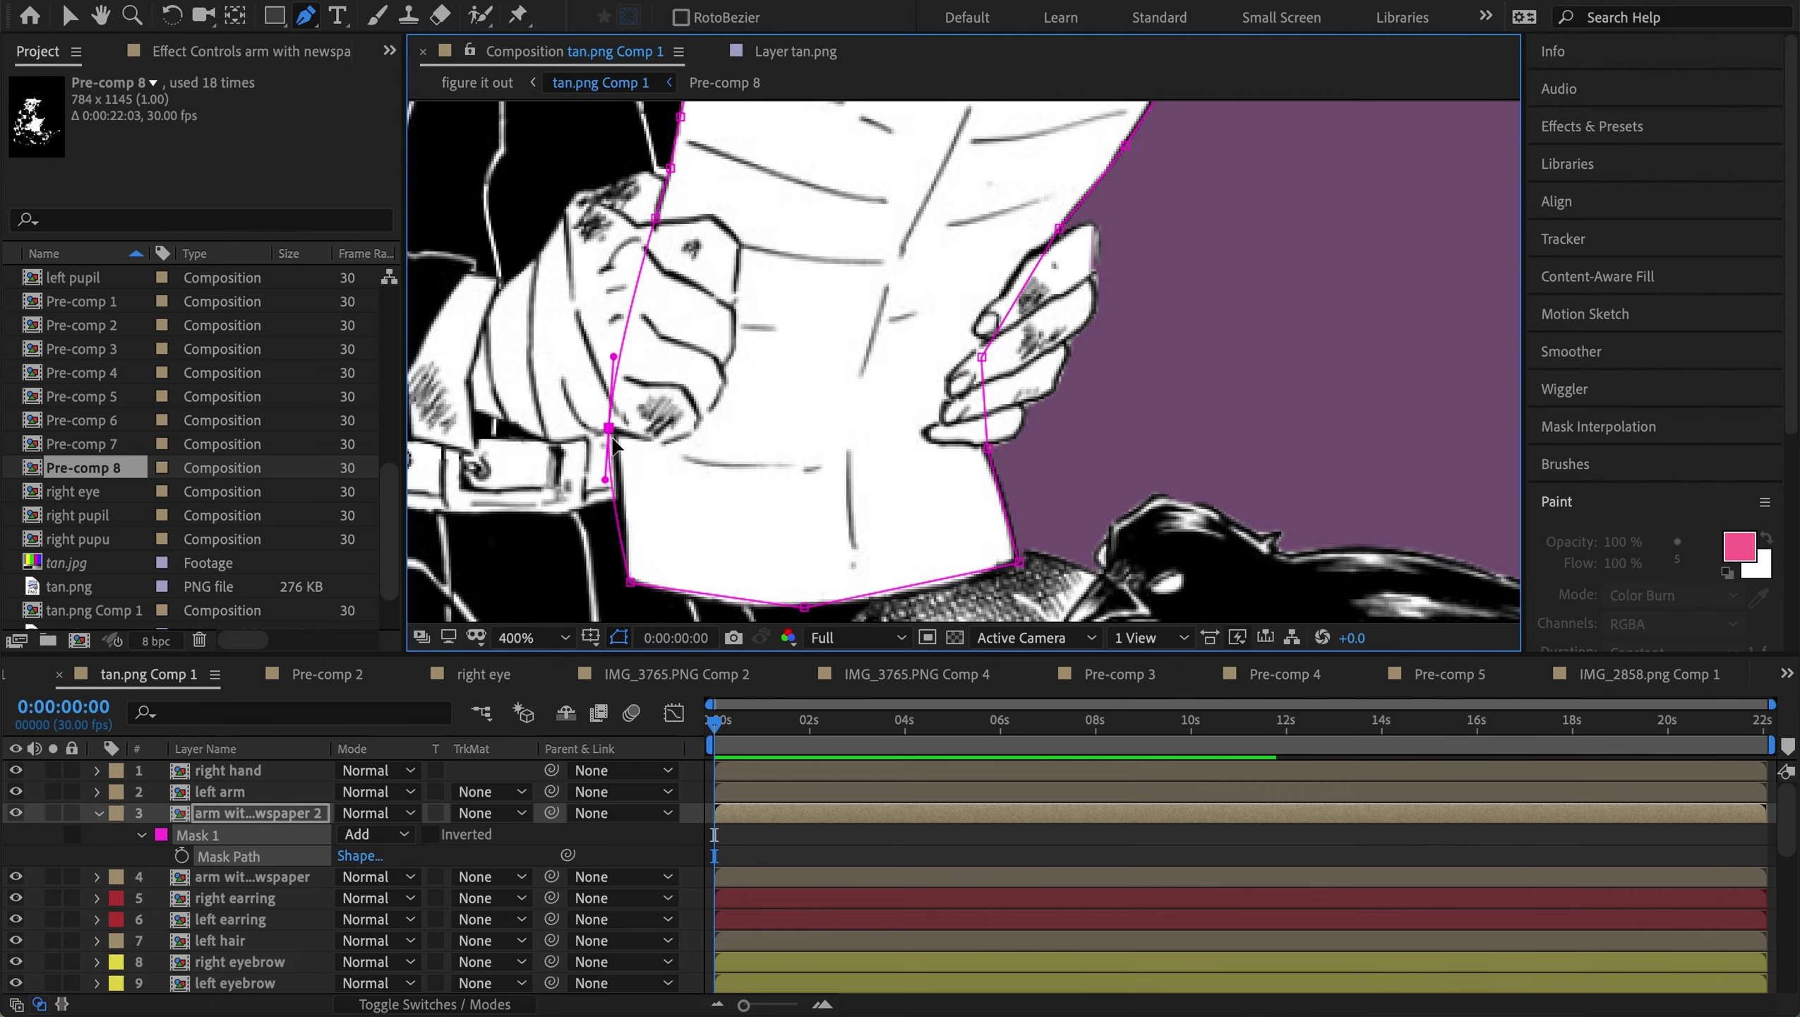
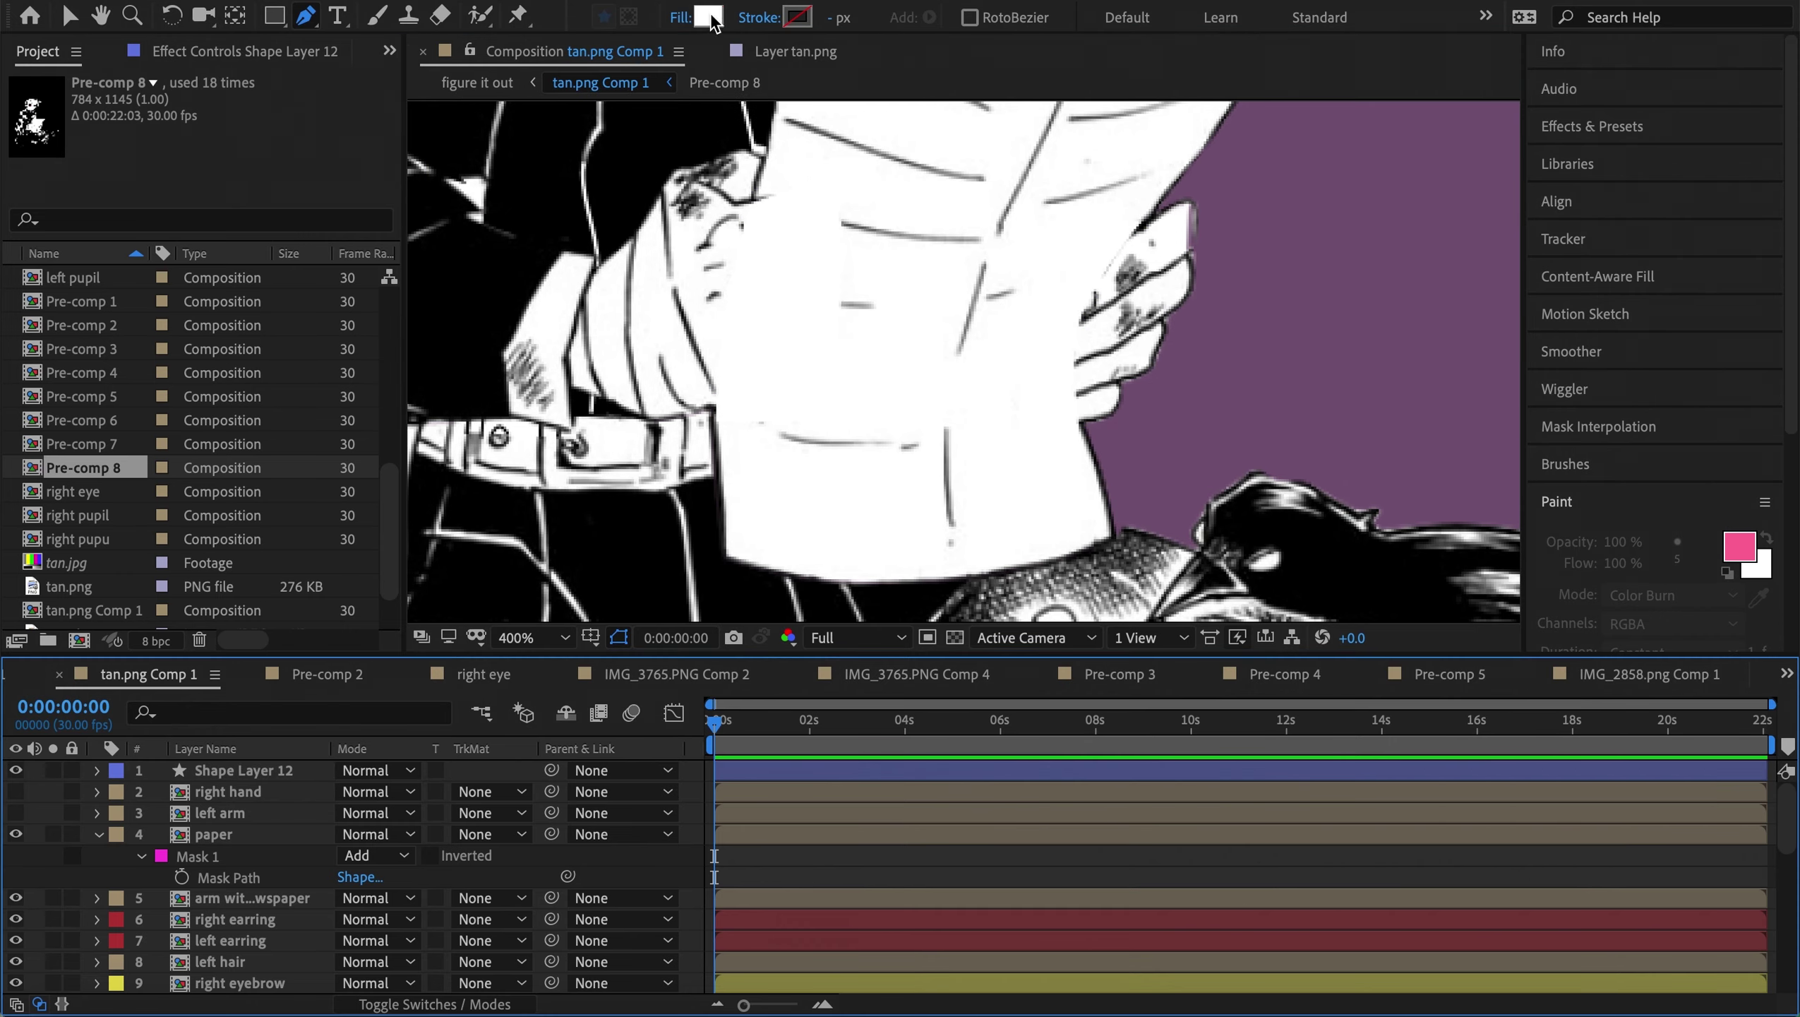
Set a white fill, check the paper layer's scale, save, and undo earlier shape edits
left_click(756, 208)
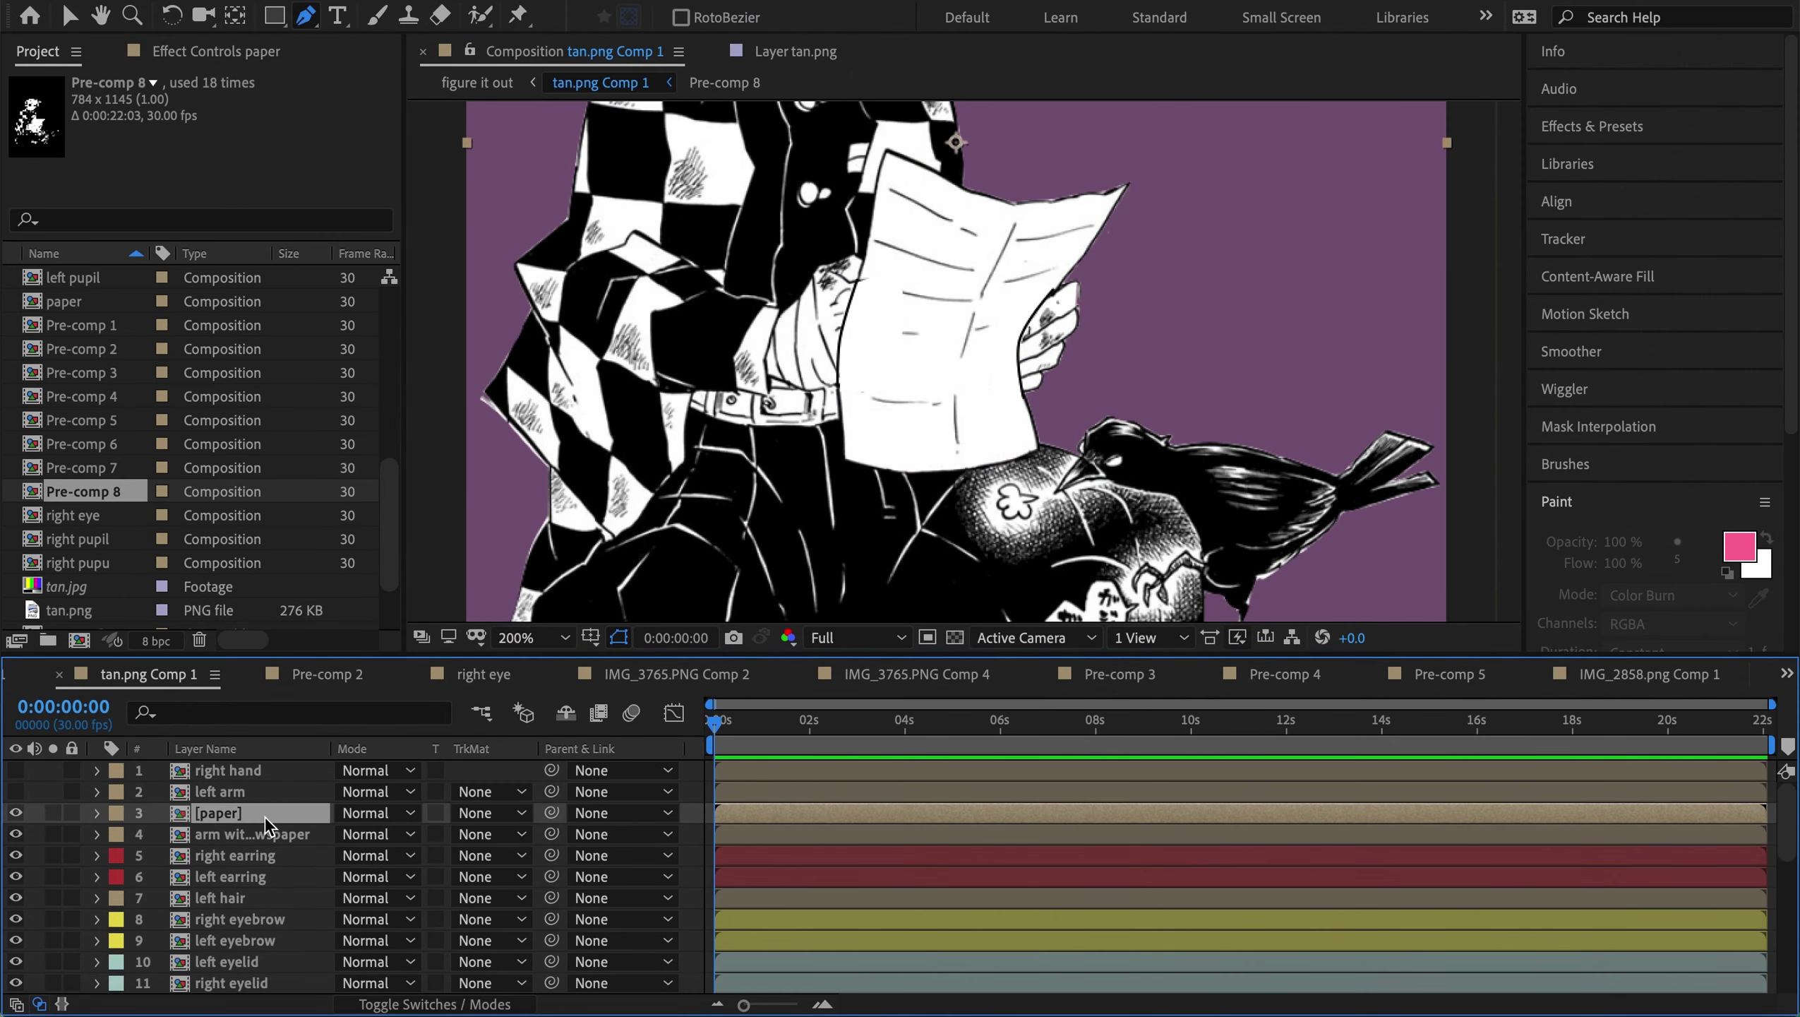
left_click(265, 817)
key("v")
key("s")
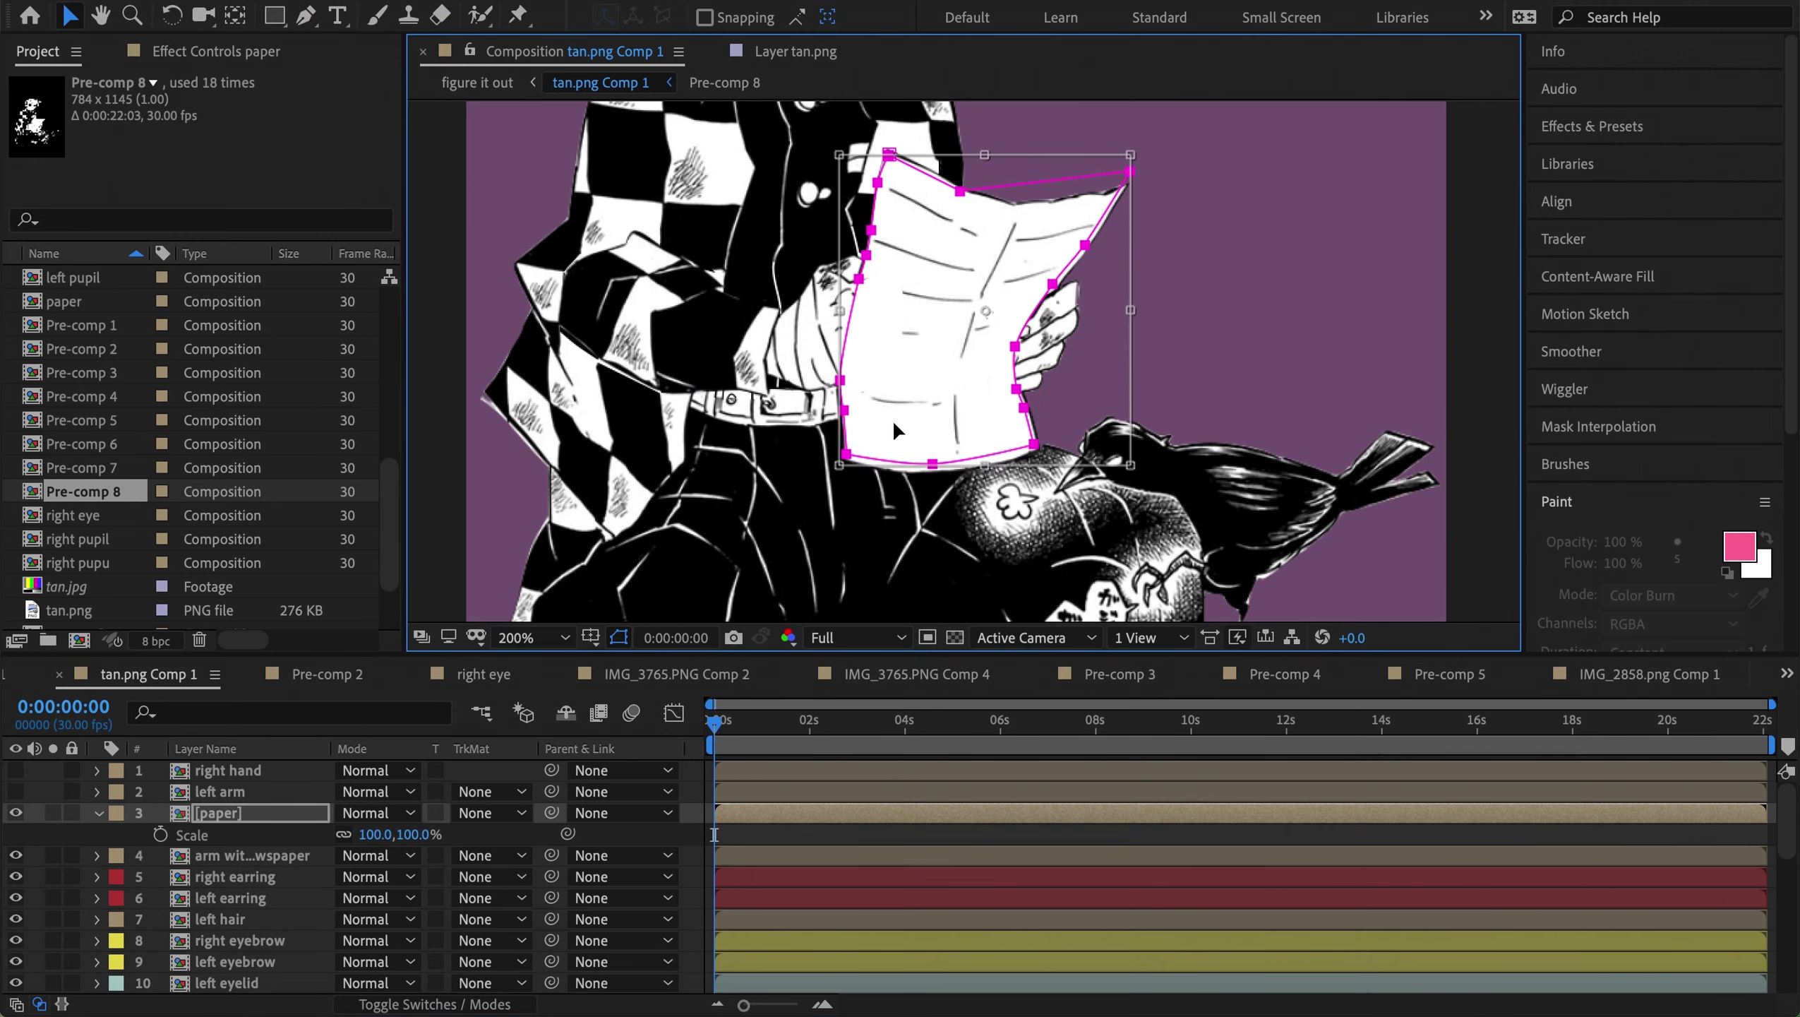
key("ctrl+s")
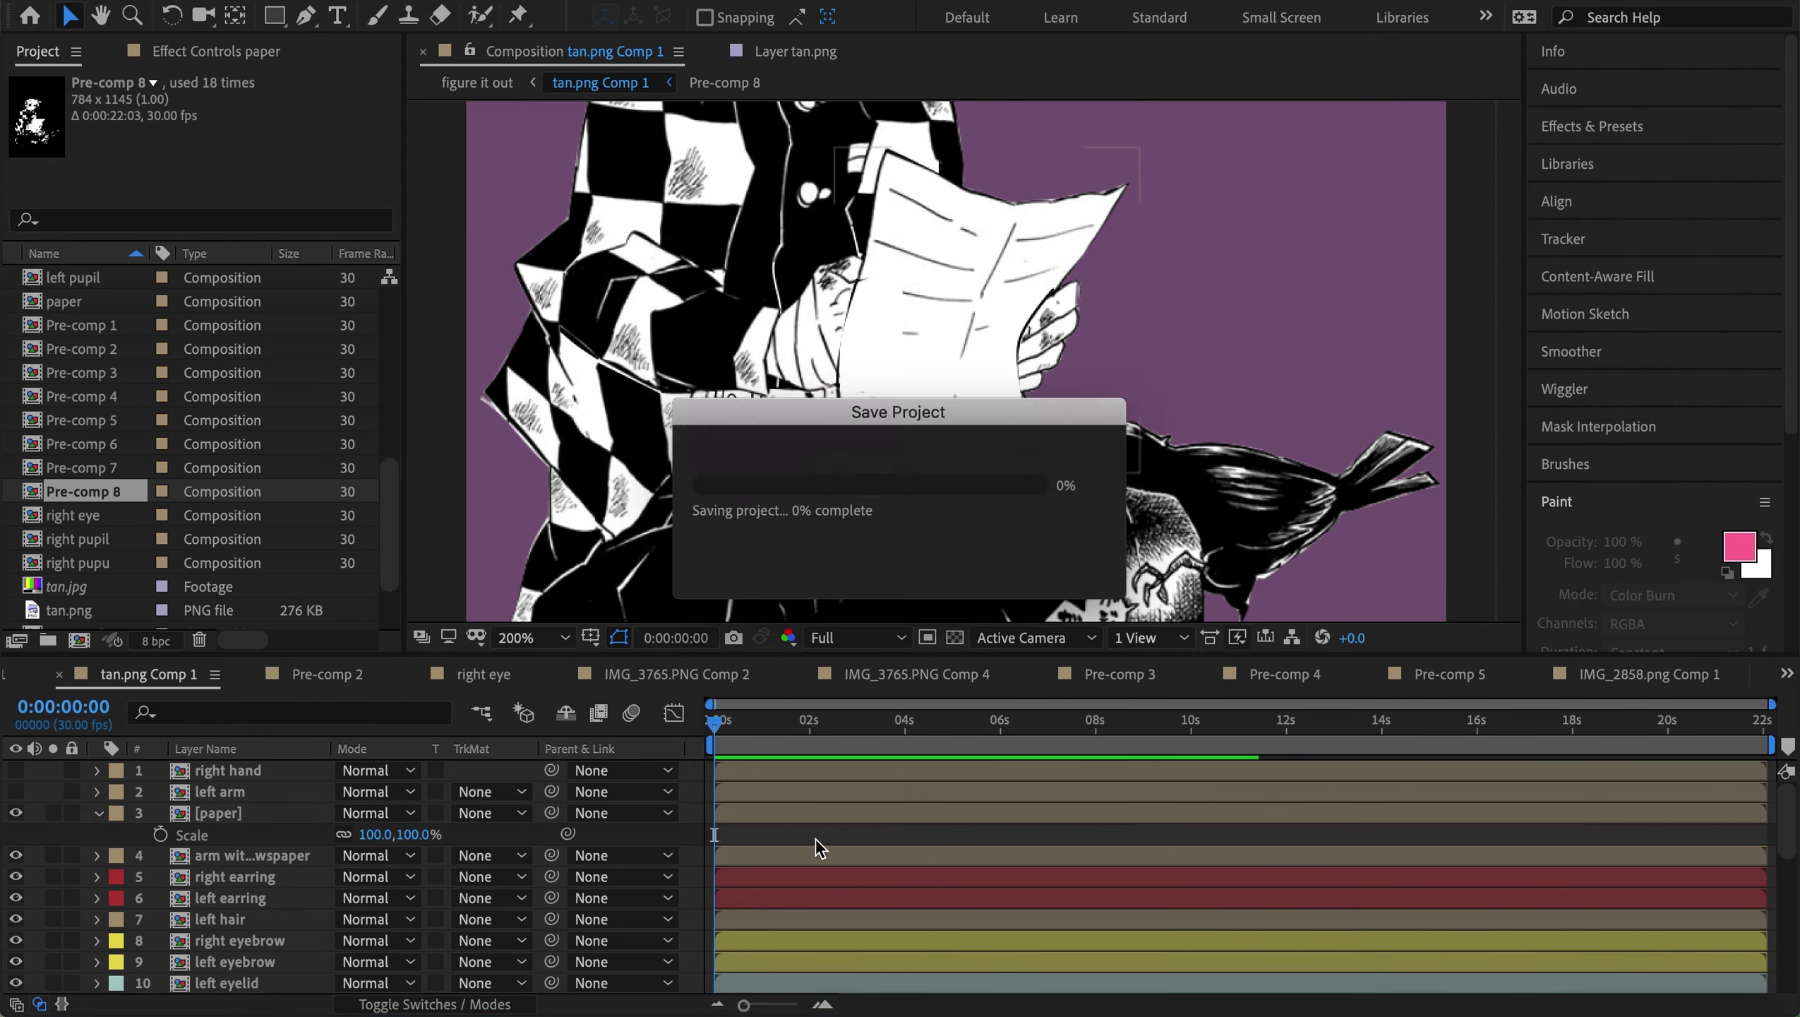
key("ctrl+z")
key("ctrl+z")
key("ctrl+z")
scroll(265, 983, "down", 3)
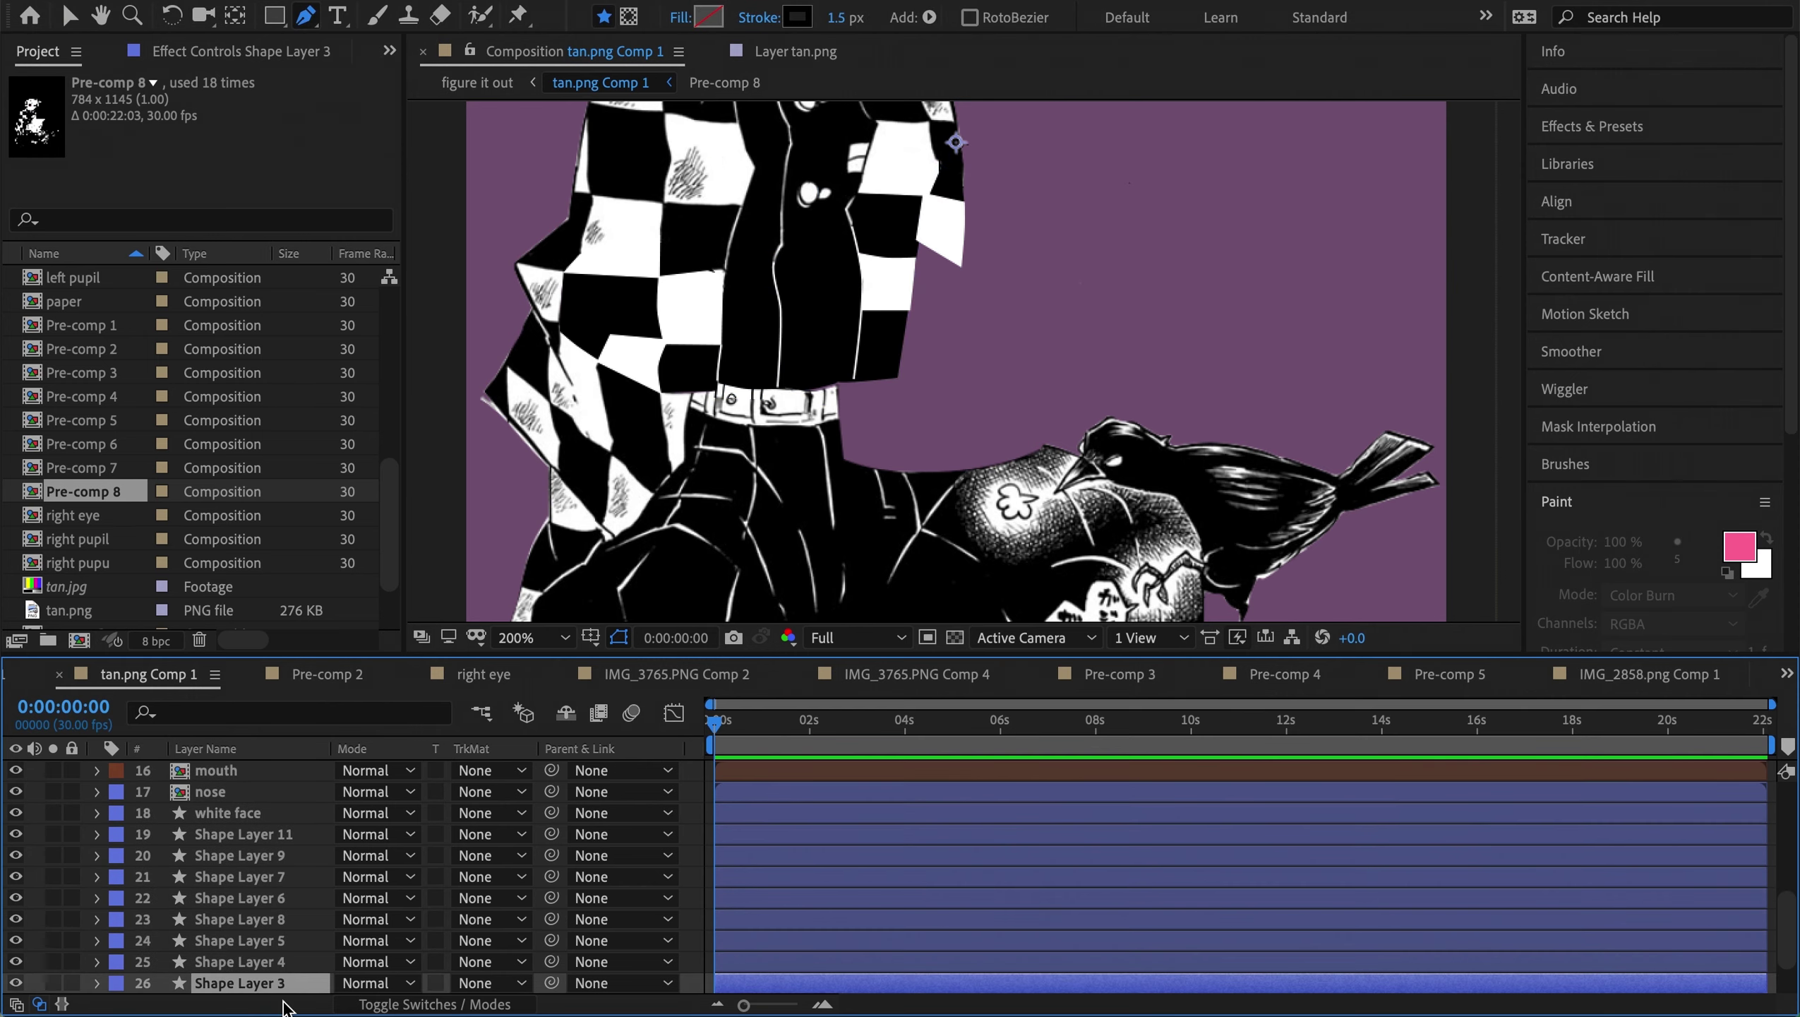
Draw a four-point white Pen shape covering the gap in the belt
key("g")
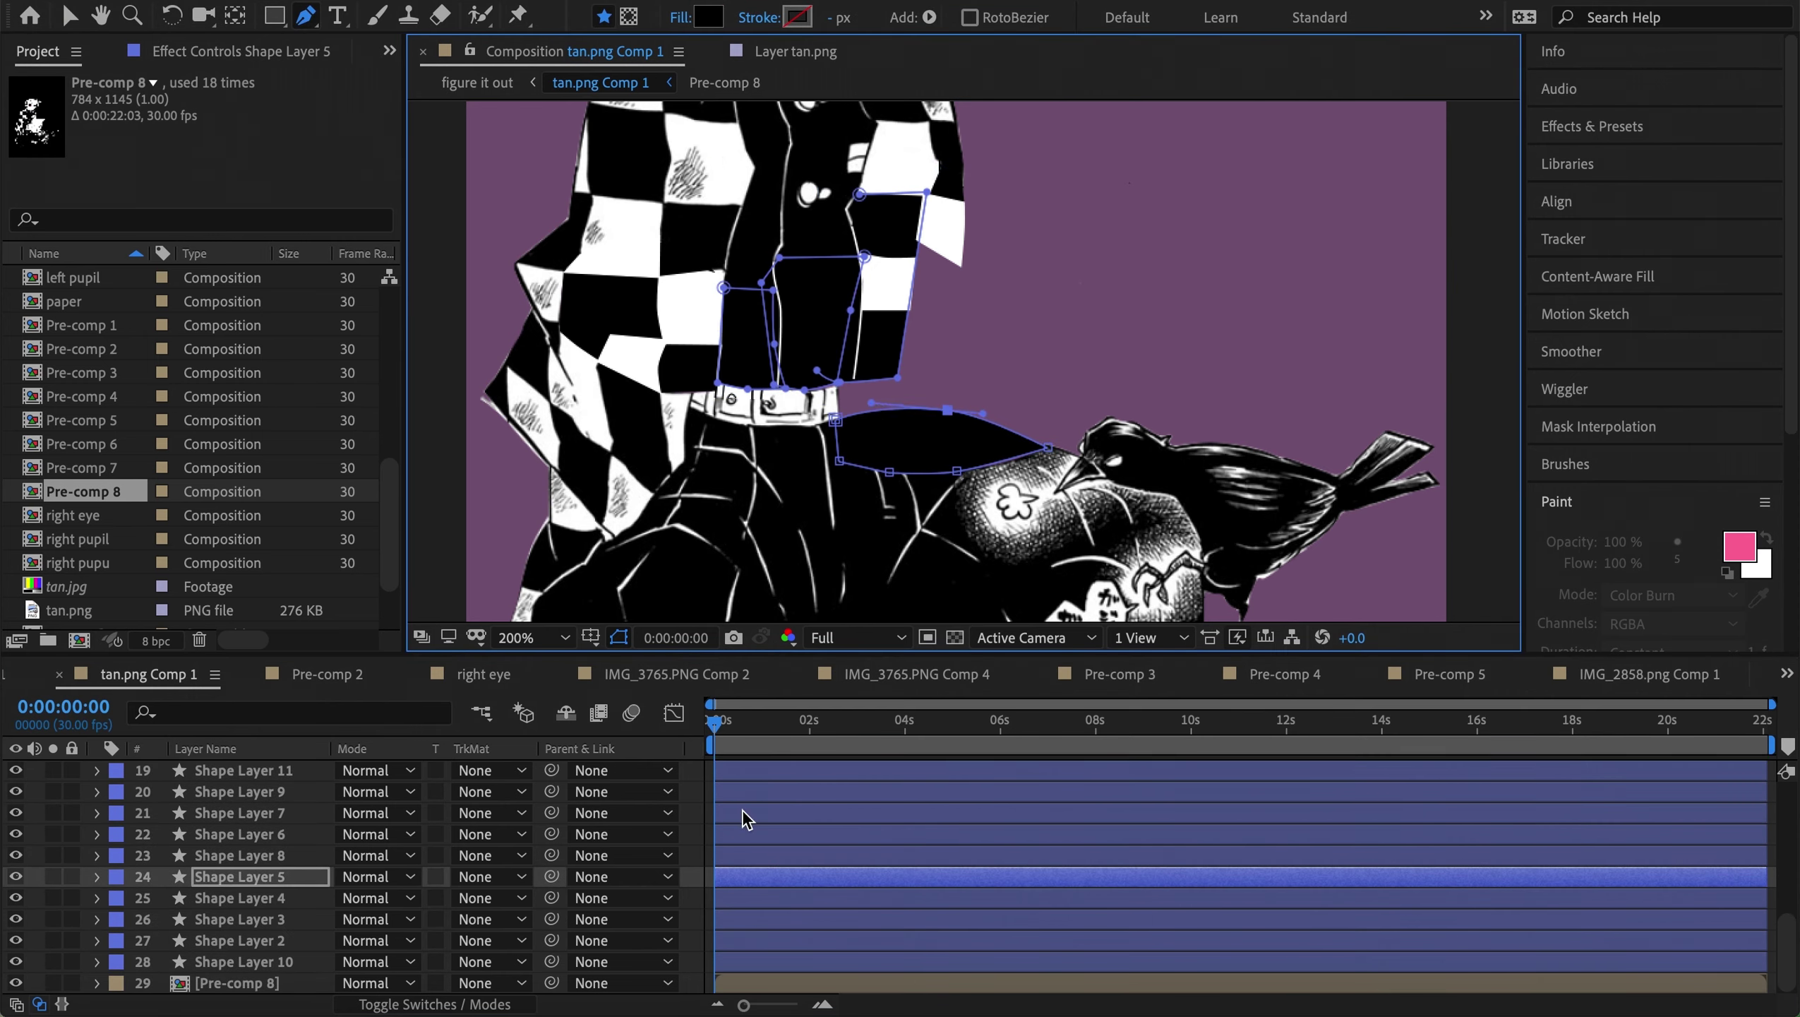
key("F2")
scroll(911, 427, "up", 2)
left_click(670, 487)
left_click(845, 458)
left_click(834, 391)
left_click(705, 405)
left_click(661, 410)
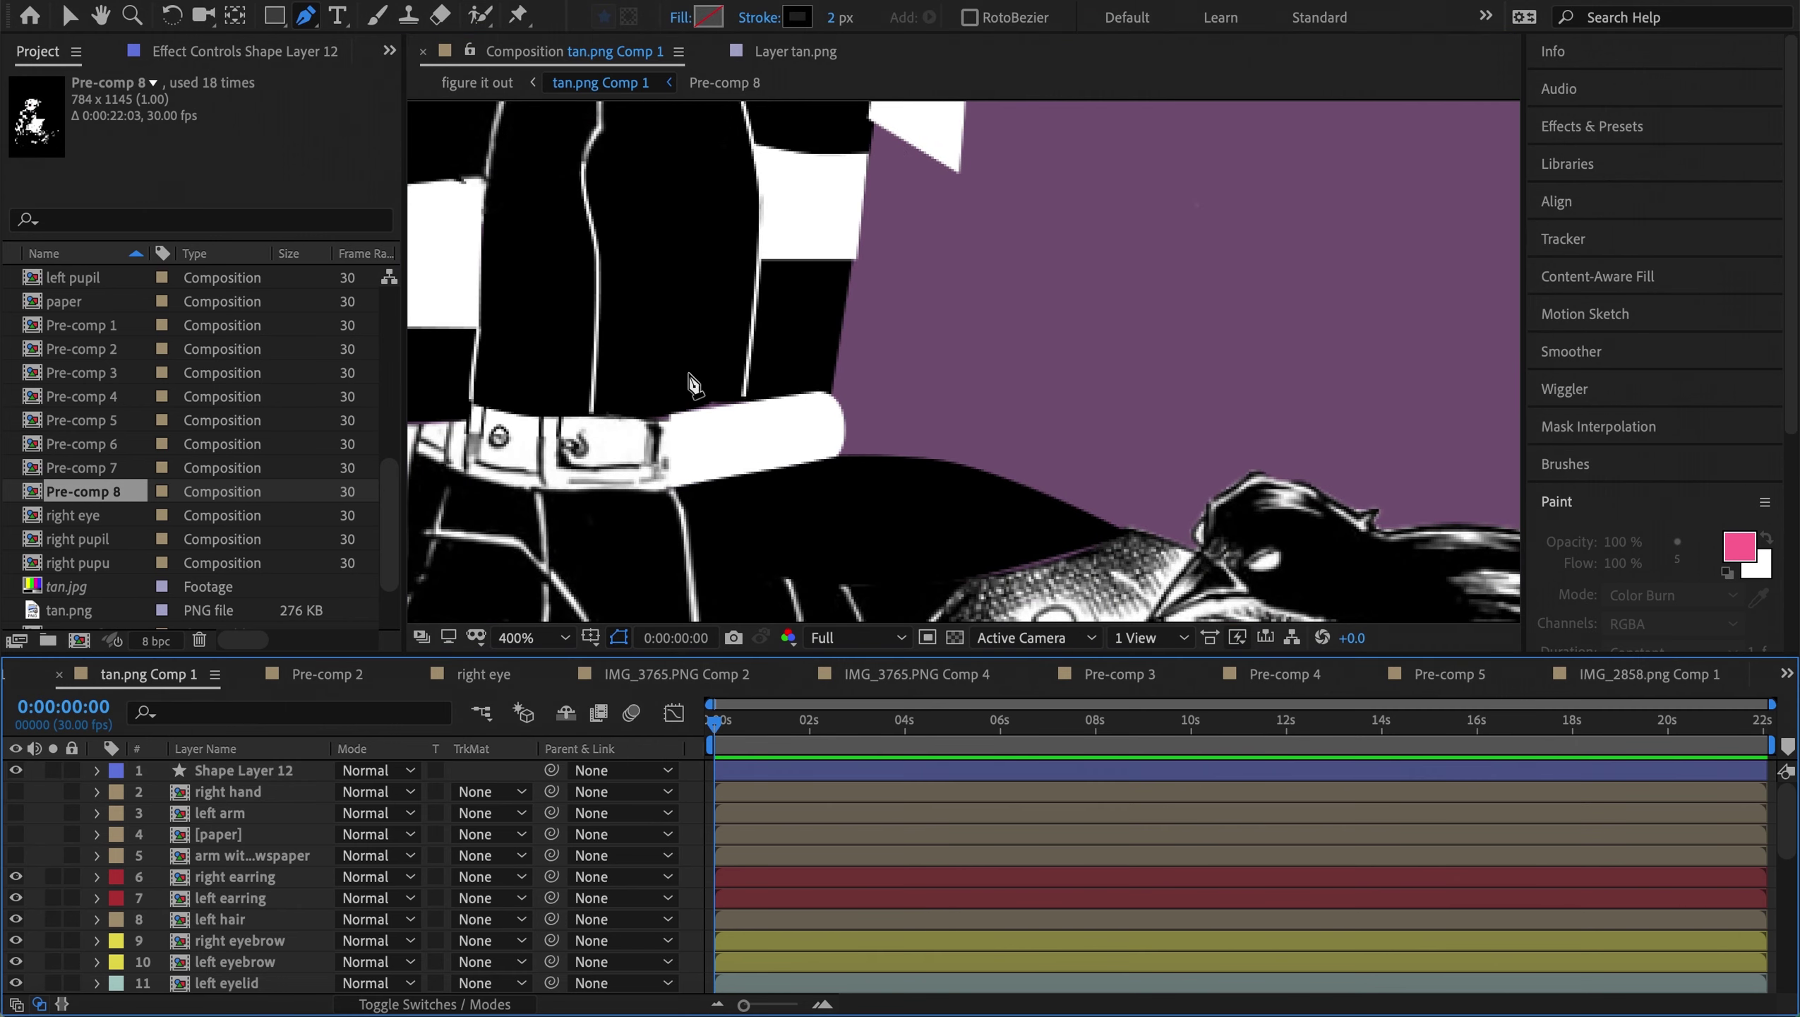
Draw a vertical seam line and a second detail line on the belt patch
left_click(683, 411)
left_click(685, 481)
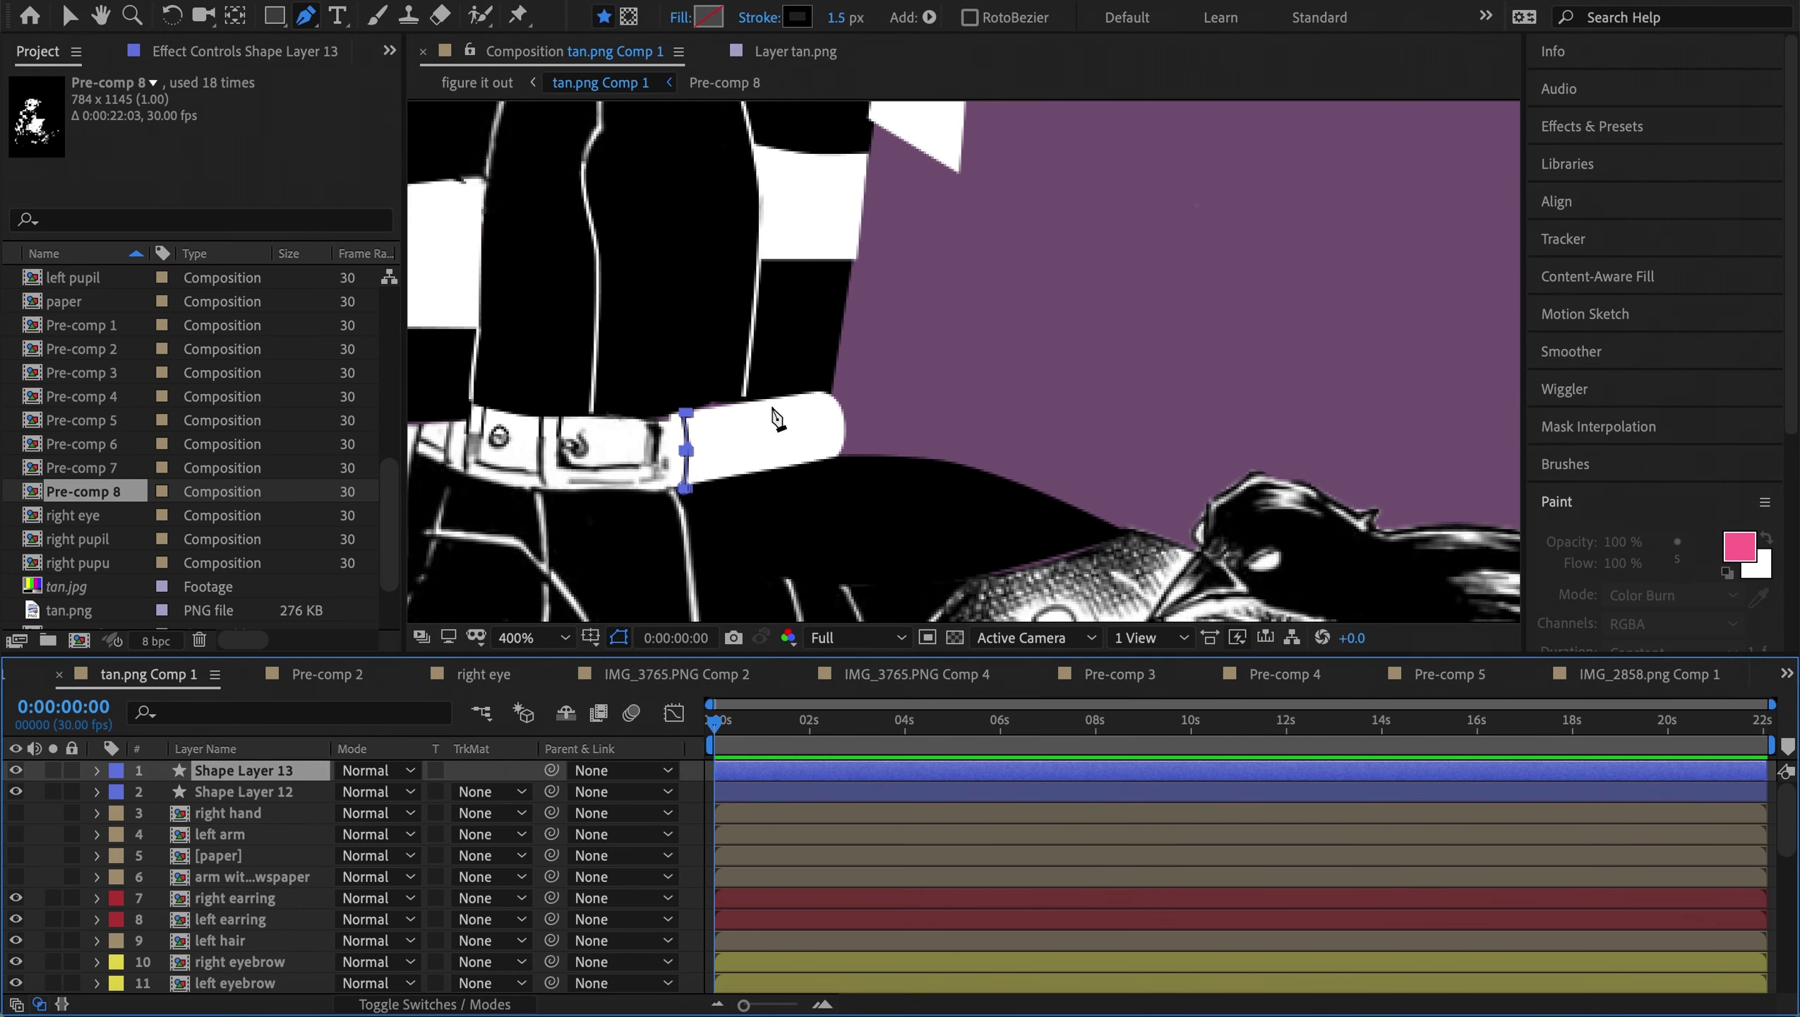
key("F2")
left_click(689, 474)
left_click(845, 446)
key("q")
key("q")
key("q")
key("period")
Move the belt shape layers below the face layers and make paper and left arm visible again
left_click(506, 536)
key("comma")
key("comma")
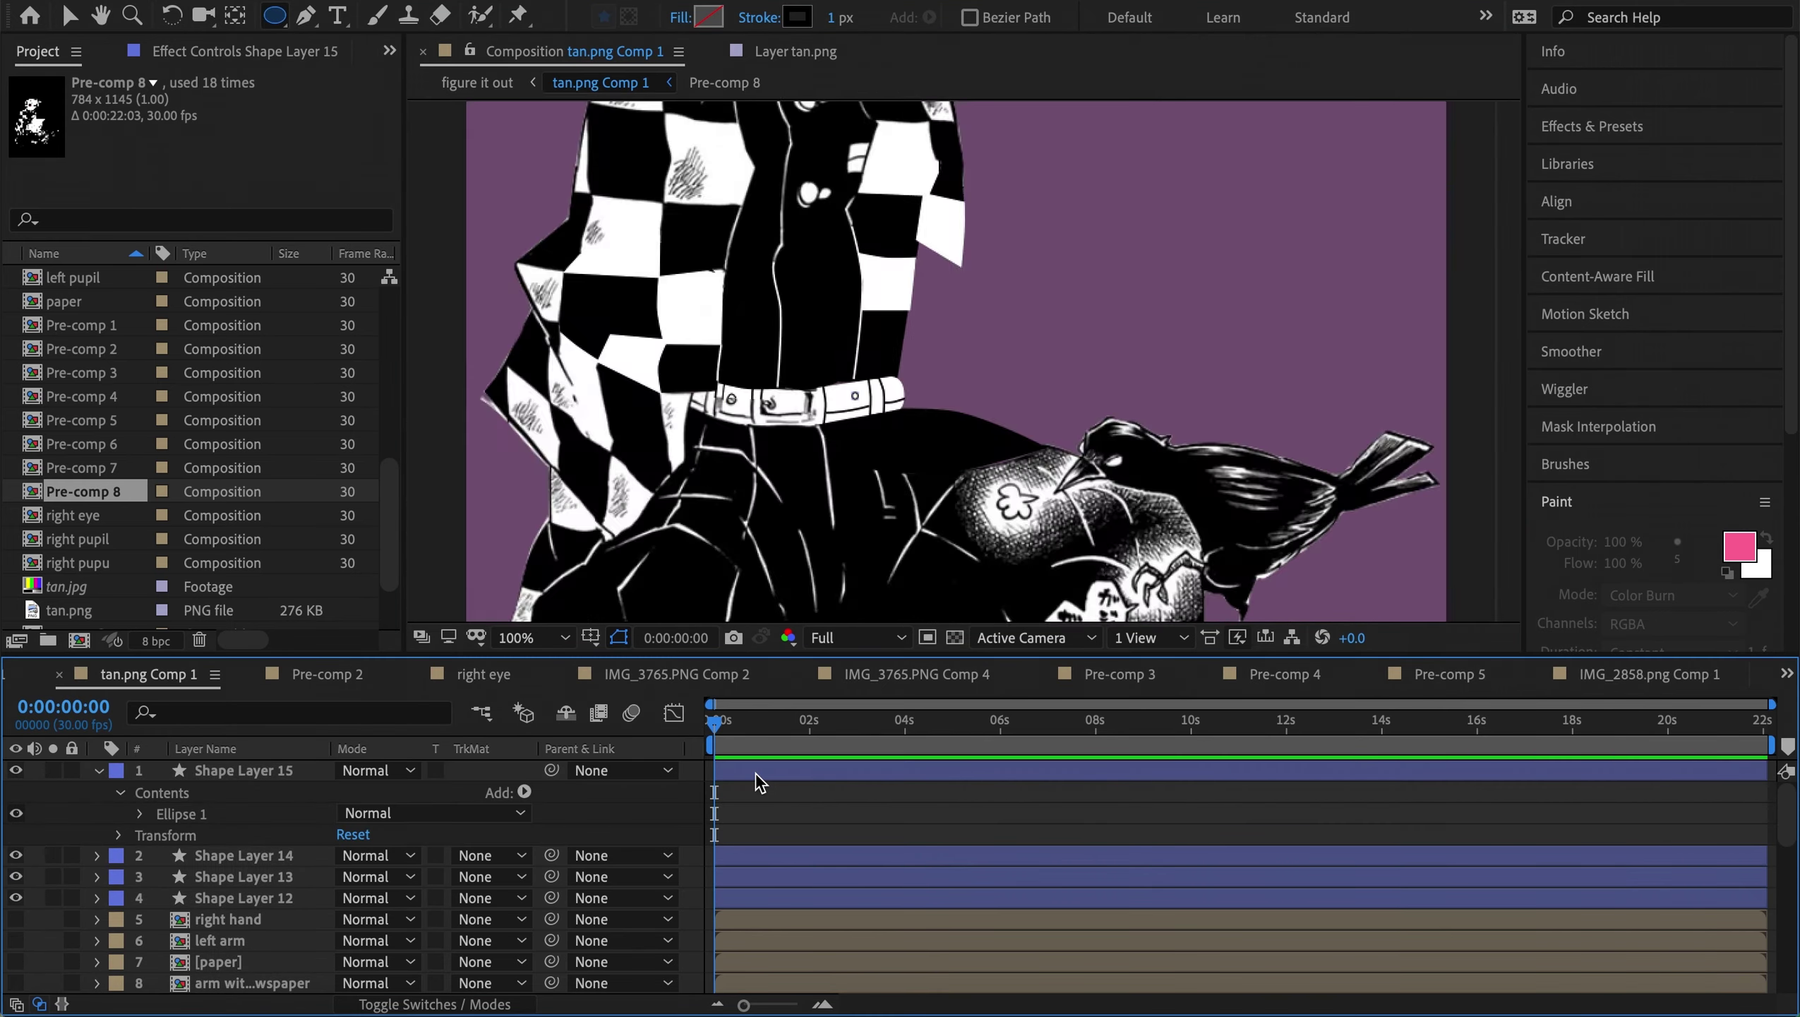
left_click_drag(243, 770, 241, 969)
left_click(235, 813)
left_click(15, 813)
left_click(15, 791)
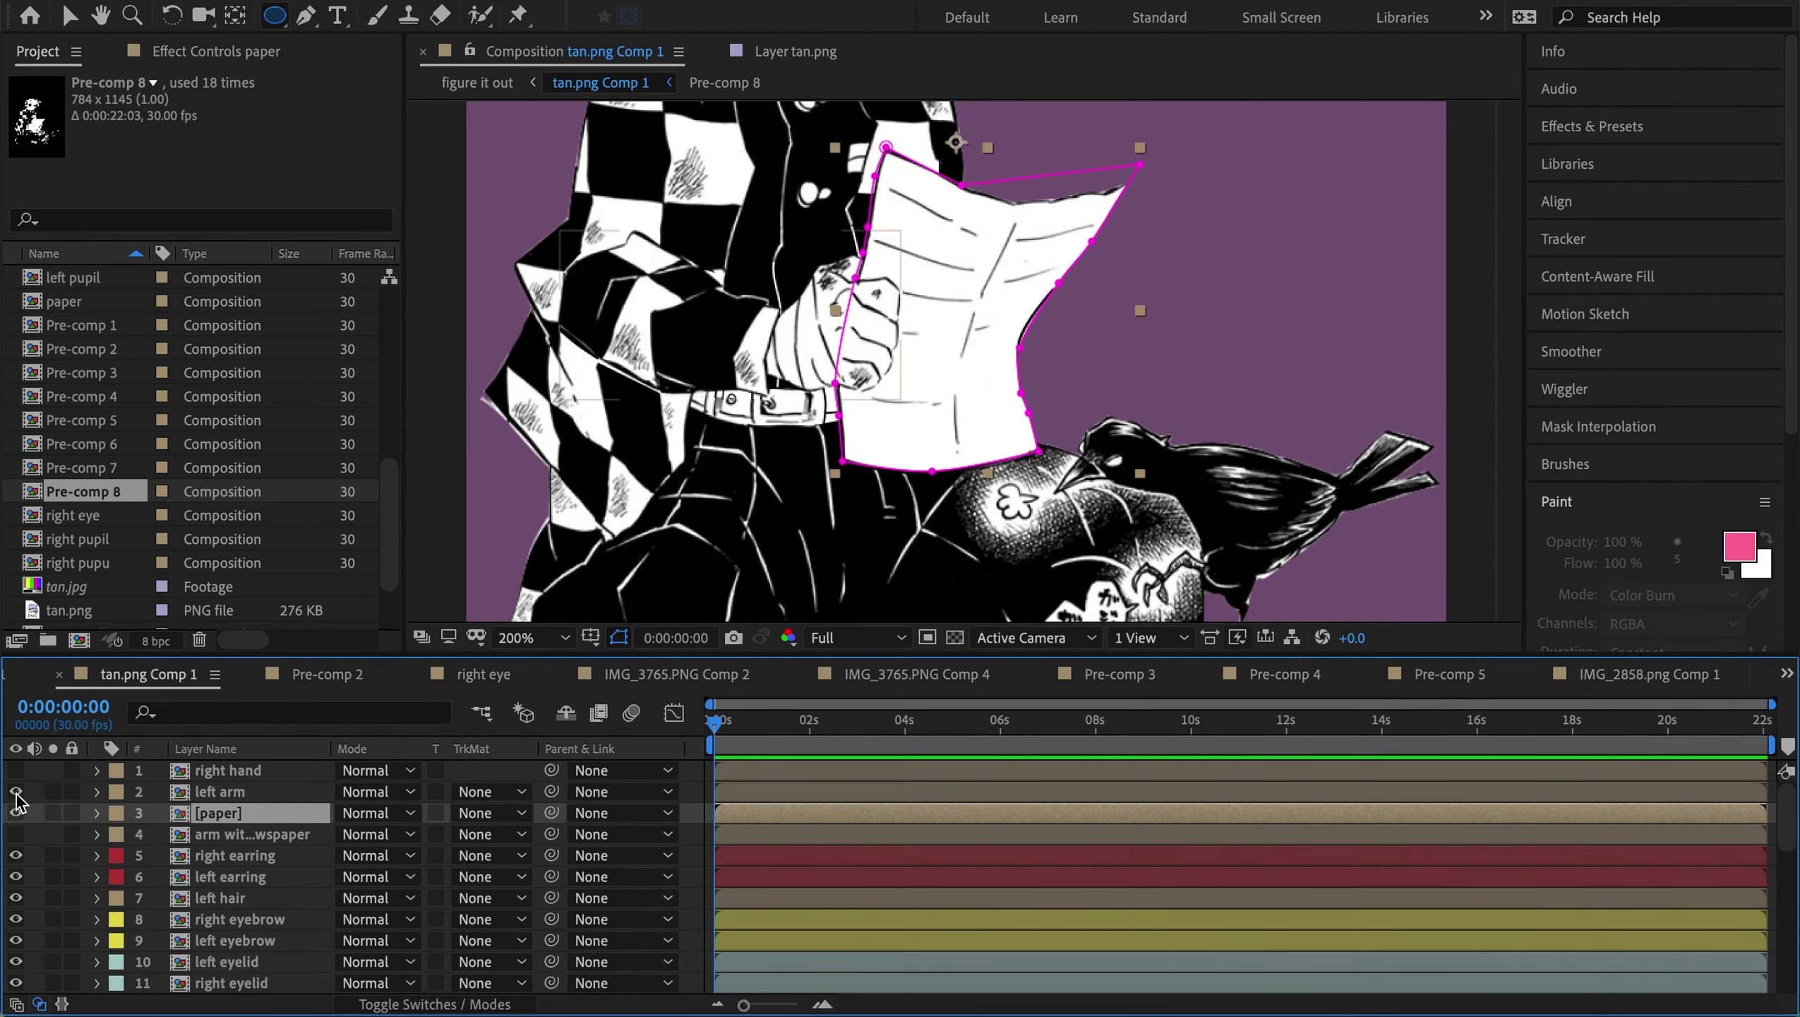
key("F2")
Start another Pen shape near the belt and select Shape Layer 11
key("period")
key("g")
left_click(560, 377)
scroll(499, 890, "down", 2)
left_click(743, 853)
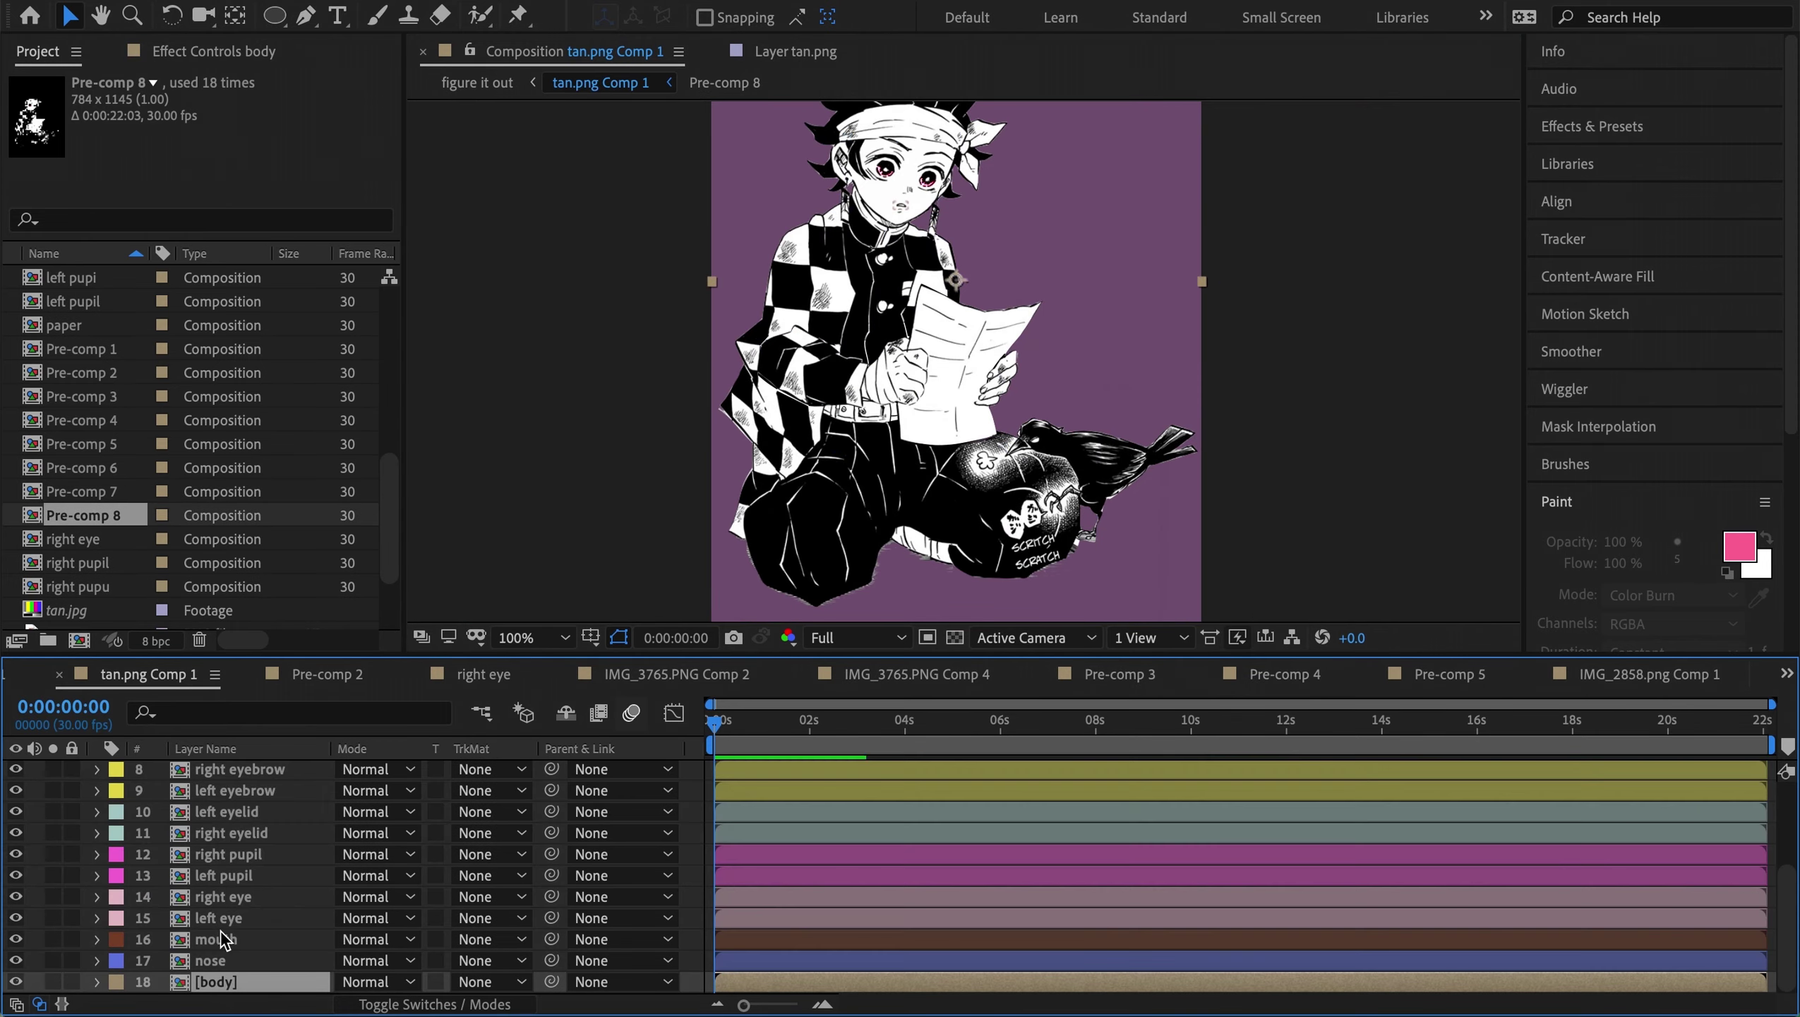
Label the layer Orange and preview the main composition from 0:00:04:09
left_click(115, 938)
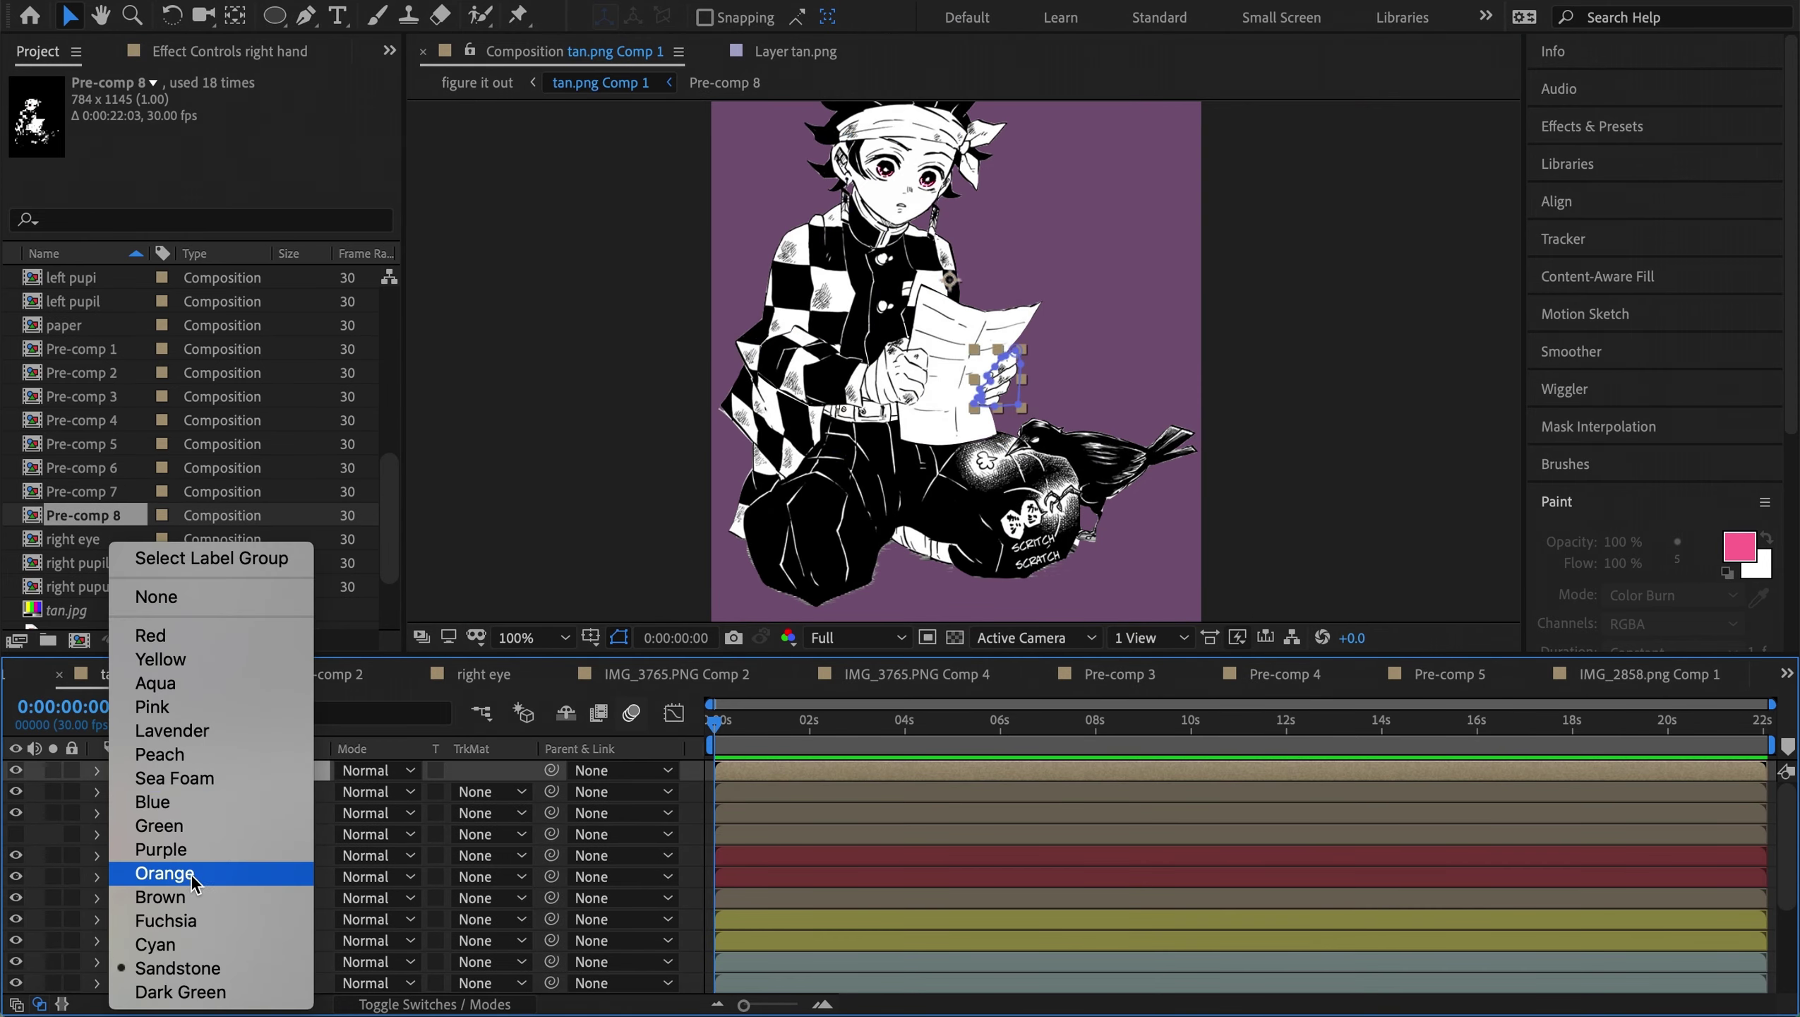
left_click(204, 868)
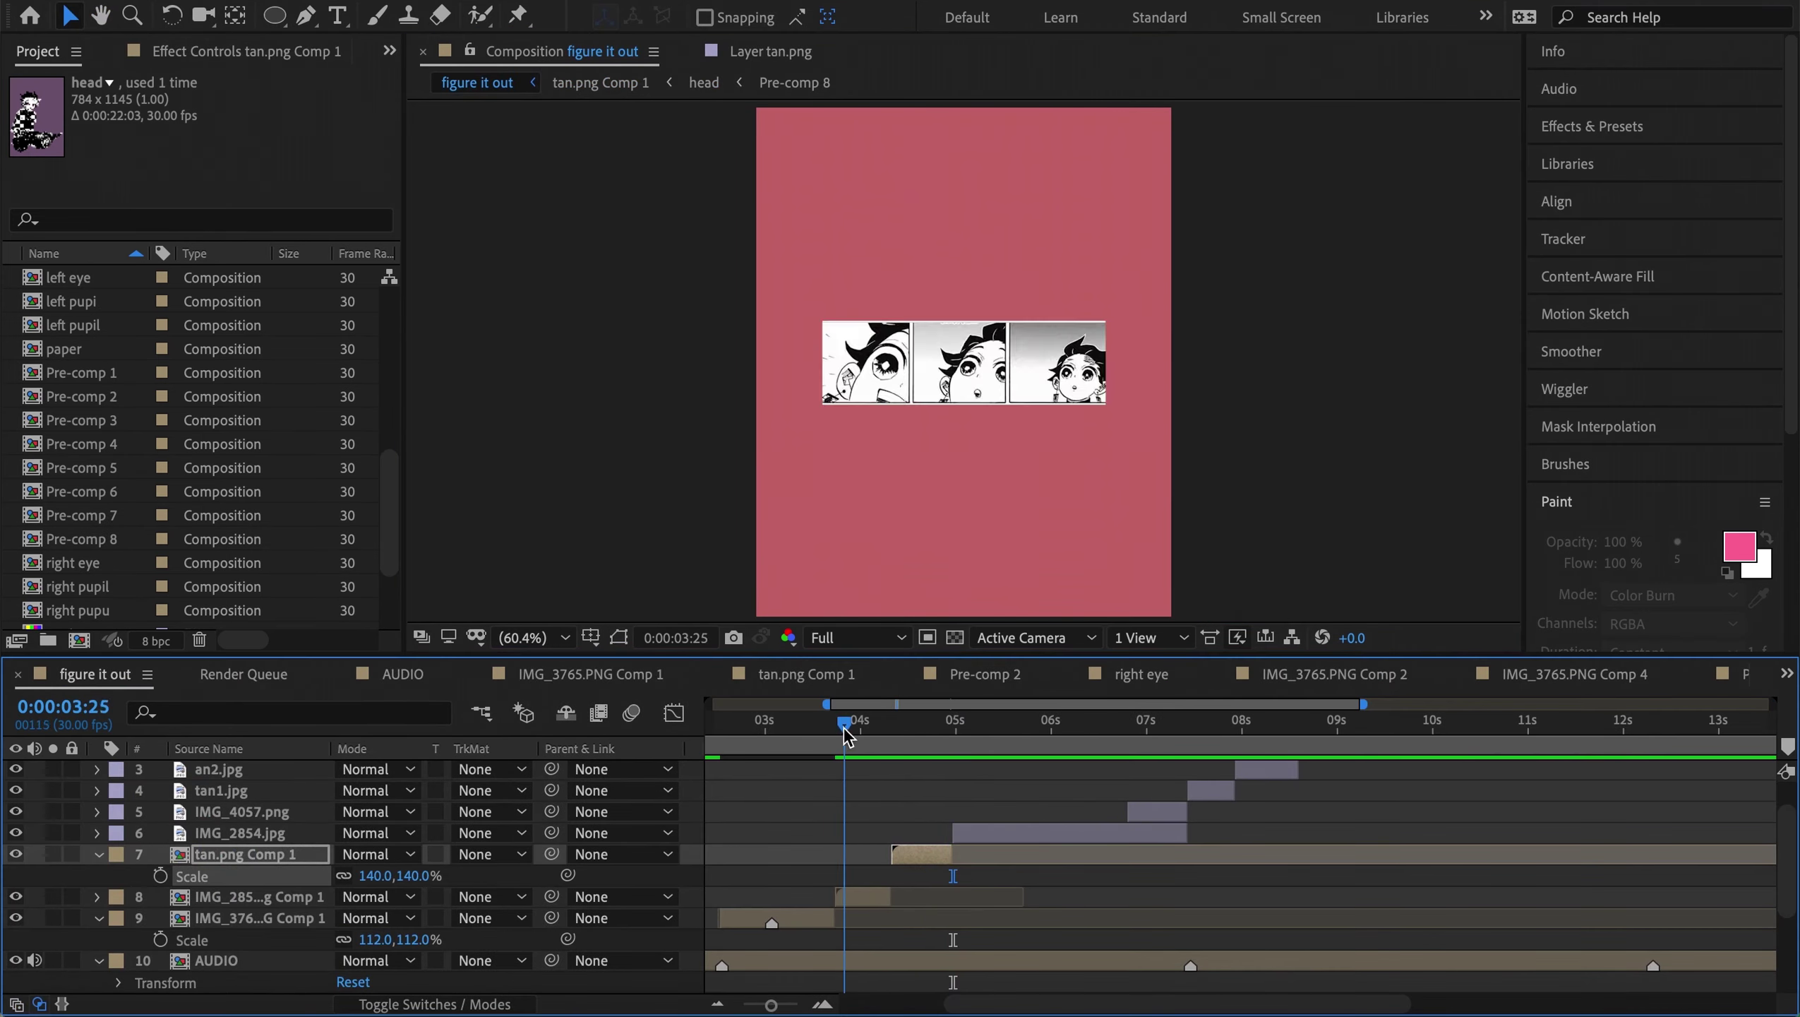
left_click(888, 741)
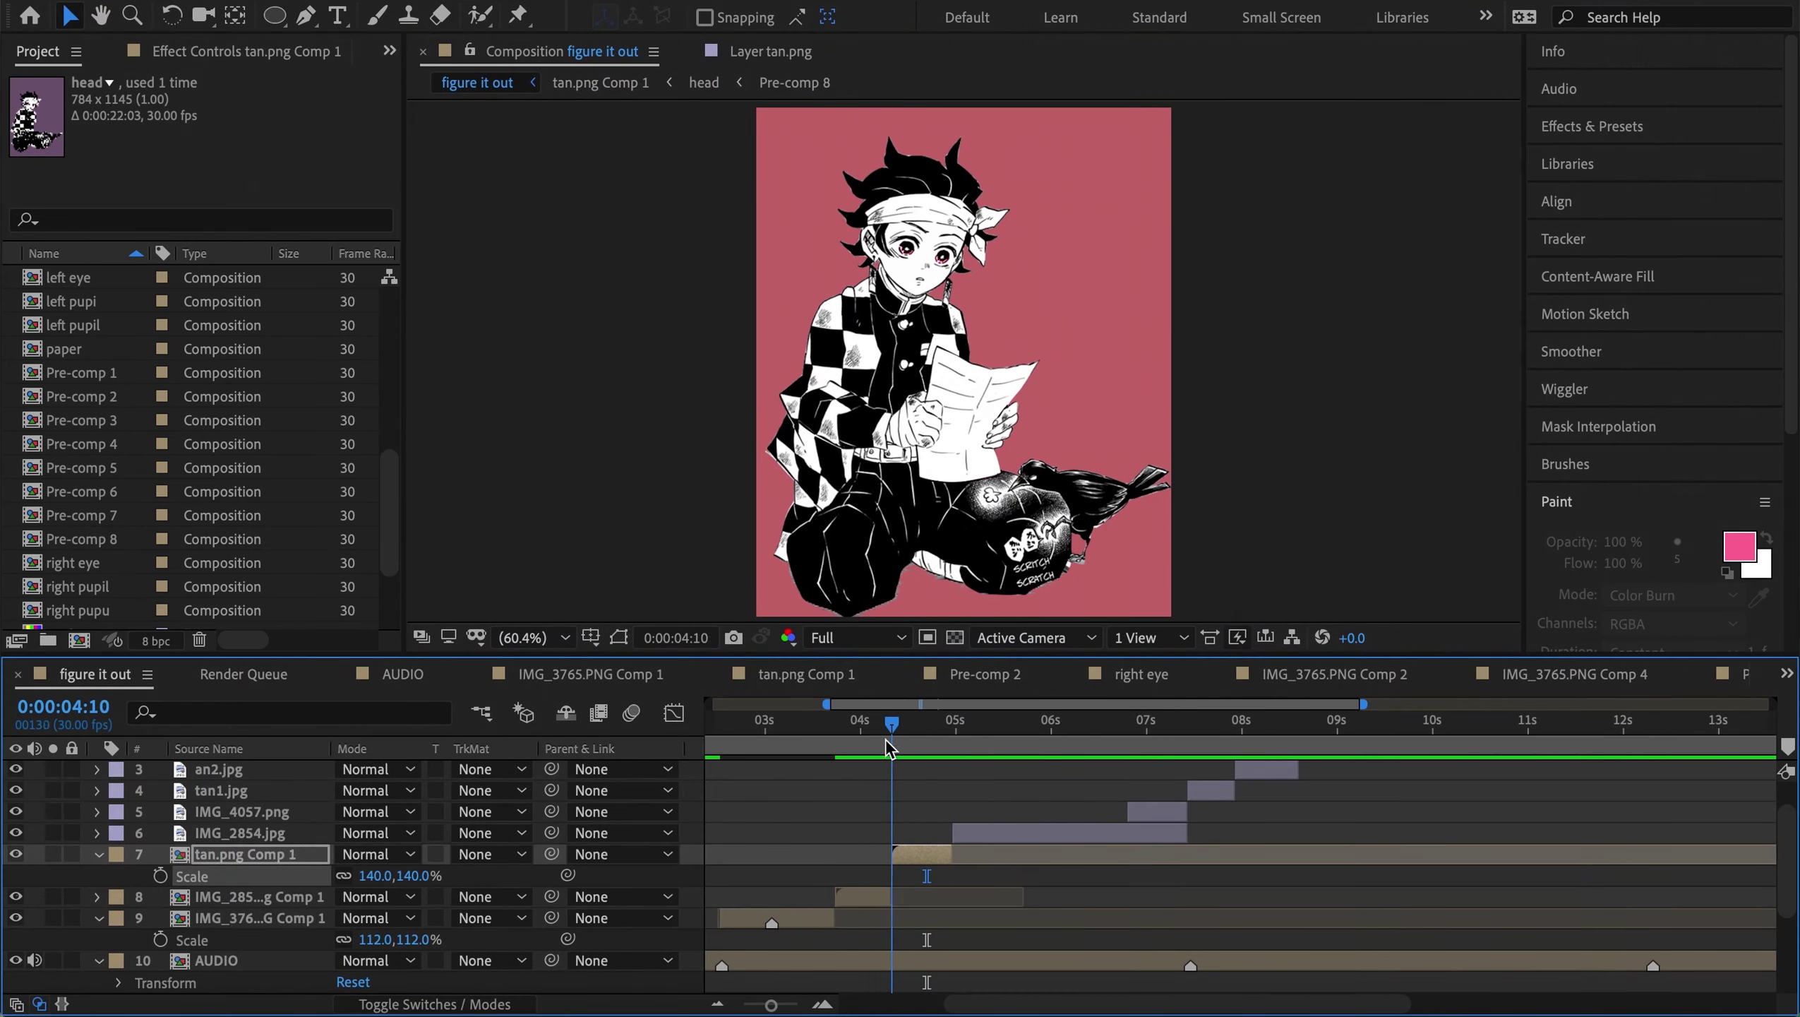
key("space")
key("space")
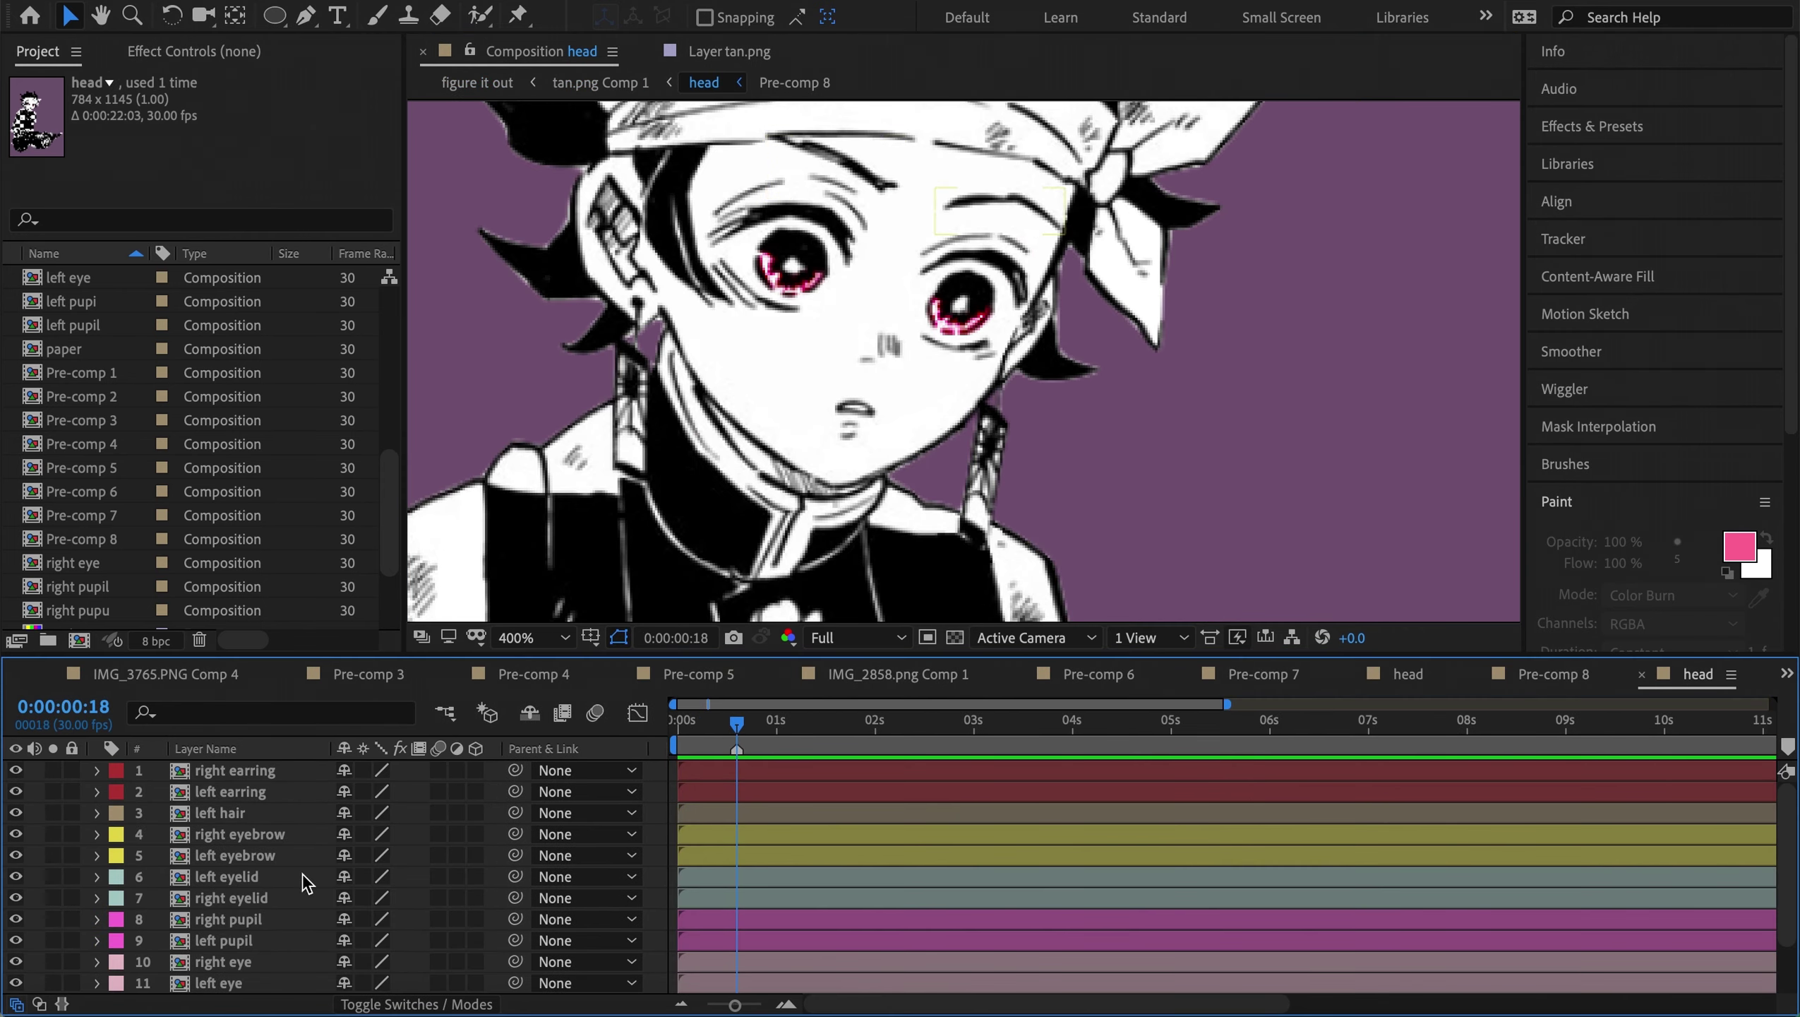
Display both pupil layers' Position values and return to the first frame
left_click(306, 919)
left_click(312, 940, "shift")
key("p")
key("Home")
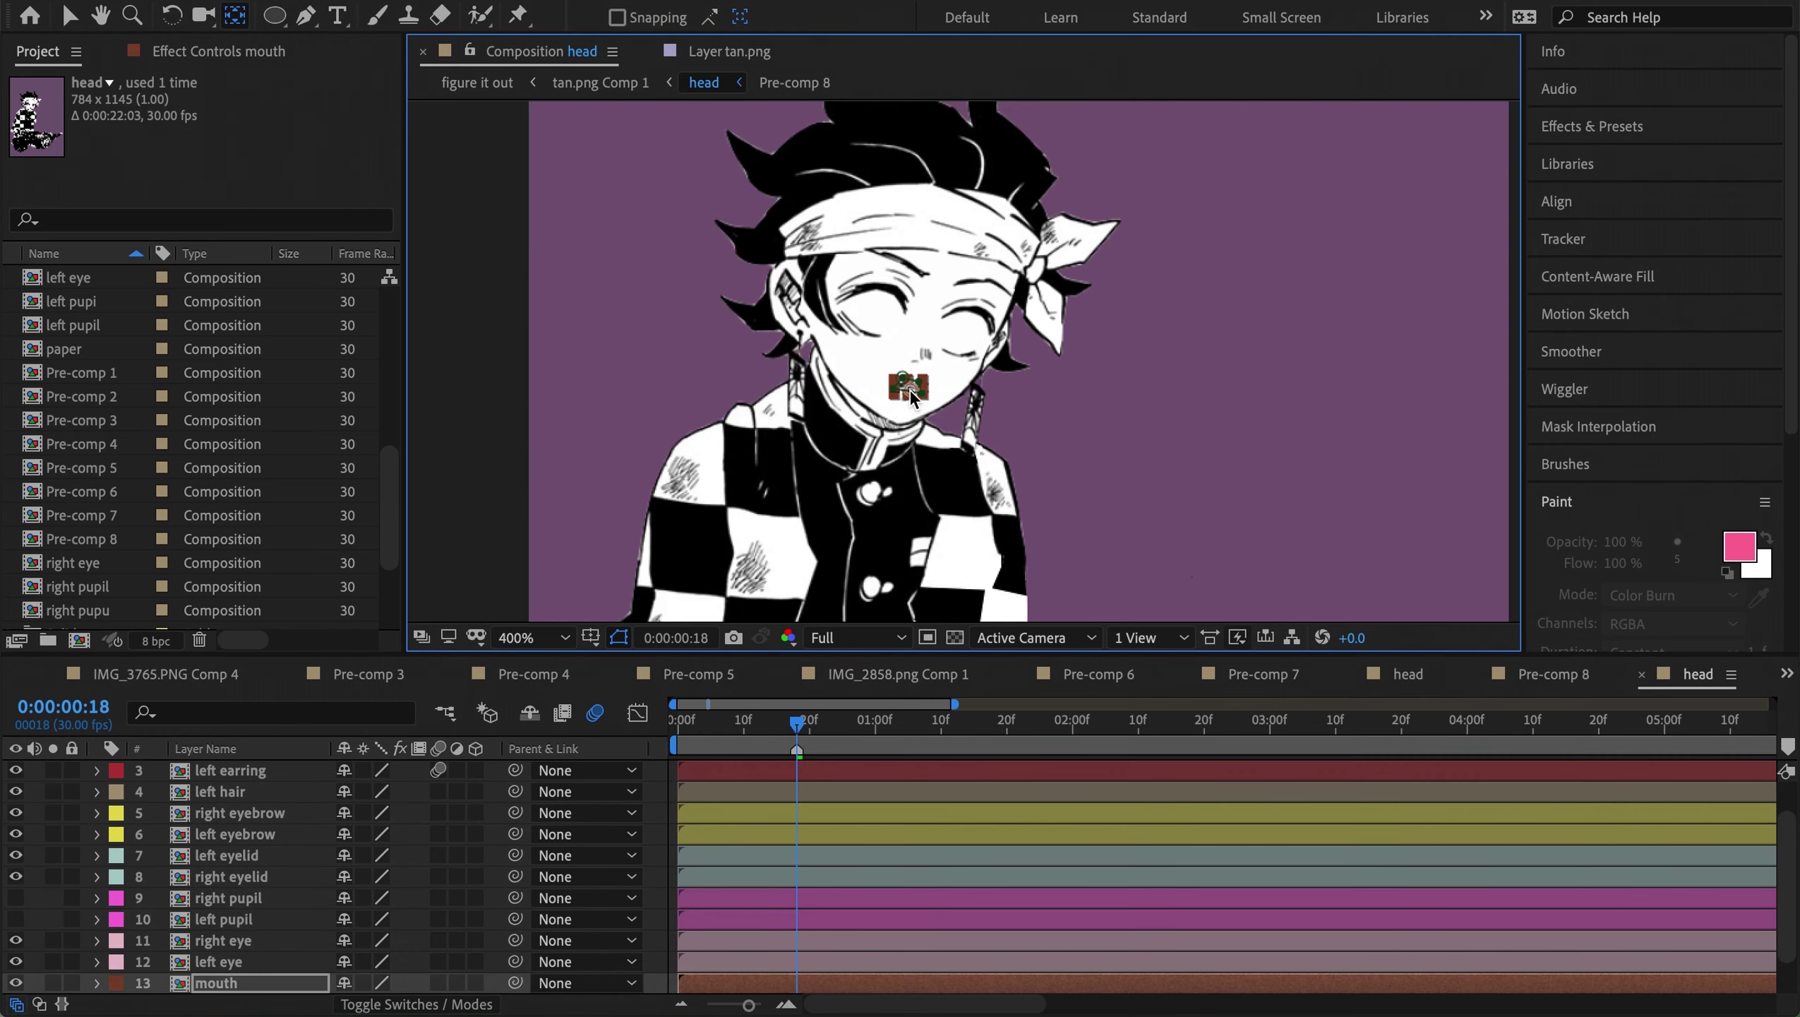
Reveal the mouth's Scale, key the nose tilted to -10° at the start, save, and open body
key("period")
key("s")
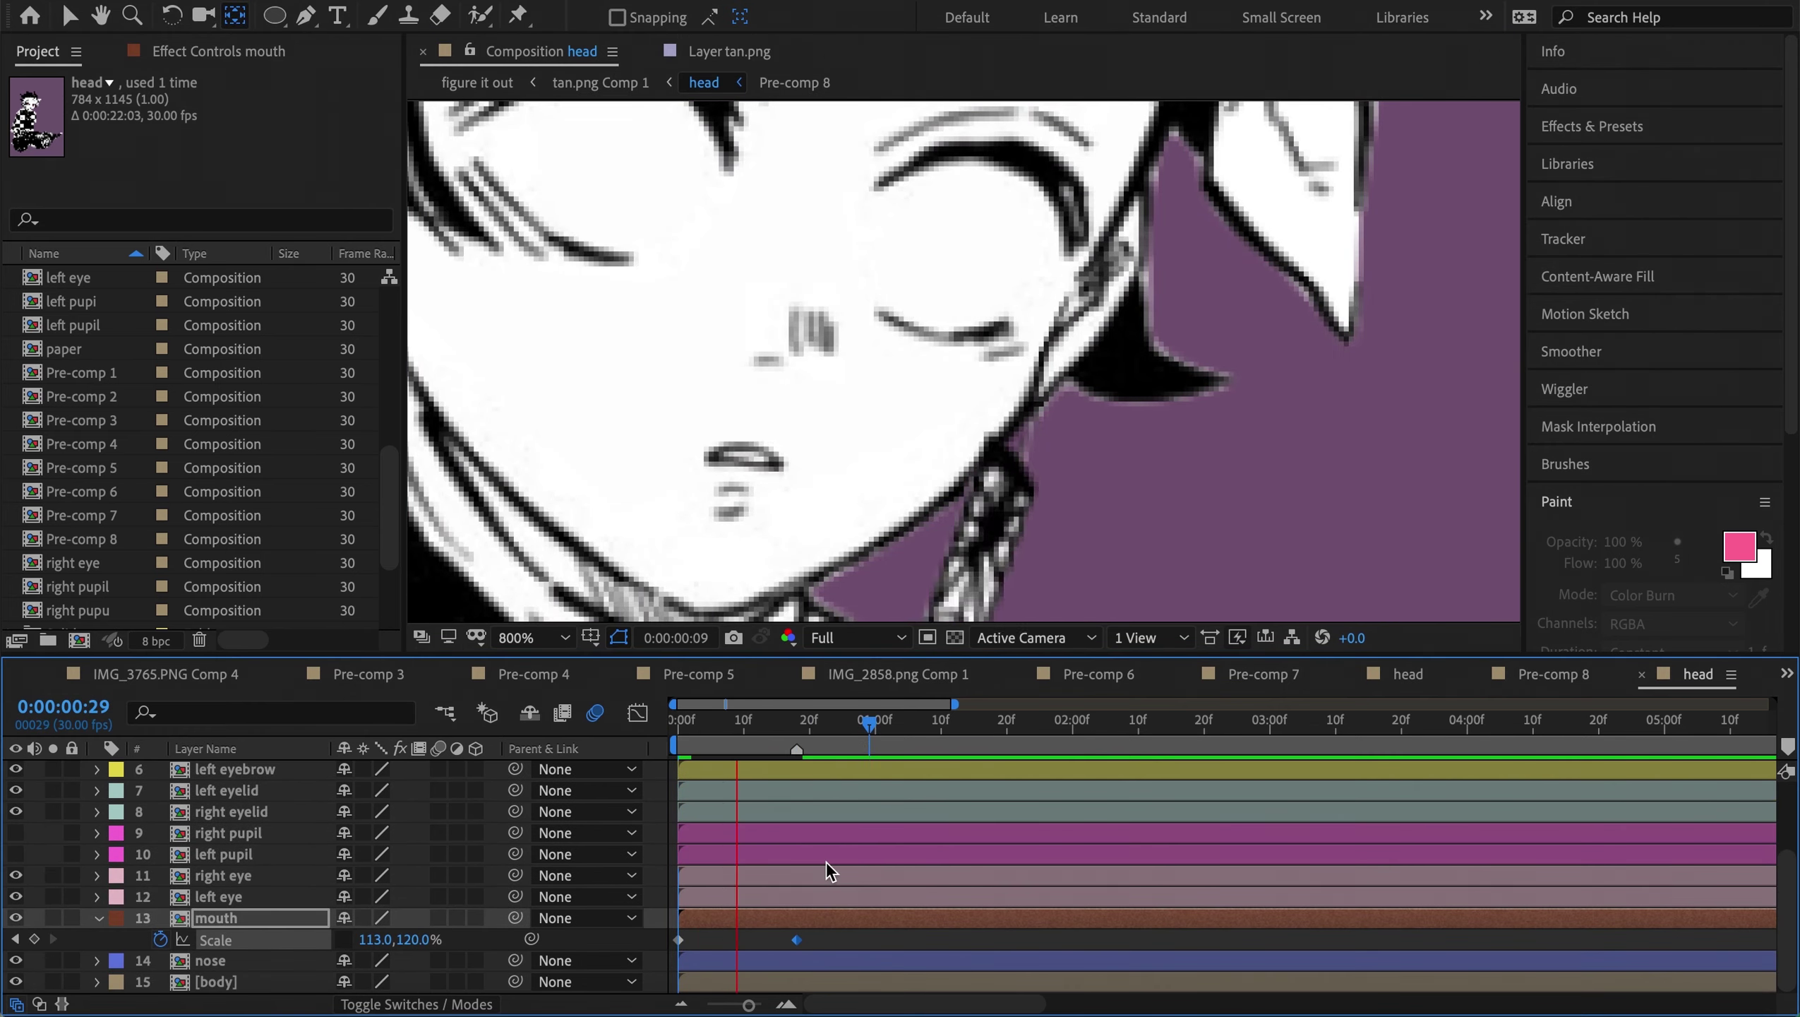
left_click(161, 960)
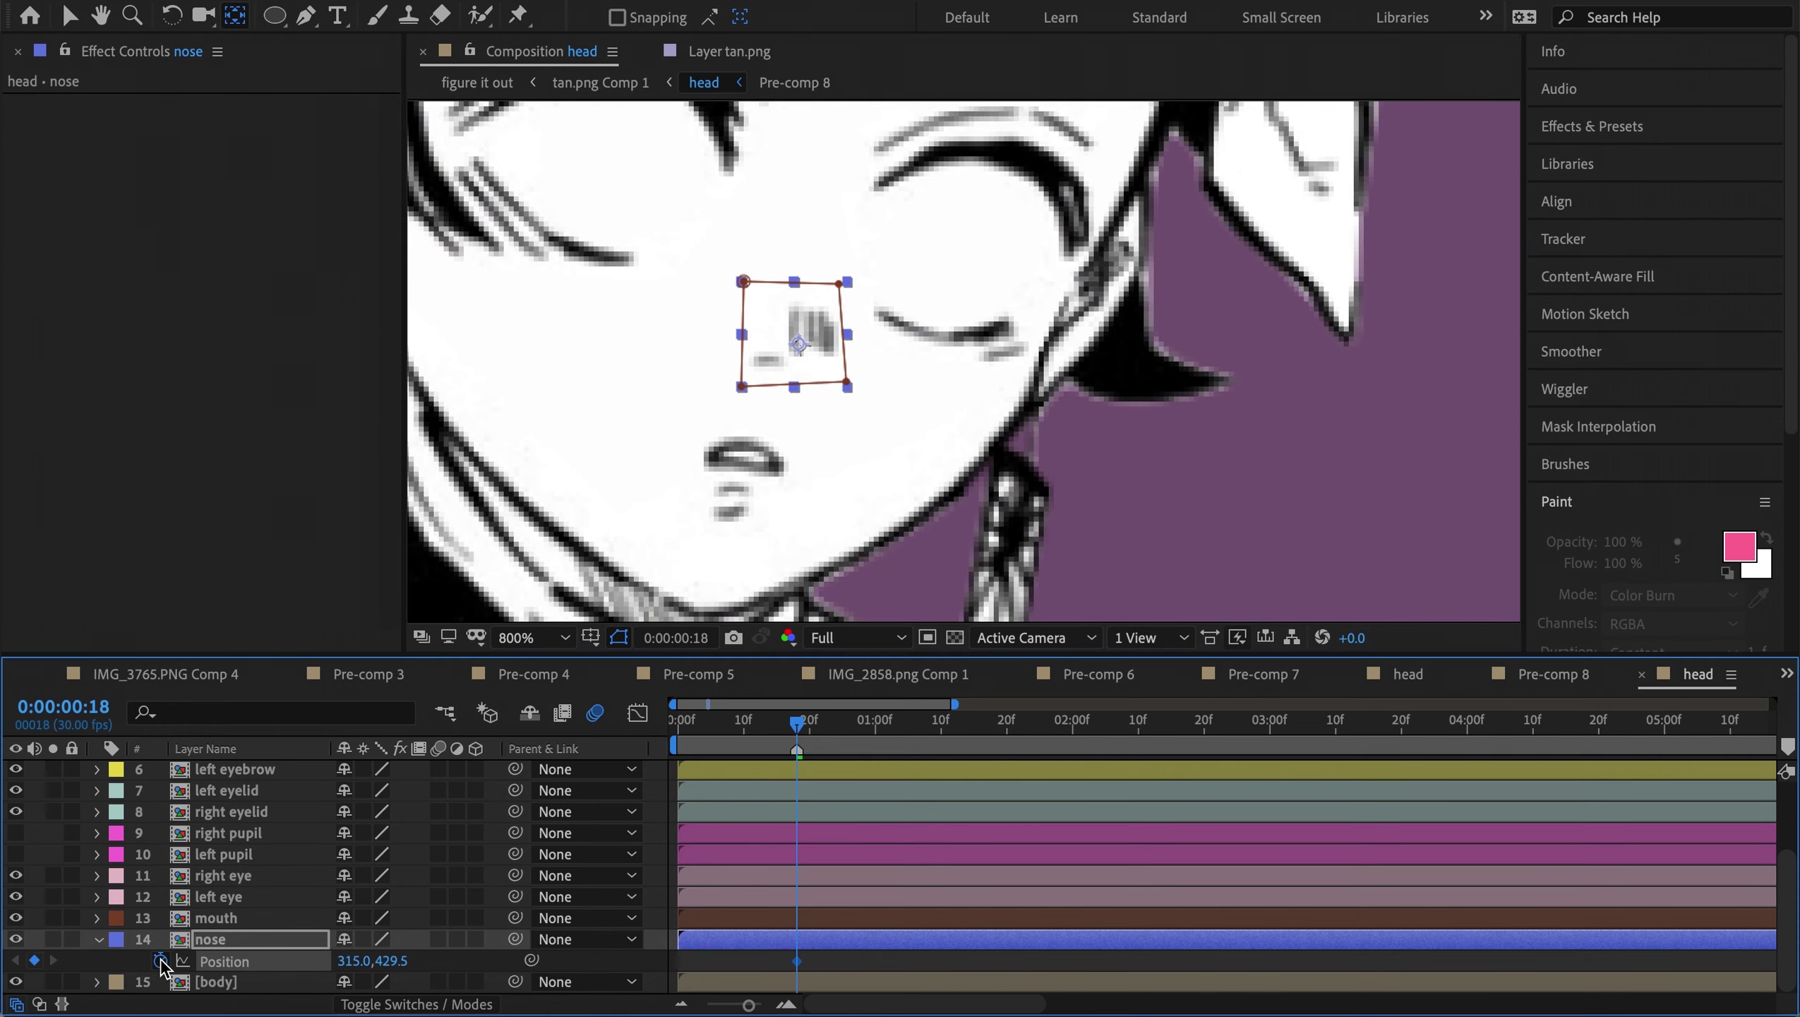
left_click_drag(702, 751, 630, 771)
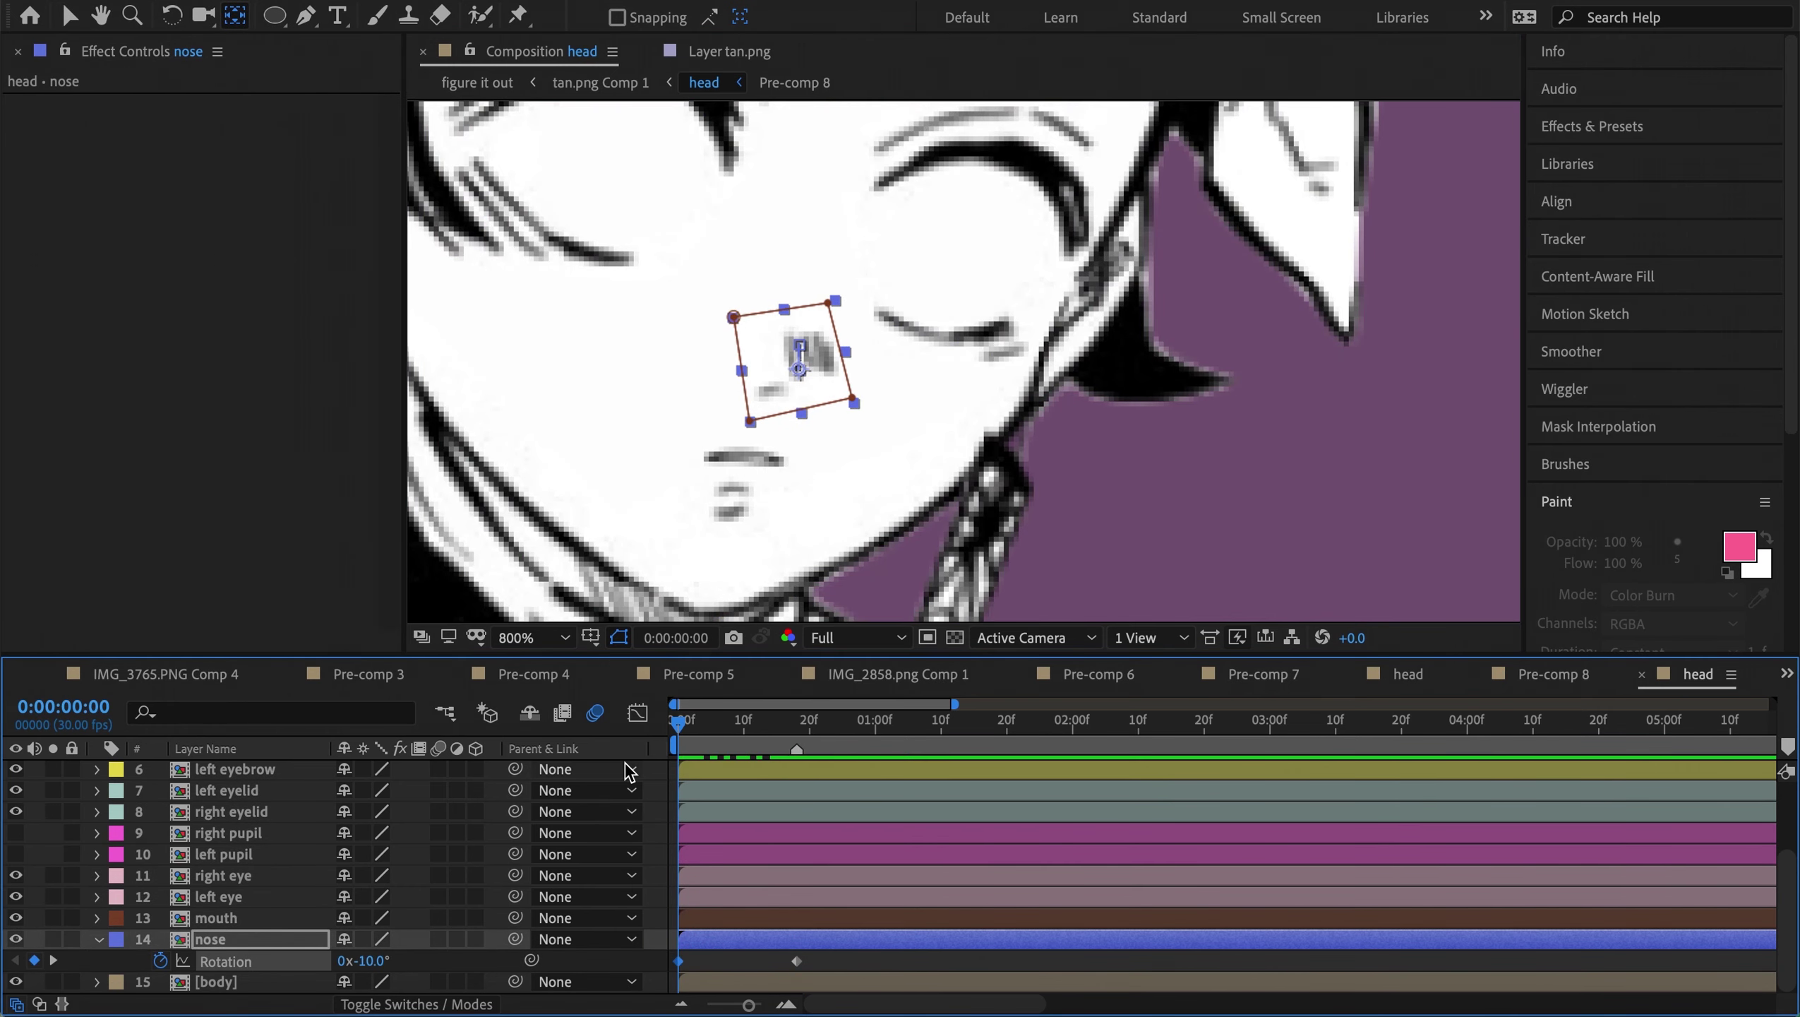
key("ctrl+s")
key("space")
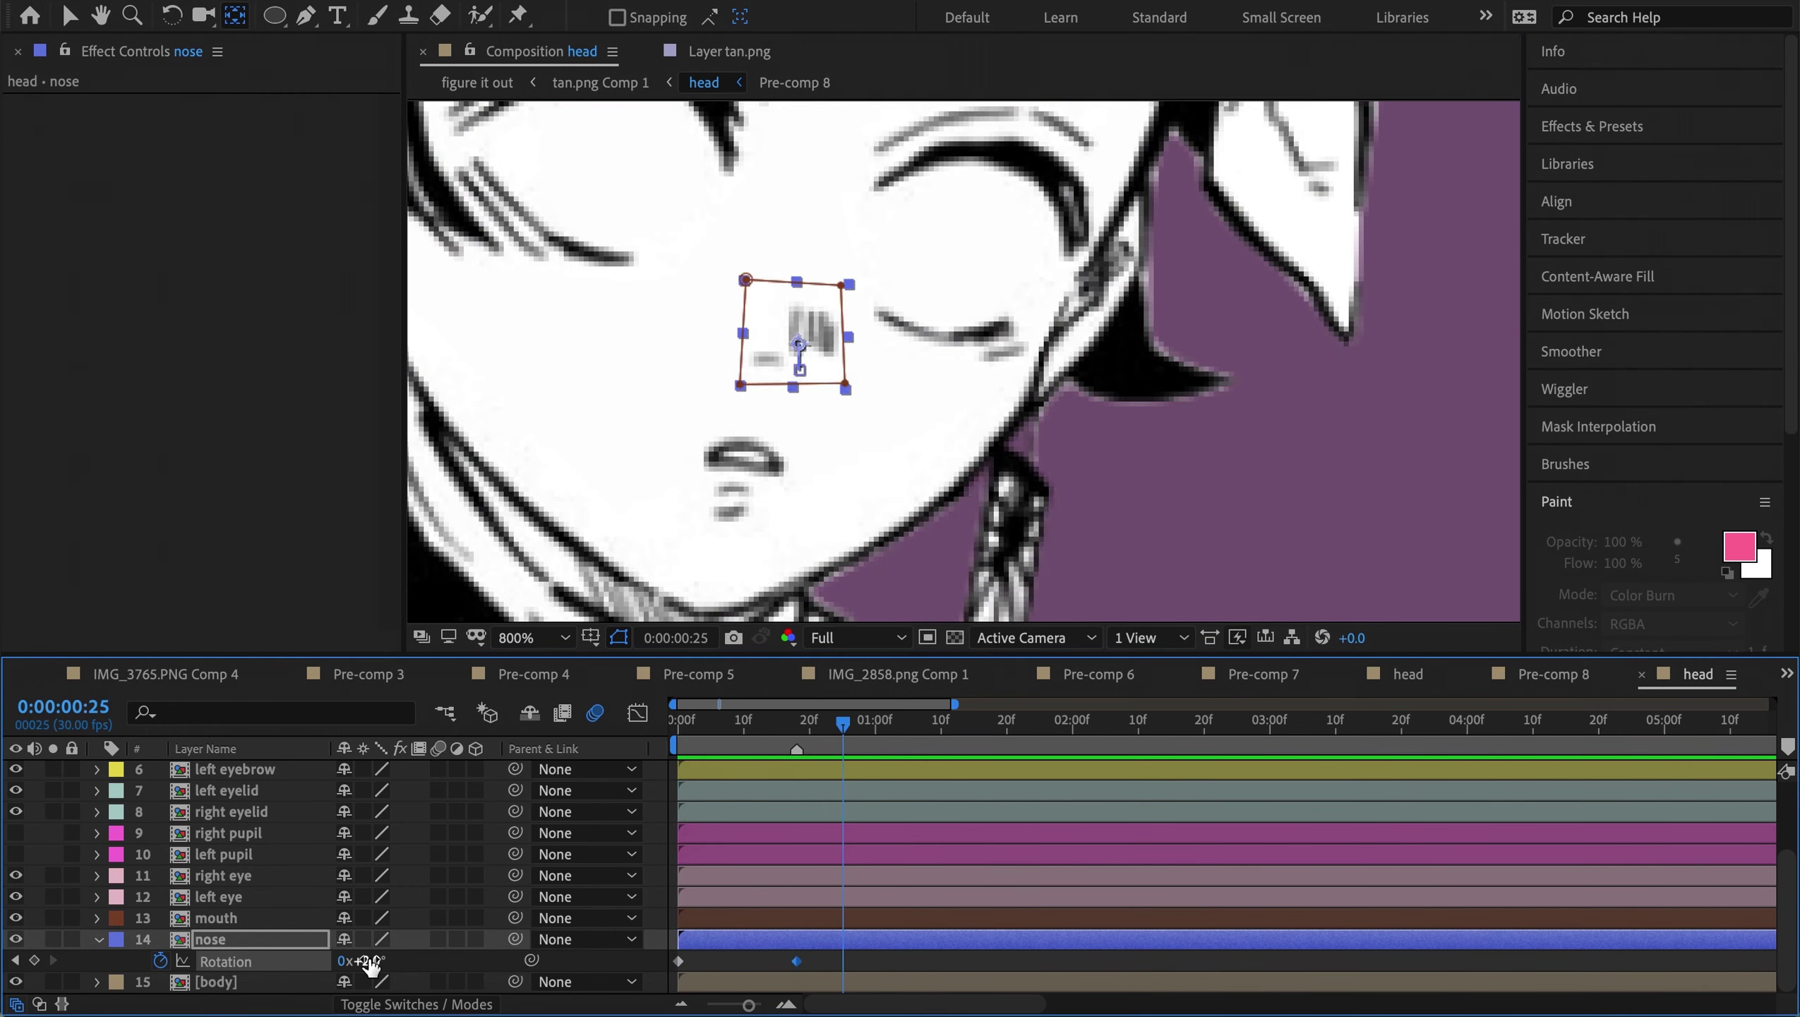
double_click(235, 982)
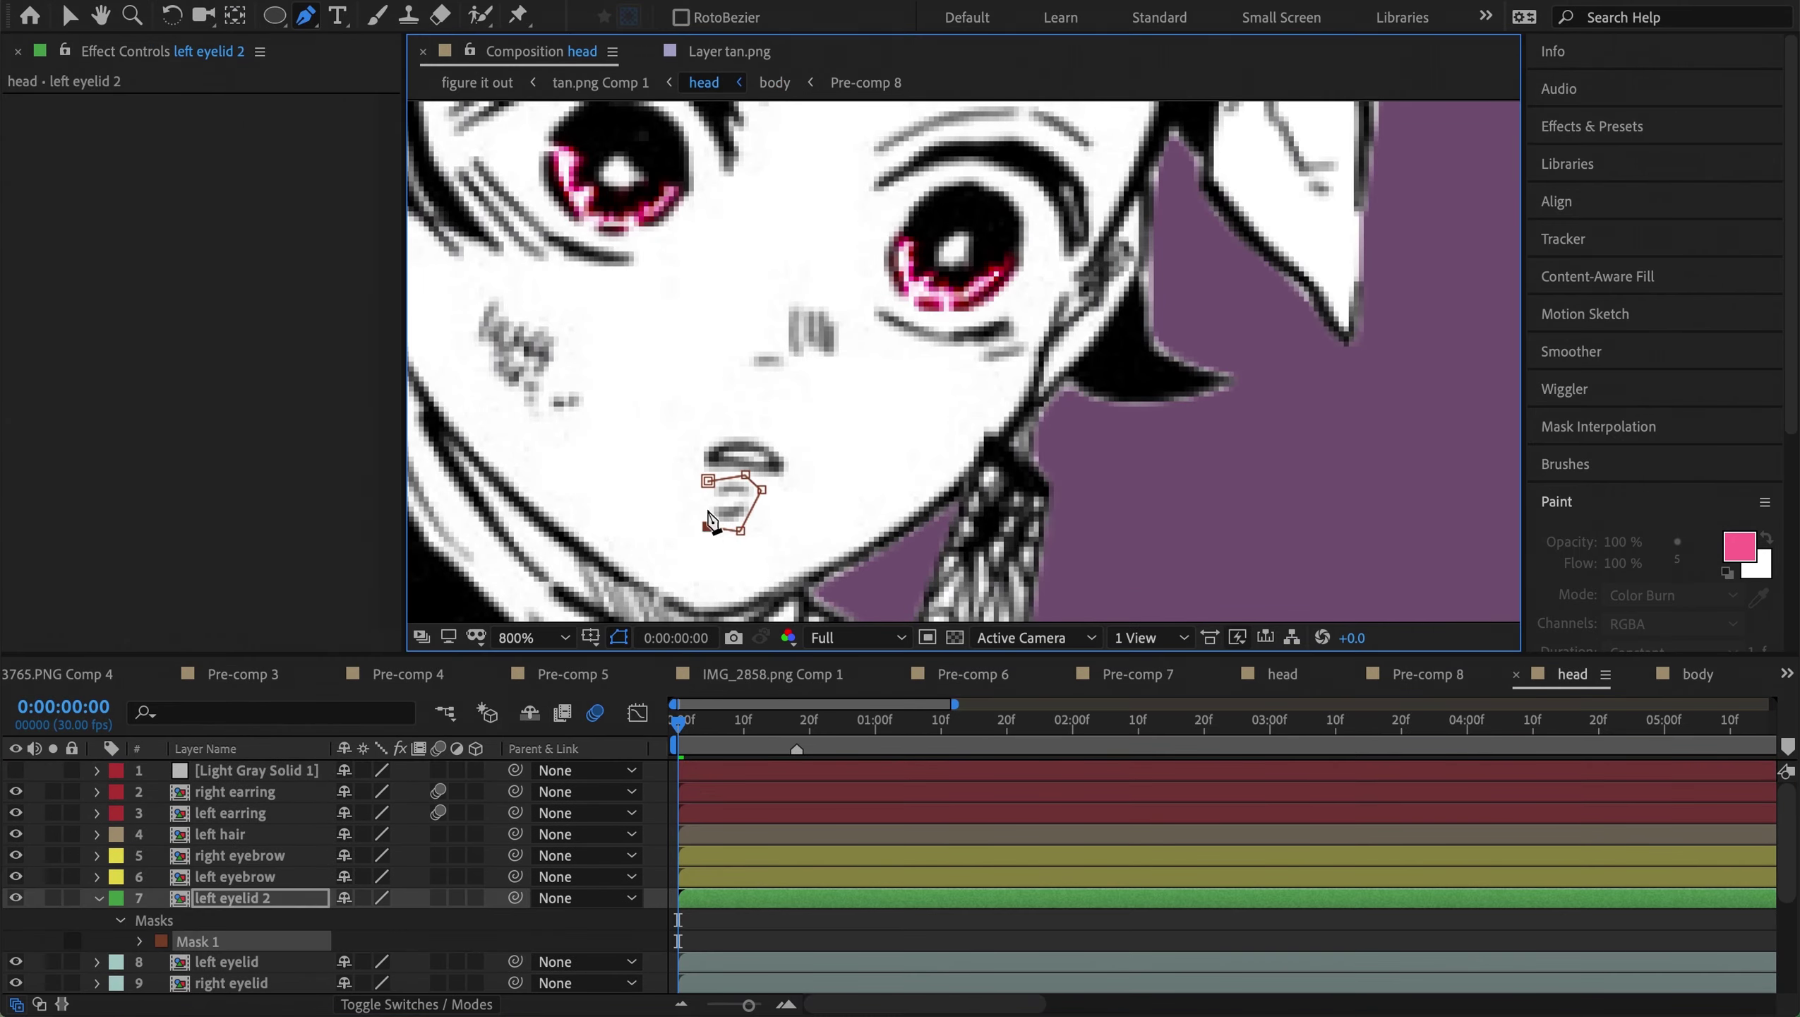
Rename the 'chind' layer to 'chin' and reveal its Position
right_click(255, 898)
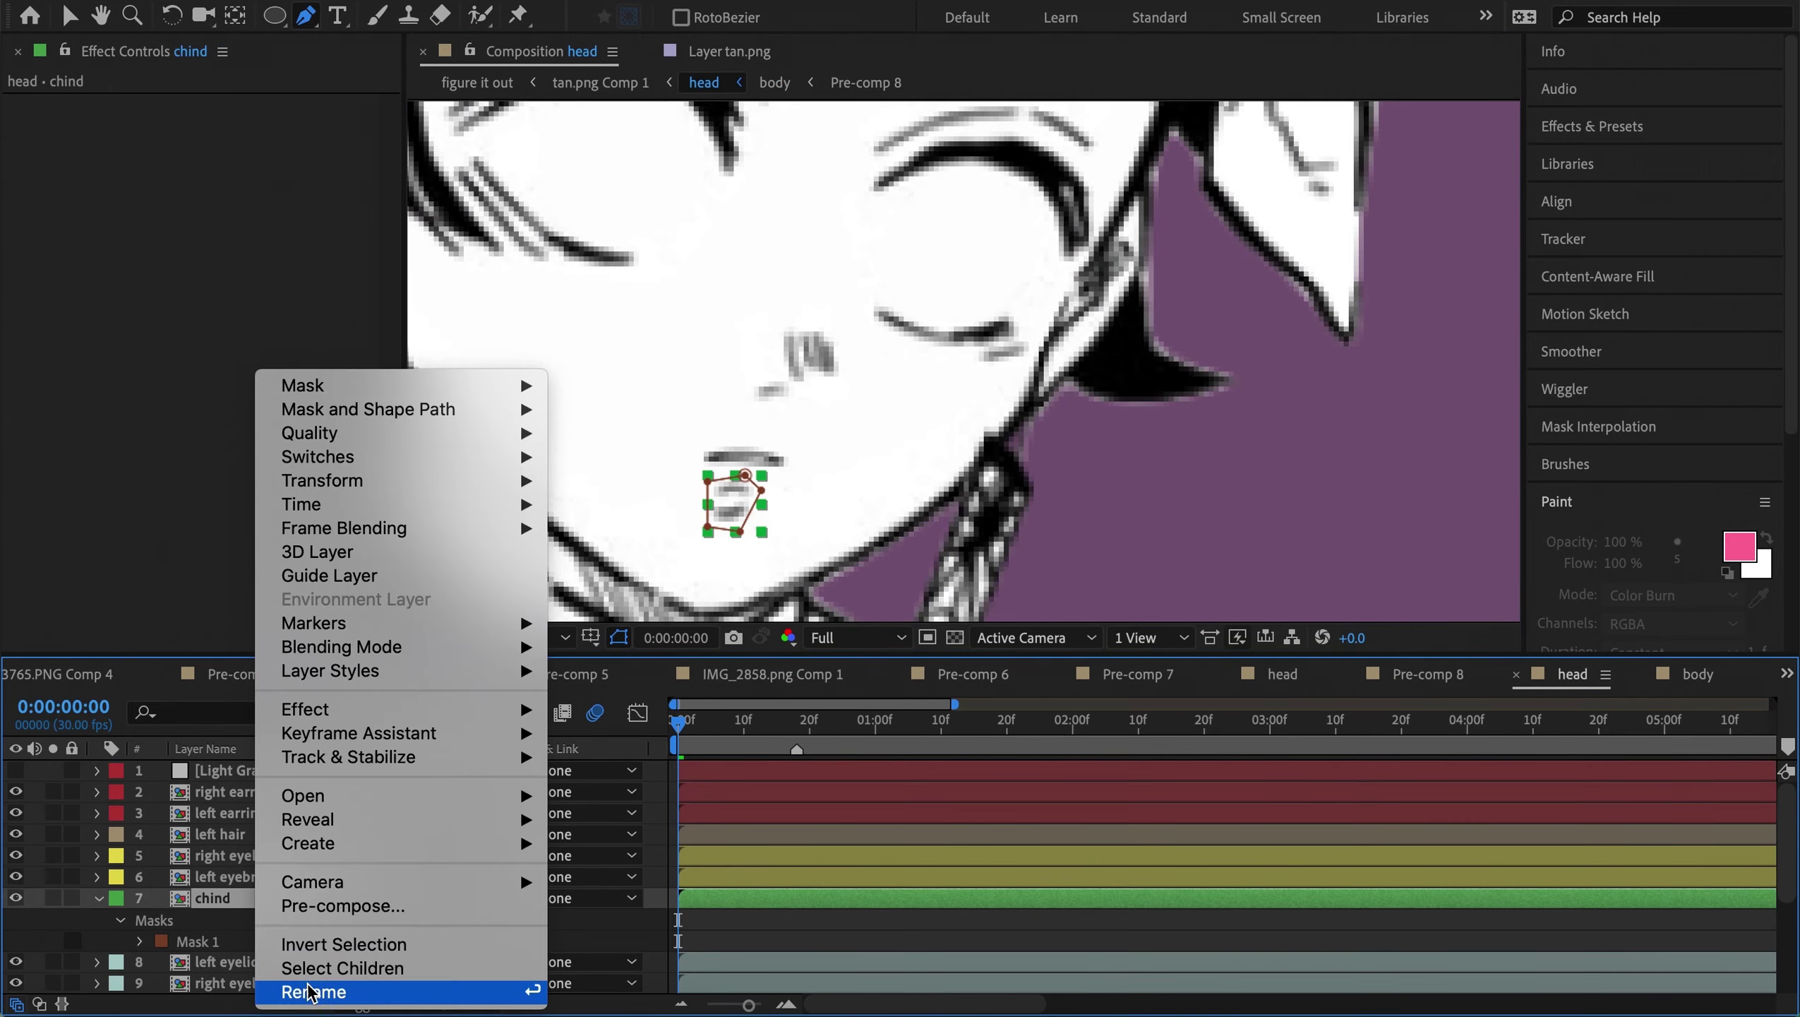
left_click(309, 992)
key("BackSpace")
key("Return")
key("p")
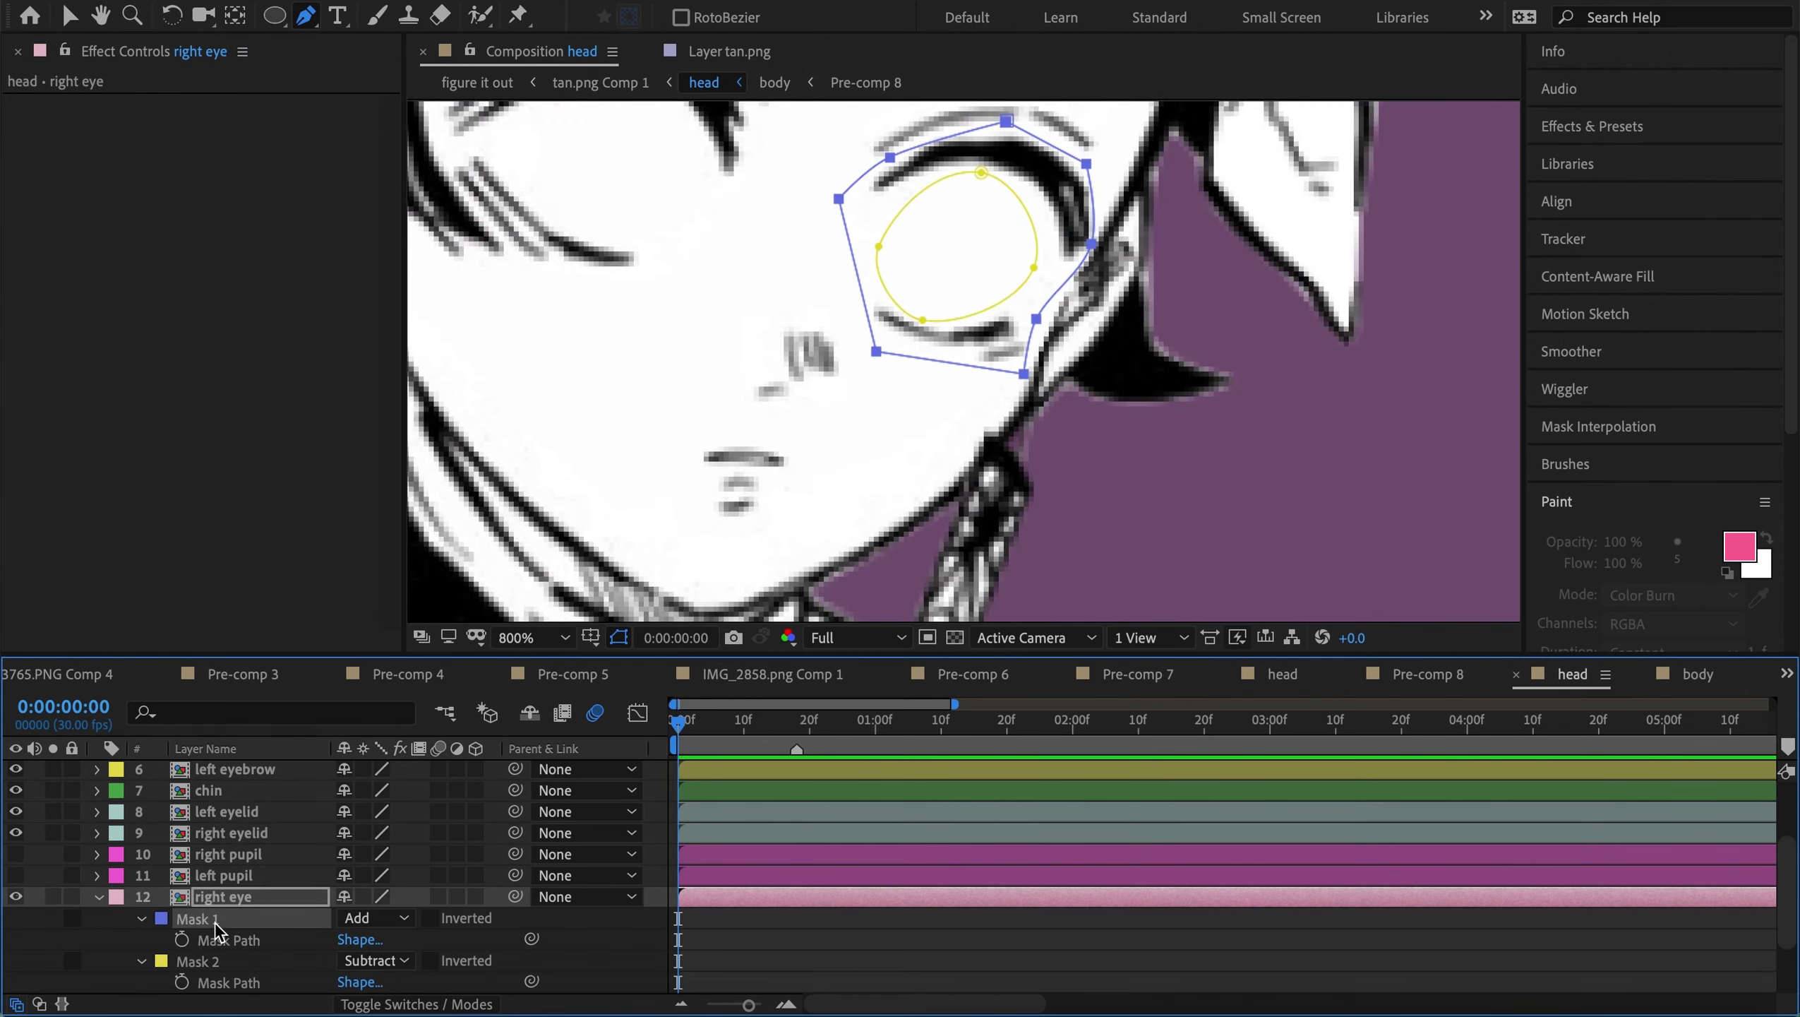
Pre-compose the right eye, rename it 'right lash', duplicate it and begin a lash mask
key("ctrl+shift+c")
key("Return")
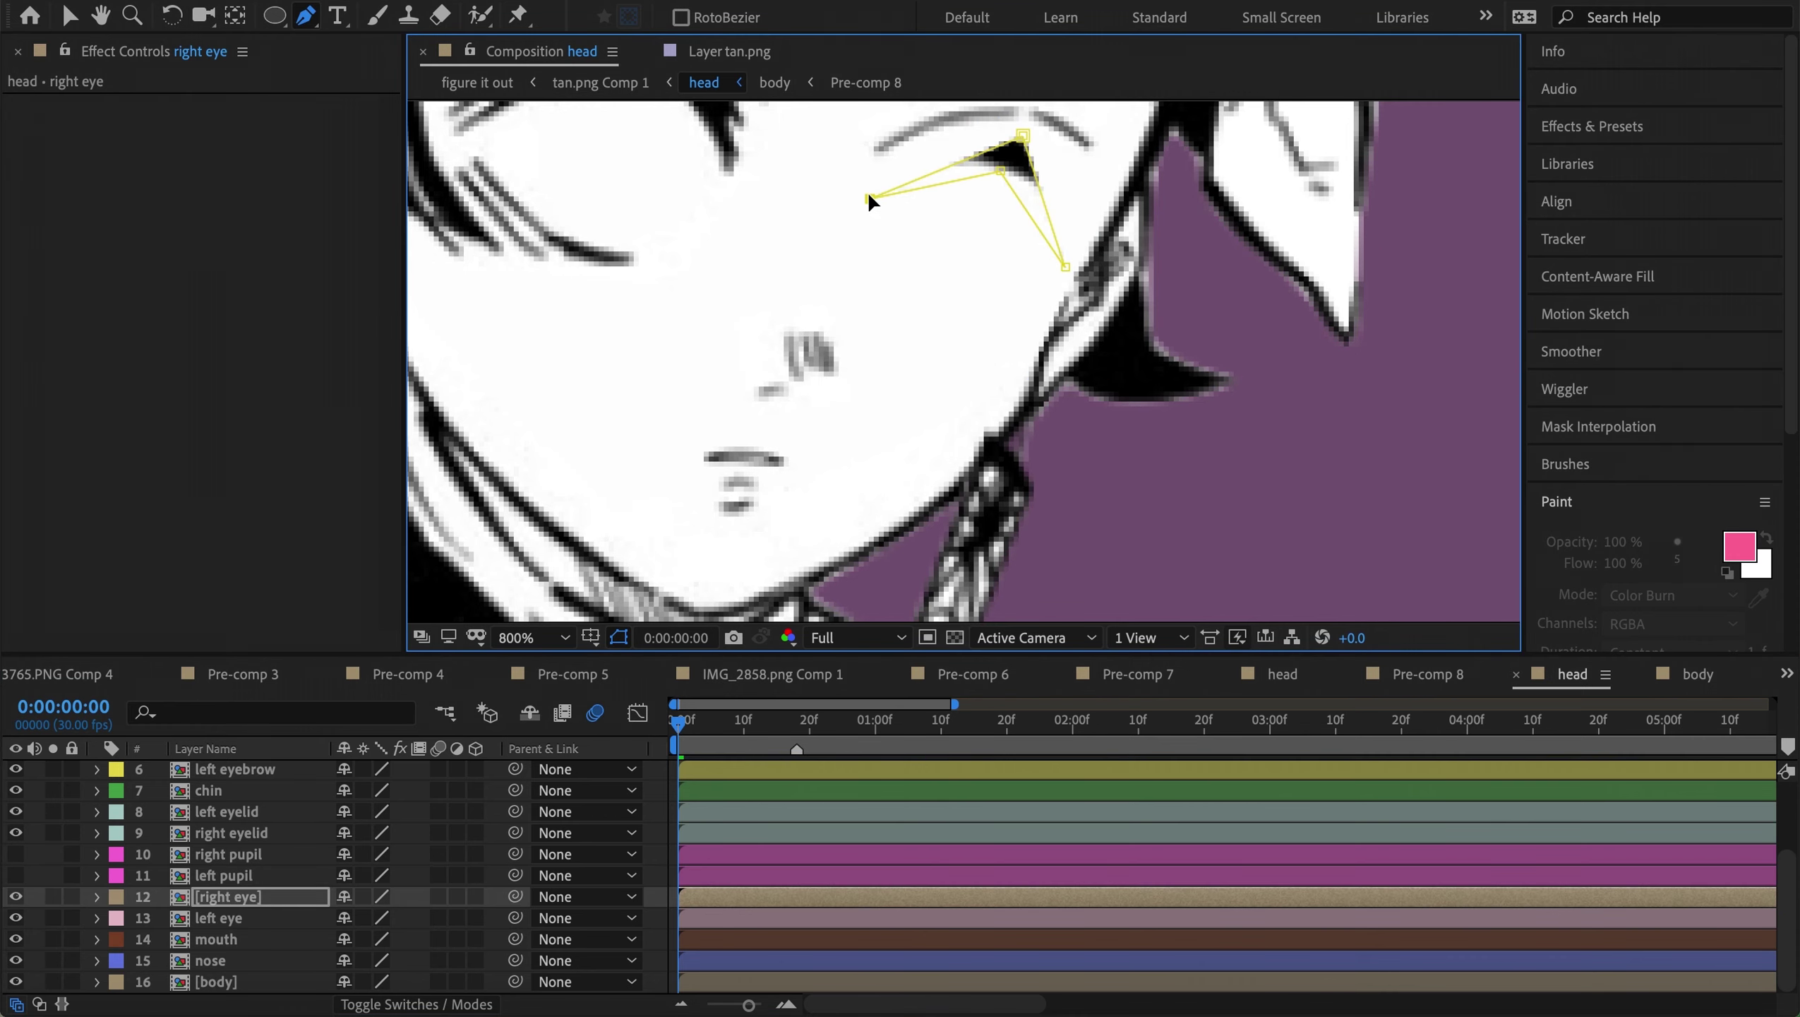
right_click(764, 897)
left_click(853, 989)
type("right lash")
key("Return")
key("ctrl+d")
left_click(263, 918)
left_click(873, 375)
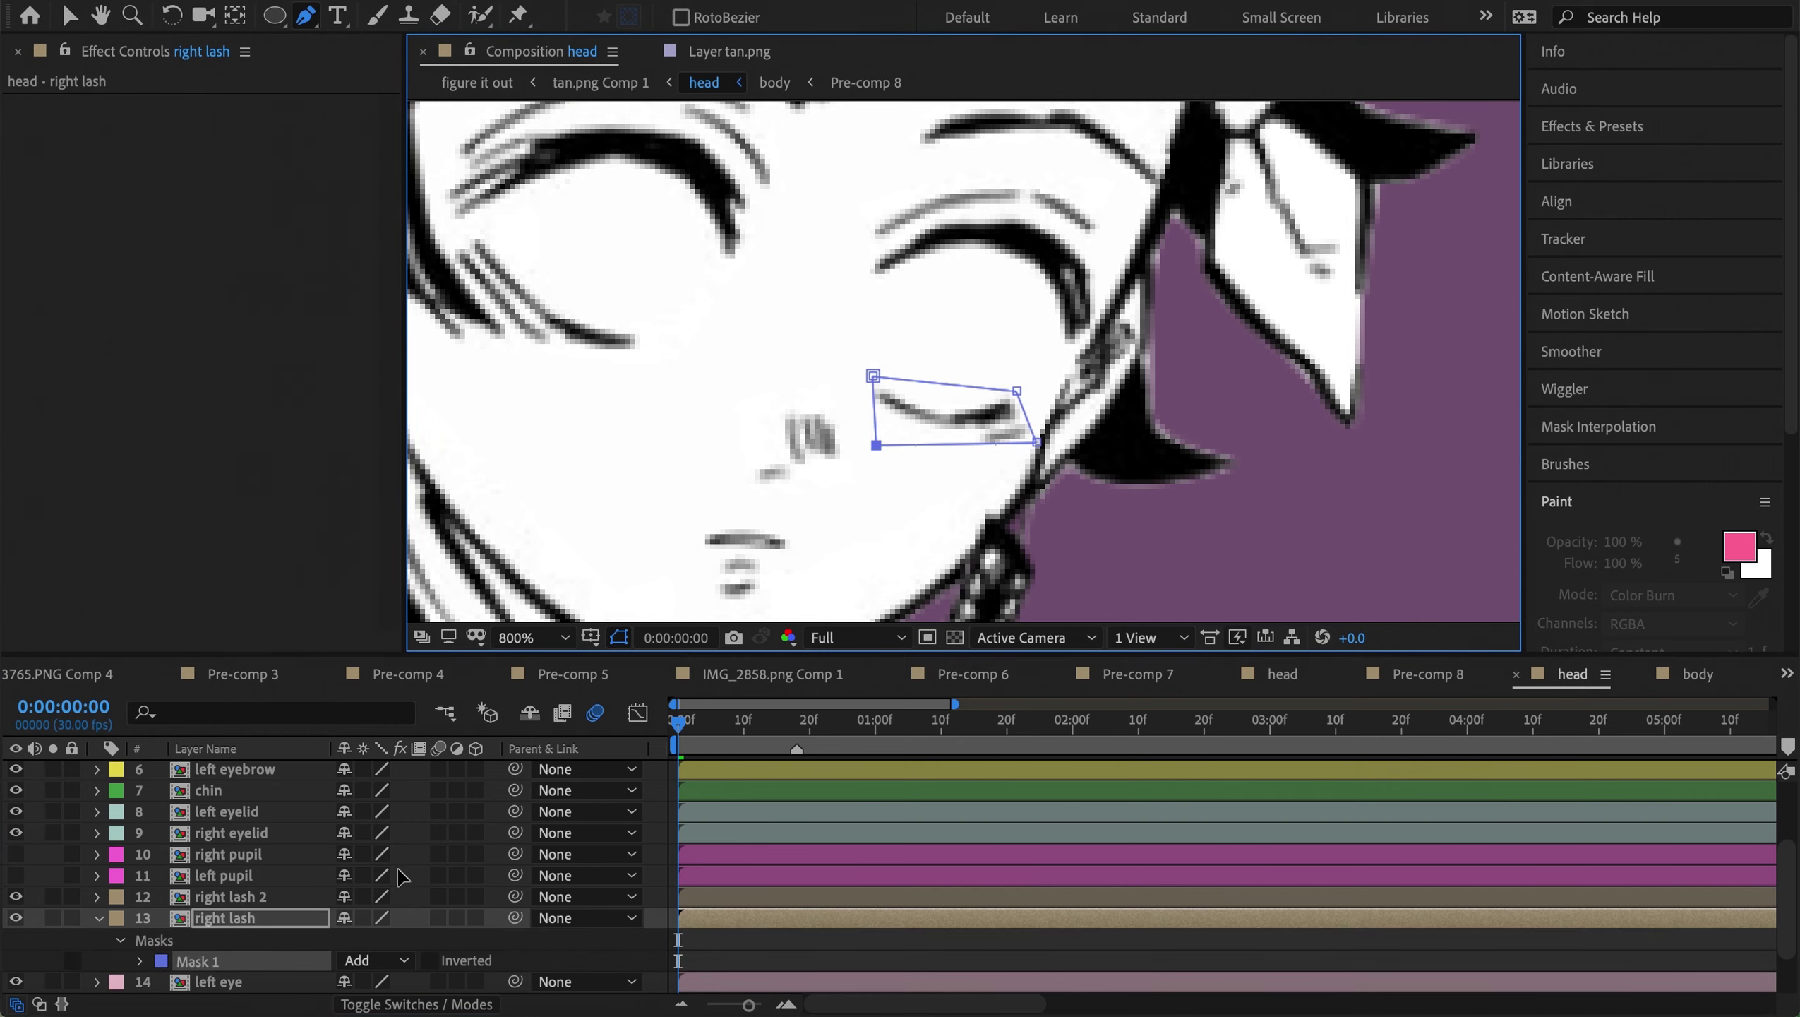
Pre-compose the left eye layer and name the new precomp 'left e'
key("ctrl+z")
key("ctrl+Down")
key("ctrl+shift+c")
key("Return")
key("Return")
type("left e")
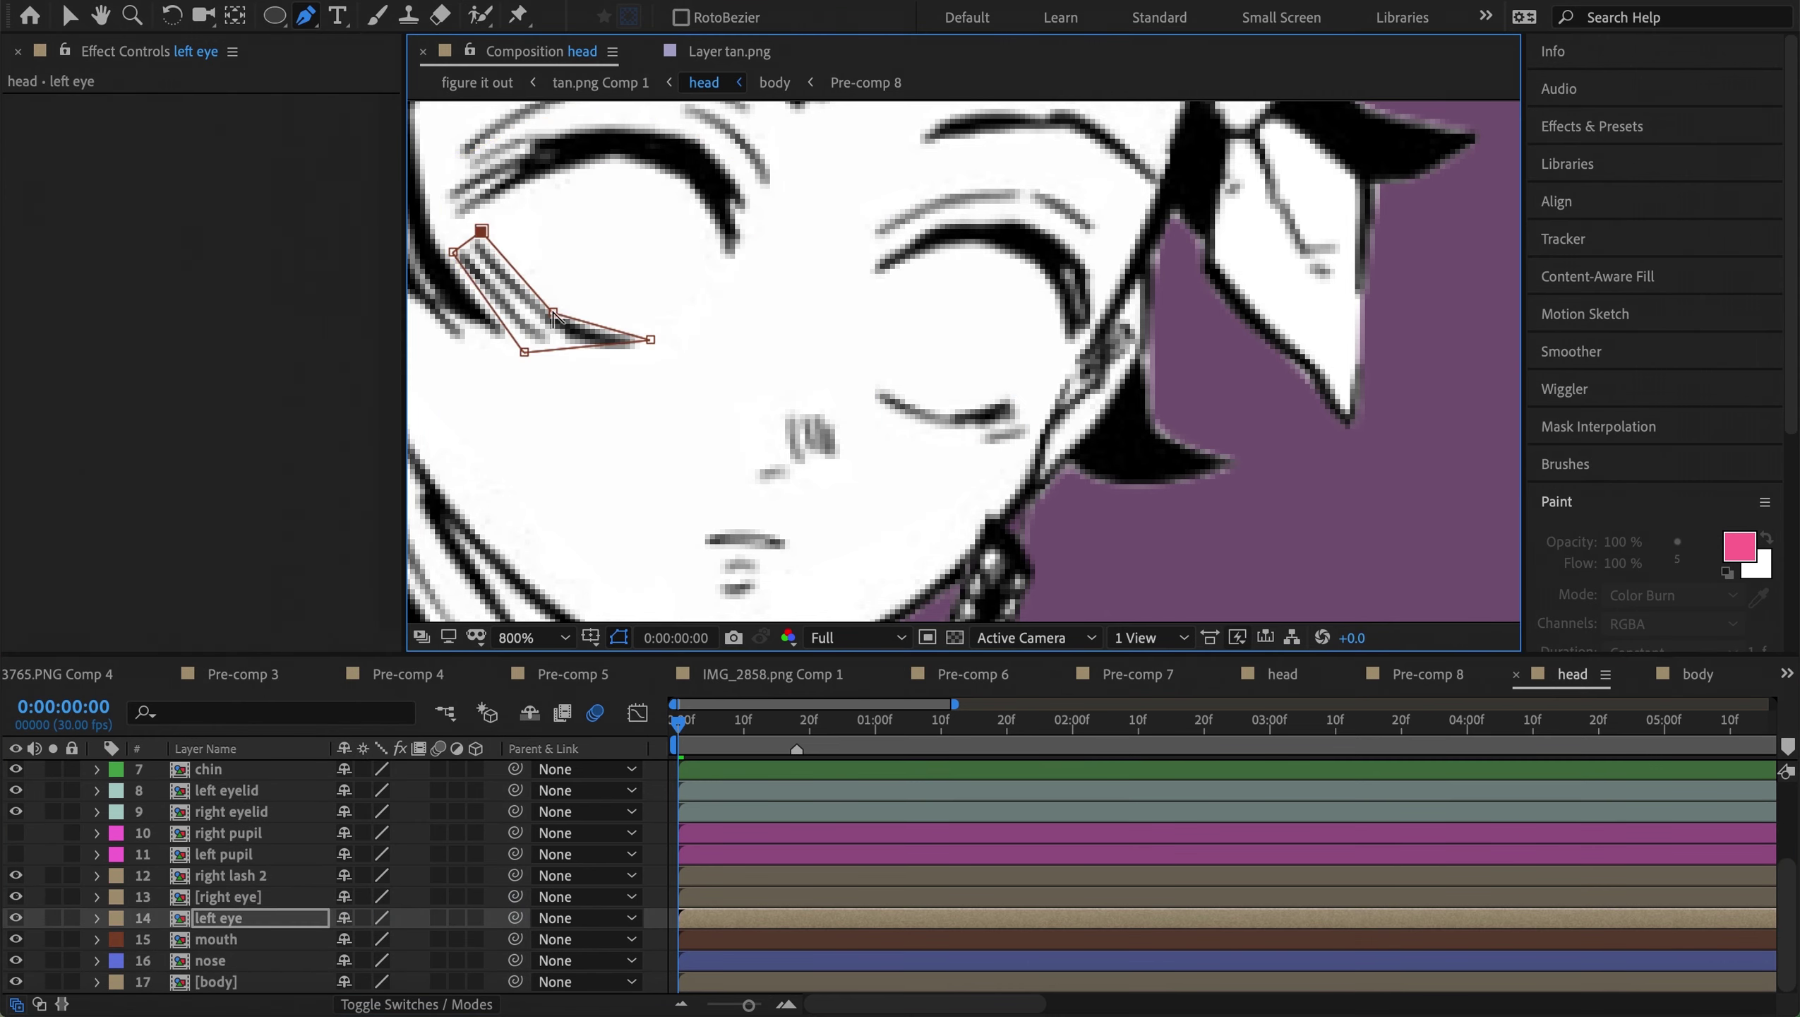
Duplicate the left eye and draw a curved Pen mask around its upper lash
key("ctrl+d")
left_click(441, 210)
left_click(464, 228)
left_click(630, 171)
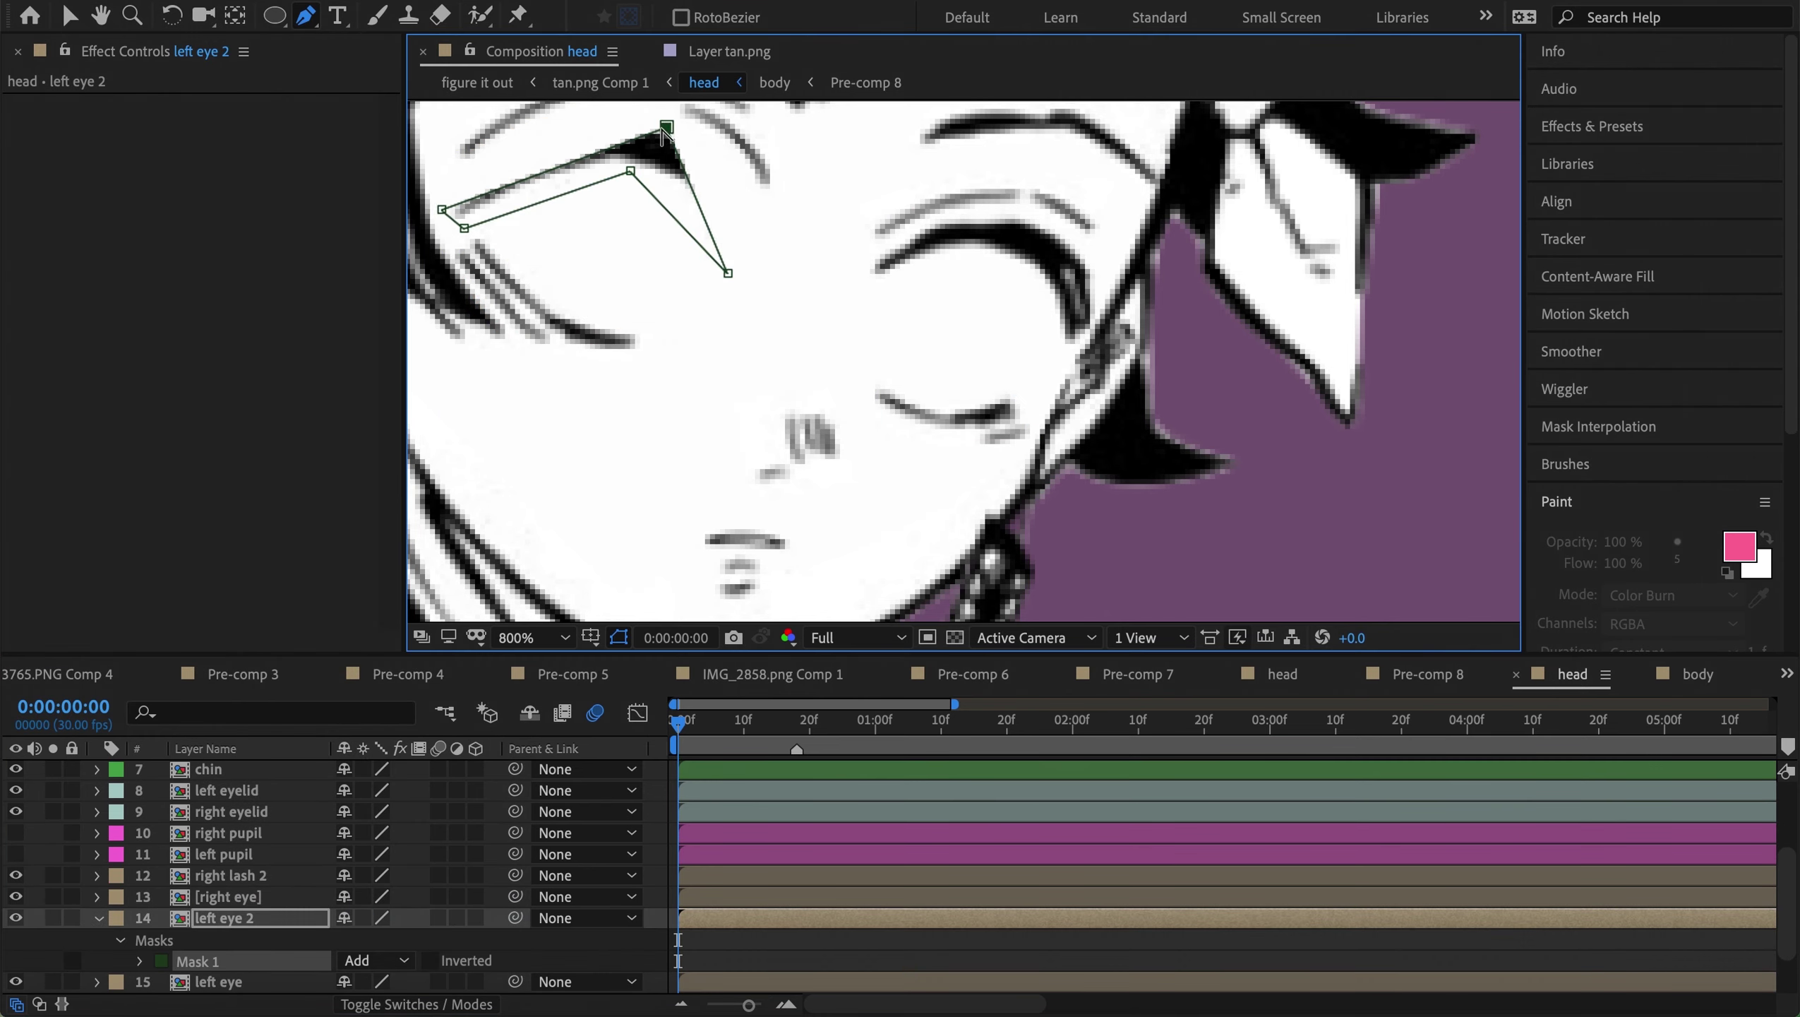
left_click_drag(663, 134, 535, 169)
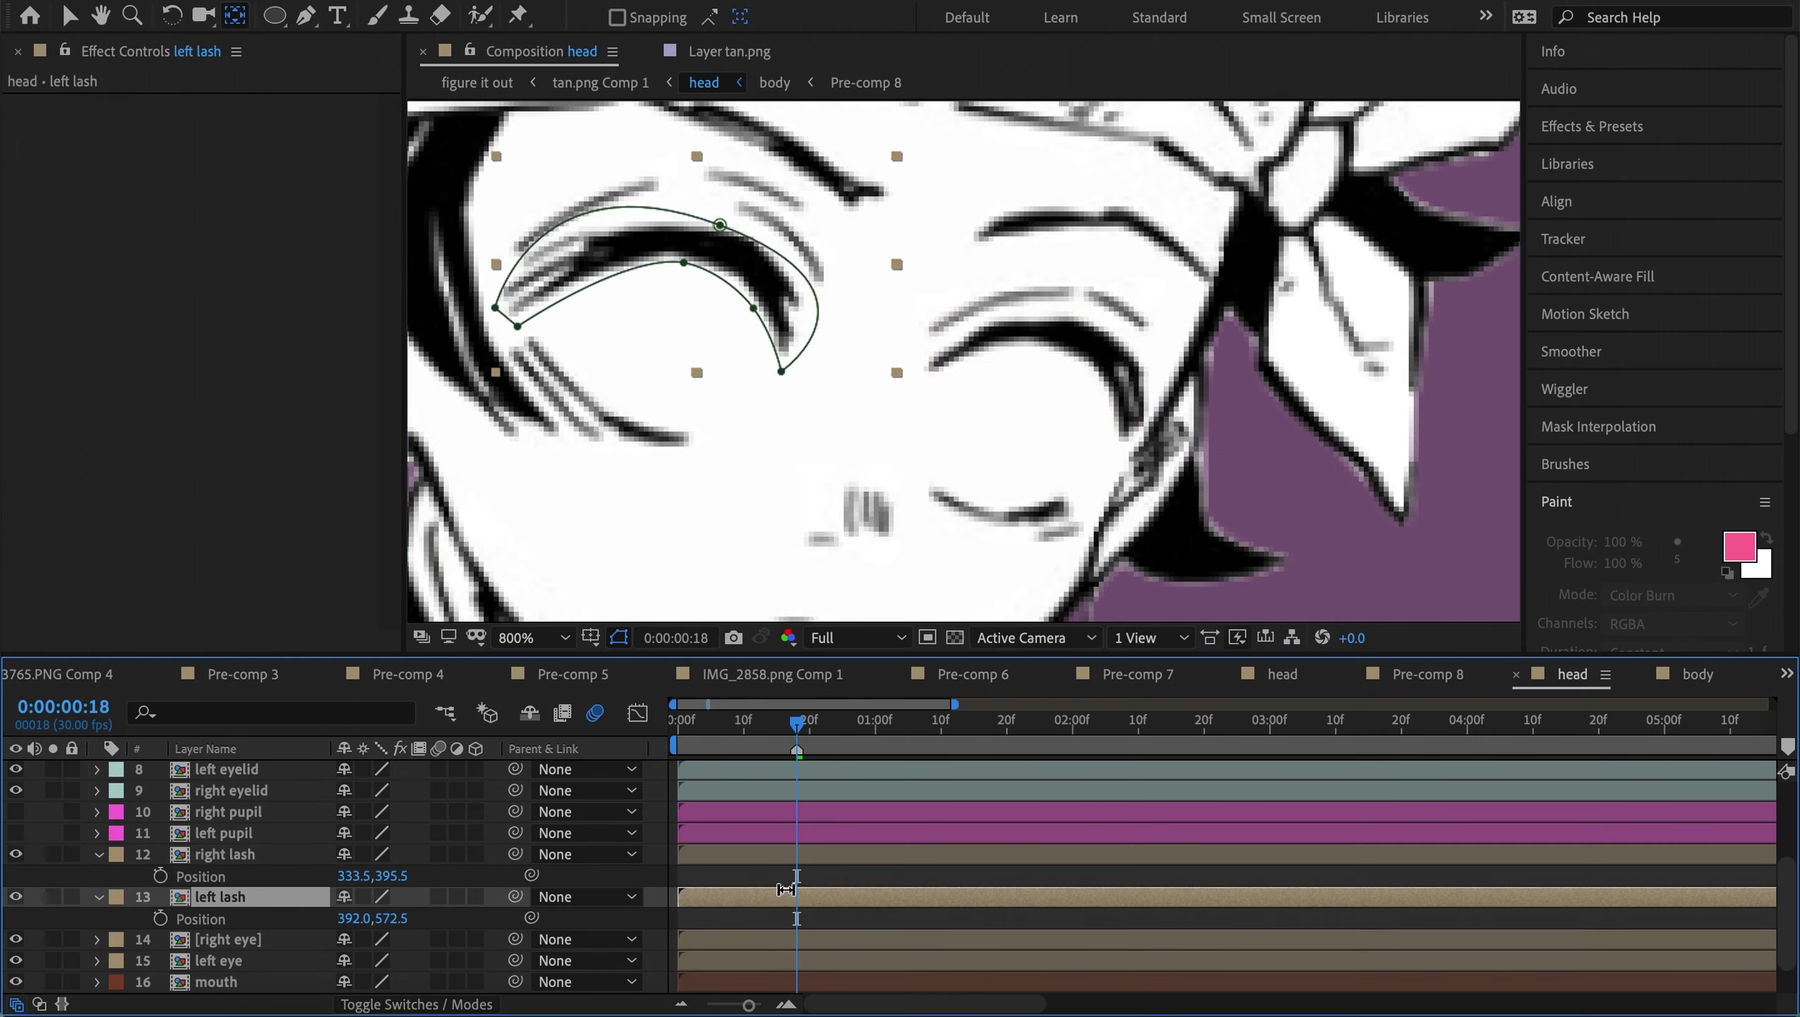
Place puppet pins on both lashes and bend the right lash downward at frame 18
key("shift+r")
key("ctrl+p")
left_click(705, 232)
key("k")
left_click(947, 354)
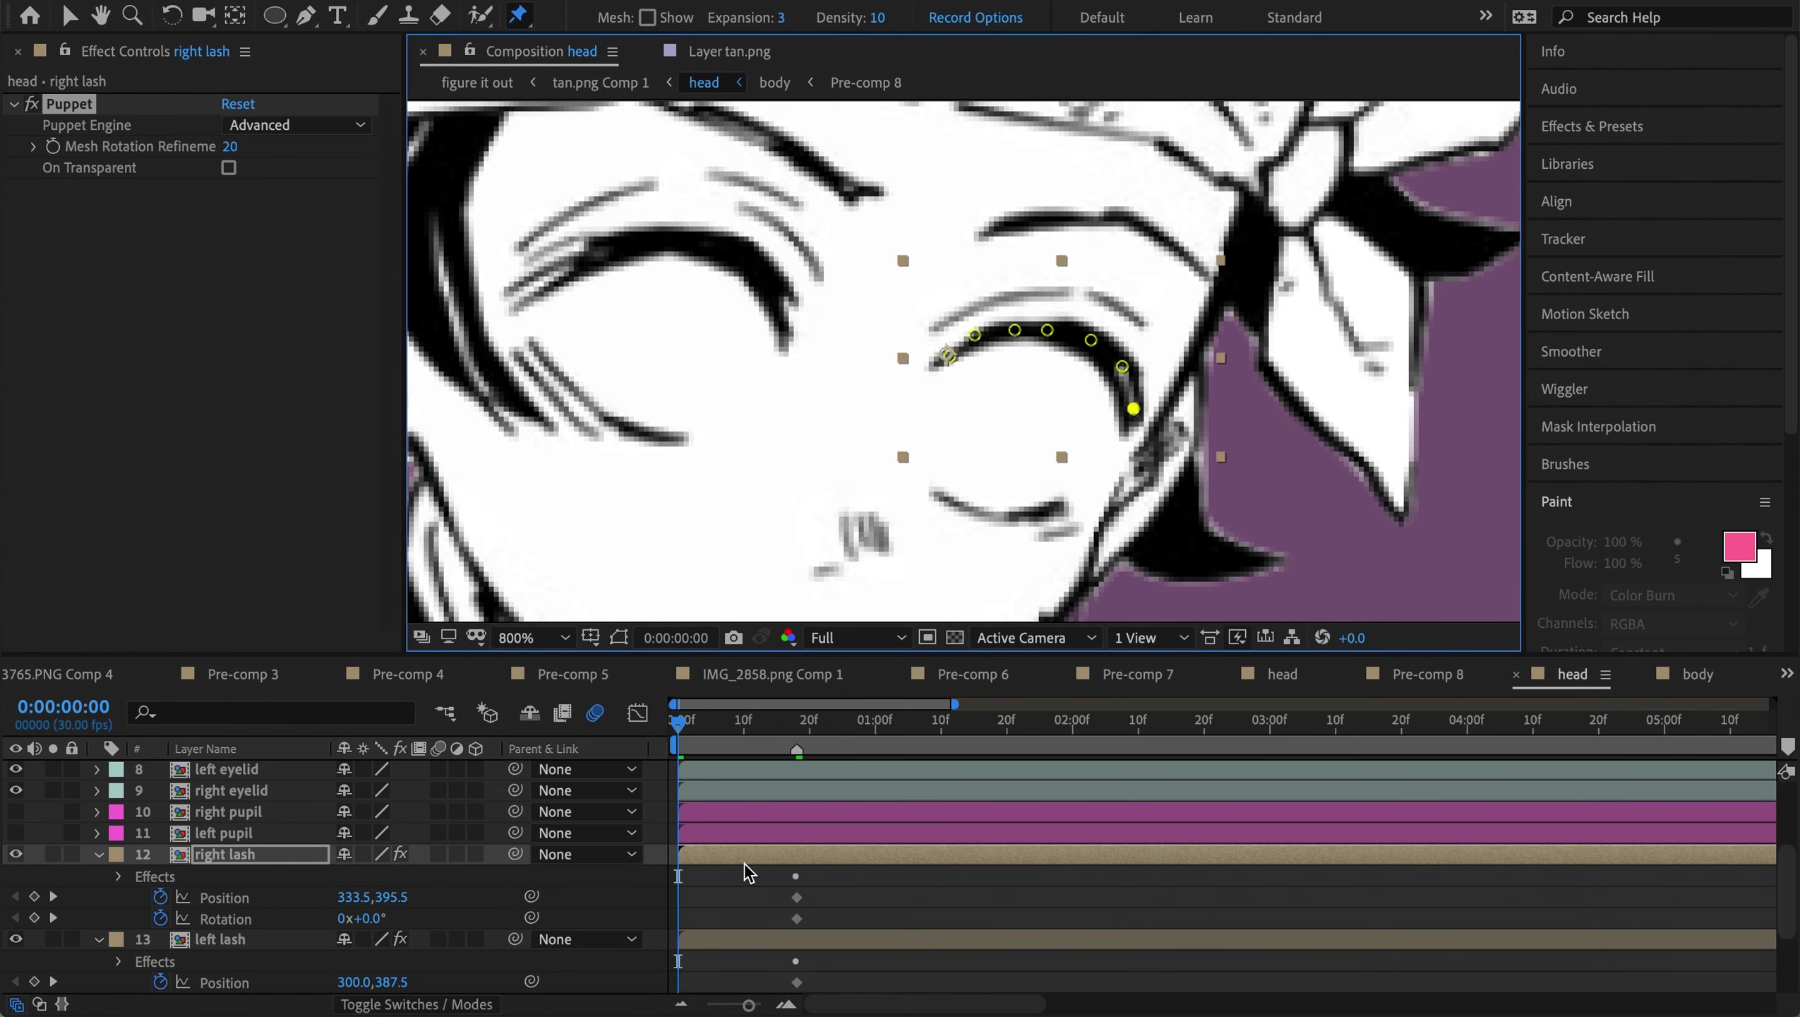
scroll(779, 842, "down", 2)
left_click_drag(395, 854, 408, 863)
left_click_drag(990, 415, 987, 484)
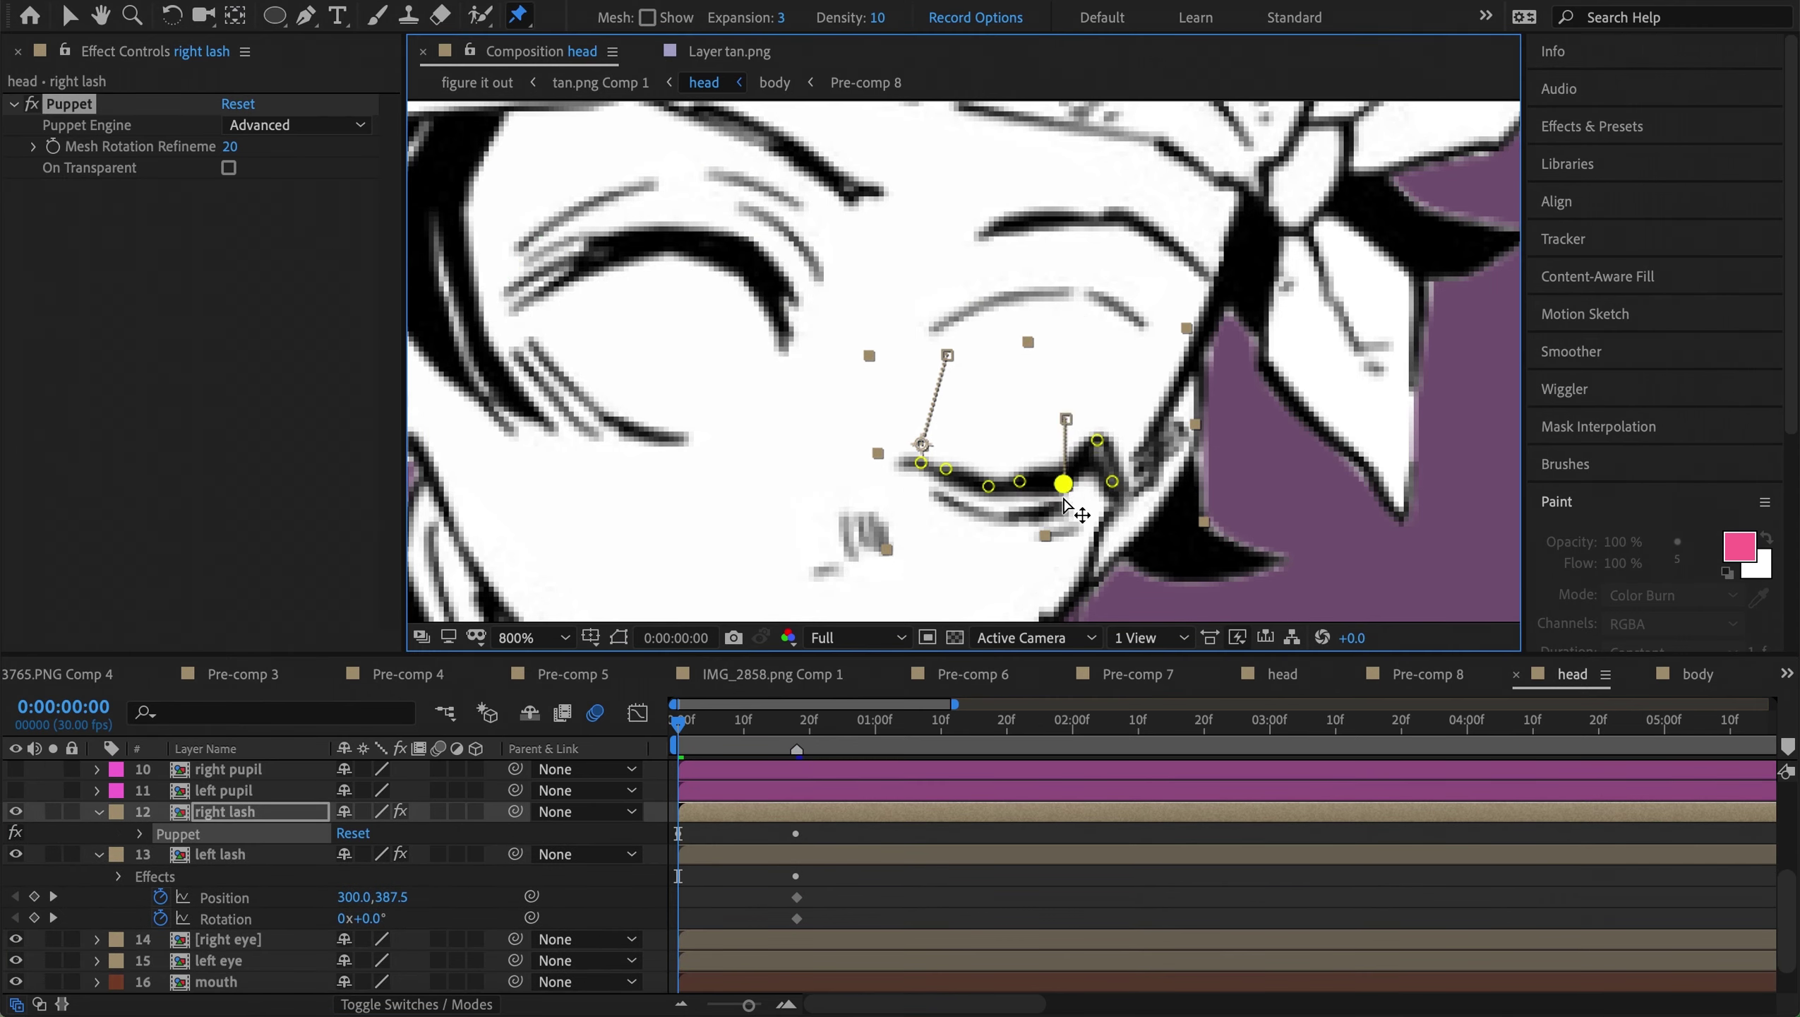
left_click(954, 498)
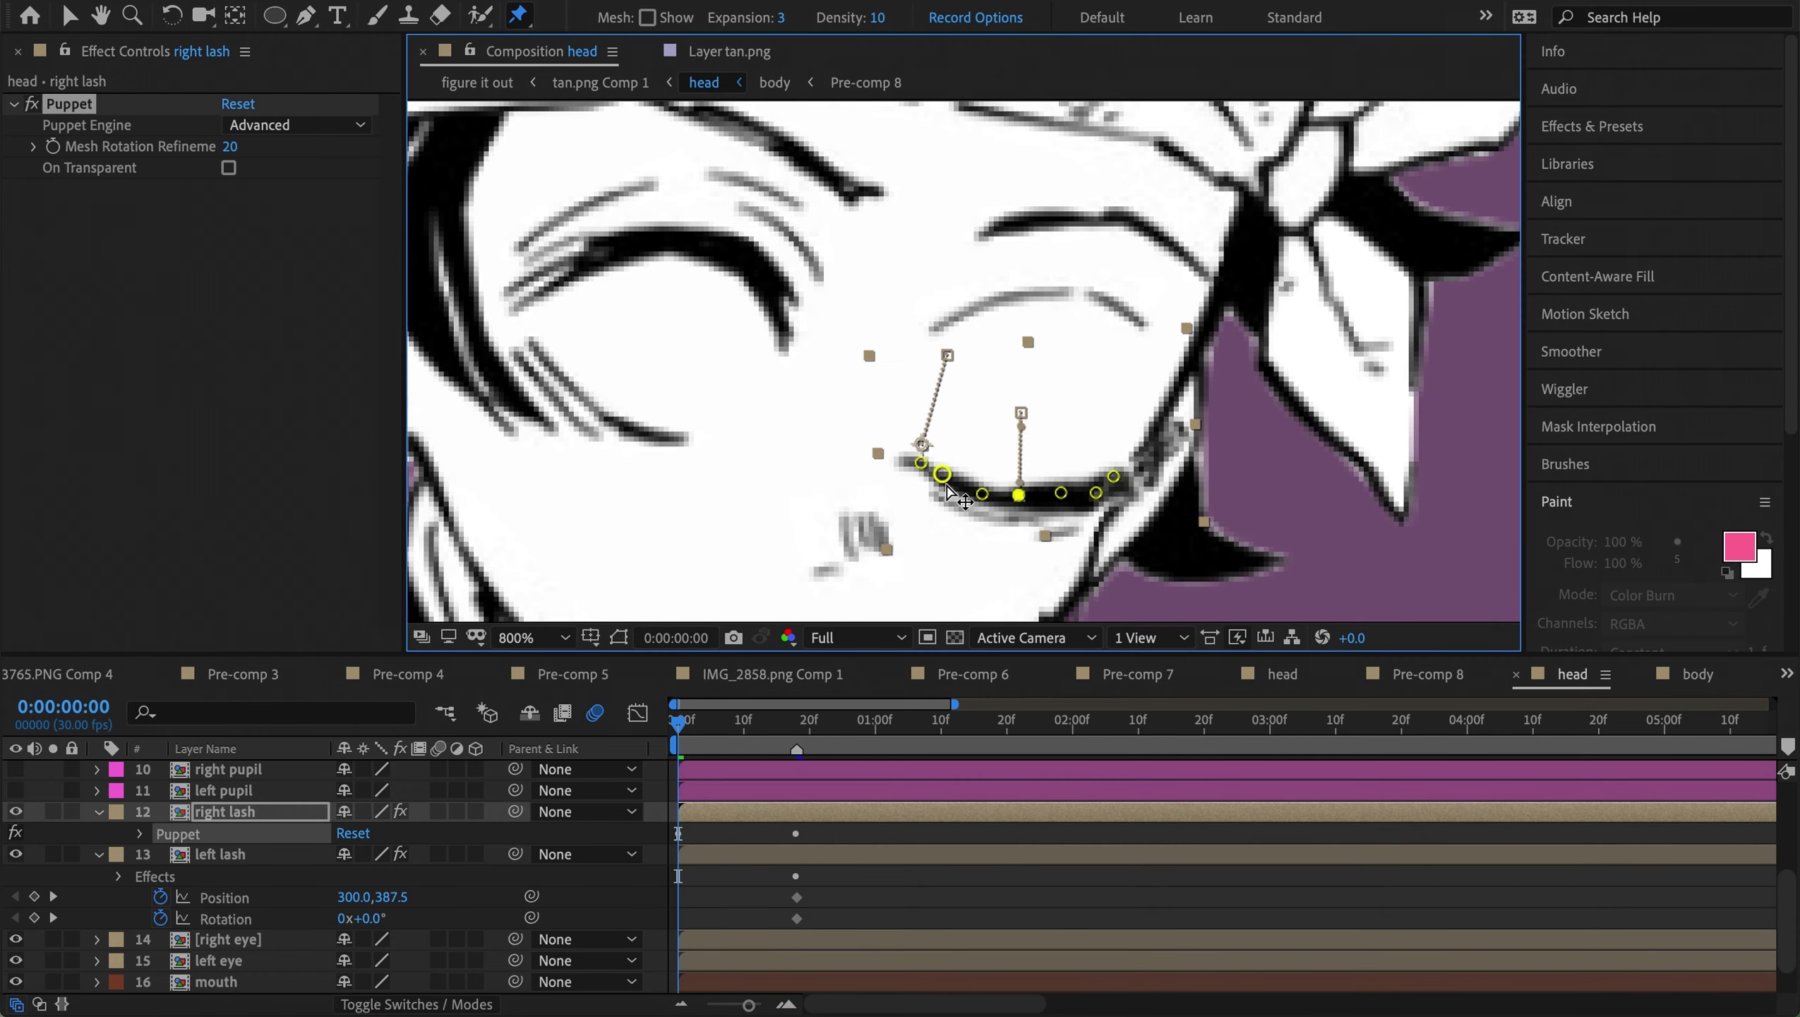
Lower the left lash to position 402.5 and check its Puppet pins, then deselect all
left_click(221, 855)
left_click_drag(384, 897, 408, 898)
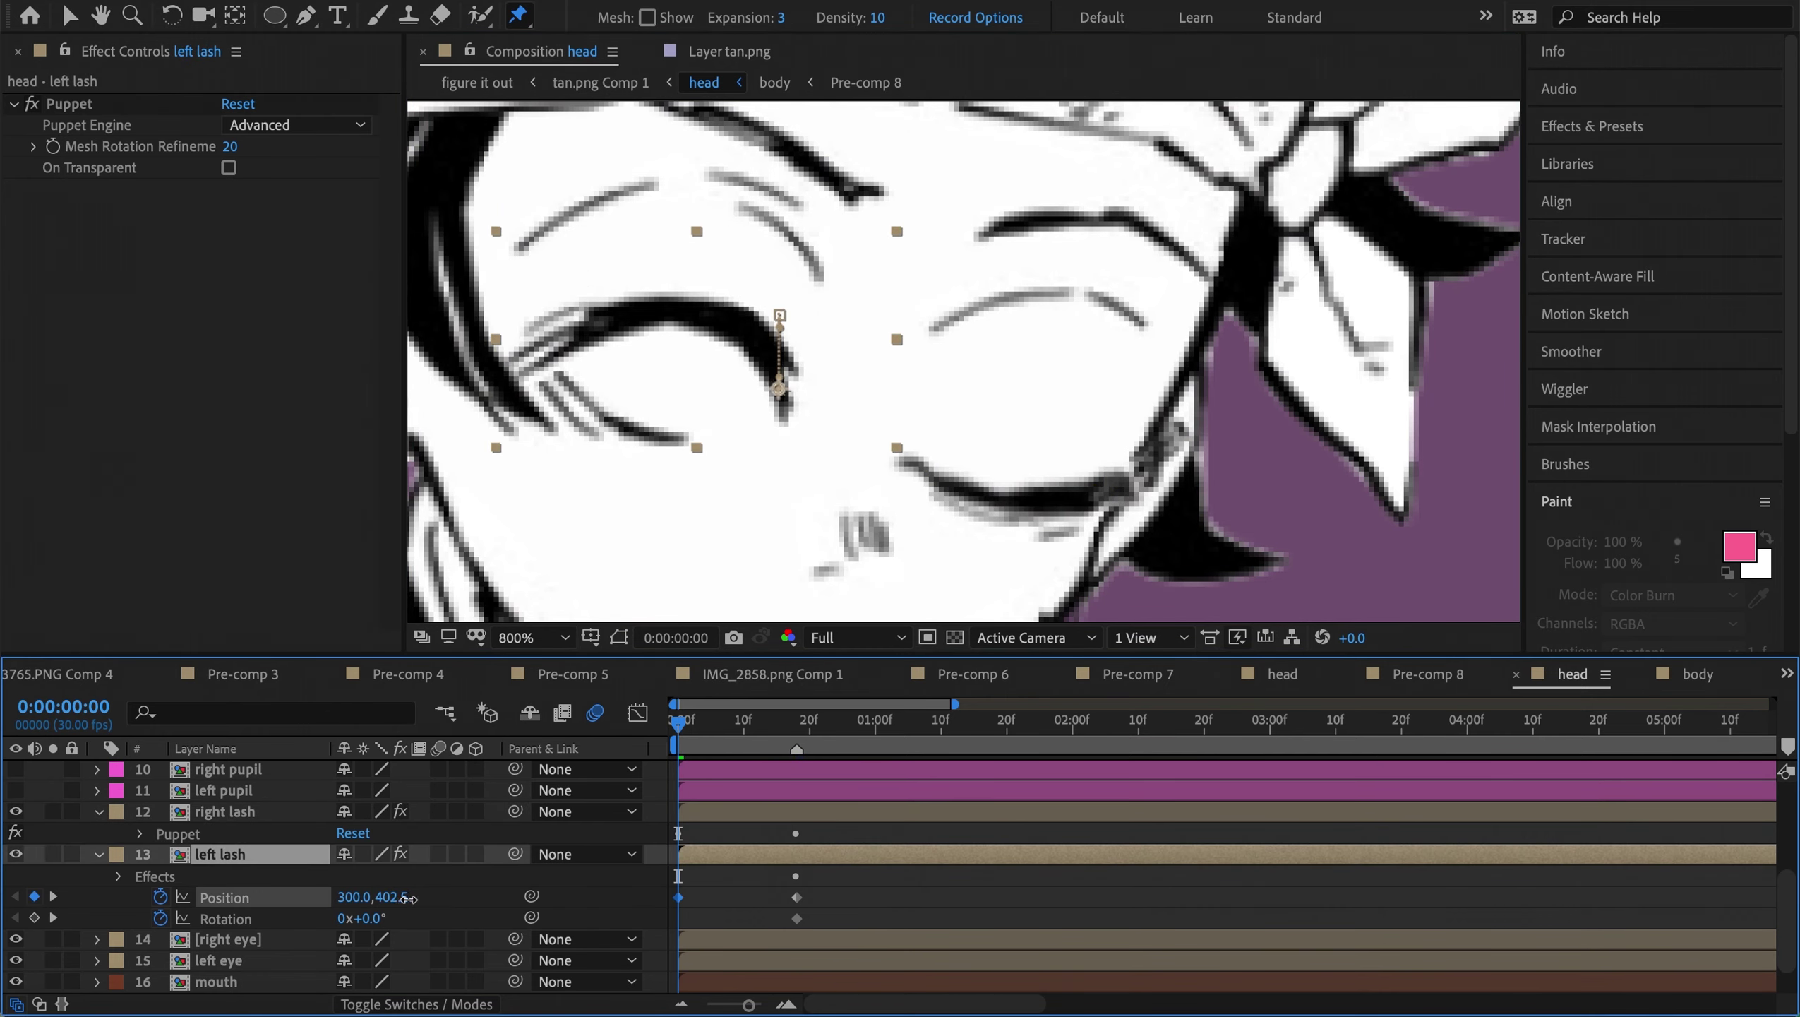
key("e")
left_click(612, 314)
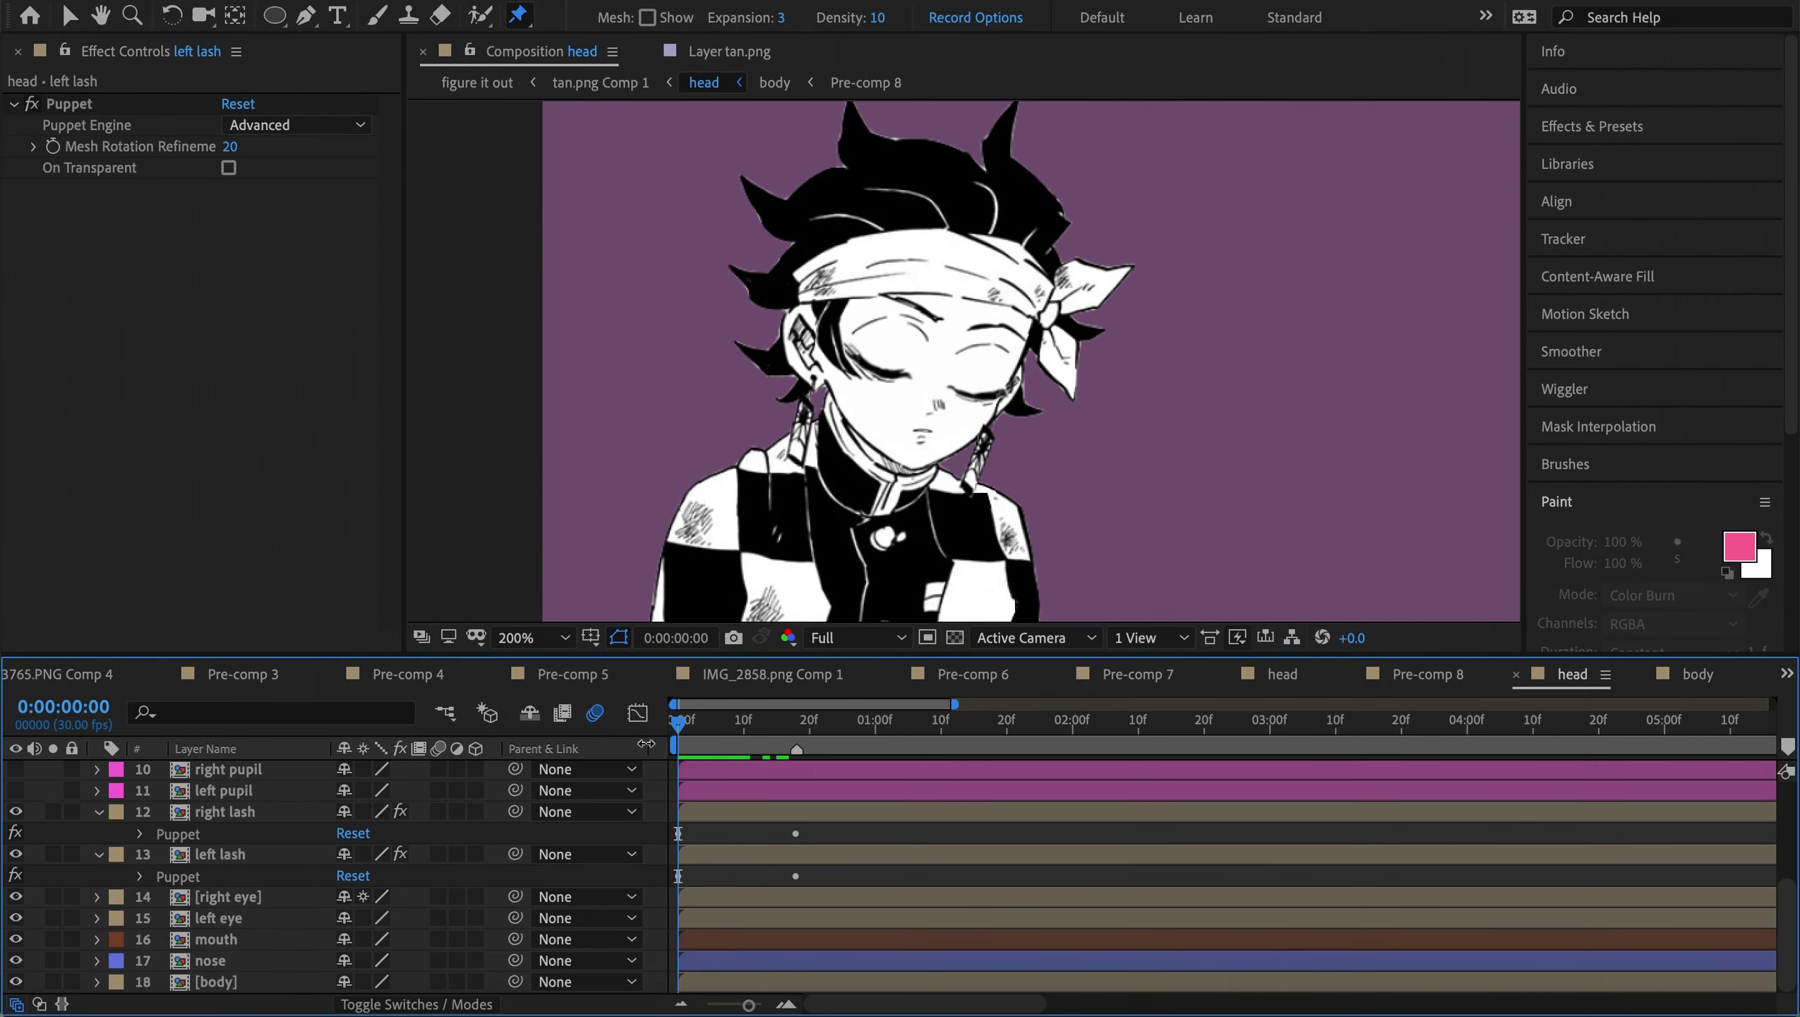
left_click(224, 812)
left_click(221, 855)
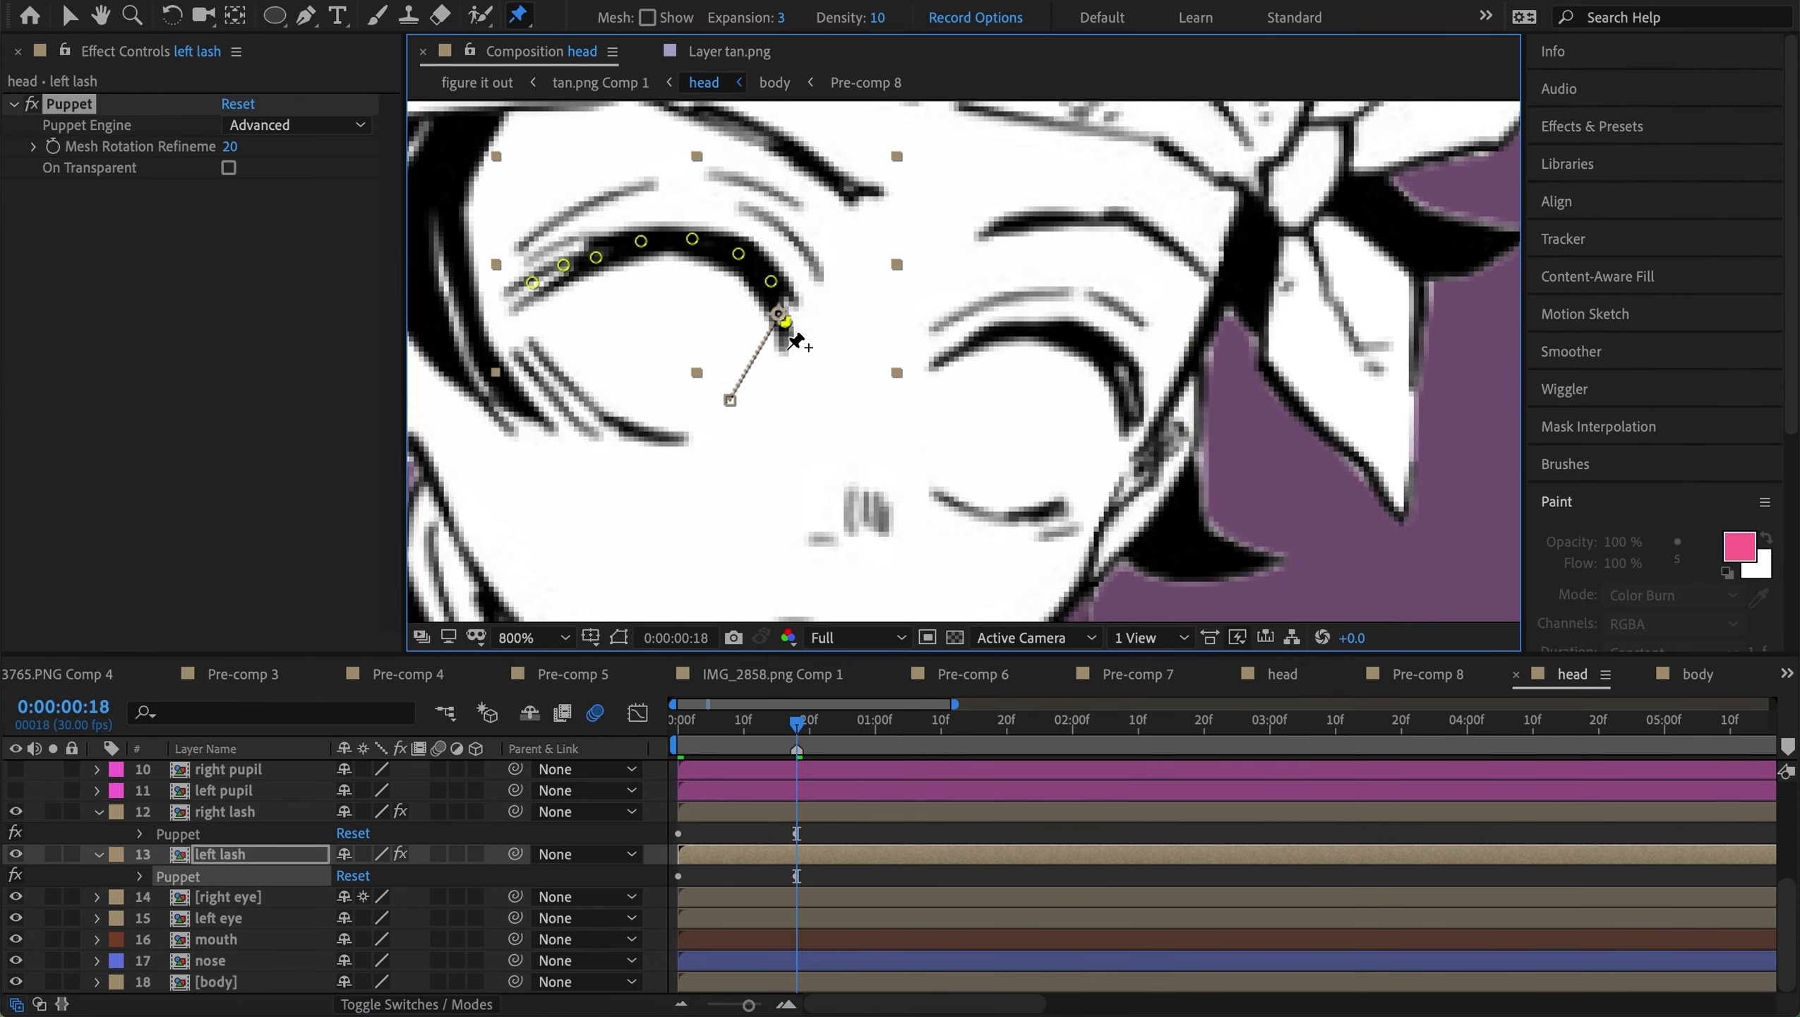
left_click(723, 838)
scroll(290, 832, "up", 3)
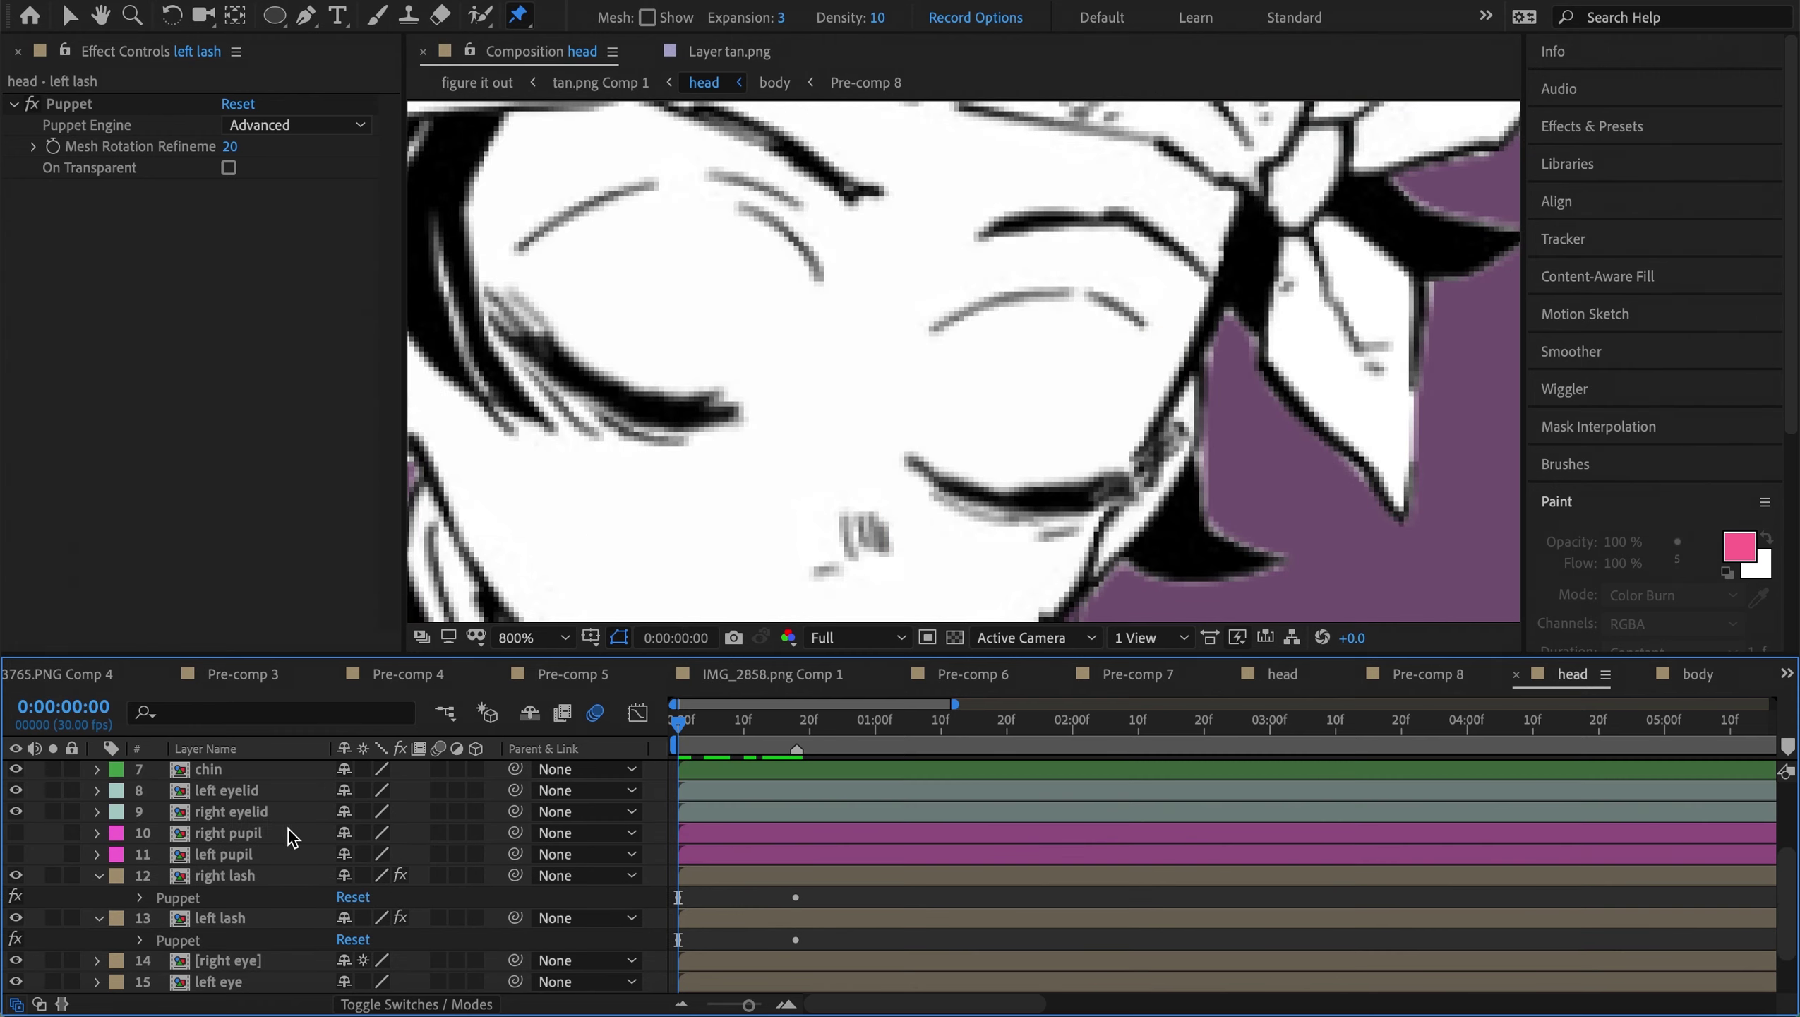
Select the eyelid layers at frame 18 and reveal their Rotation
left_click(228, 812)
left_click(231, 854)
key("v")
key("k")
scroll(973, 358, "down", 4)
scroll(973, 358, "up", 4)
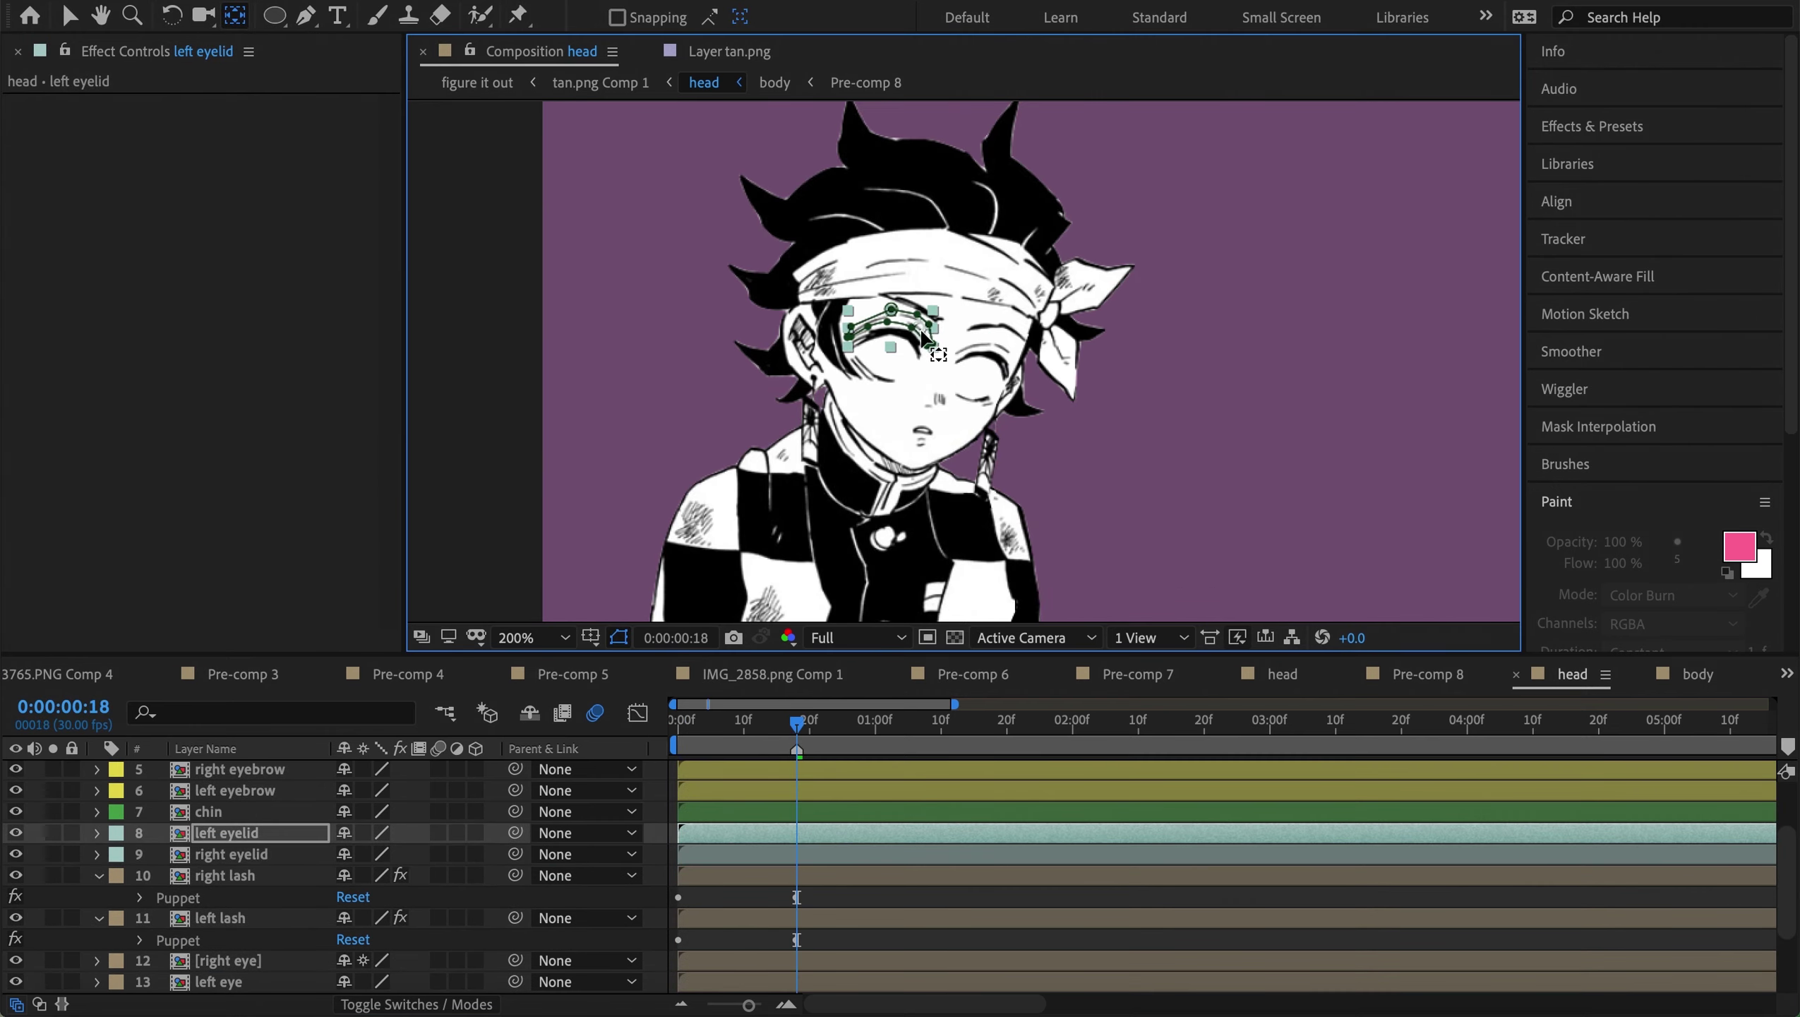
key("r")
Add puppet pins to both eyelids and key the left eyelid's 16° rotation at frame 0
left_click(227, 833)
key("ctrl+p")
left_click(951, 311)
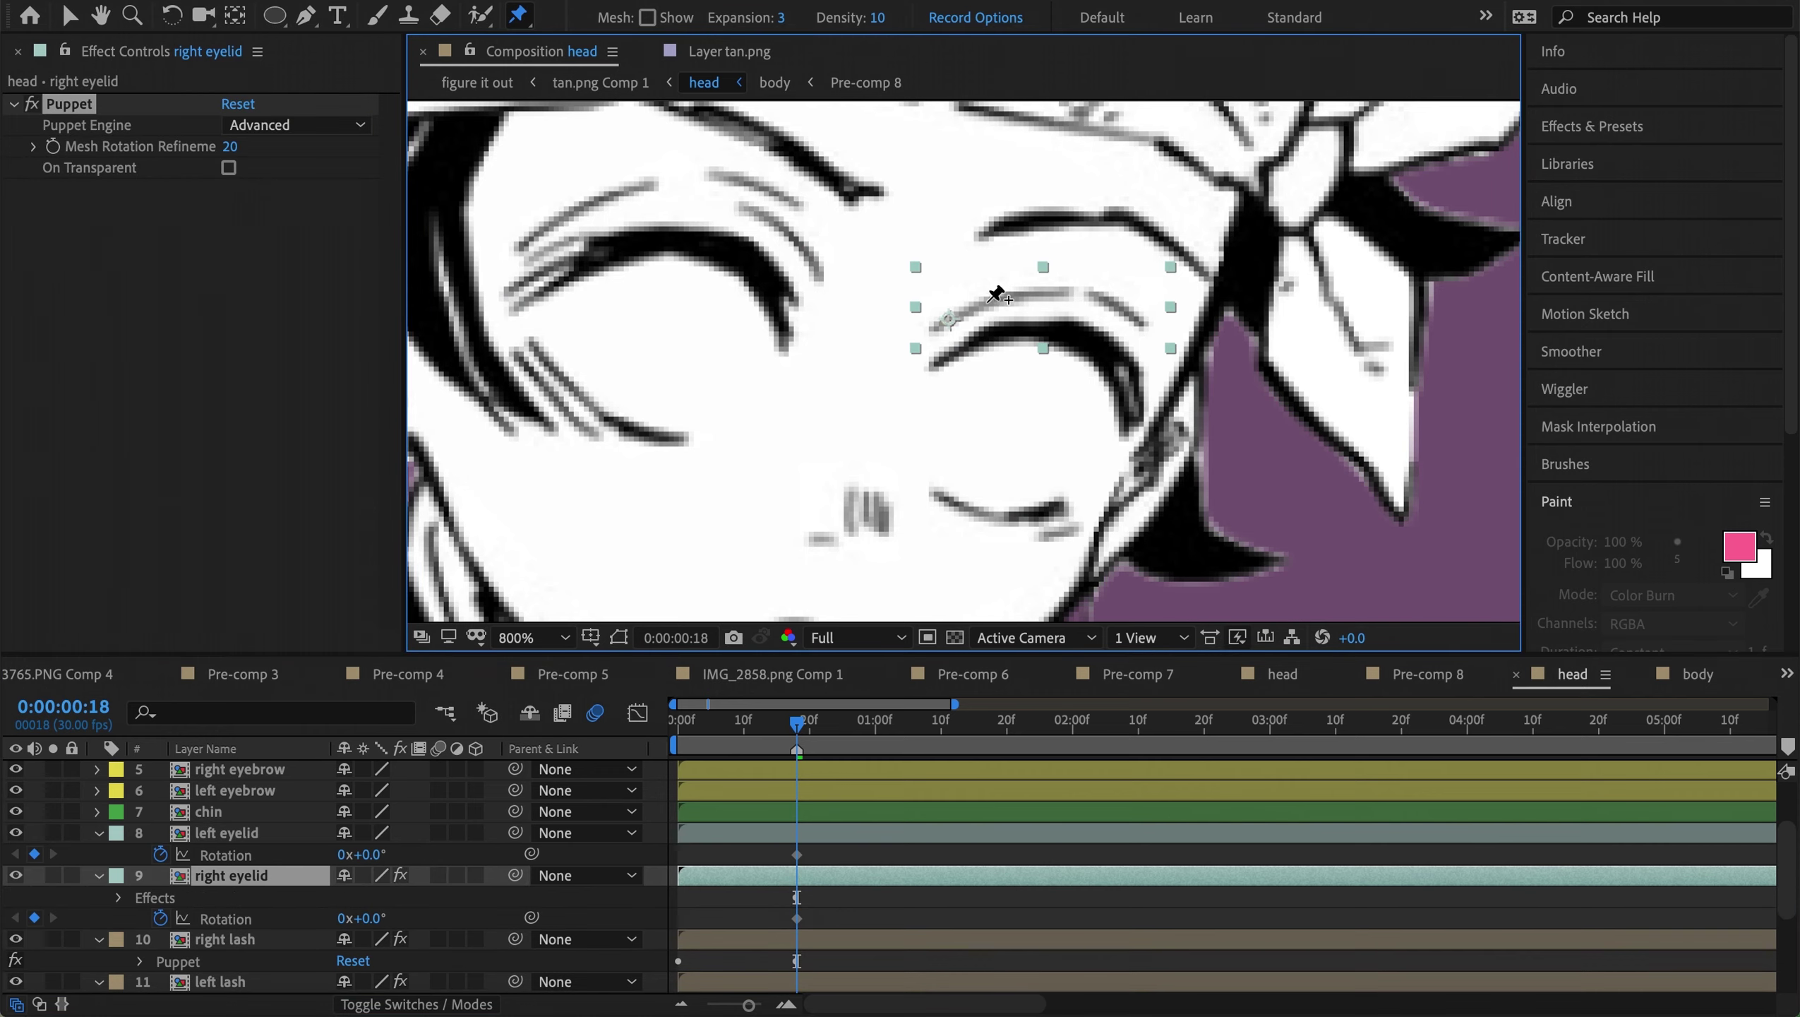
left_click(796, 231)
key("Home")
left_click_drag(360, 854, 402, 854)
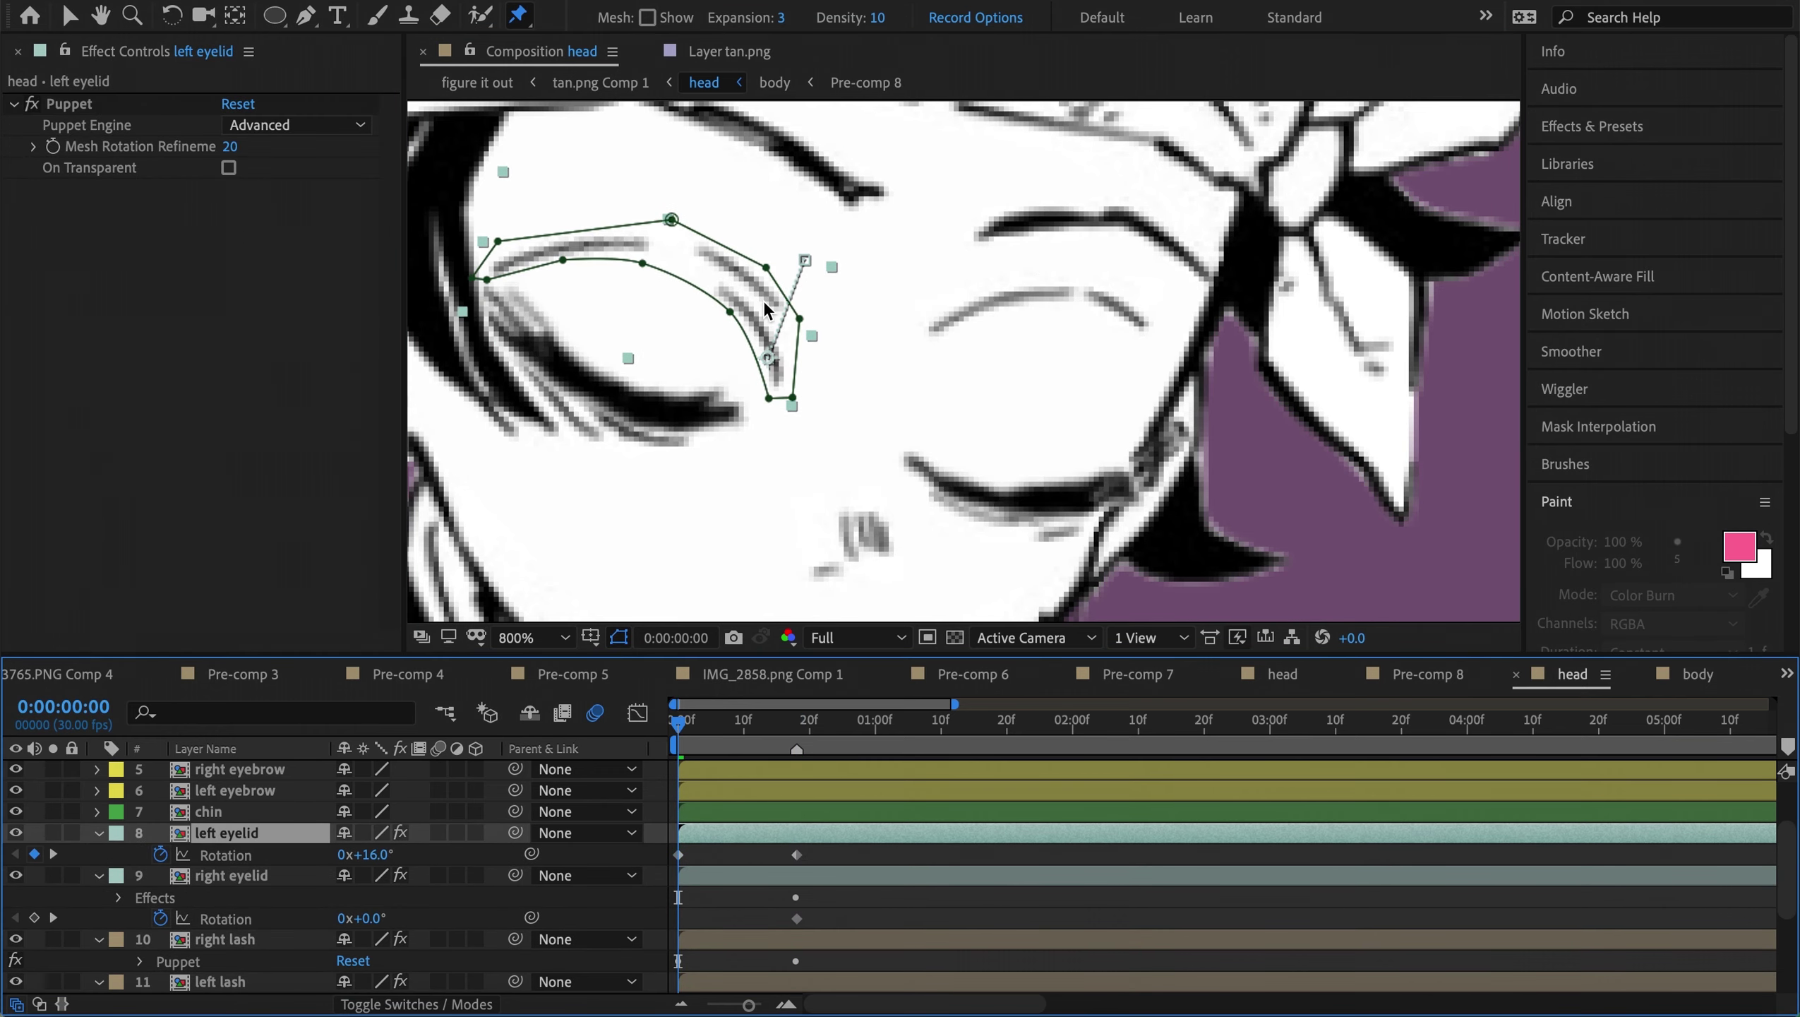
Pin the left end of the right eyelid and play back the eyelid animation
key("ctrl+Down")
key("m")
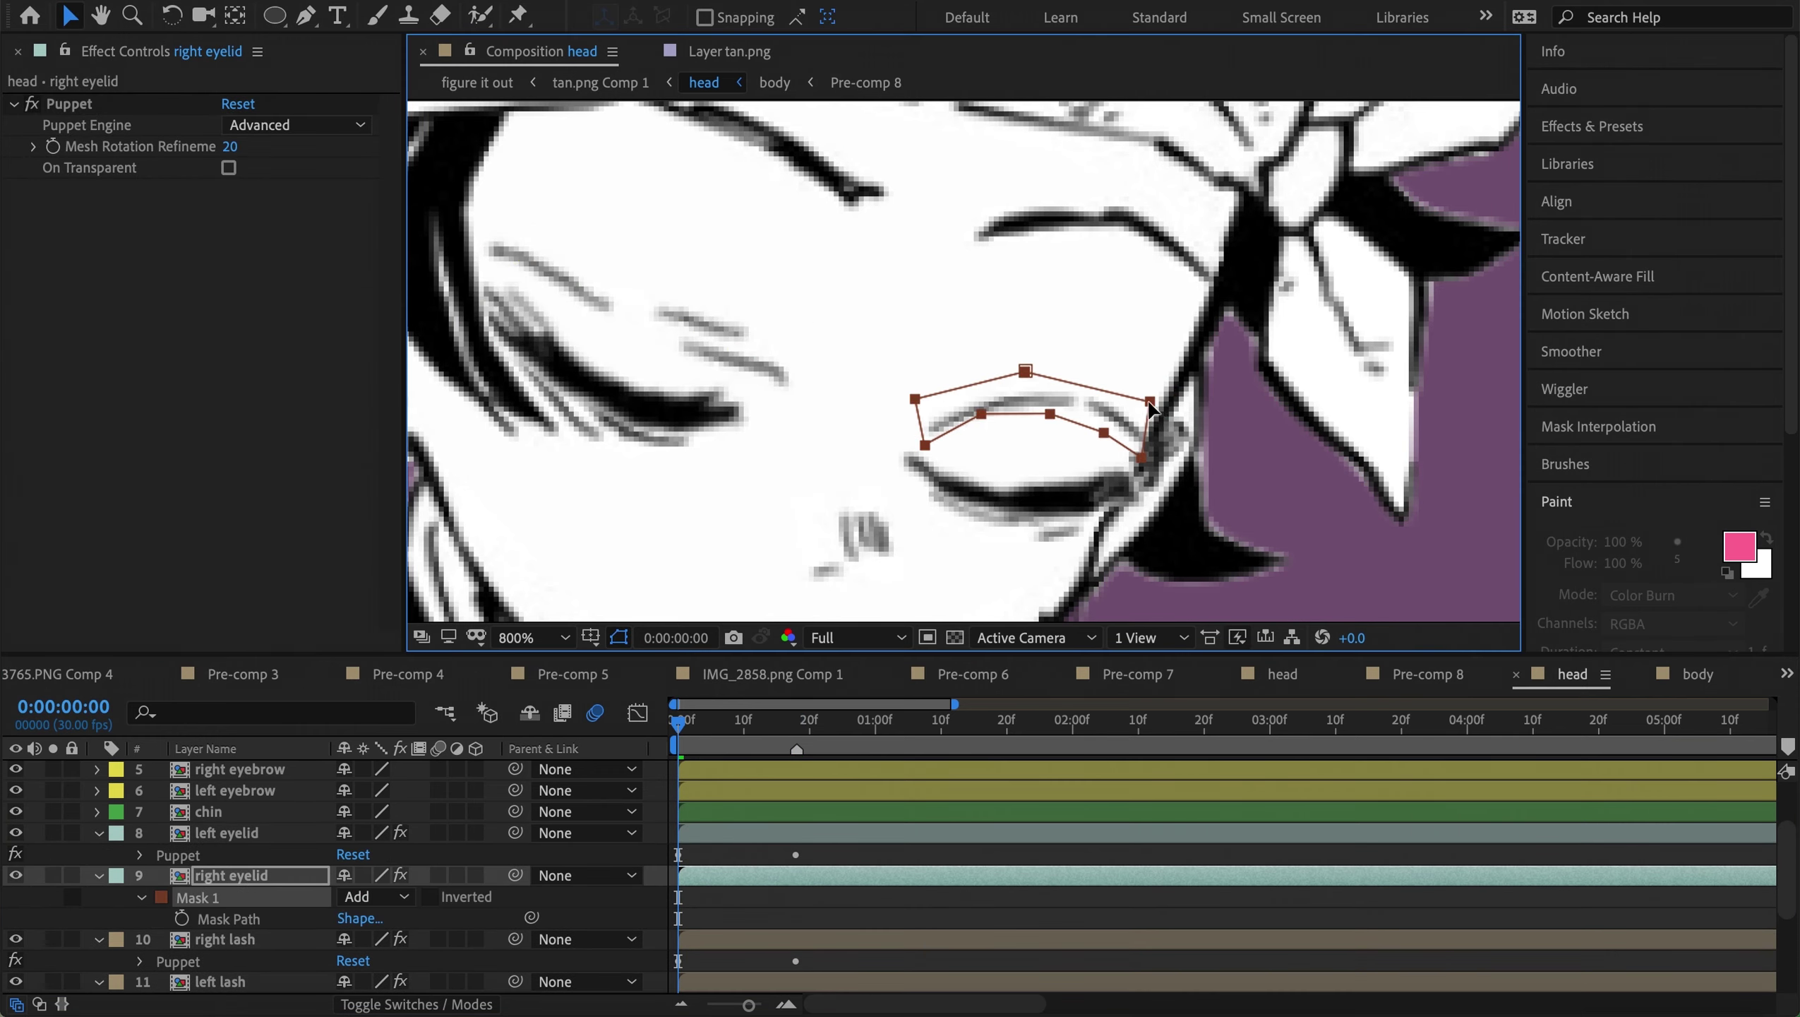
left_click(941, 425)
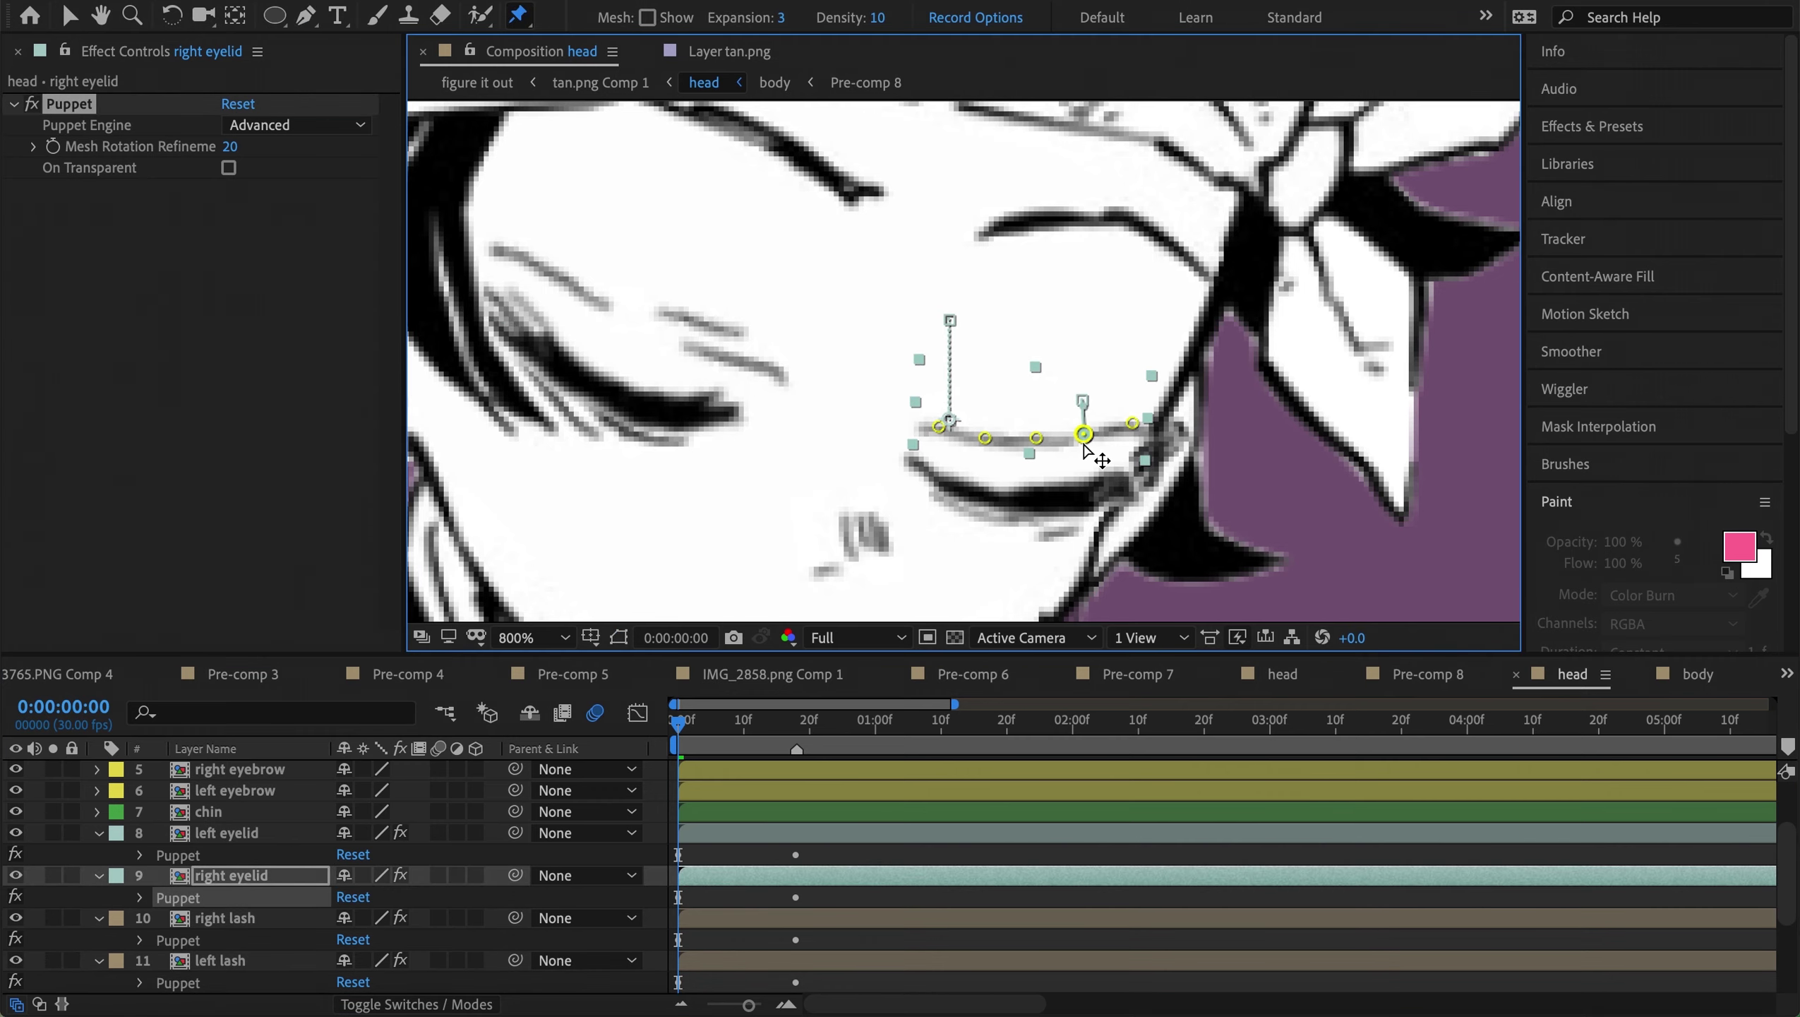
key("space")
left_click(690, 730)
key("Home")
Show both lashes' 90% Scale keyframes and inspect the left lash's mask, Position and puppet pins
left_click(224, 918)
left_click(220, 961, "shift")
key("s")
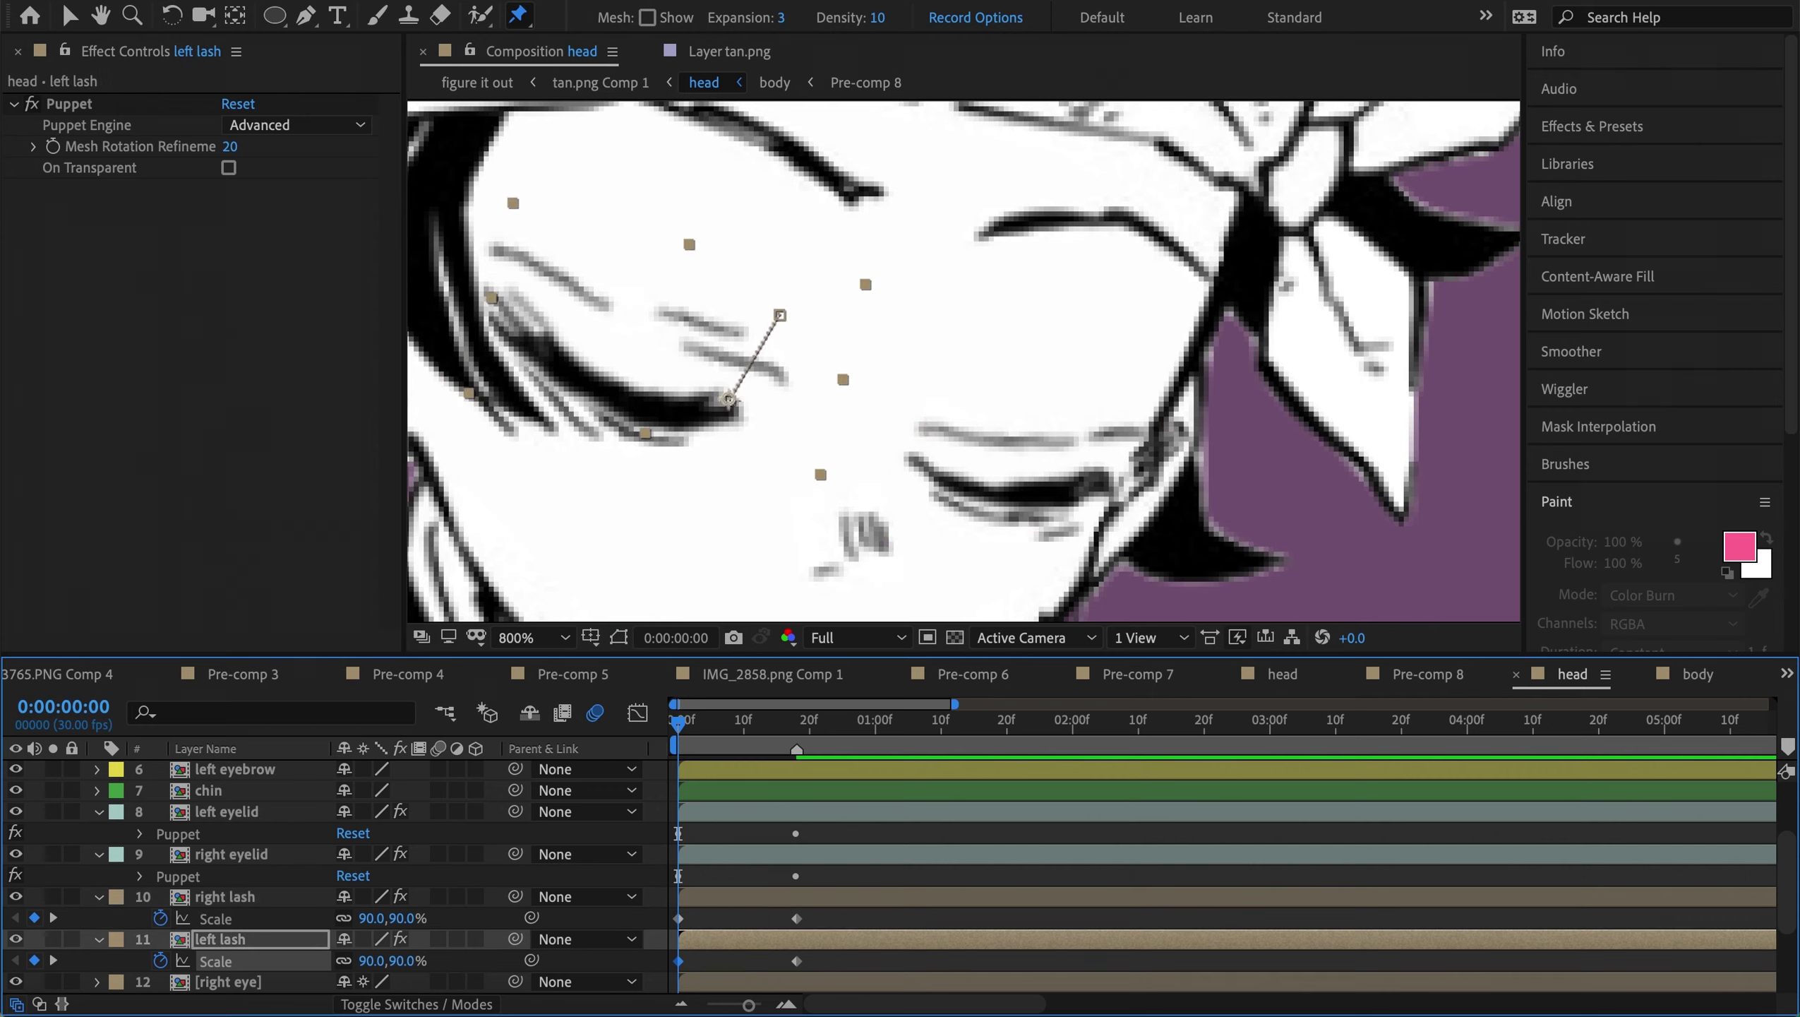
left_click(661, 340)
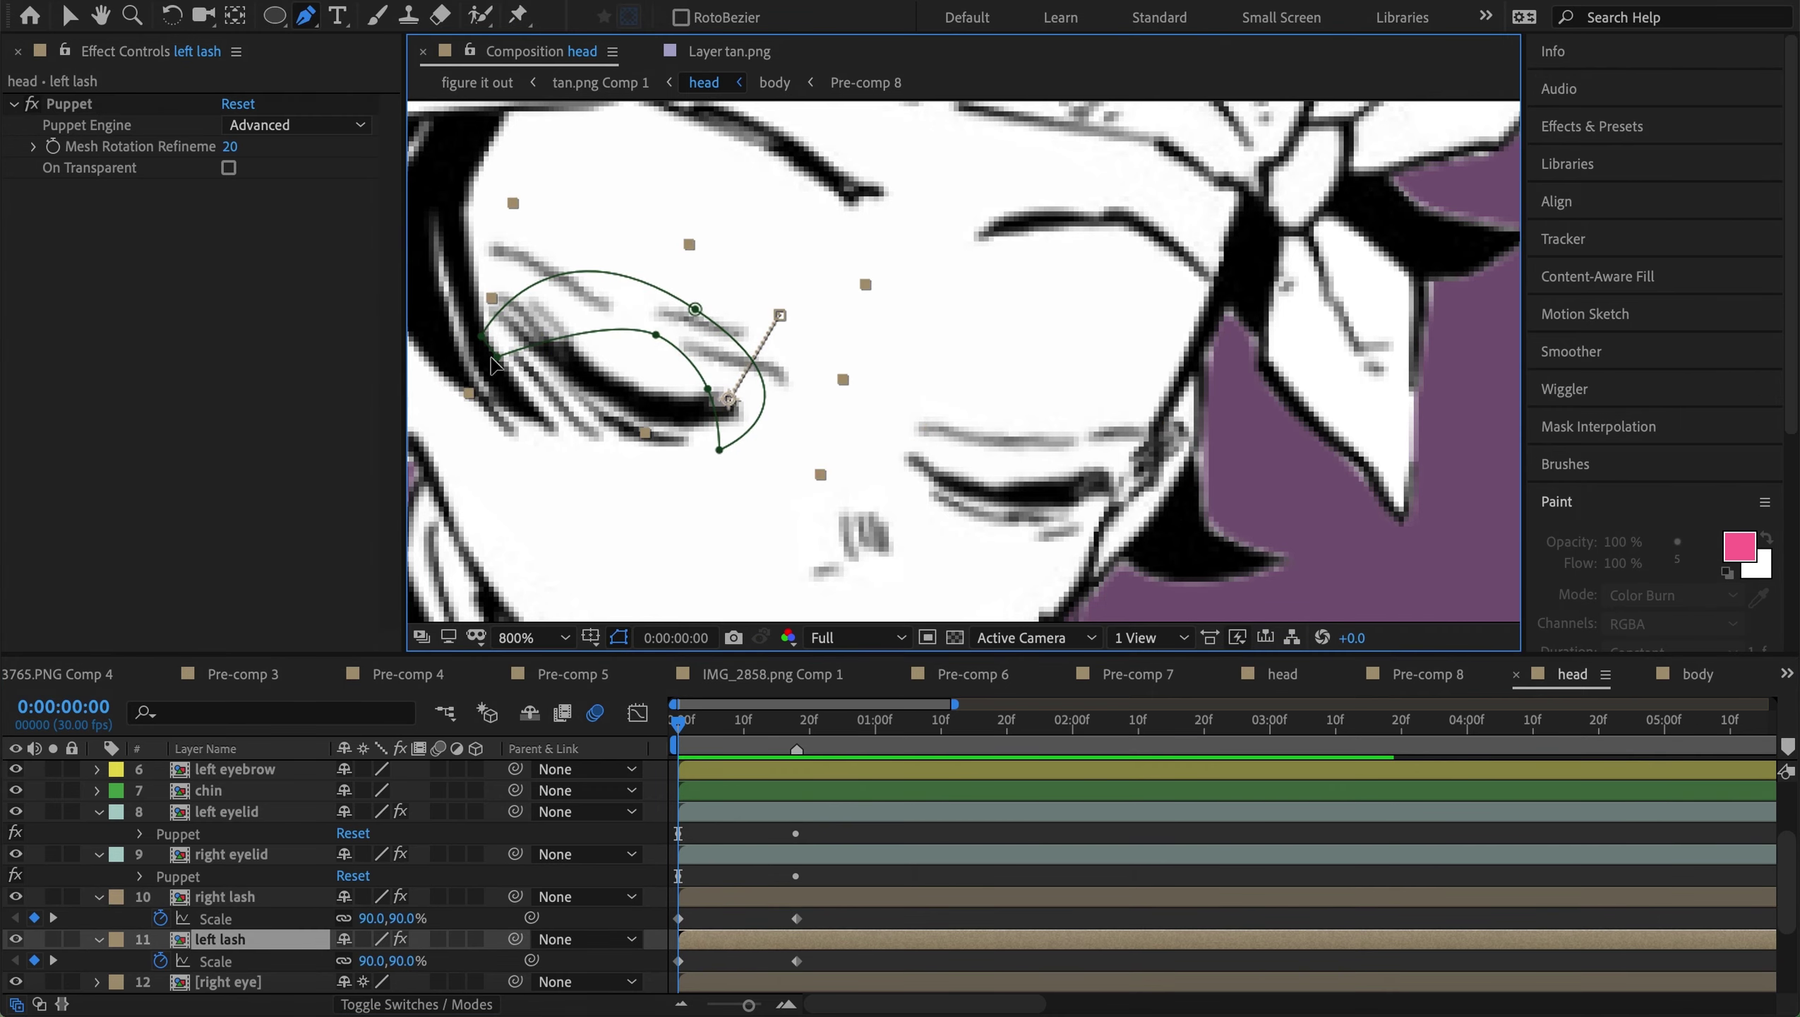
key("p")
key("e")
left_click(235, 941)
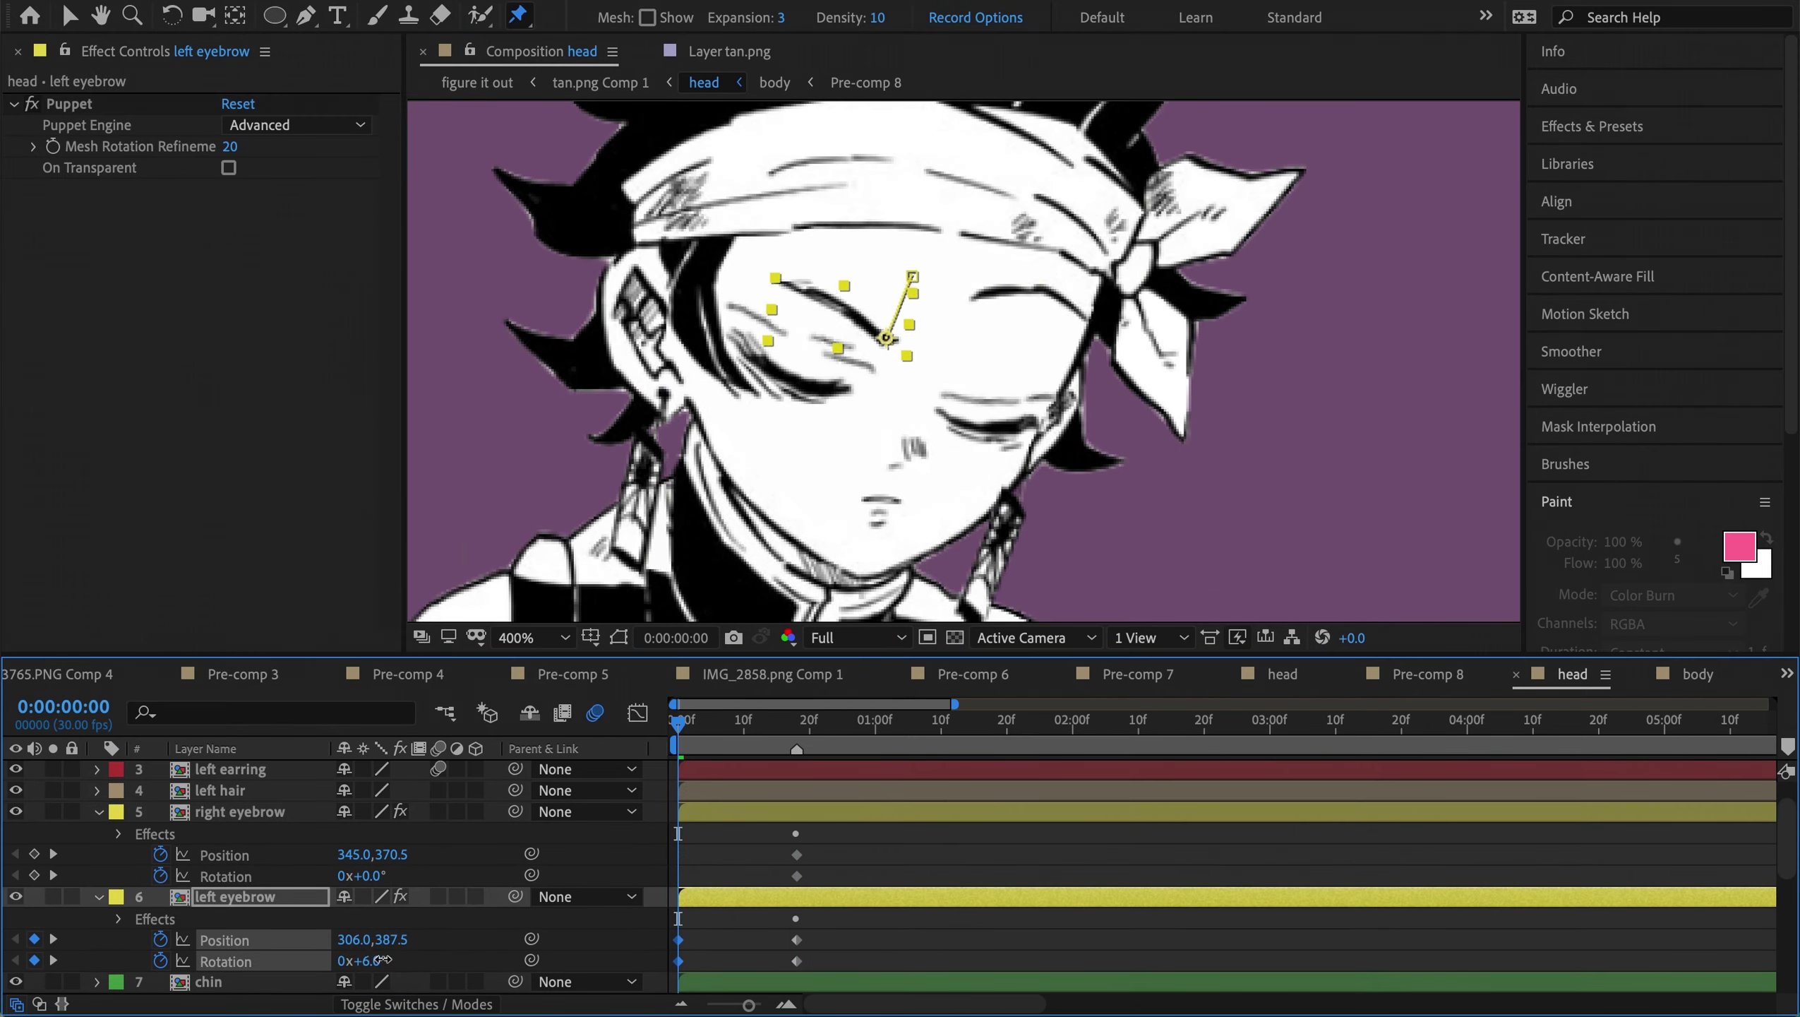
Select the right eyebrow and rotate it slightly at frame 18
left_click(992, 349)
left_click(798, 721)
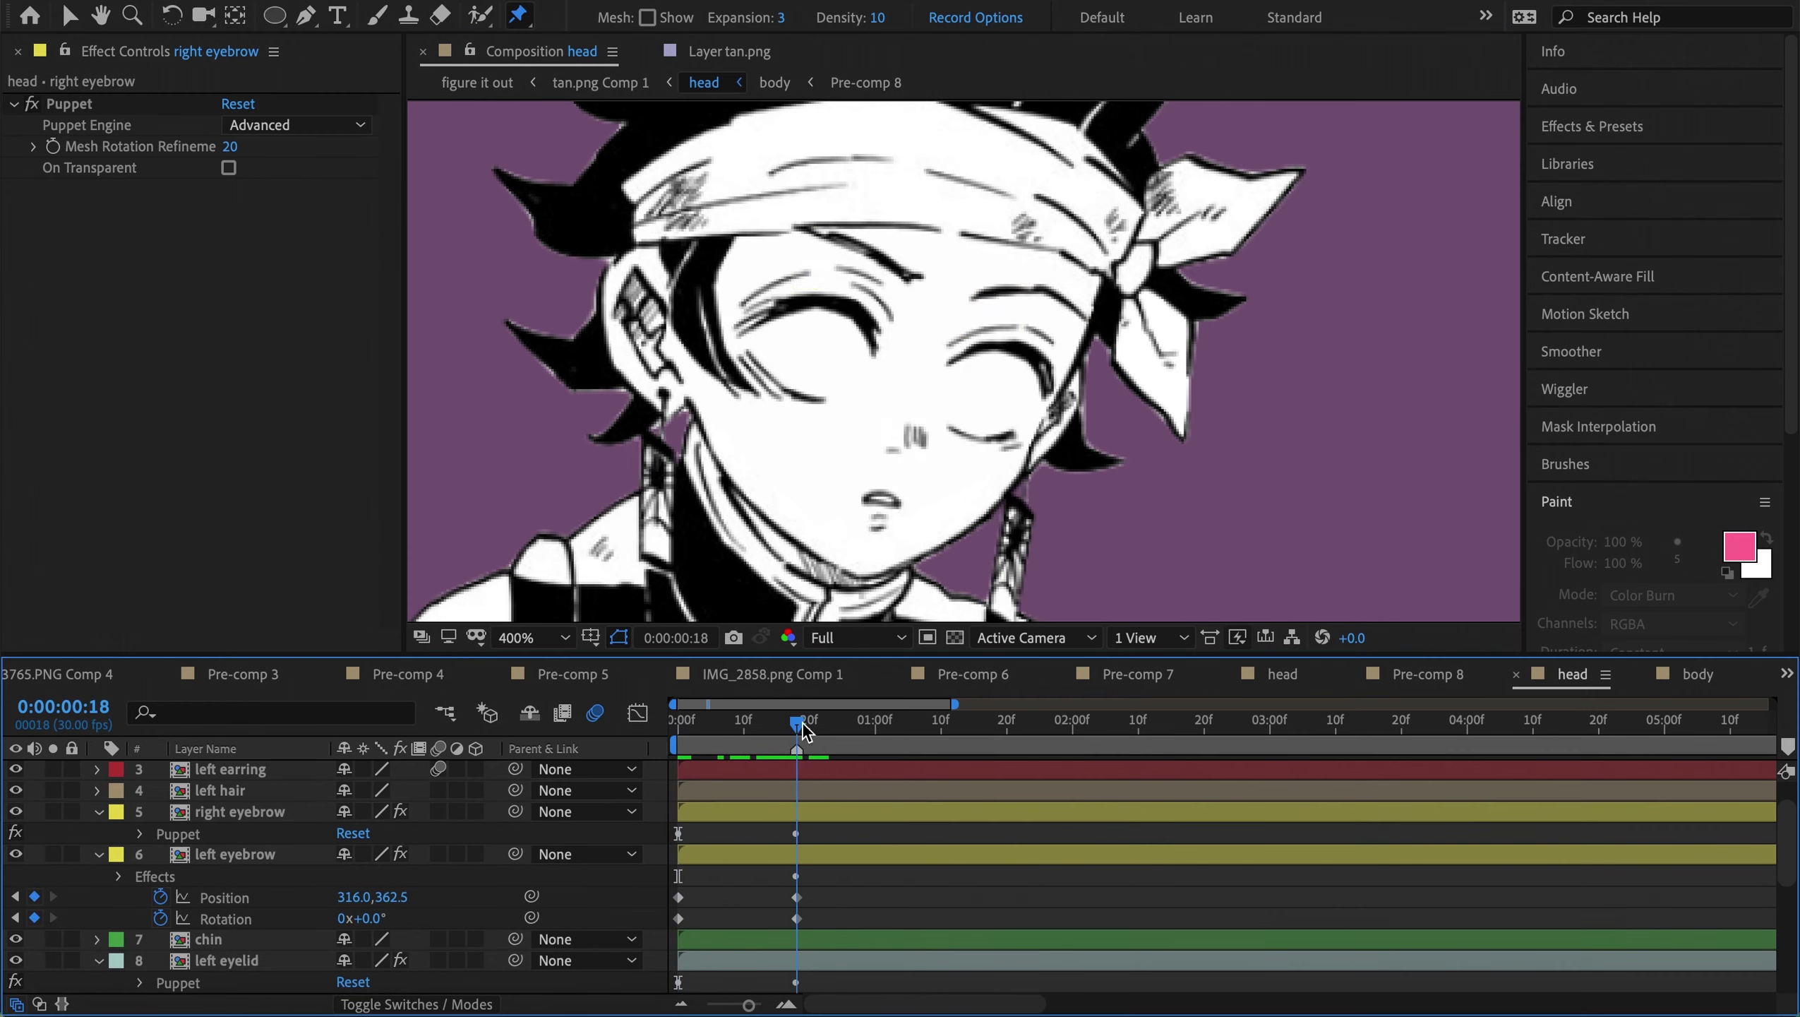
left_click_drag(359, 833, 367, 833)
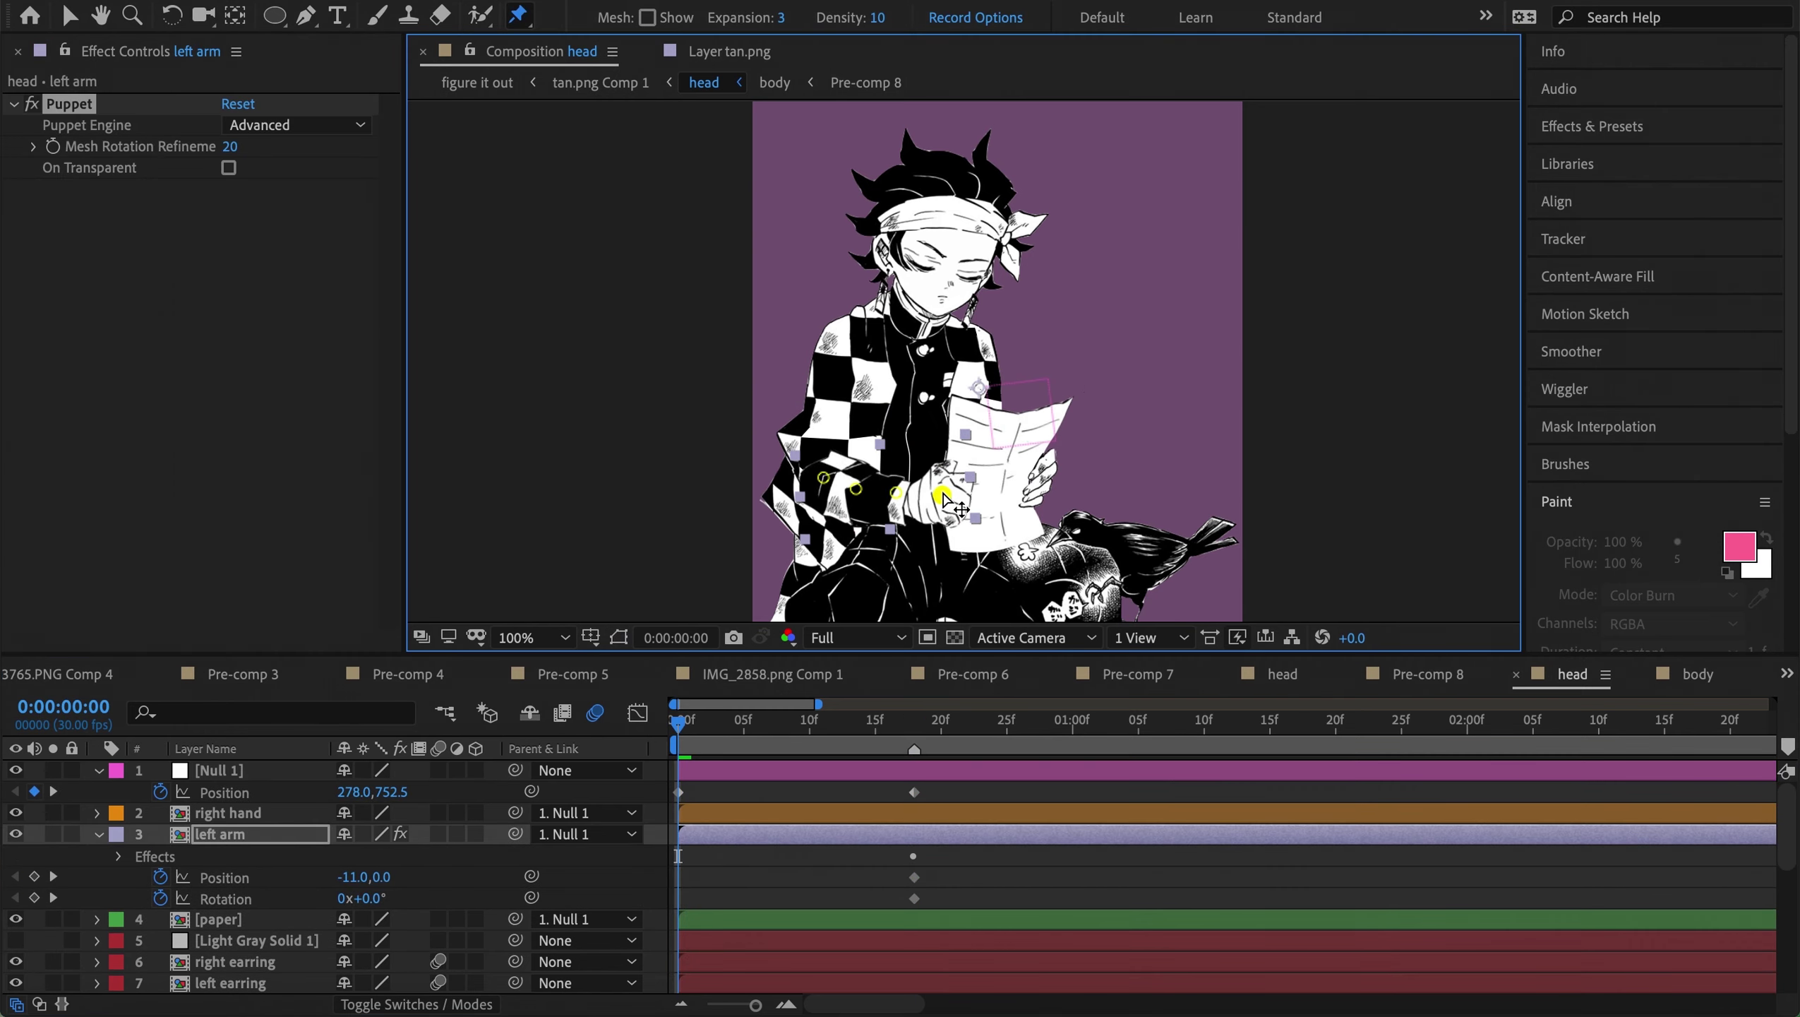
At frame 18, move the left arm's anchor, nudge it up 10 and rotate it to 7°
key("k")
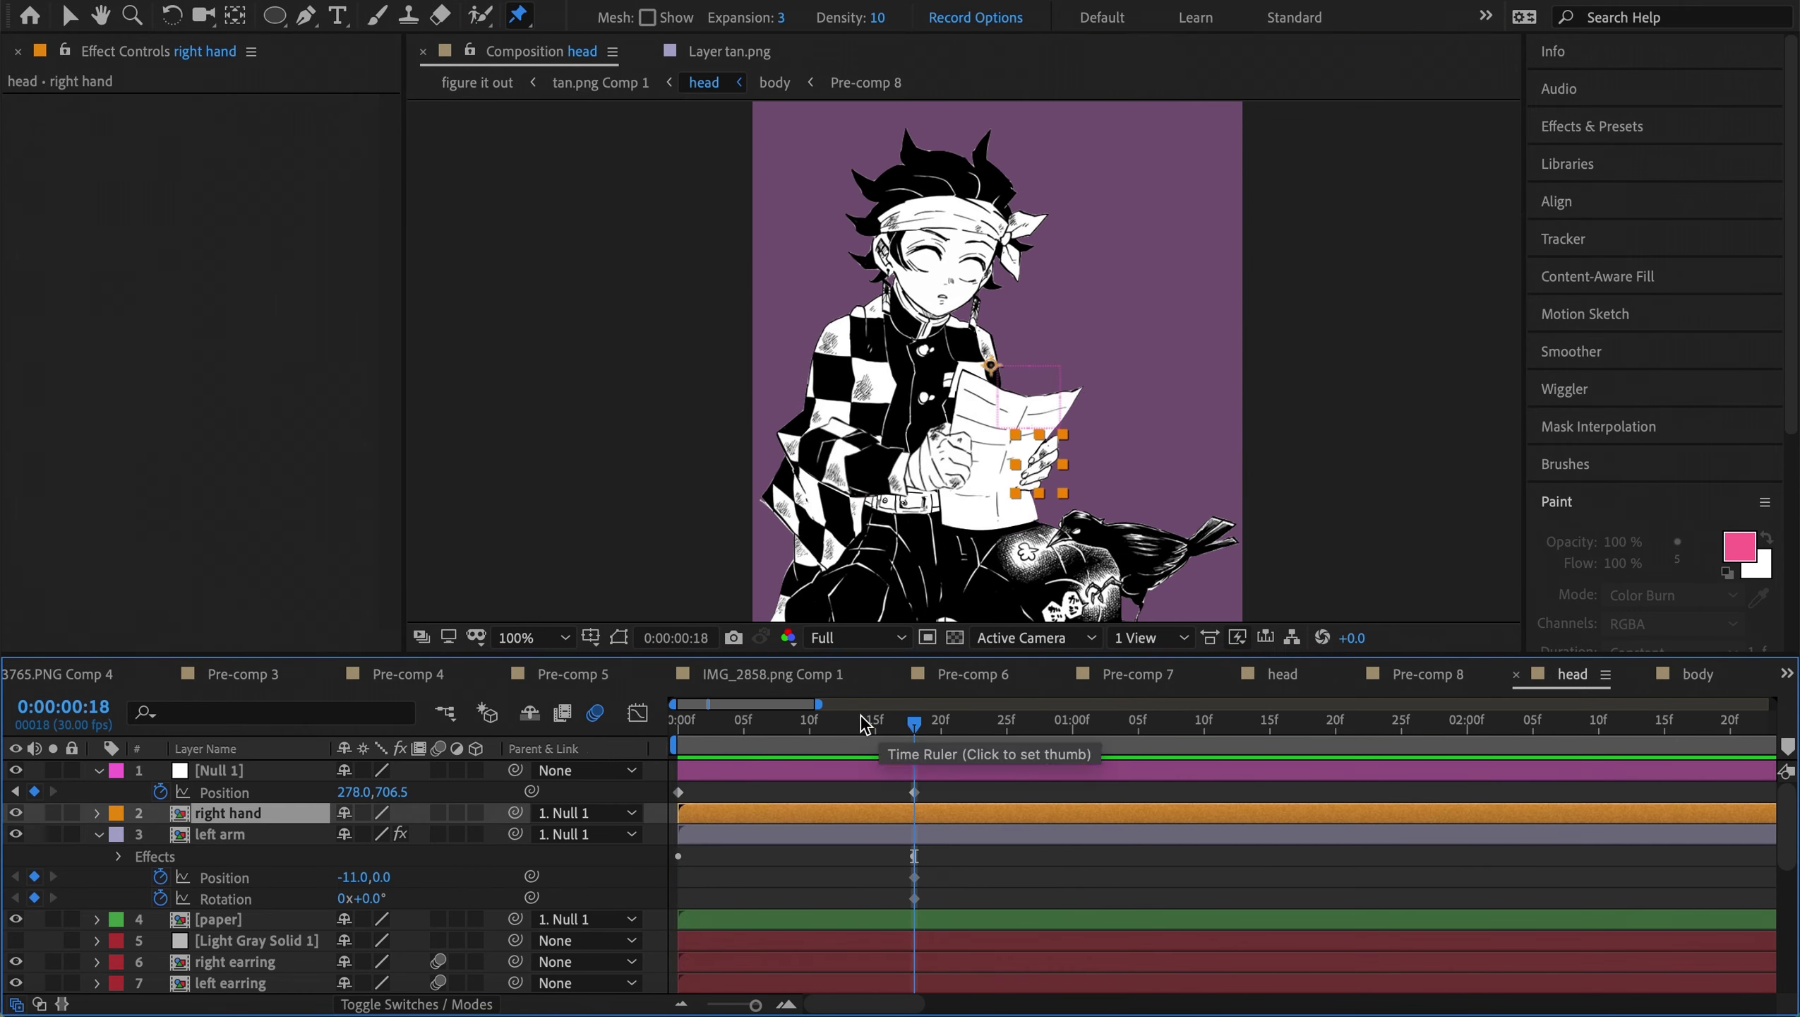
key("y")
left_click_drag(979, 388, 854, 513)
key("shift+Up")
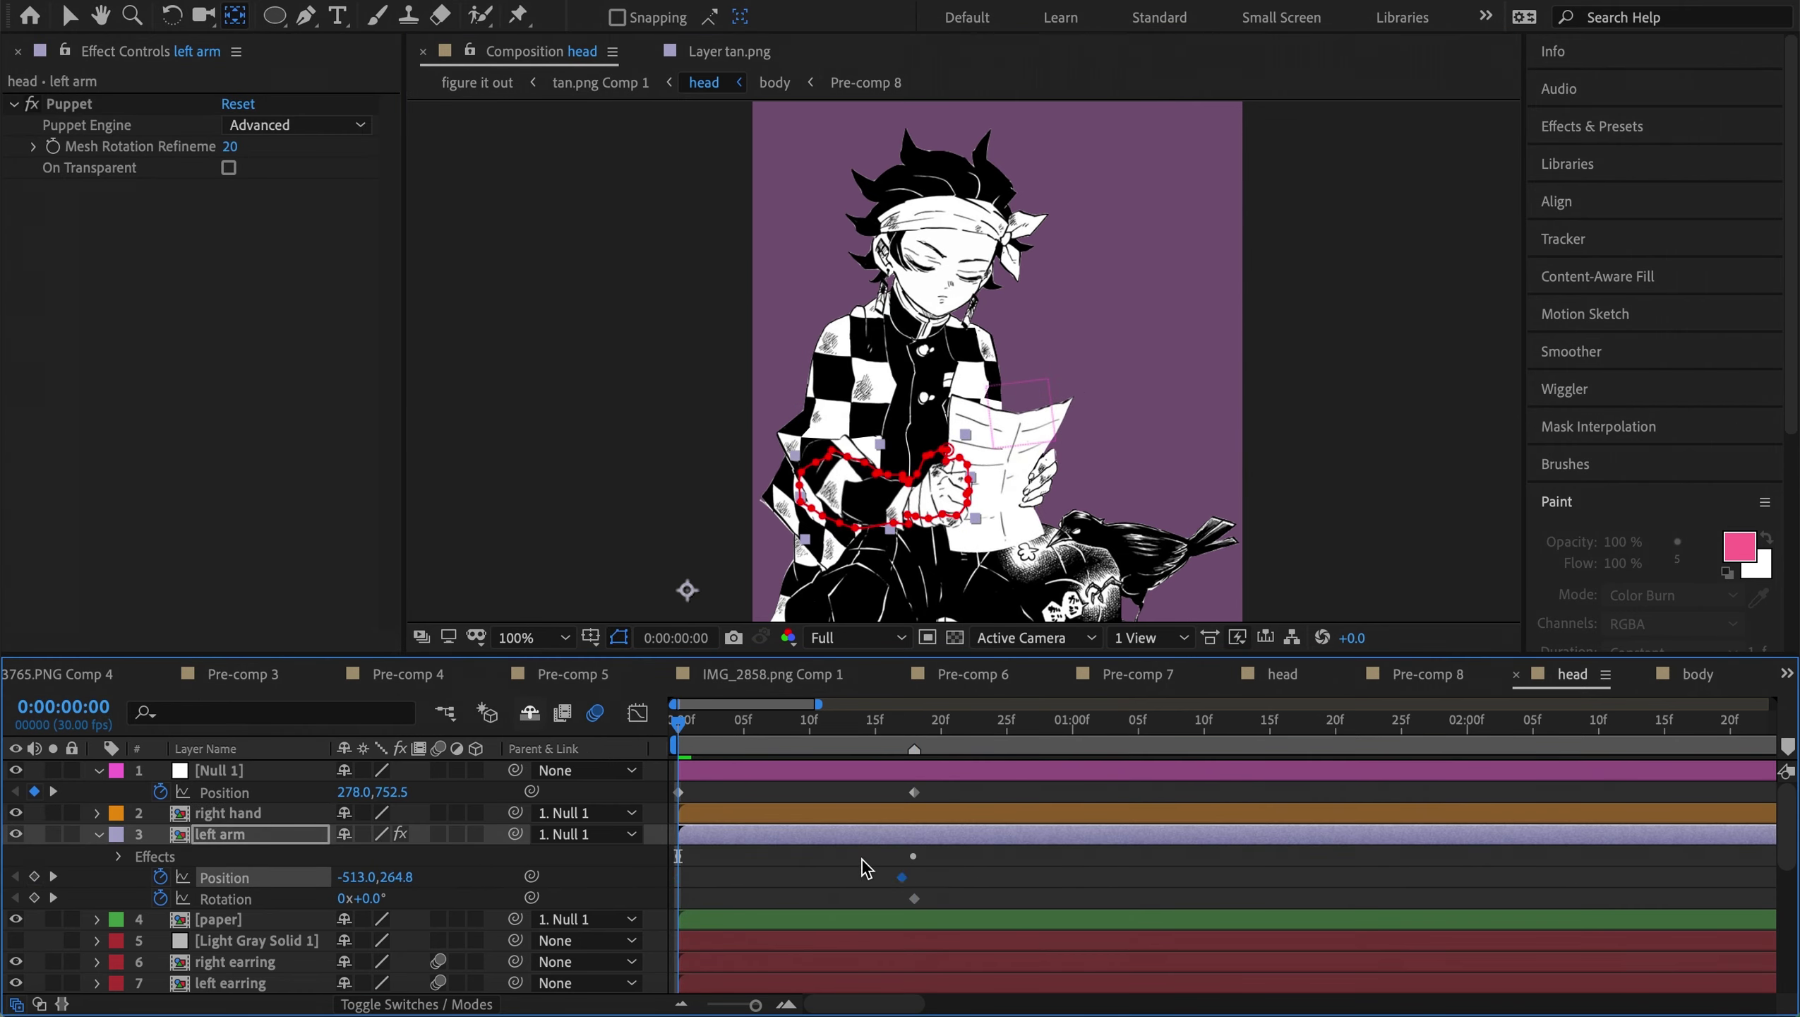
left_click_drag(376, 898, 384, 899)
left_click_drag(359, 877, 366, 877)
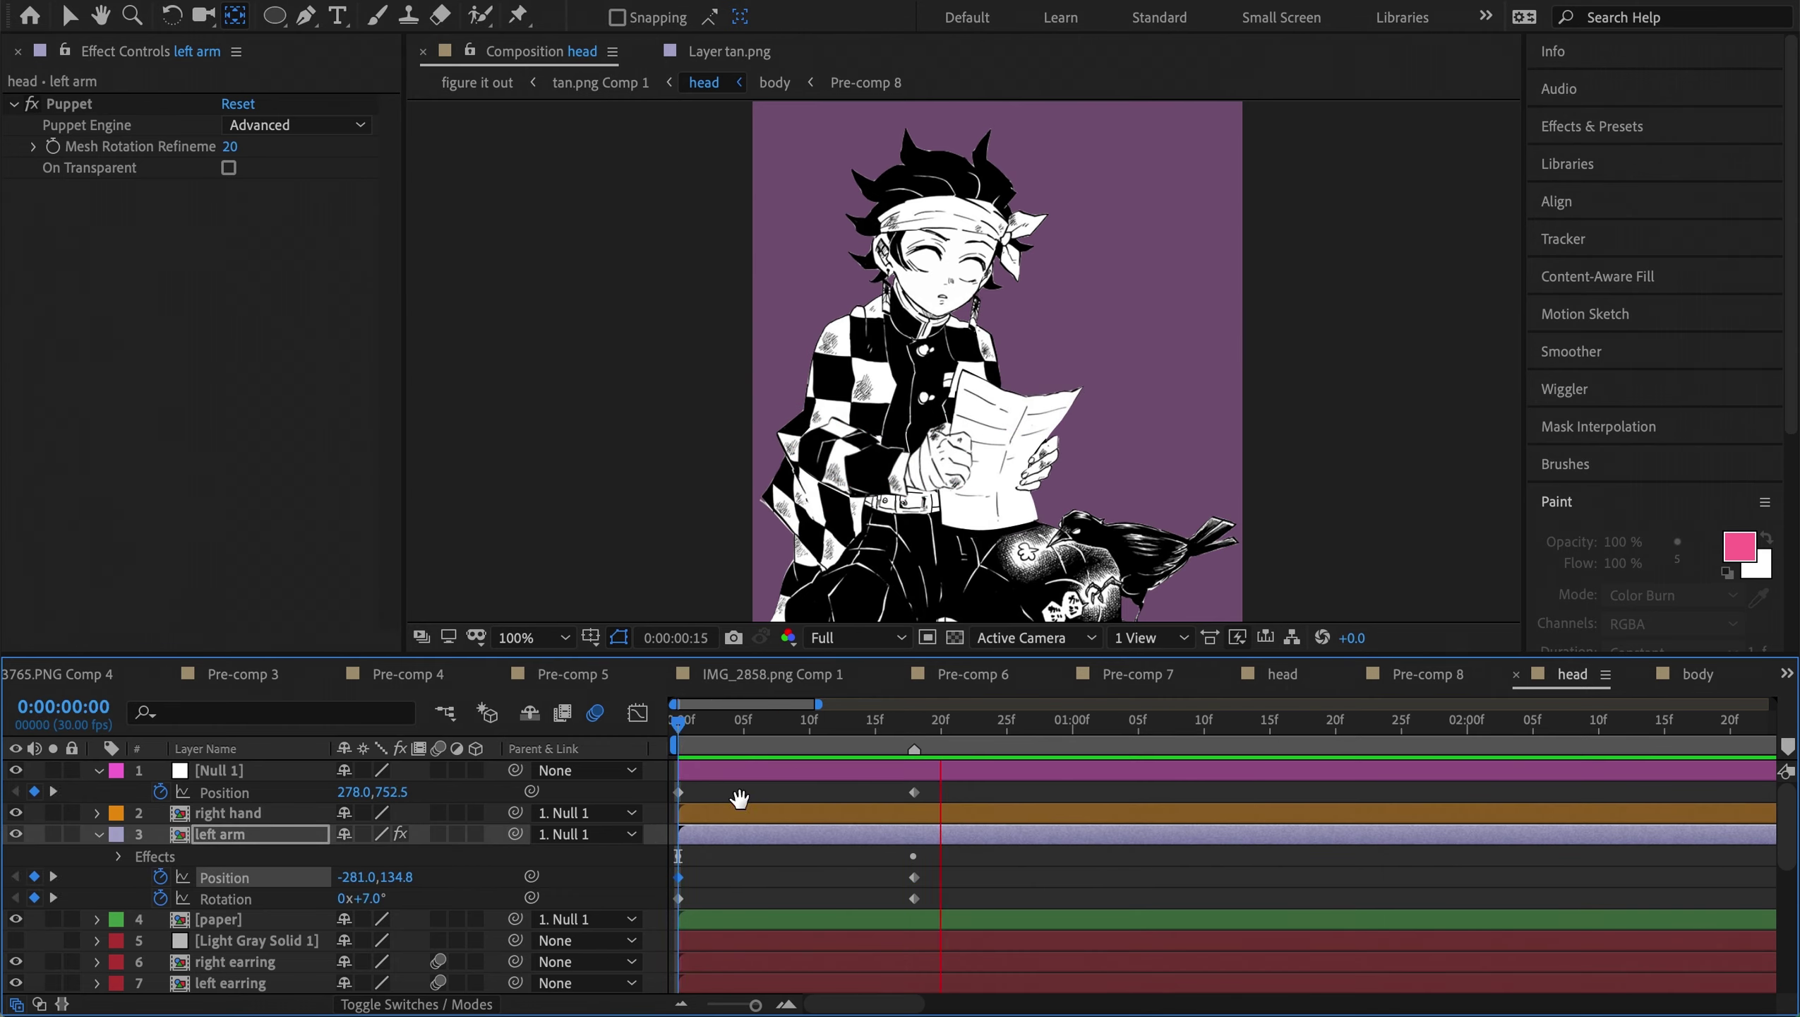
Reveal the right hand's keyframed properties and the paper's Rotation at the first frame
left_click(739, 812)
key("u")
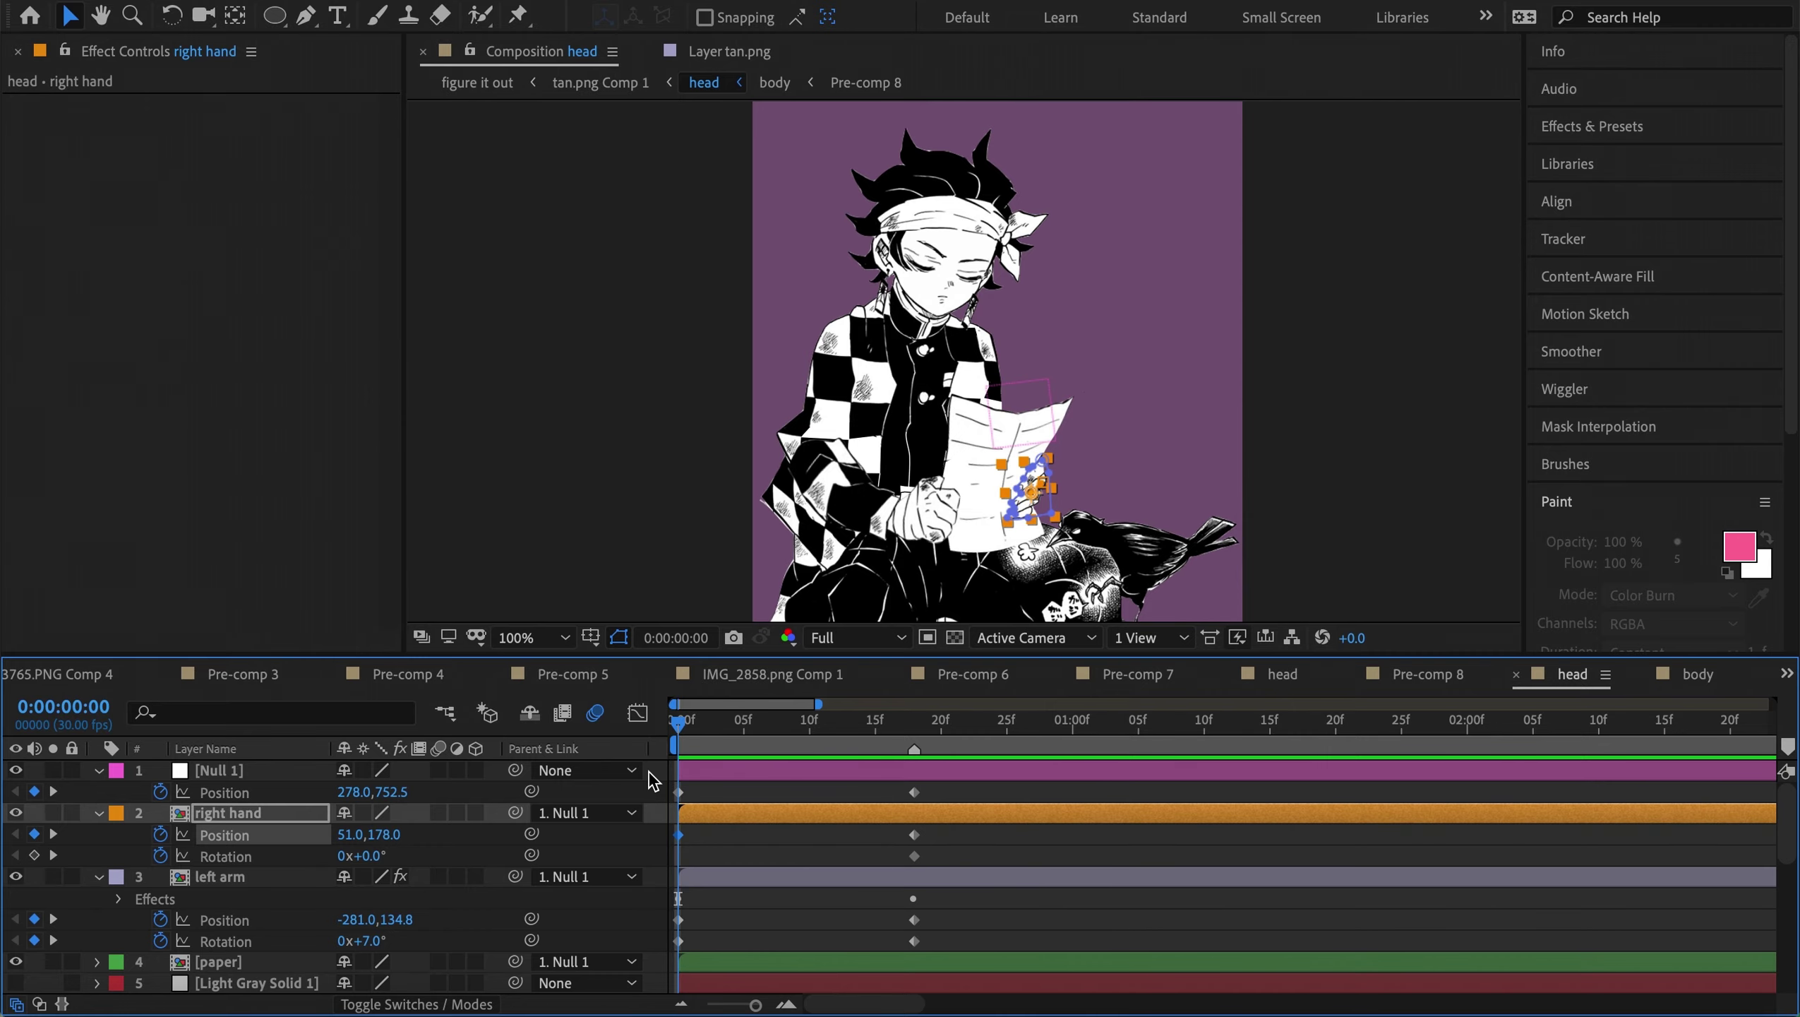
key("ctrl+Down")
key("ctrl+Down")
key("r")
key("Home")
Play back the animation, select the right hand and collapse all layer properties
key("y")
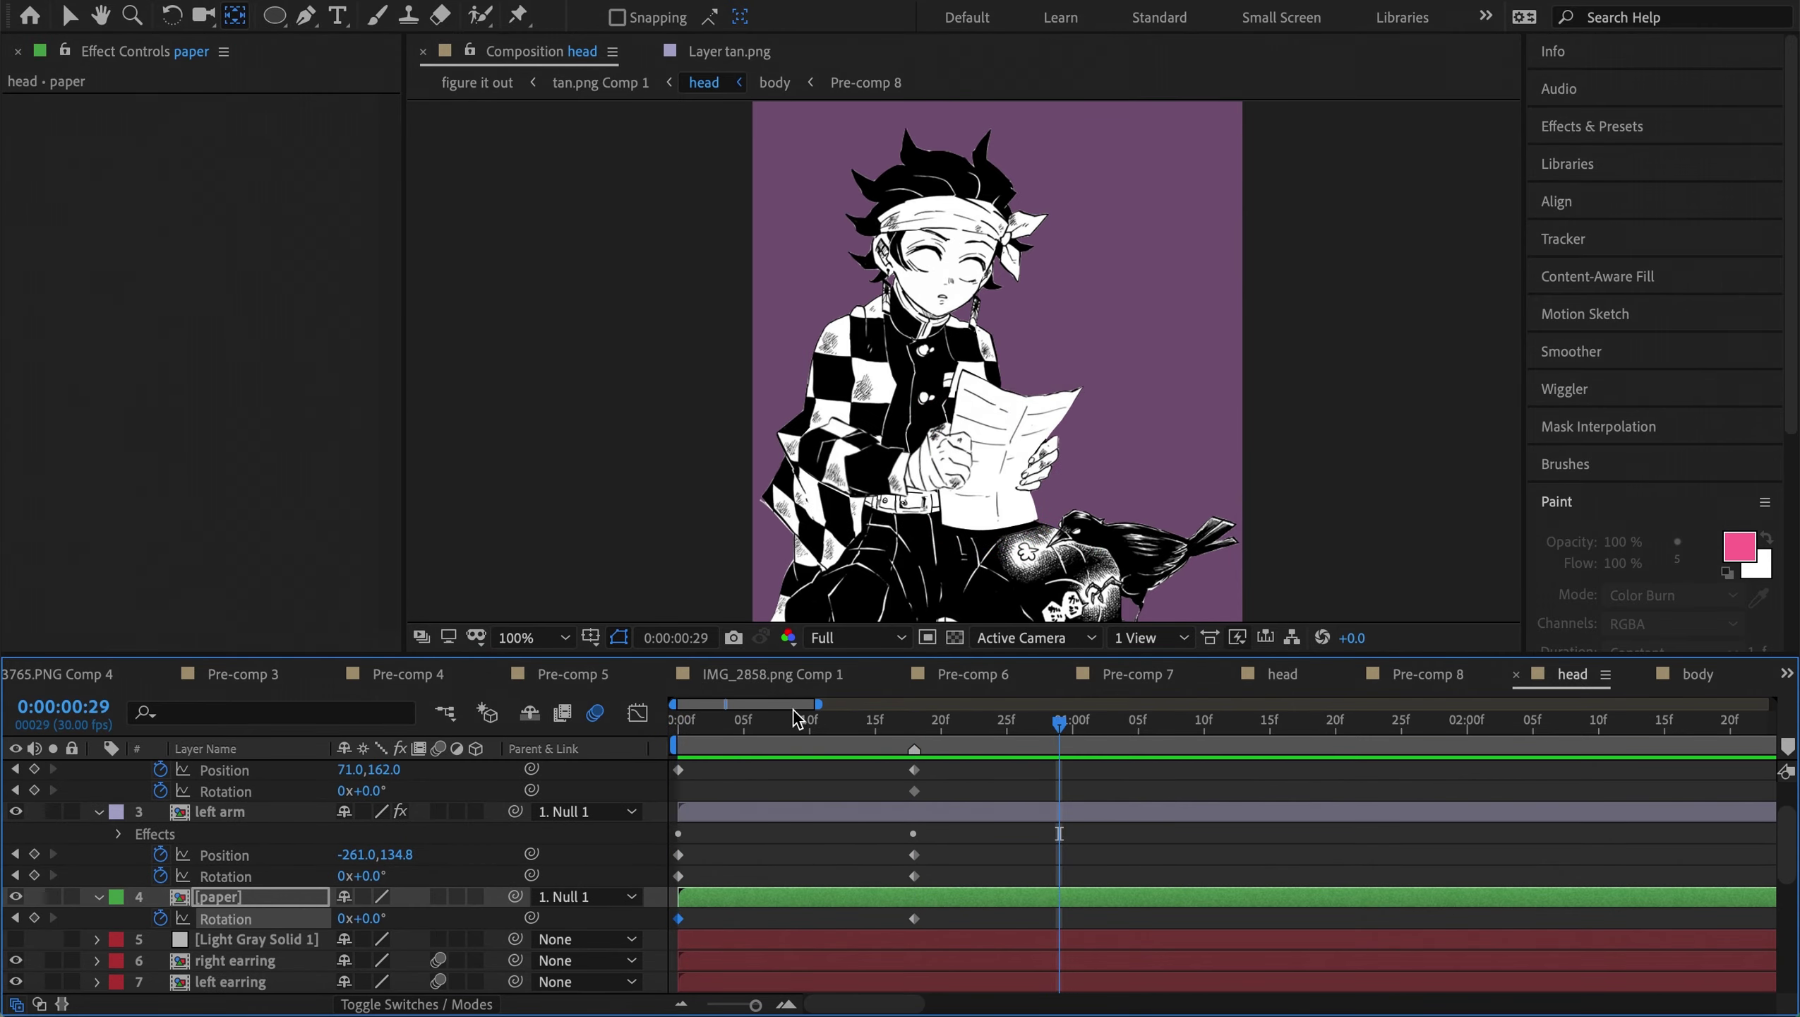
key("space")
scroll(399, 785, "up", 2)
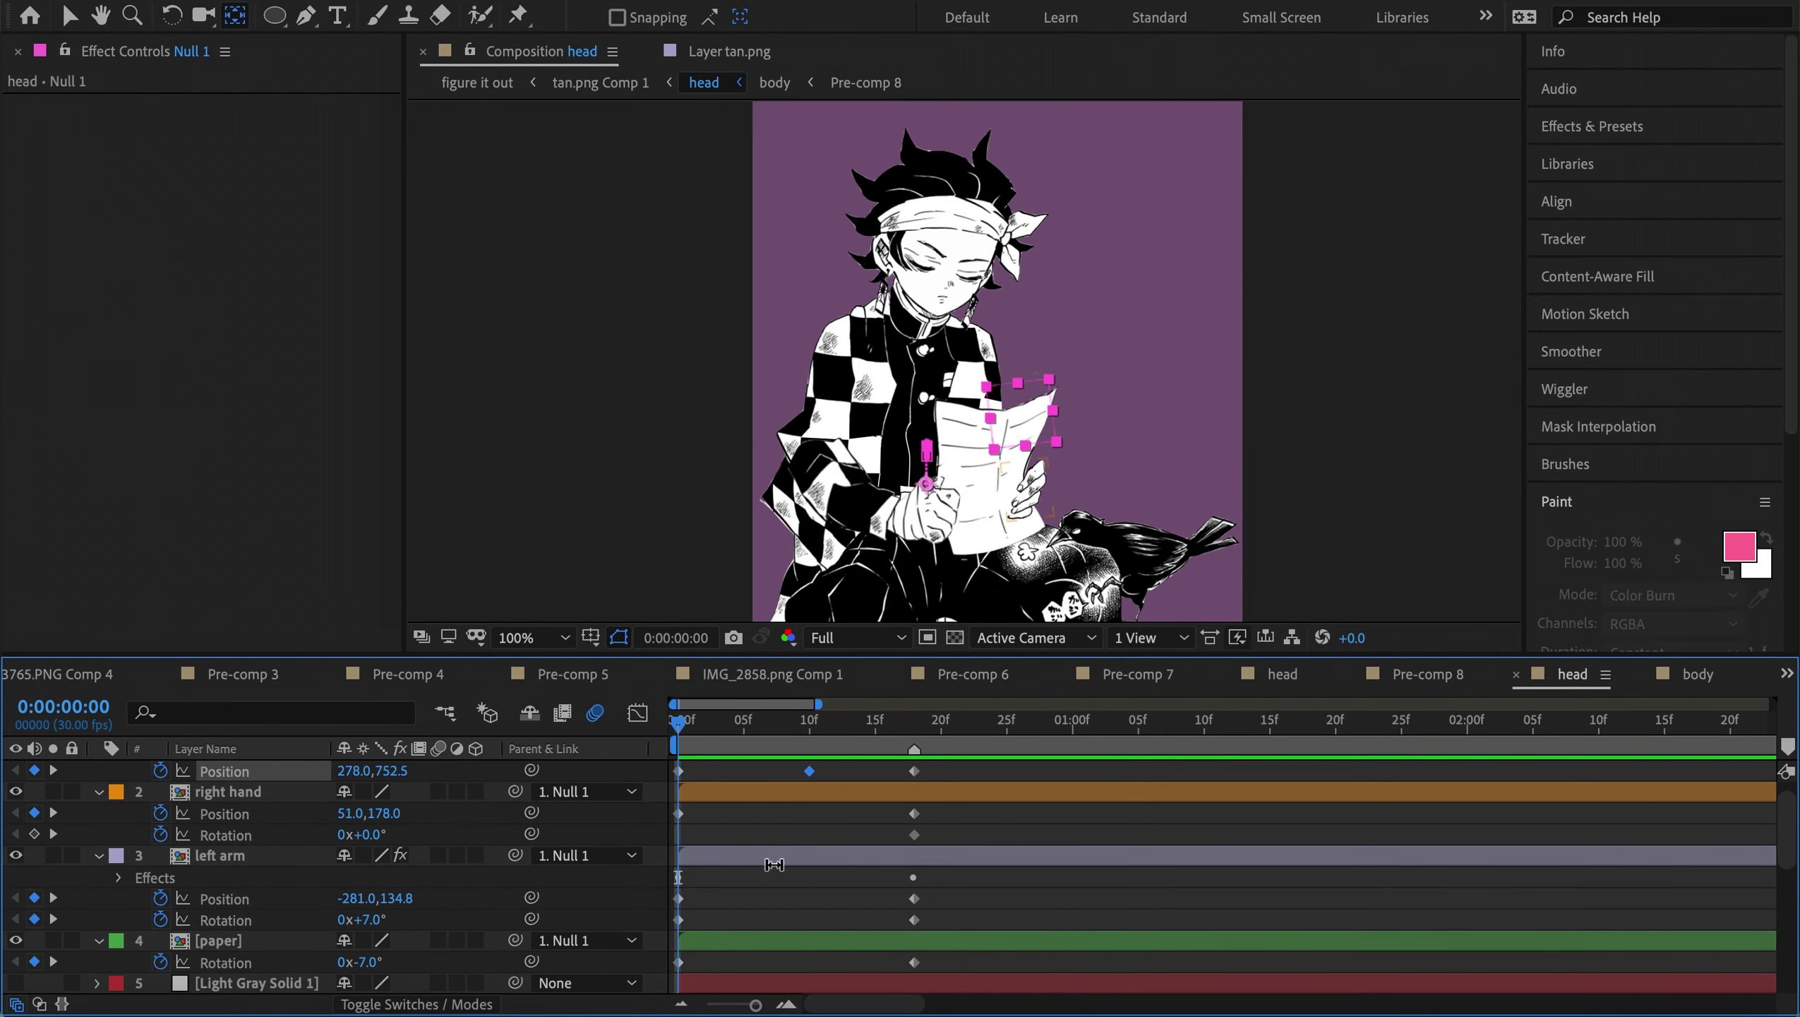
left_click(790, 790)
key("ctrl+a")
Reveal the animated properties, marquee-select keyframes and select the left hair layer at frame 18
key("u")
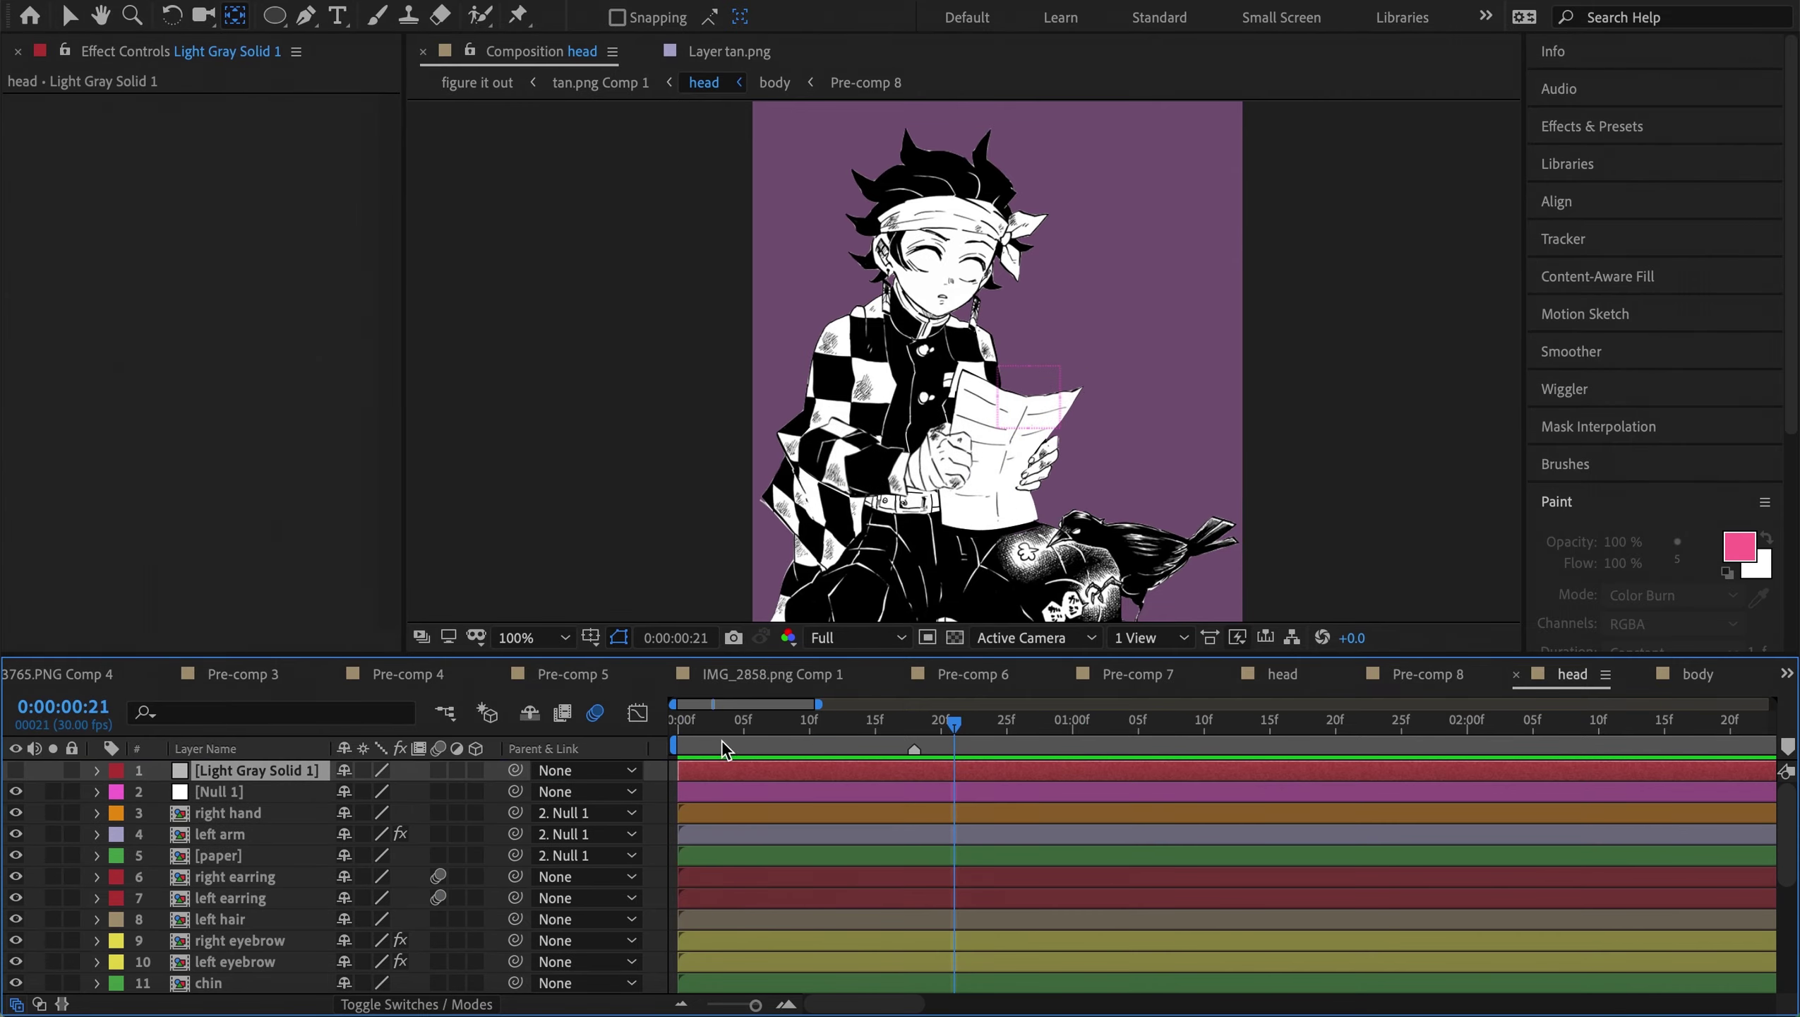
key("u")
left_click_drag(669, 760, 932, 973)
key("u")
left_click(220, 834)
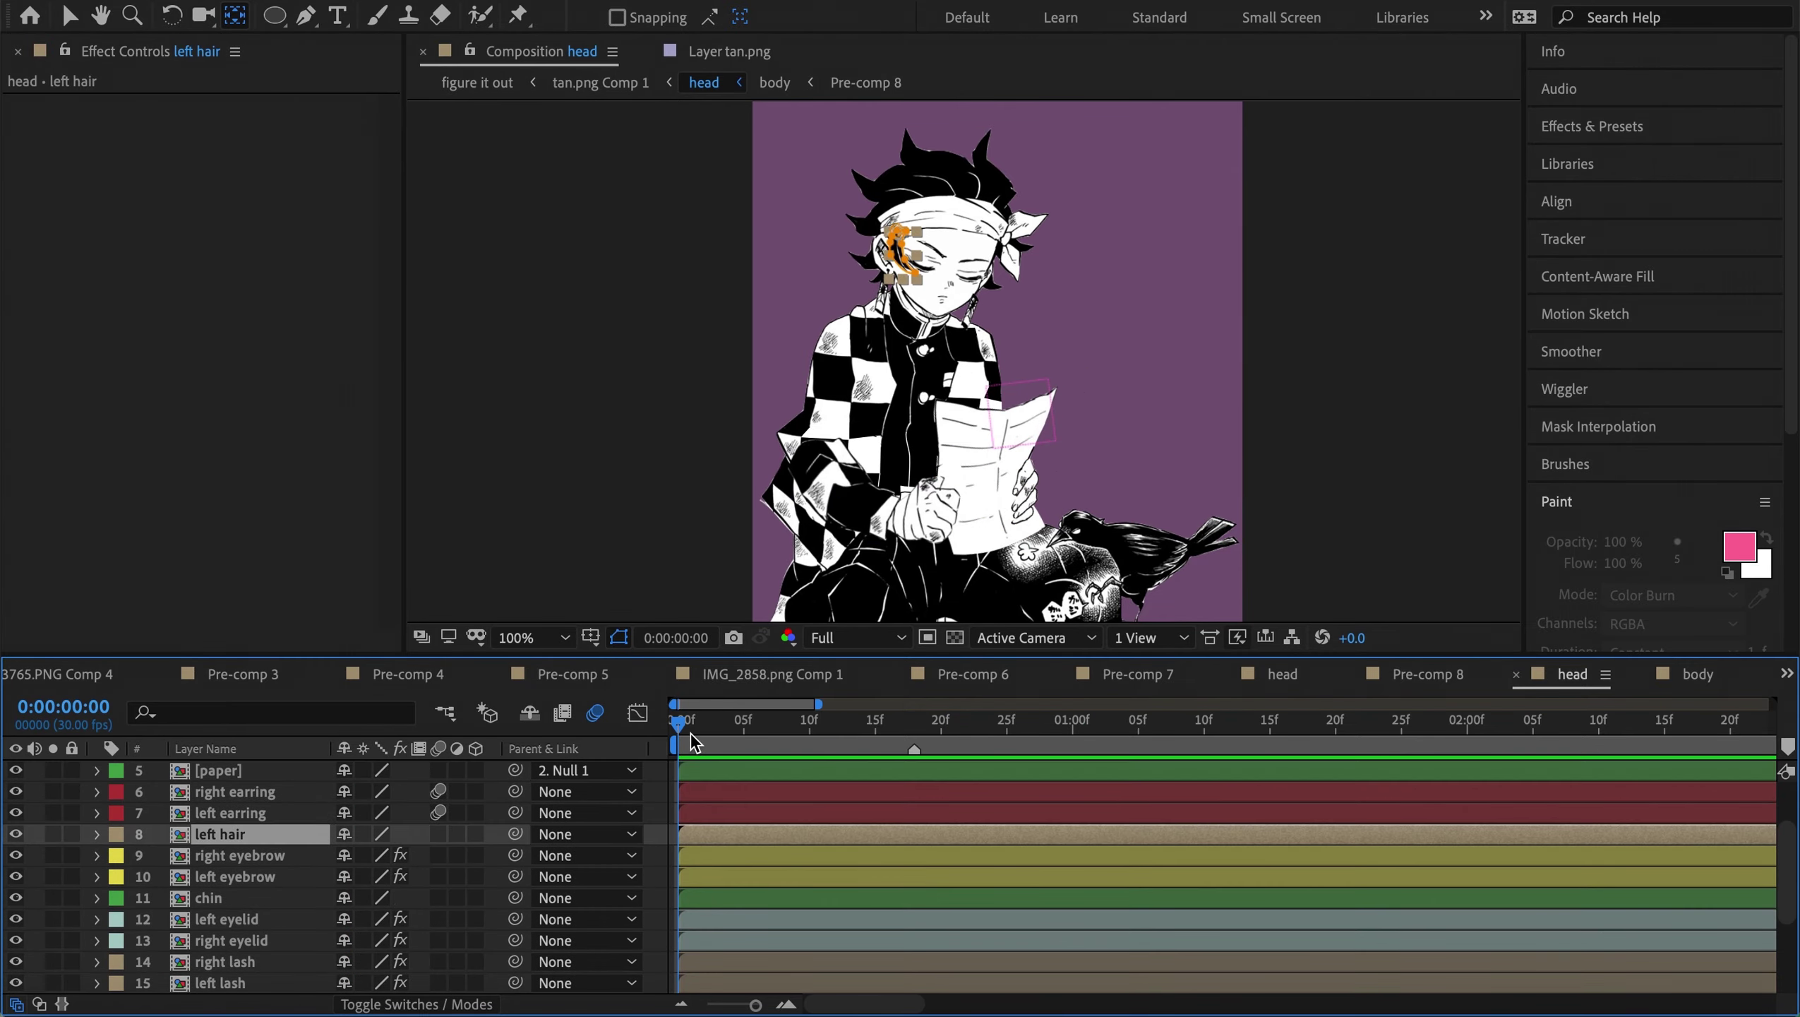
scroll(863, 285, "up", 2)
left_click(914, 721)
Zoom in on the face and show the left hair pin's Position keyframes across the opening frames
key("ctrl+p")
key("Home")
key("p")
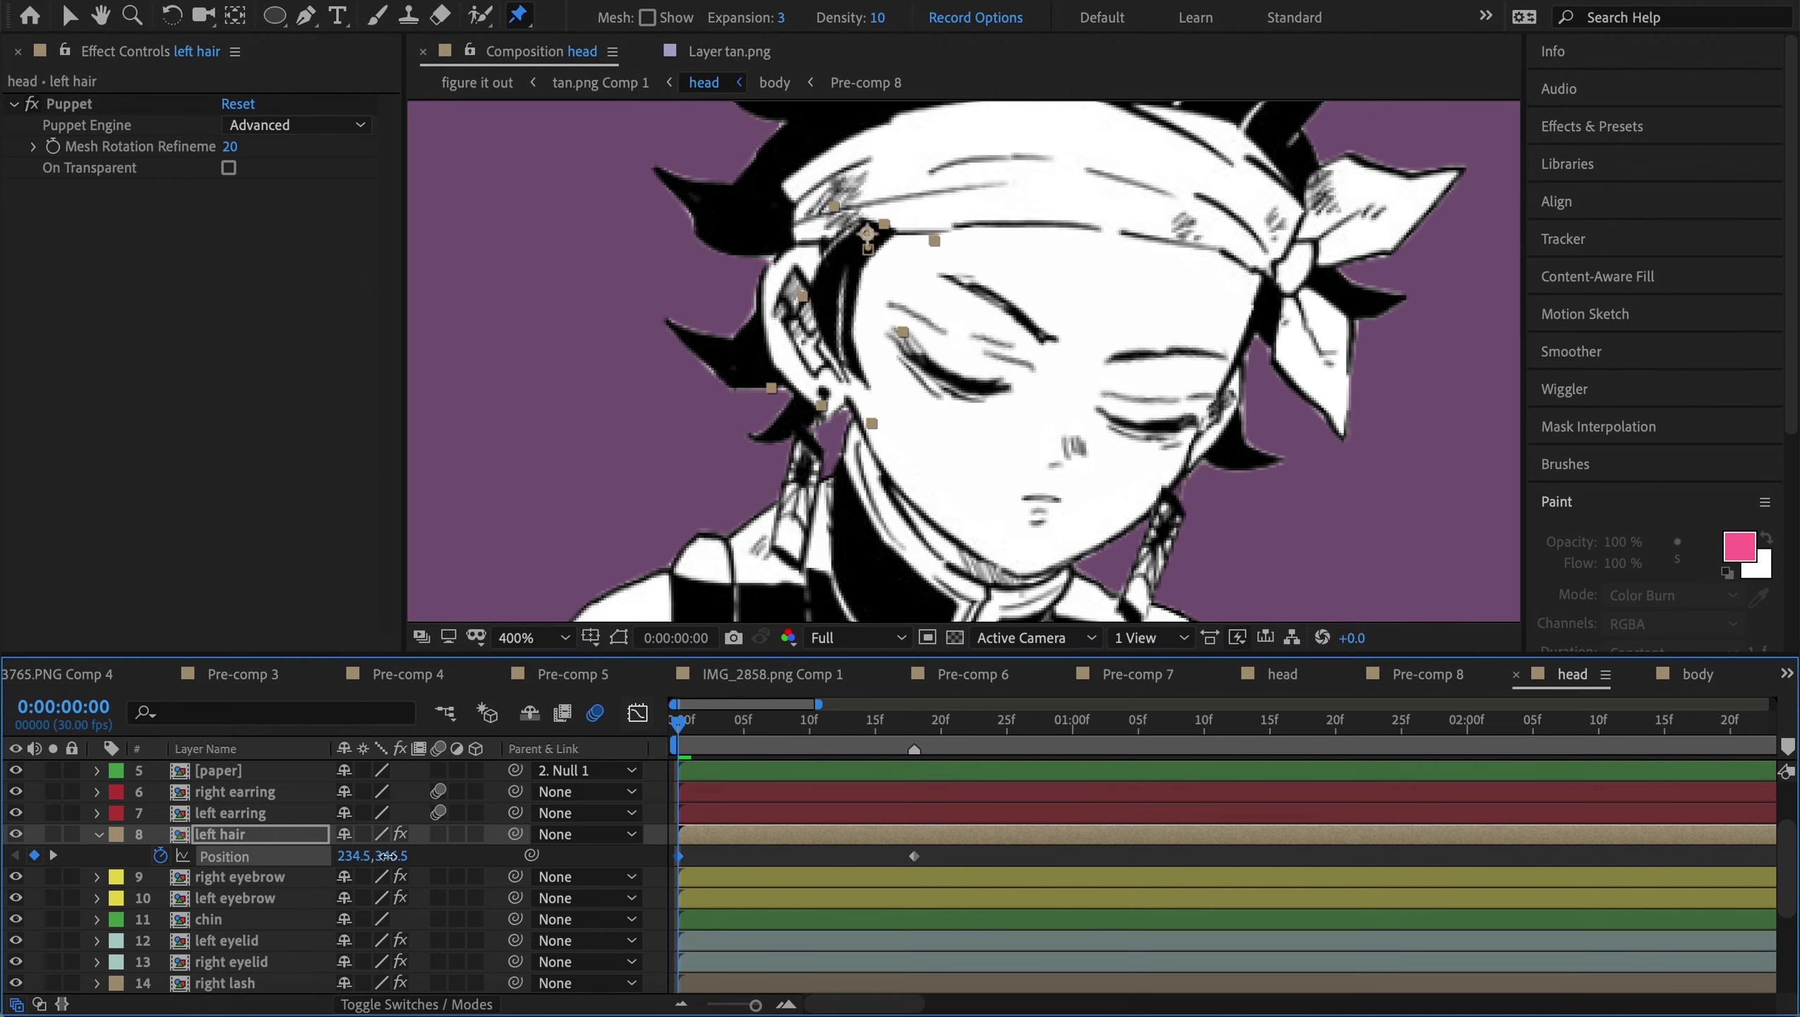
key("p")
key("Page_Down")
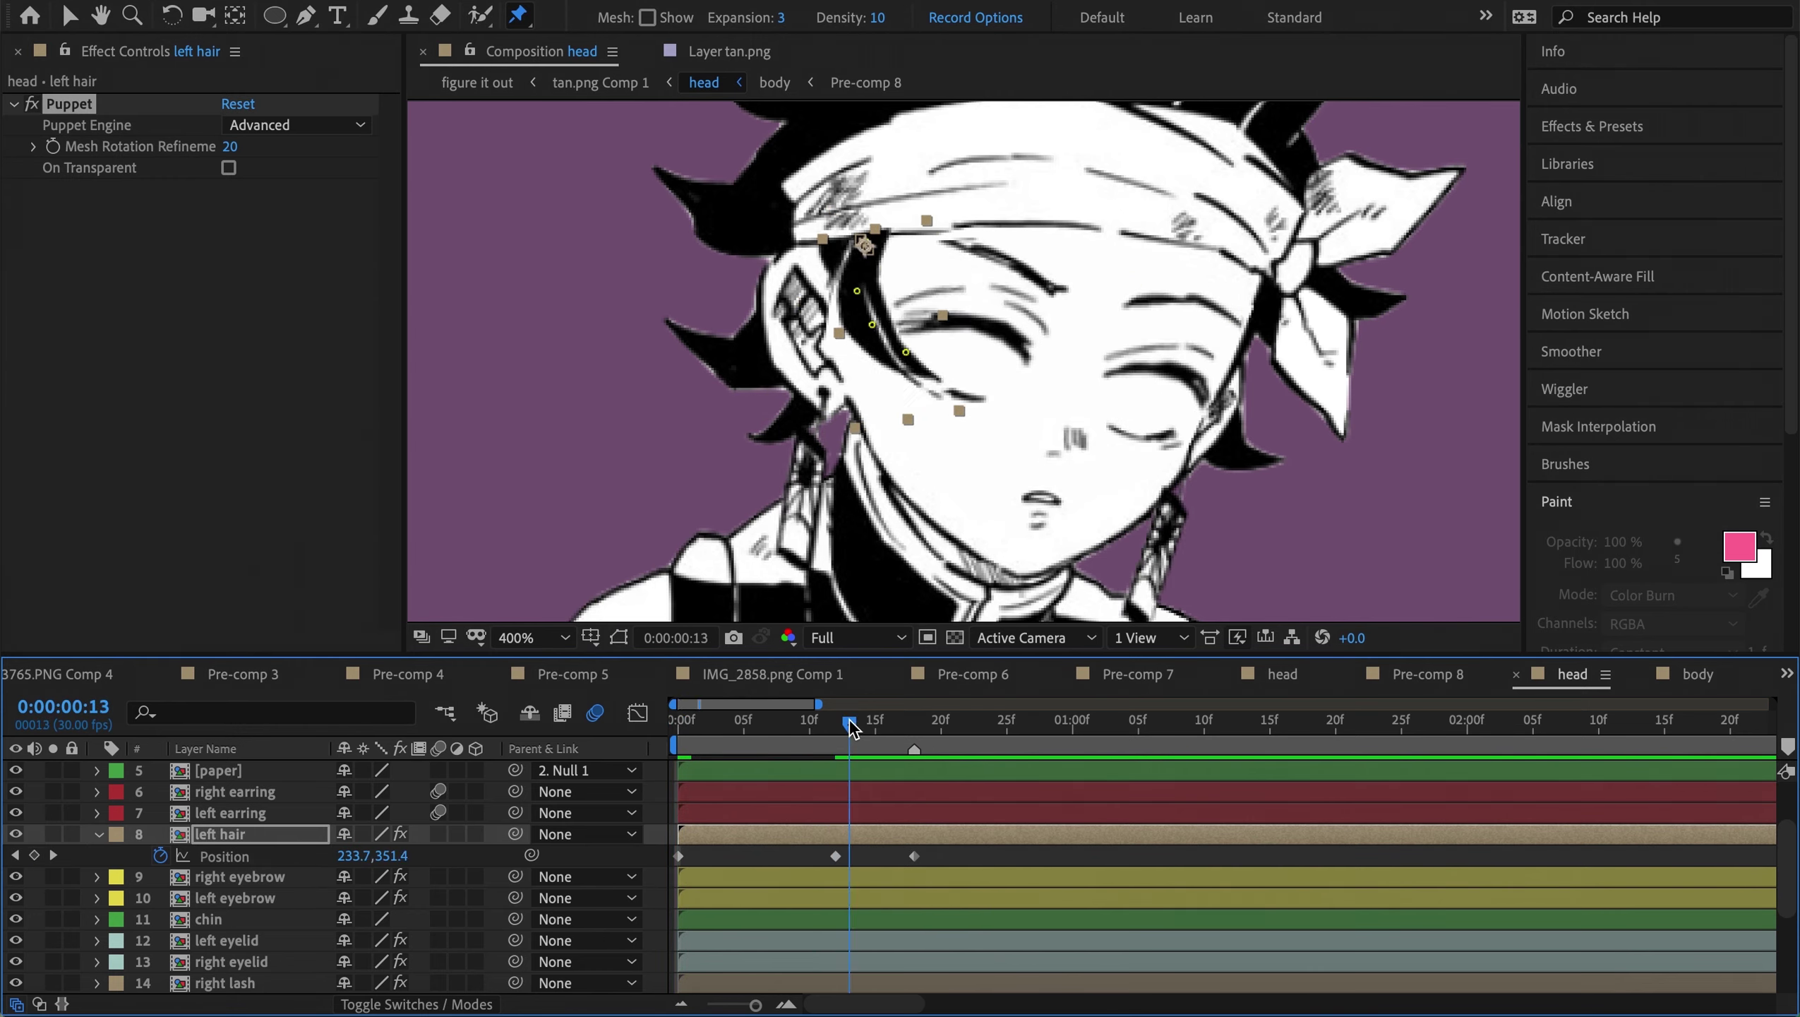
scroll(249, 812, "up", 2)
key("Page_Up")
key("Page_Up")
Reveal every animated property in the head comp and marquee-select the pin keyframes
key("ctrl+a")
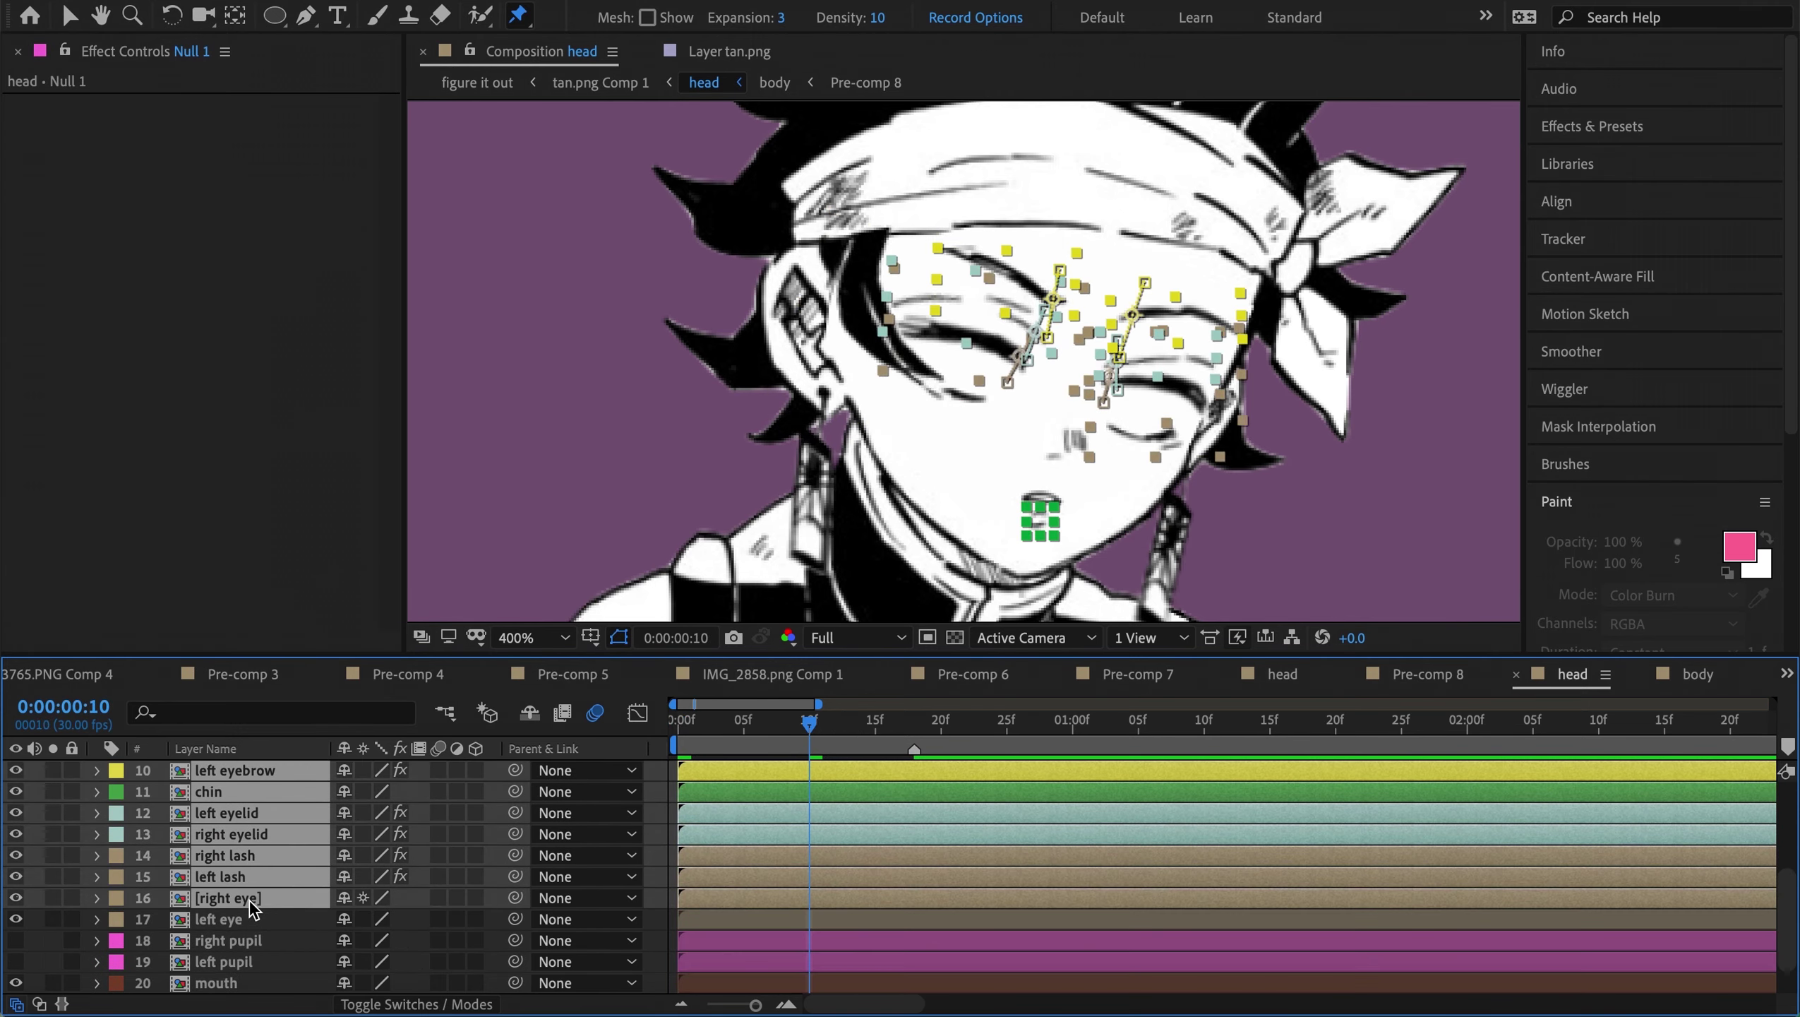
key("u")
scroll(785, 840, "up", 1)
scroll(785, 840, "down", 3)
left_click_drag(952, 887, 680, 972)
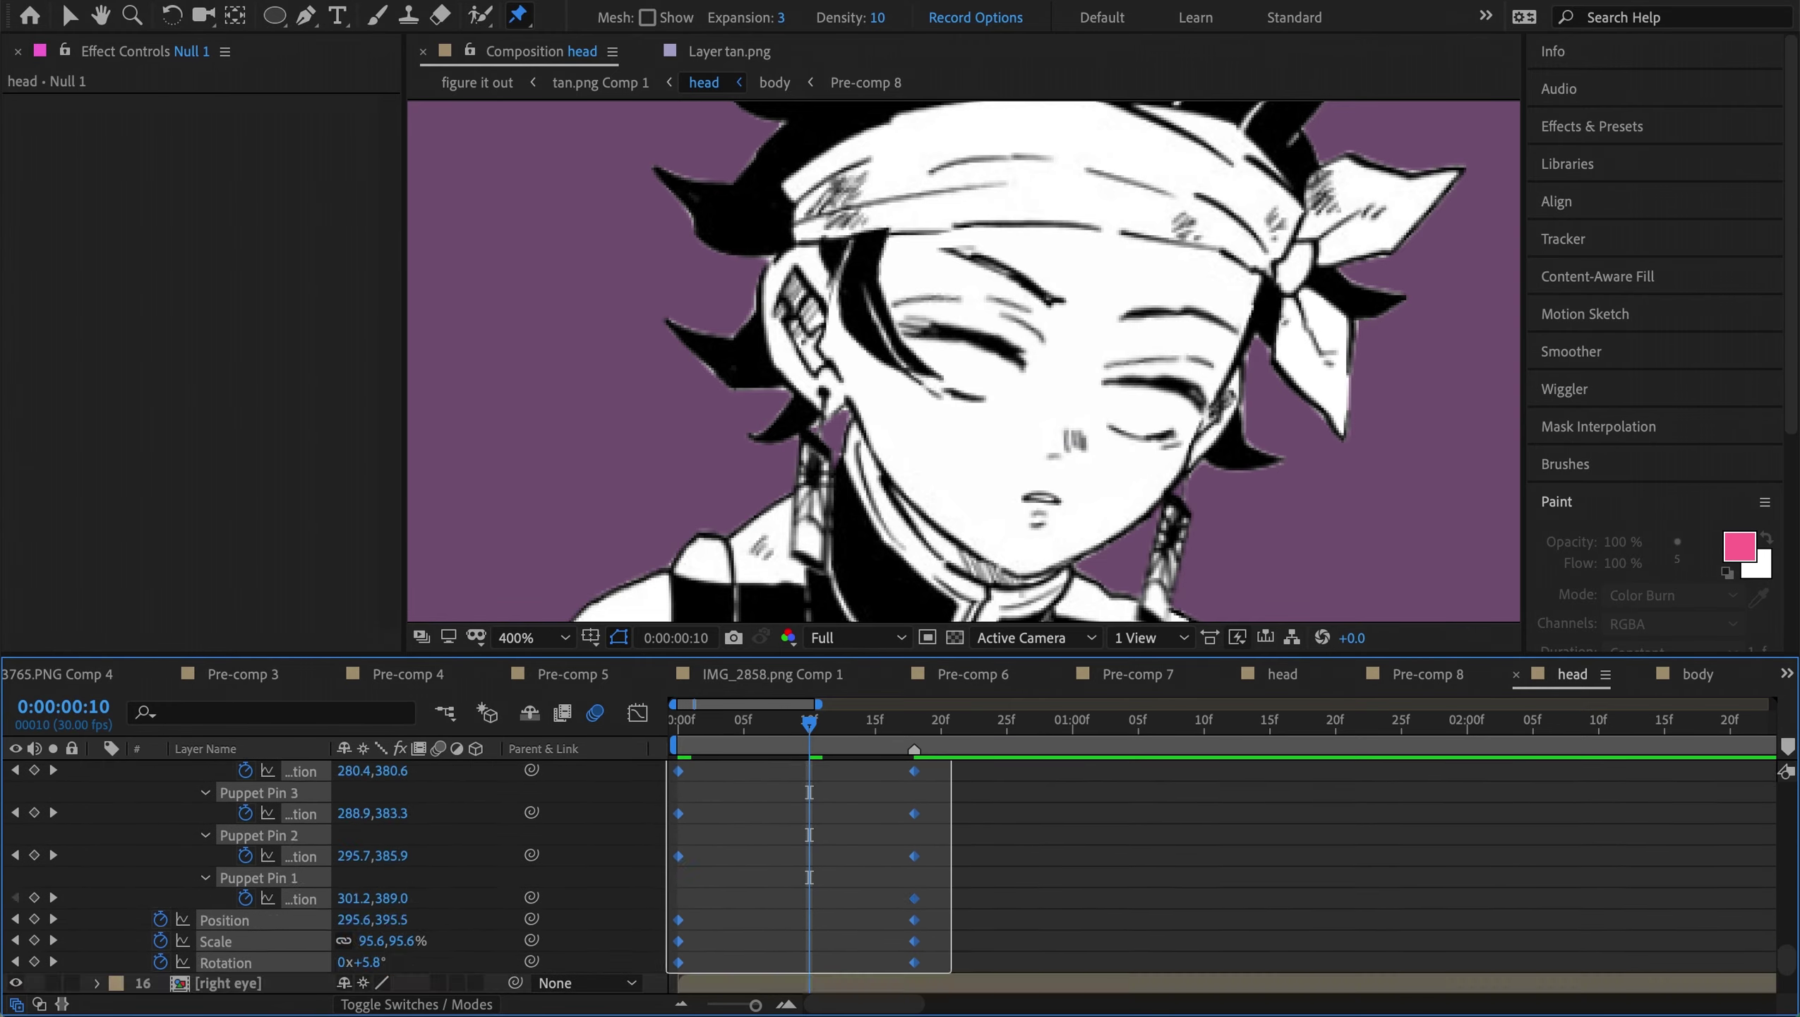
scroll(356, 876, "up", 2)
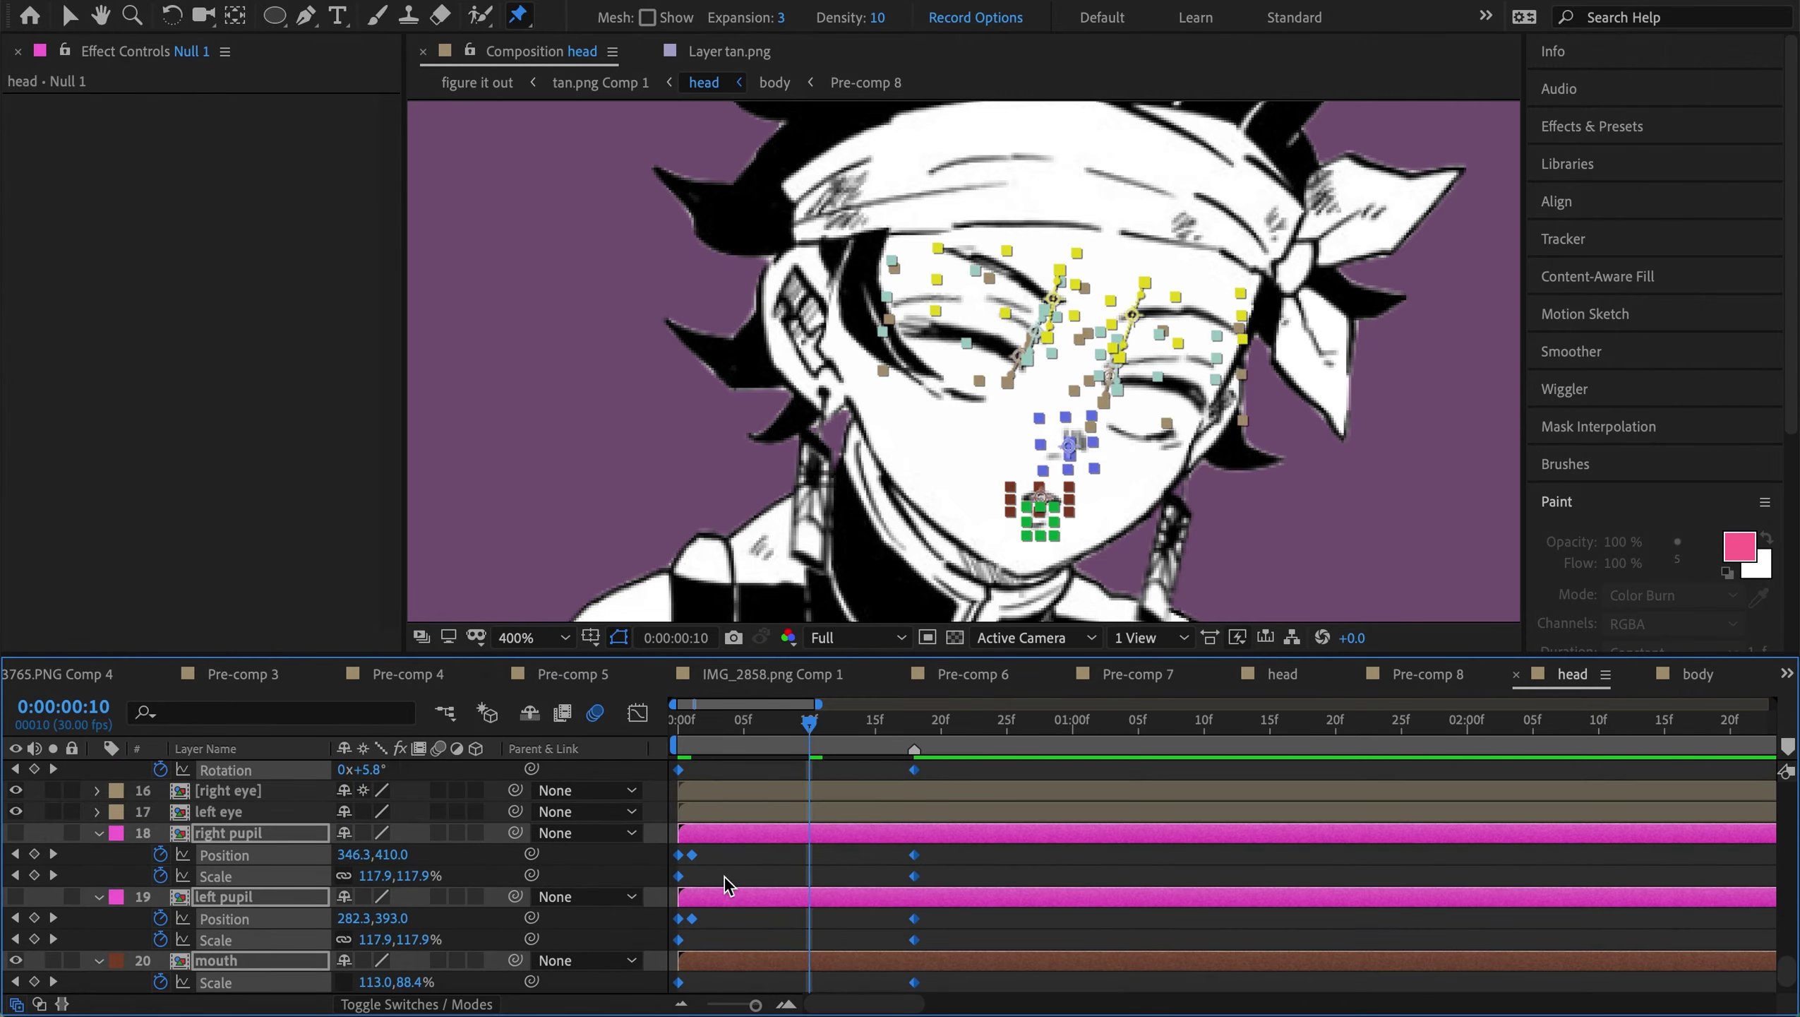
left_click(16, 906)
Undo the frame-1 pupil position keyframes, then play back from frame 18
key("ctrl+z")
key("ctrl+z")
key("ctrl+z")
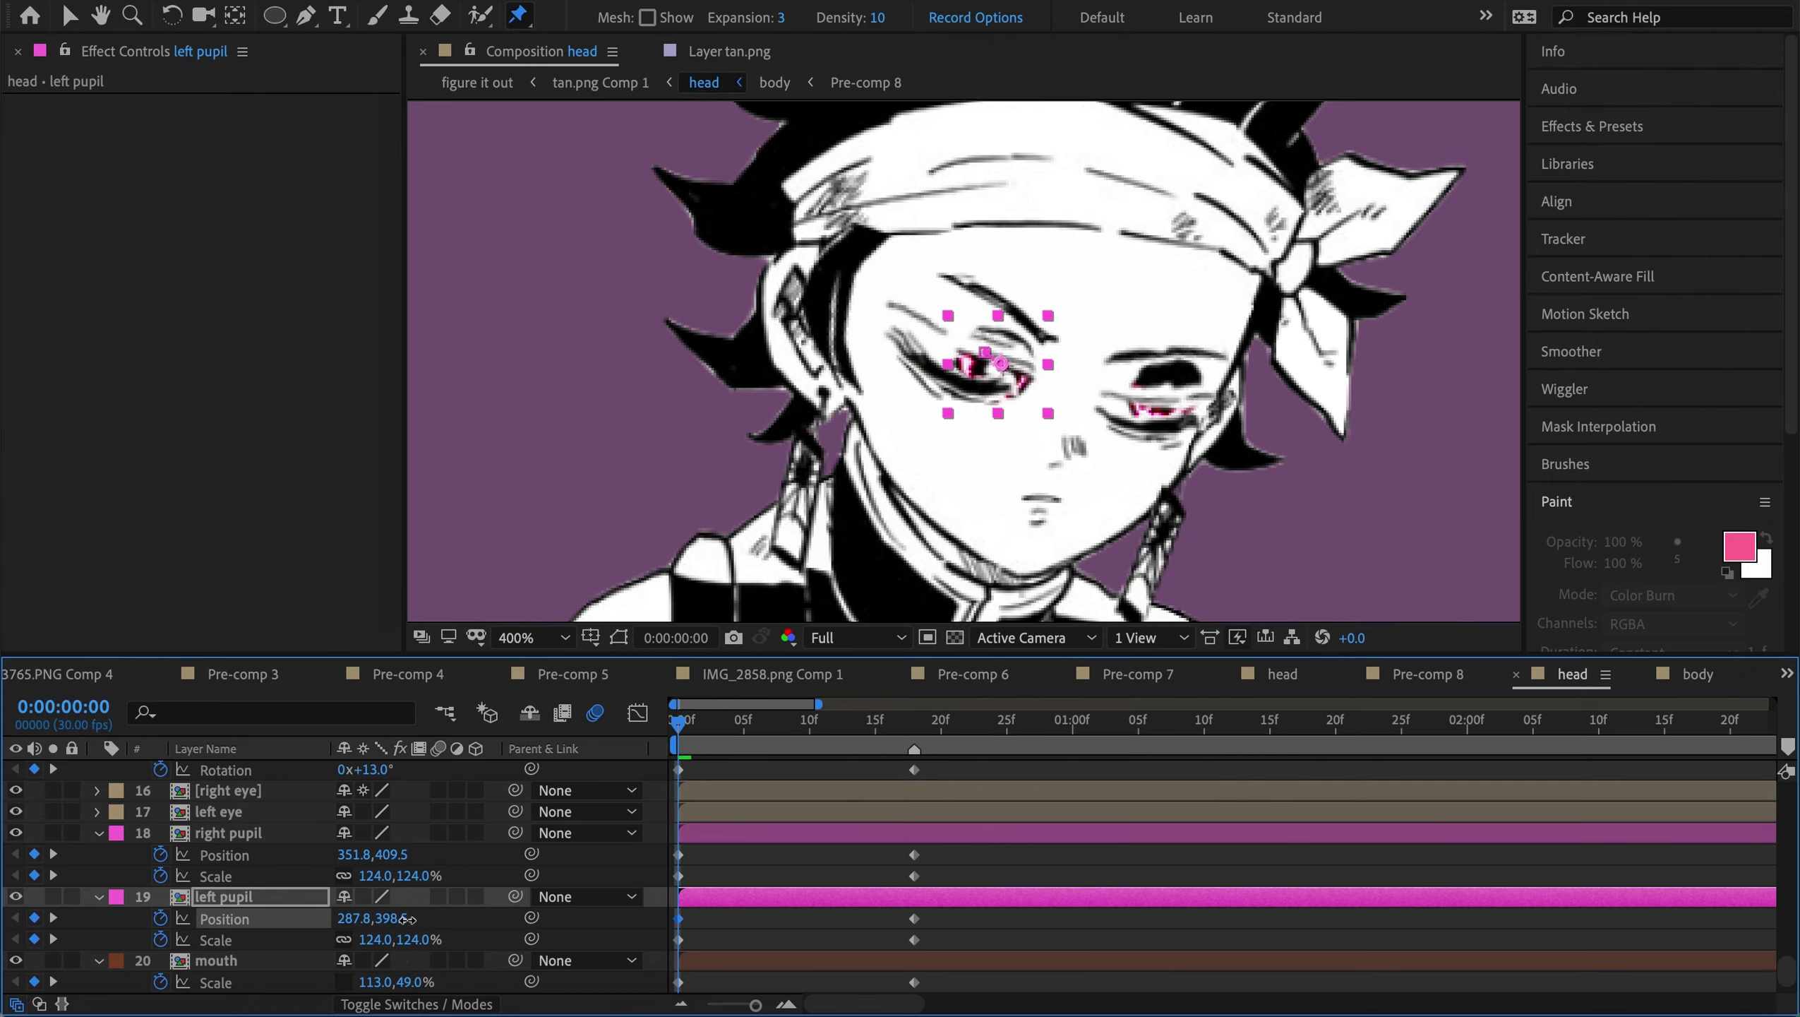
left_click_drag(923, 722, 916, 725)
key("space")
Select keyframes across all face layers and inspect the mouth and Null 1 speed curves
scroll(775, 859, "up", 5)
left_click_drag(683, 758, 925, 961)
key("shift+F3")
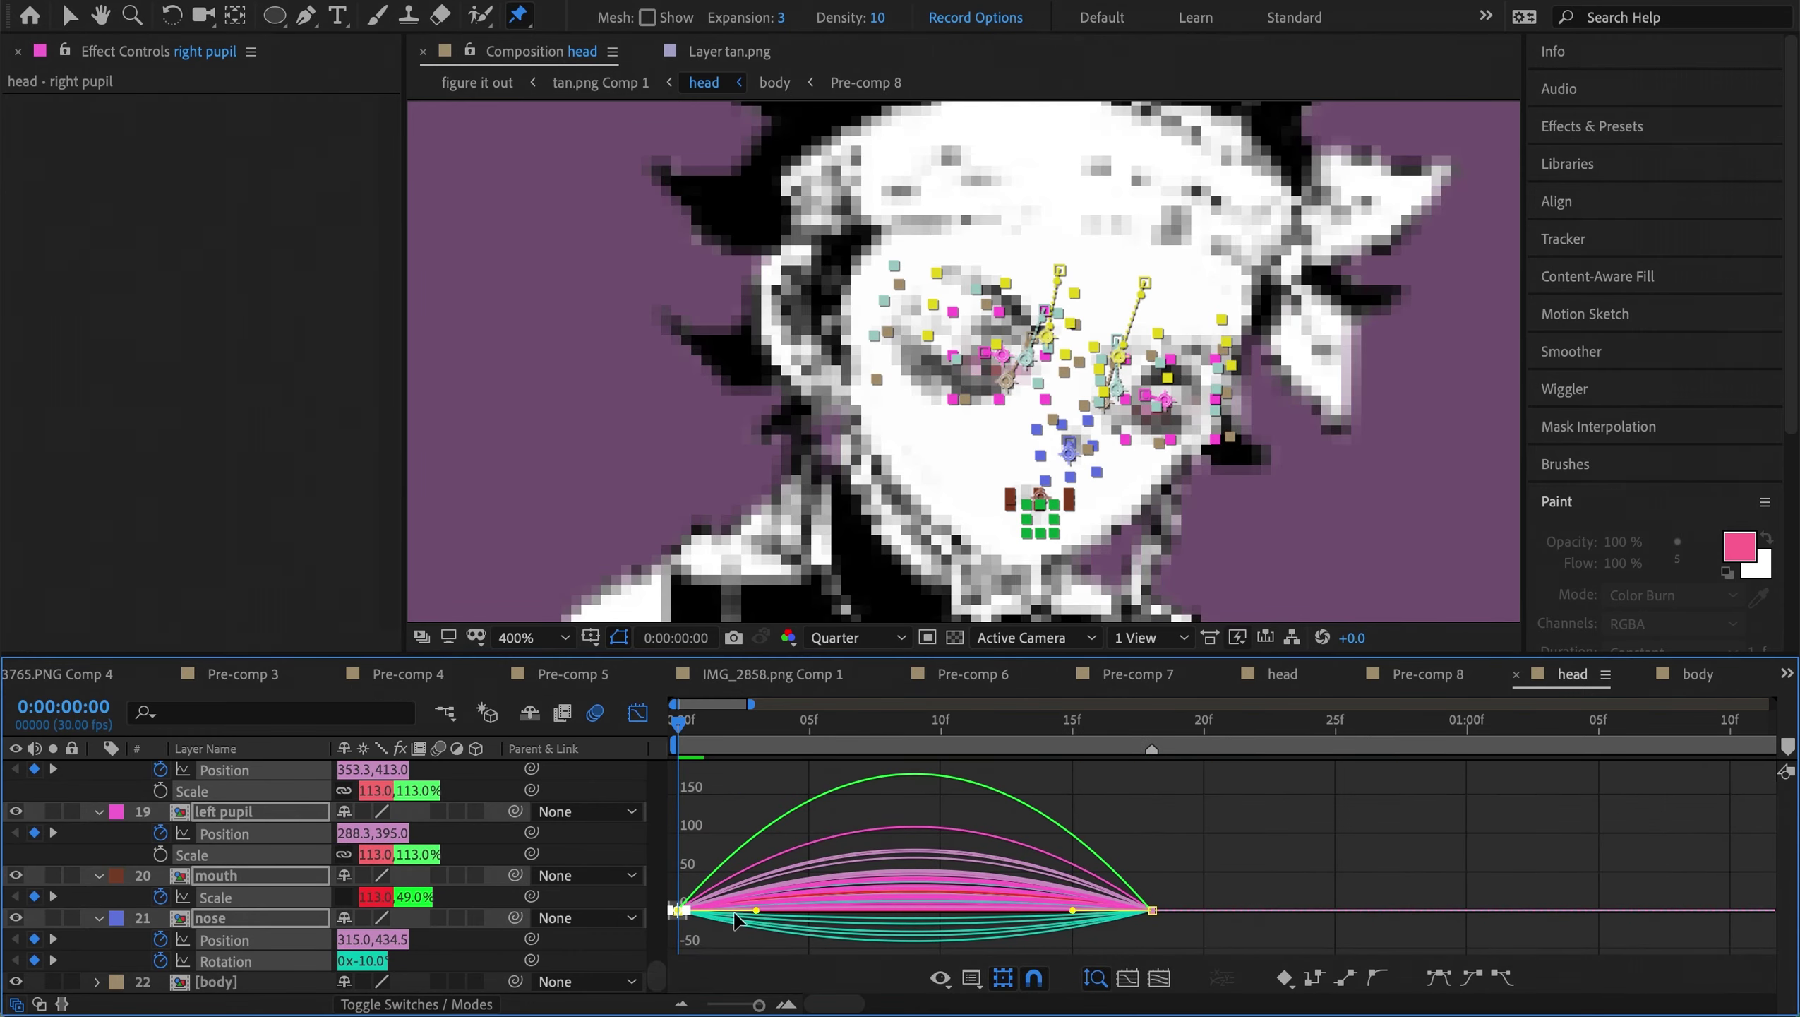
left_click(639, 712)
left_click(638, 712)
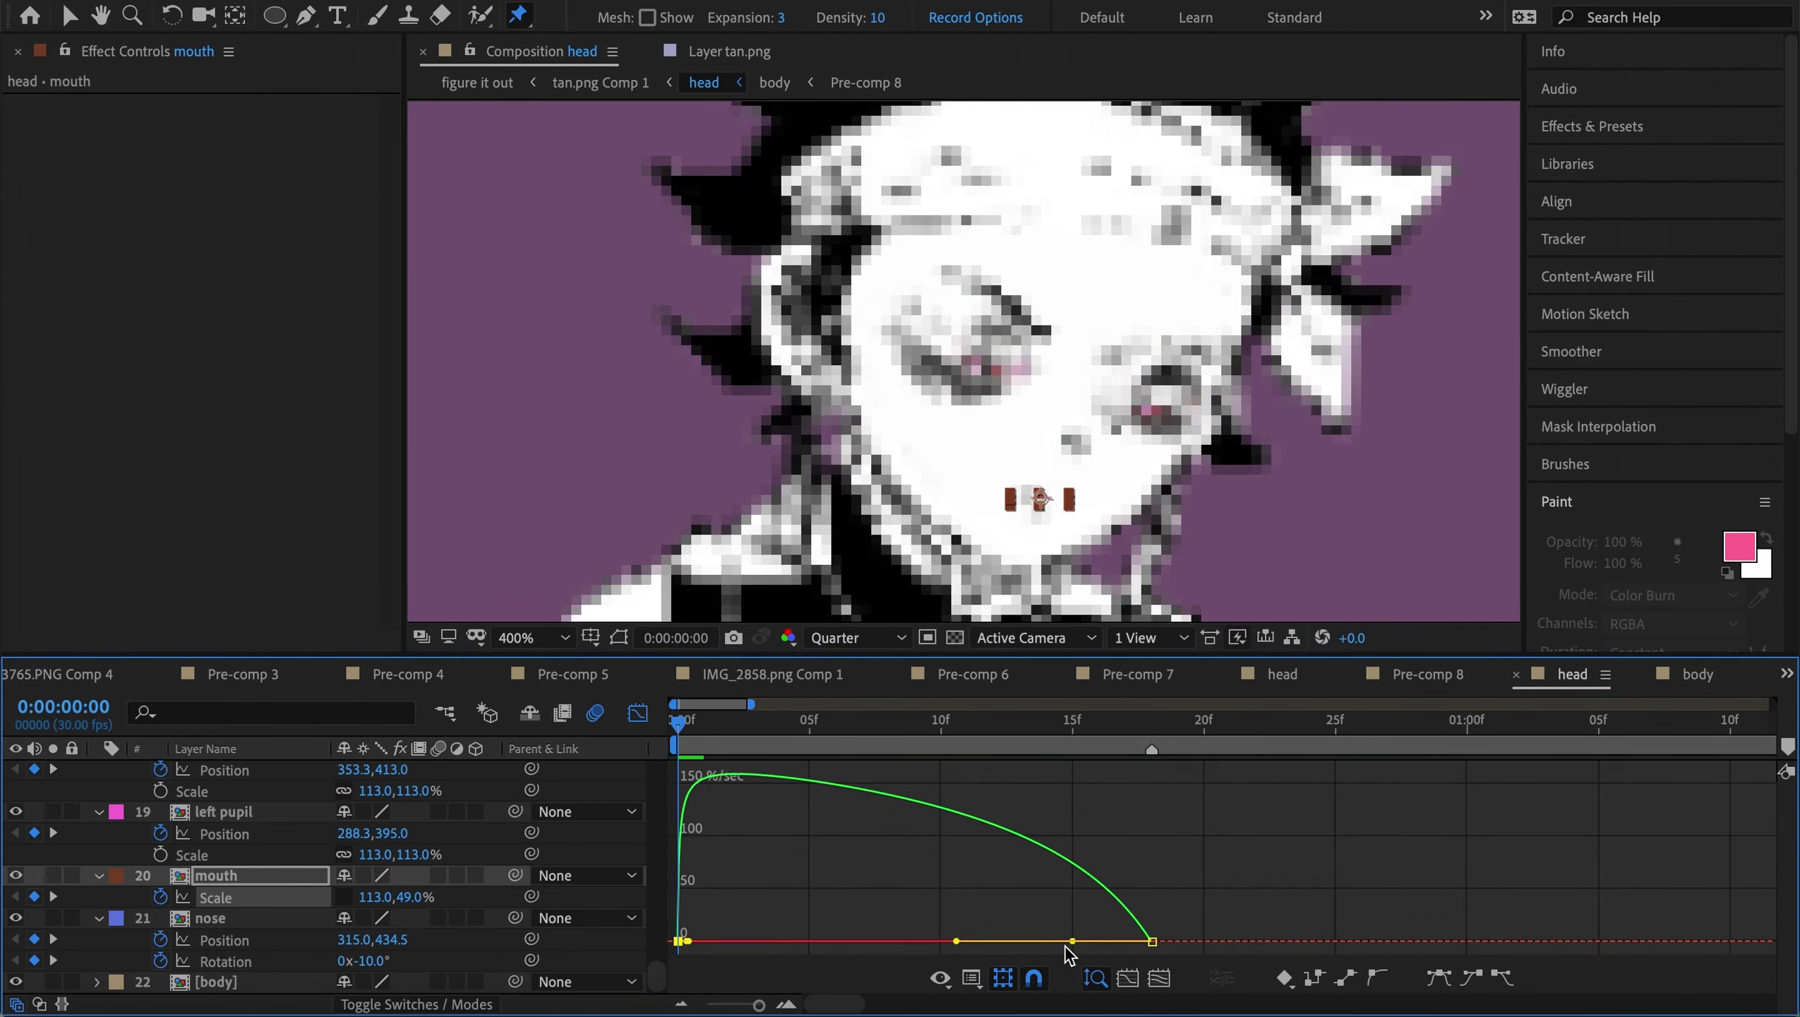
left_click(638, 712)
Set the preview to Full resolution, fit the whole figure in the viewer, and close the graph
left_click(853, 638)
left_click(839, 696)
key("alt+slash")
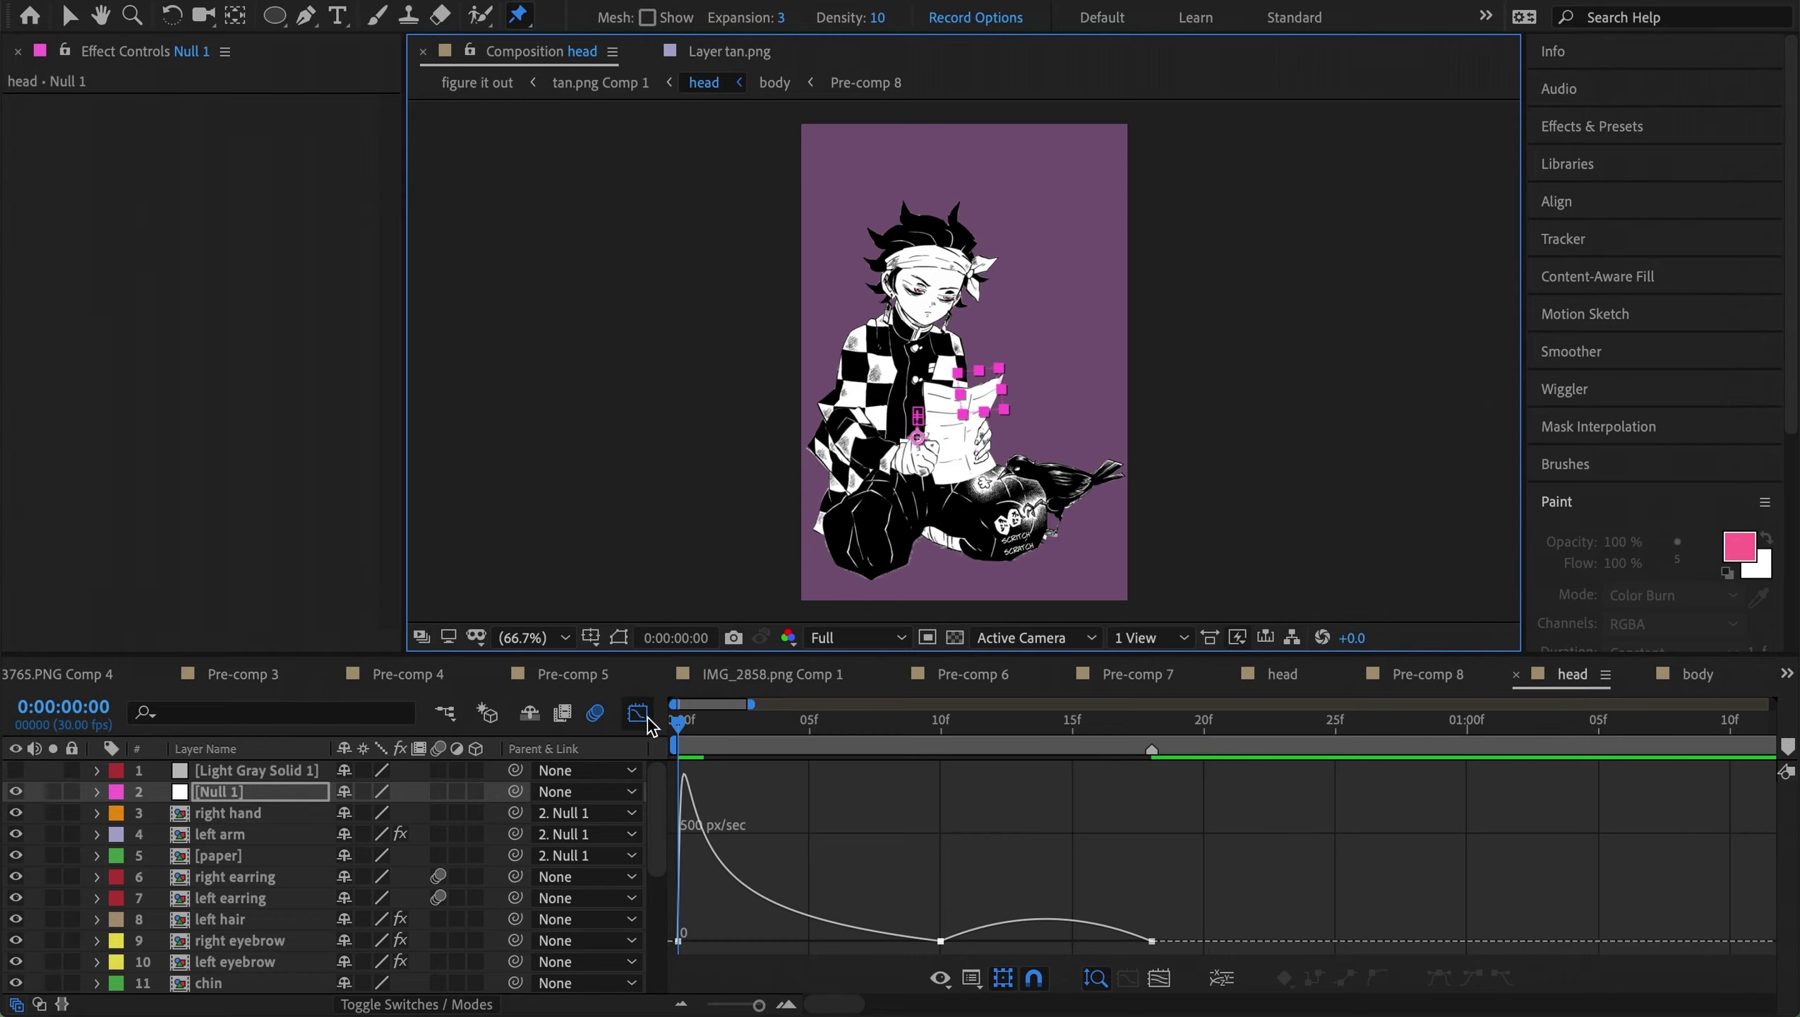
left_click(638, 712)
left_click(687, 894)
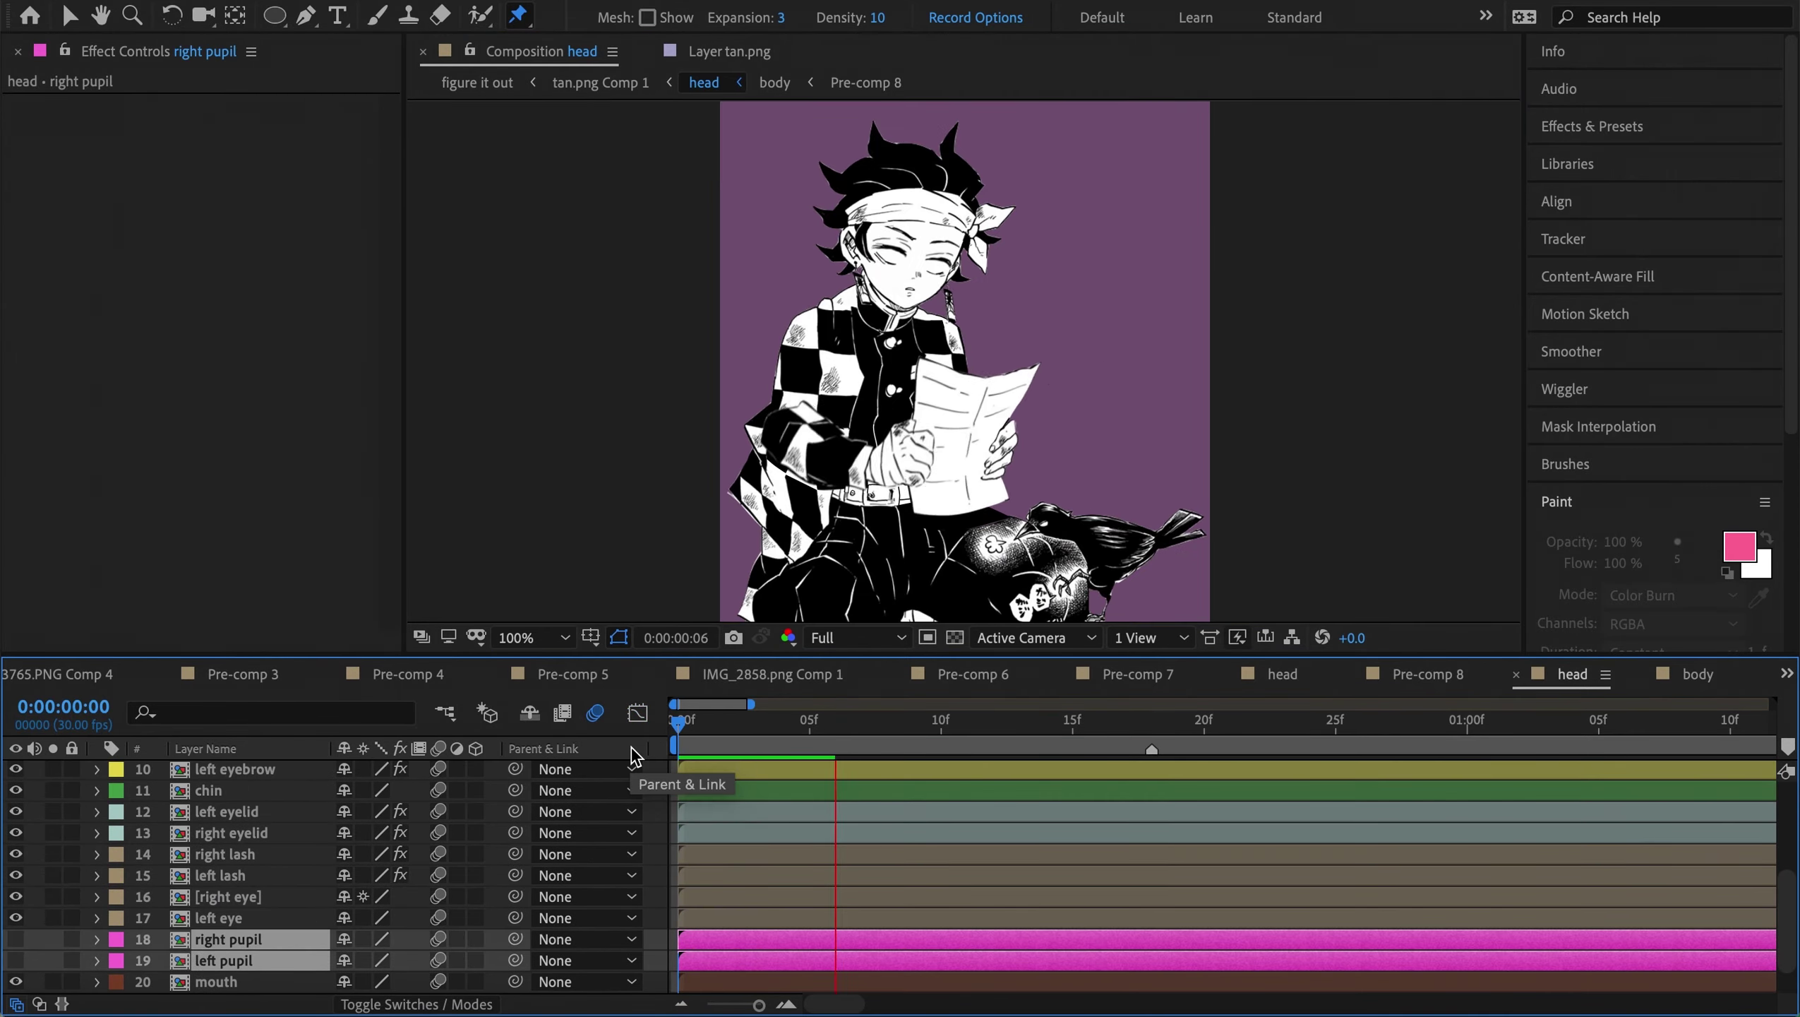
Scrub to frame 18 and select the left eyebrow layer to work on its puppet pins
scroll(989, 785, "up", 5)
left_click_drag(736, 719, 1152, 719)
scroll(804, 854, "down", 3)
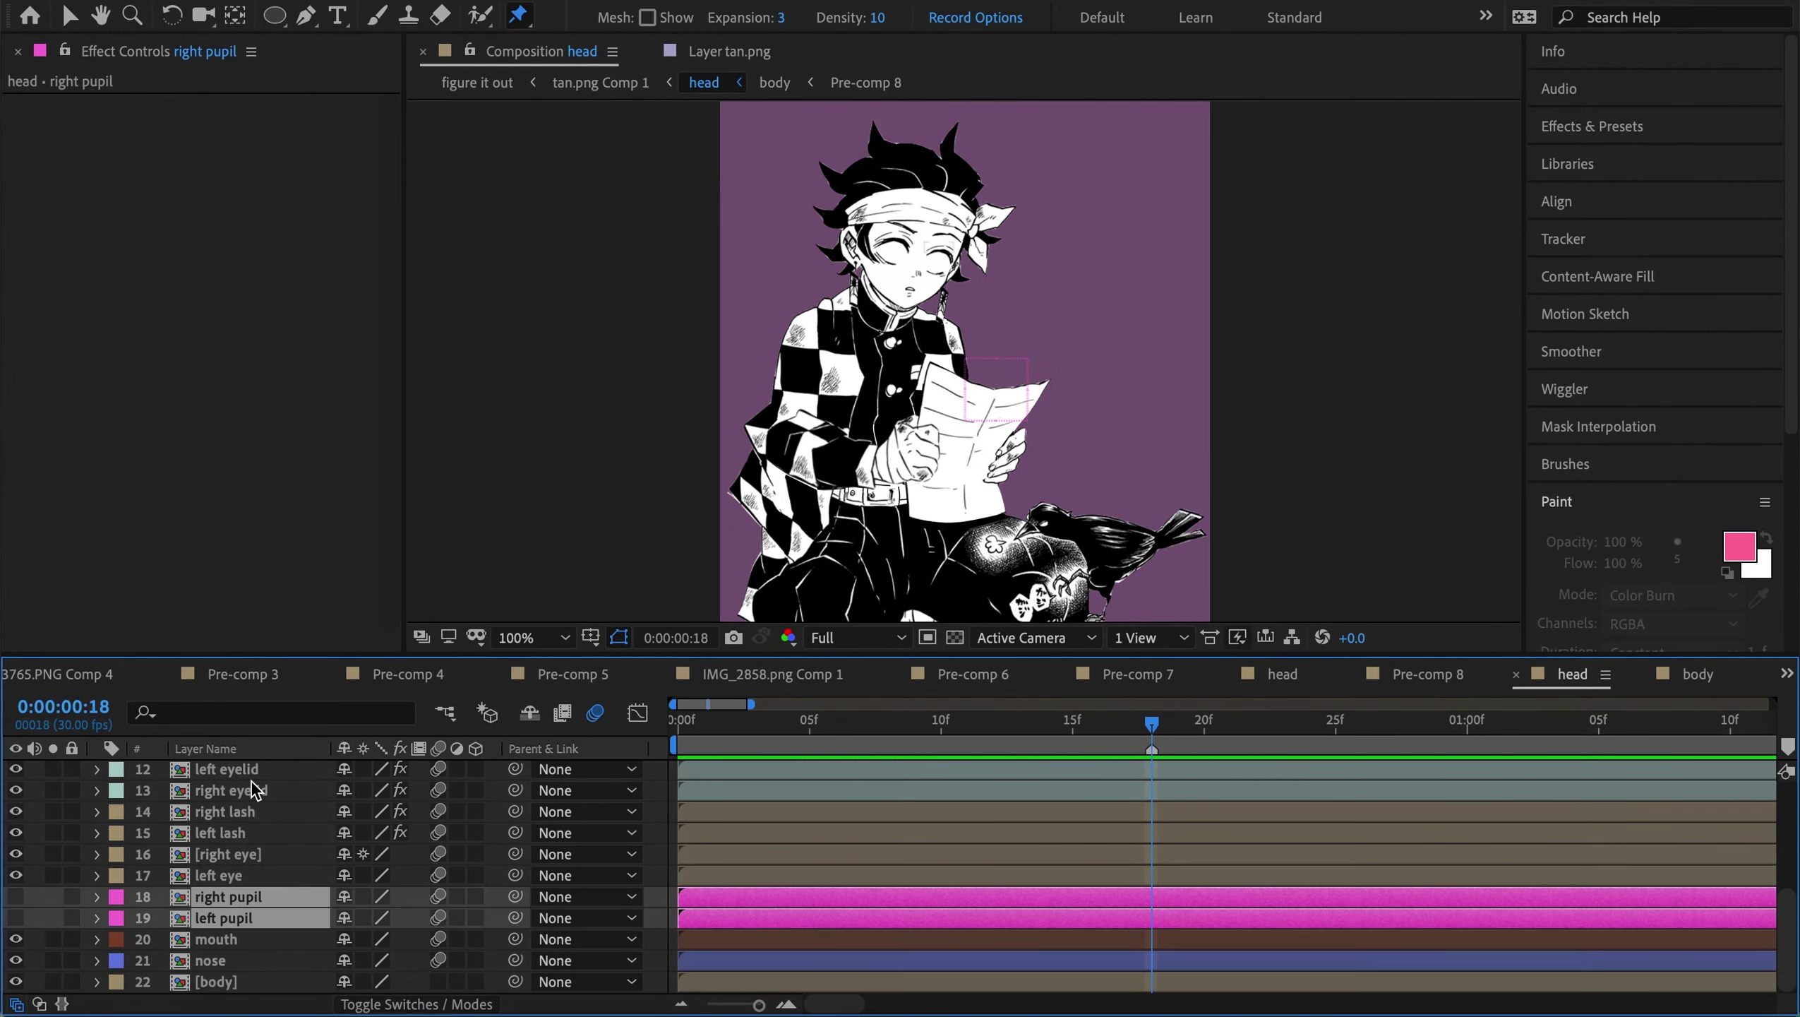
left_click(235, 855)
scroll(932, 235, "up", 4)
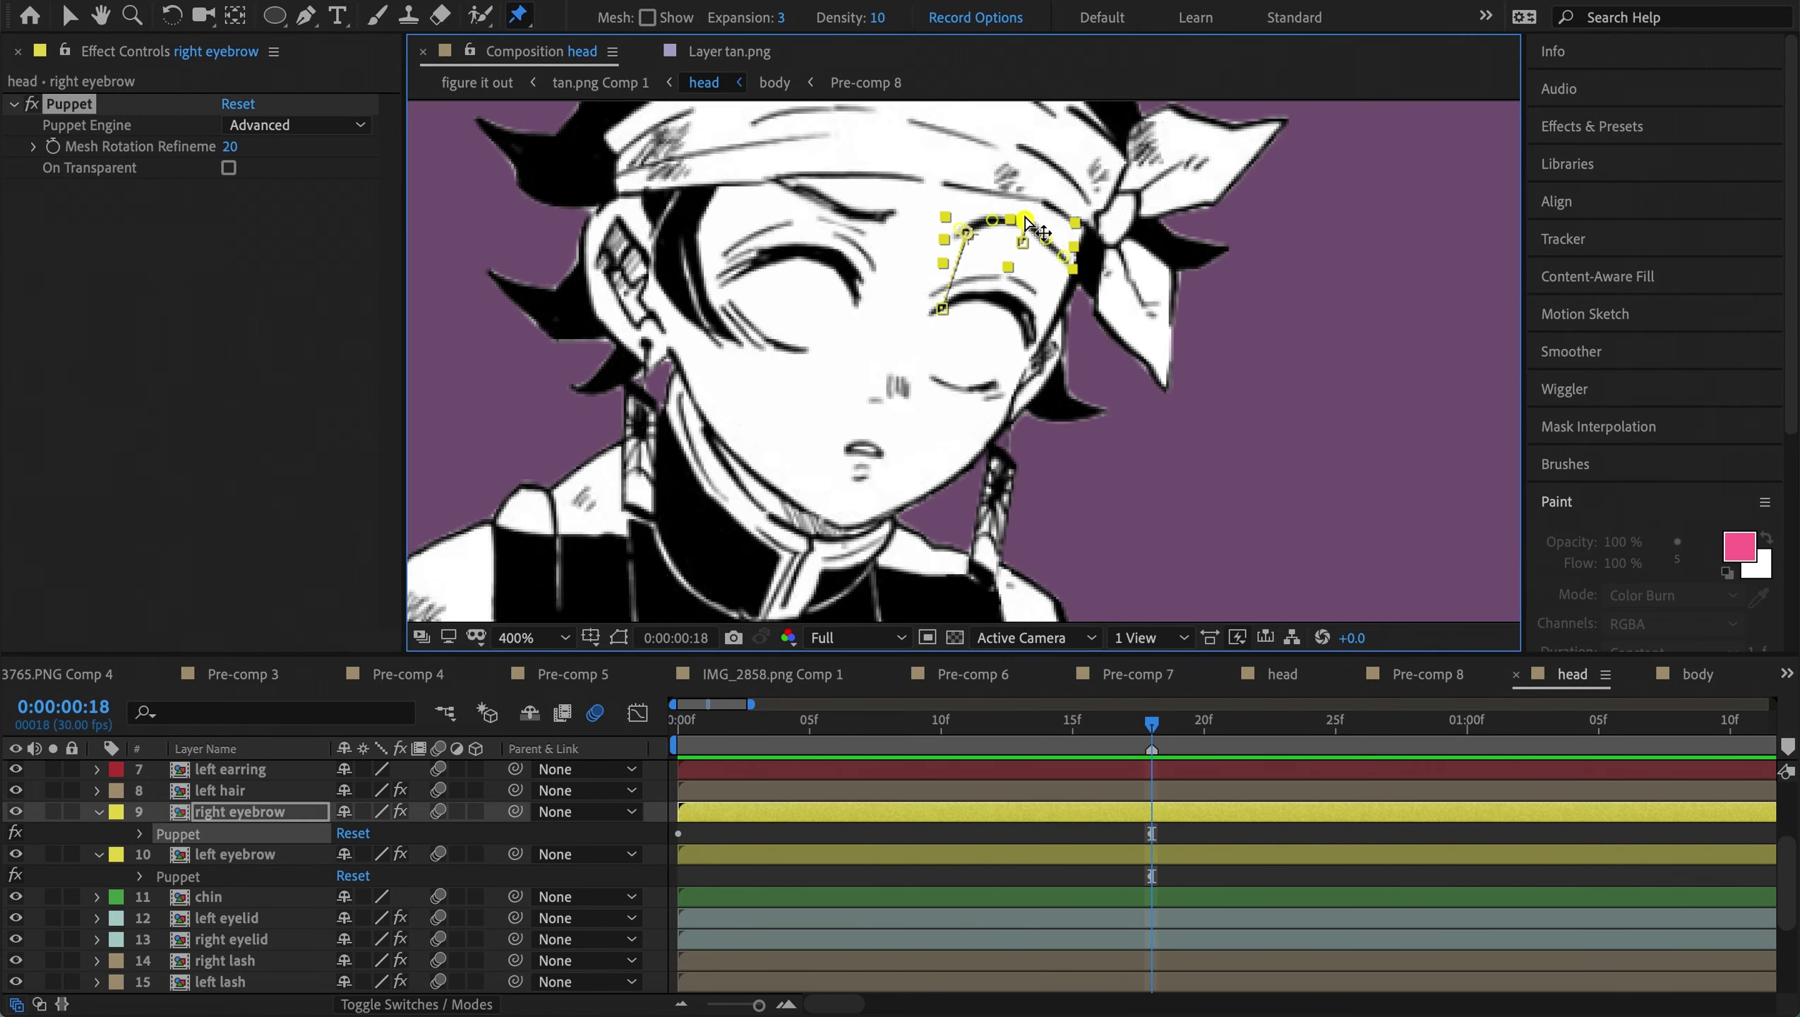
scroll(1024, 223, "down", 4)
left_click(933, 829)
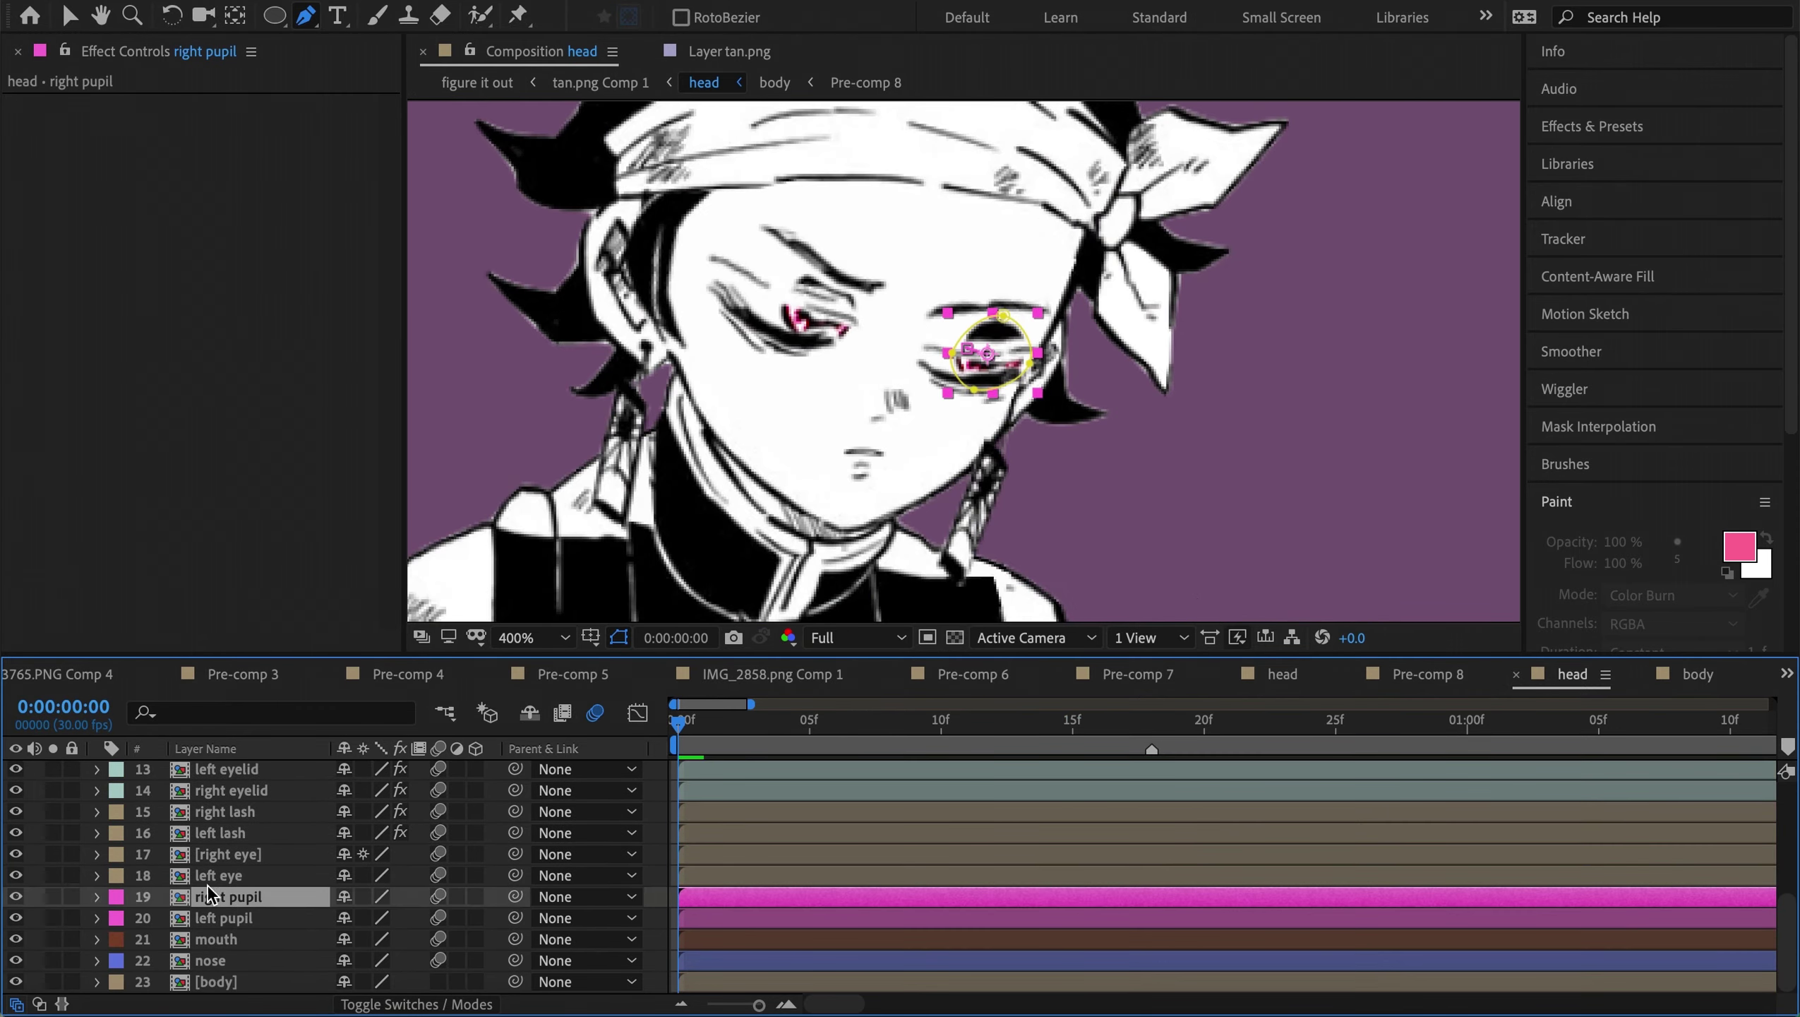
Reshape the leftp pupil's mask path to the closing eyelid around frame 4
right_click(255, 918)
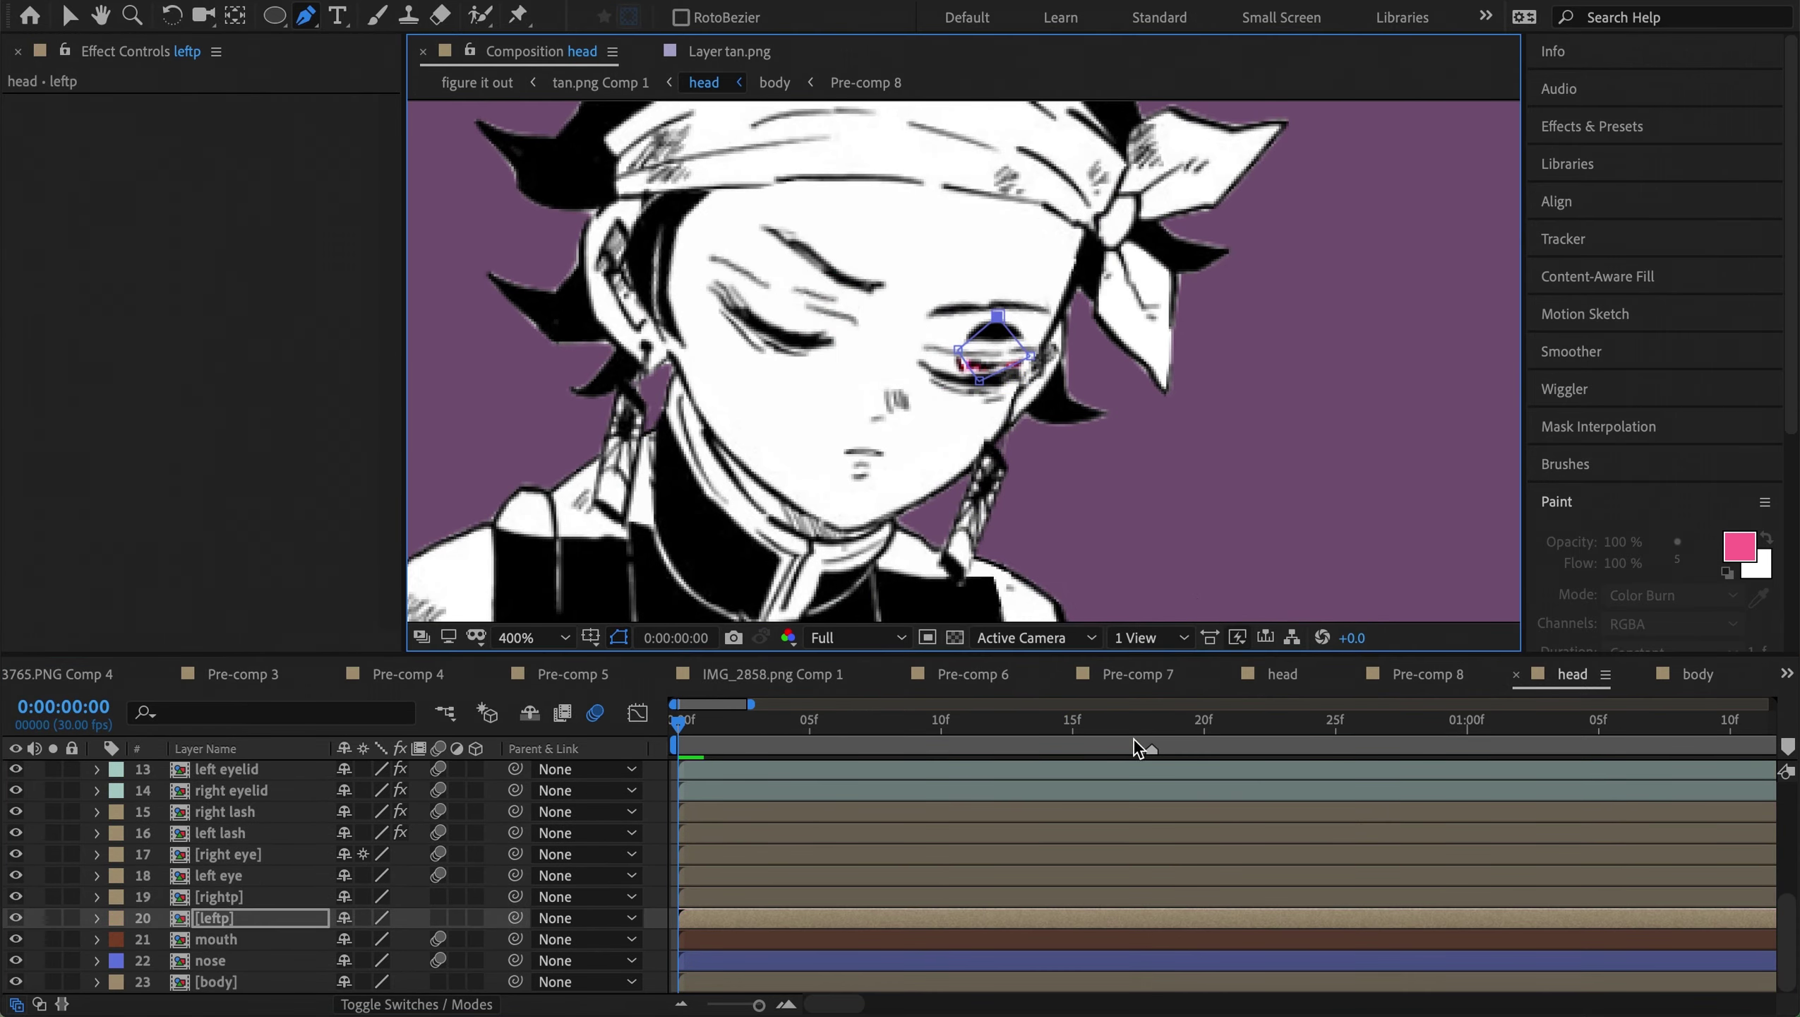
left_click(1139, 748)
key("Home")
key("k")
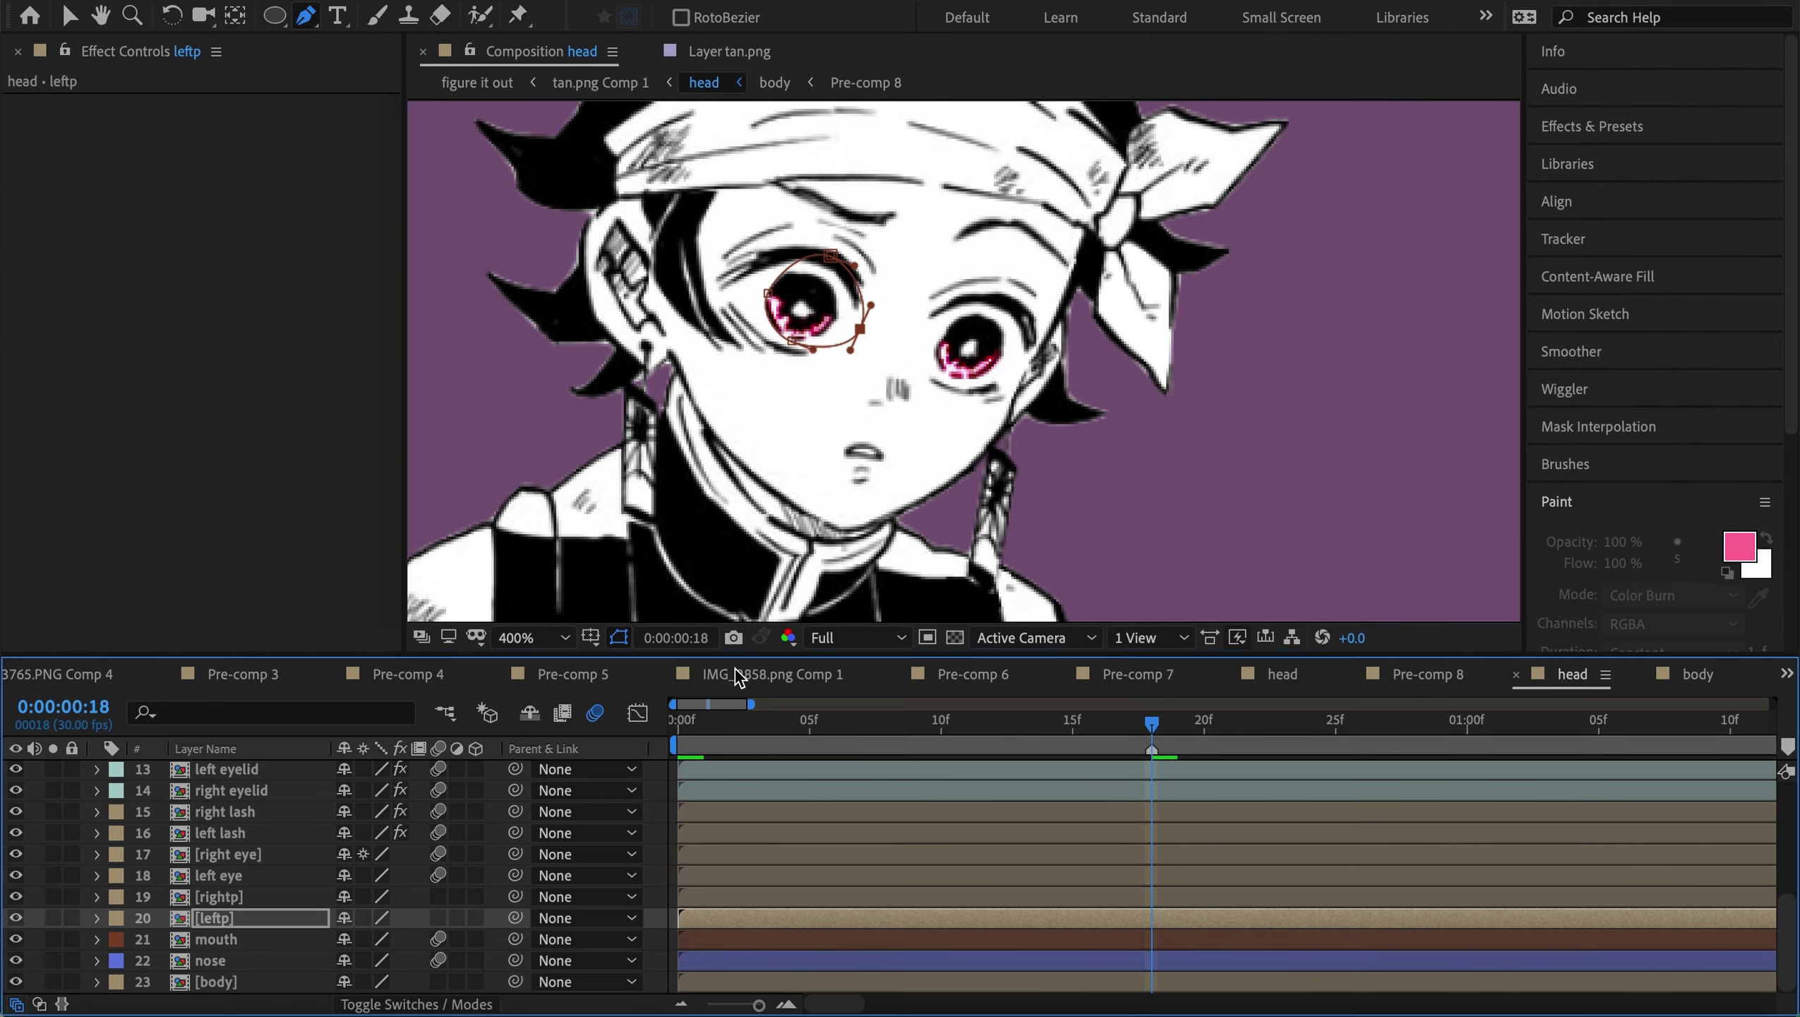
key("m")
left_click_drag(1114, 723, 783, 721)
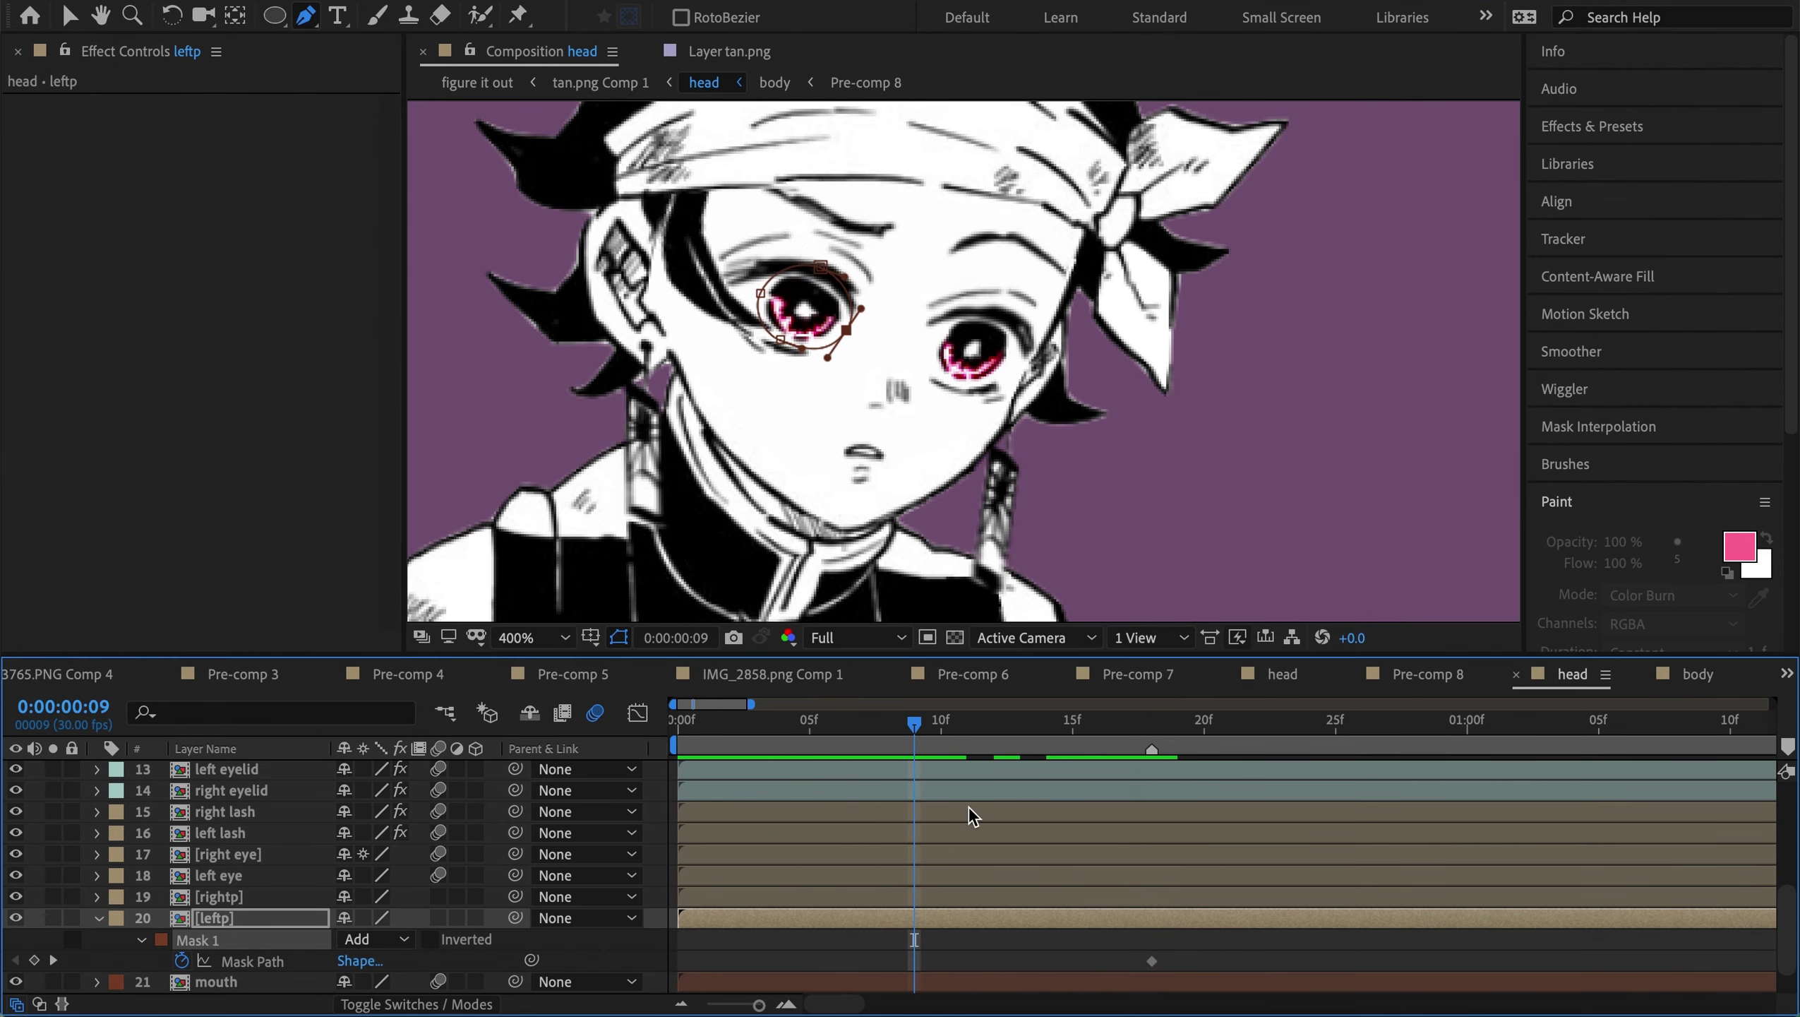
left_click_drag(776, 284, 755, 293)
key("Page_Up")
key("Page_Up")
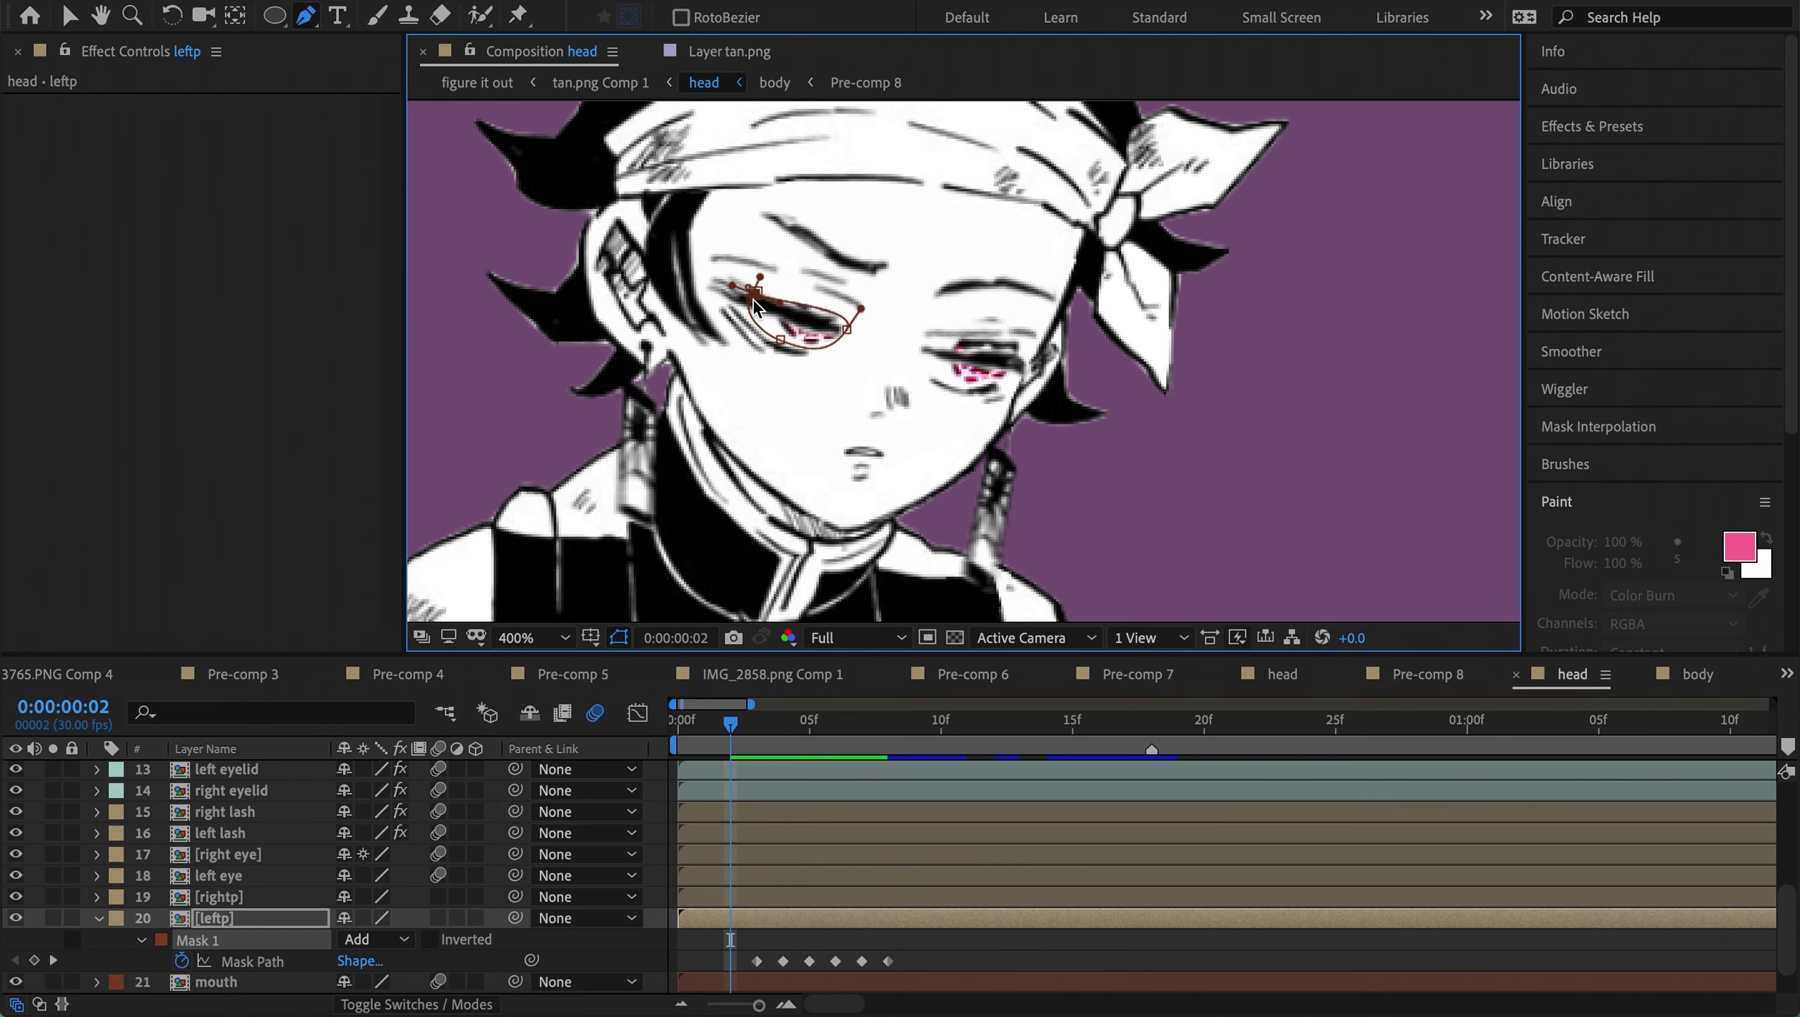
key("Page_Up")
Paste a Mask Path keyframe onto the rightp pupil at frame 1, matching leftp
scroll(623, 865, "up", 3)
scroll(272, 901, "up", 2)
scroll(273, 901, "down", 3)
key("Page_Down")
key("Page_Down")
key("Page_Down")
key("Page_Down")
key("Page_Down")
left_click(242, 898)
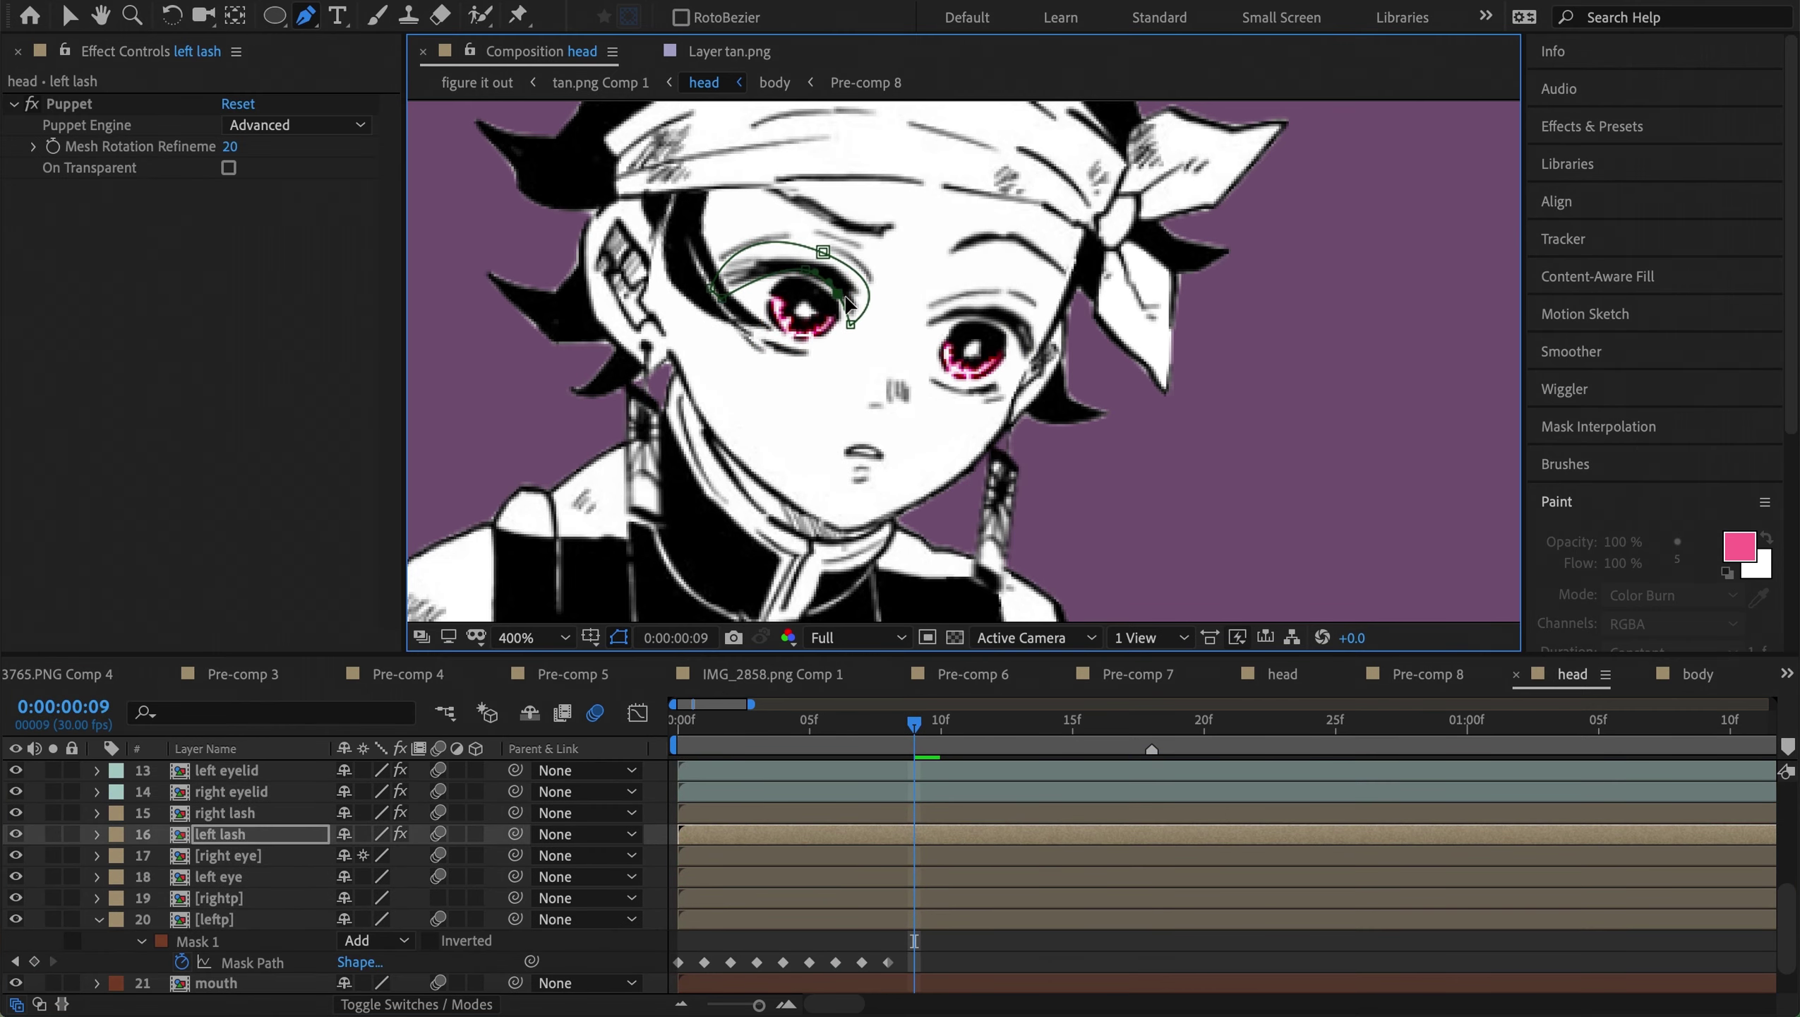
key("k")
key("m")
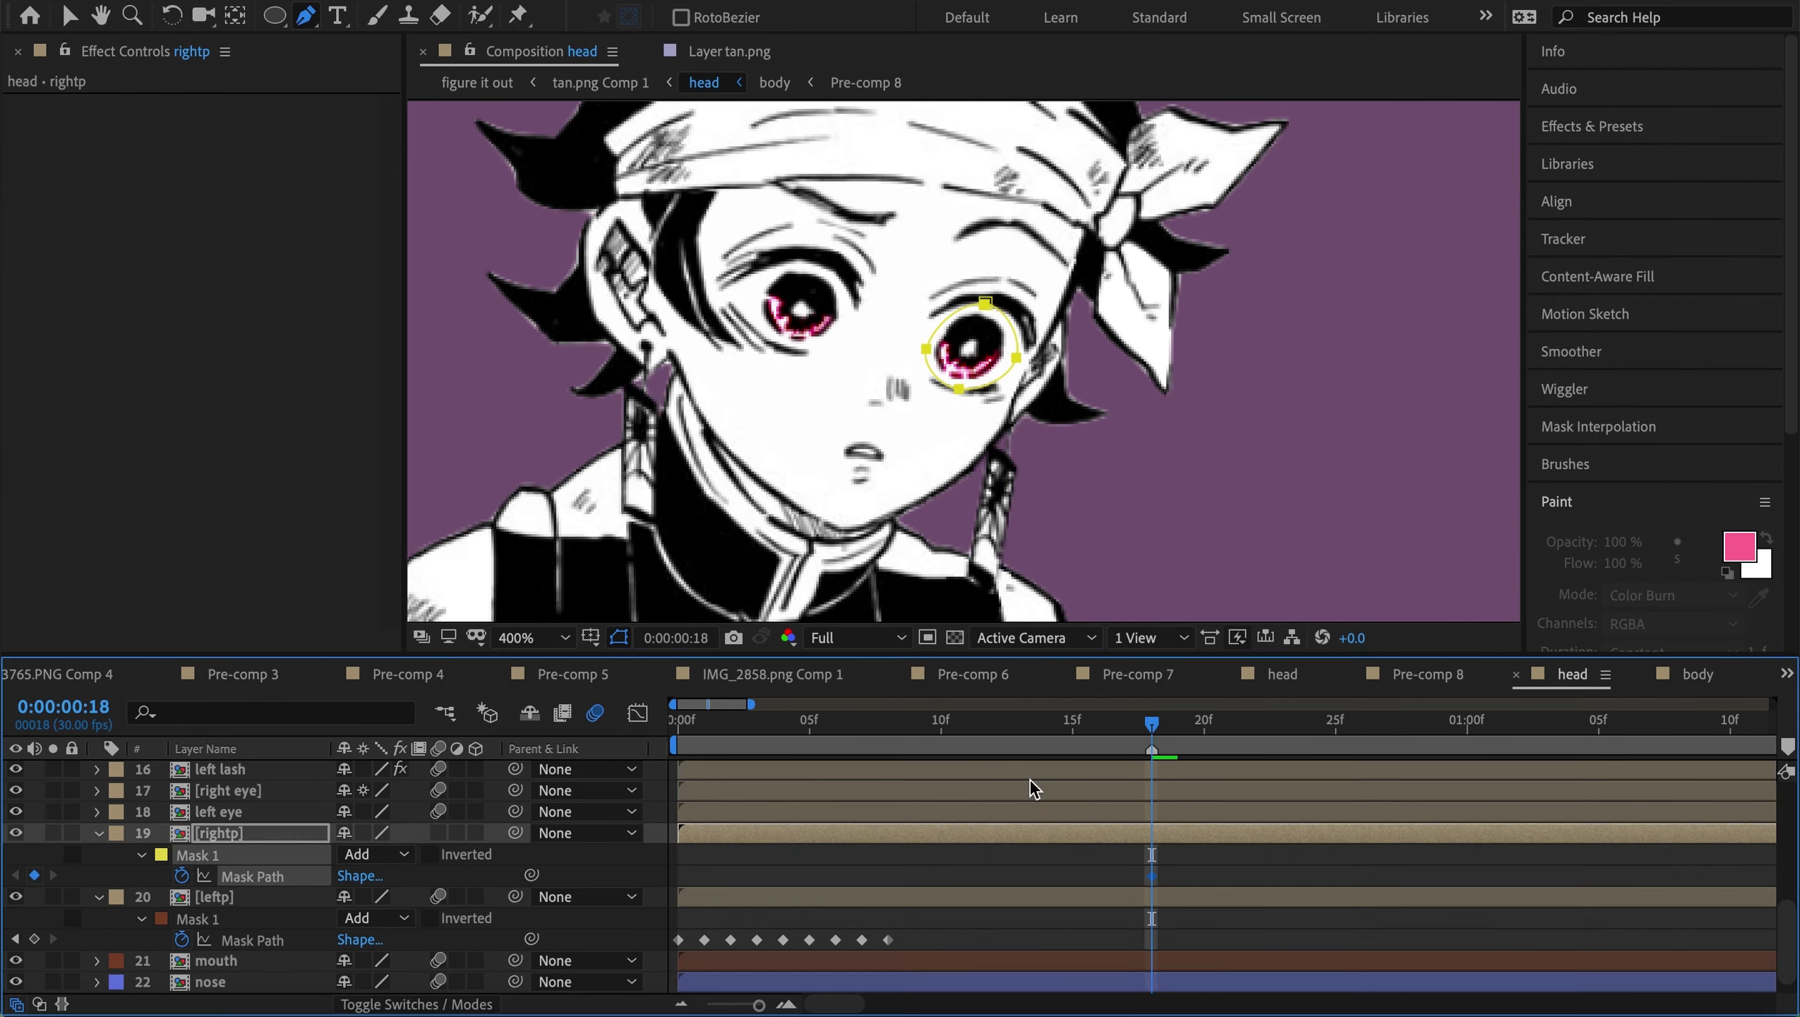
key("j")
key("j")
key("j")
key("j")
key("j")
key("j")
key("j")
key("Page_Up")
key("Page_Up")
key("ctrl+v")
key("Page_Up")
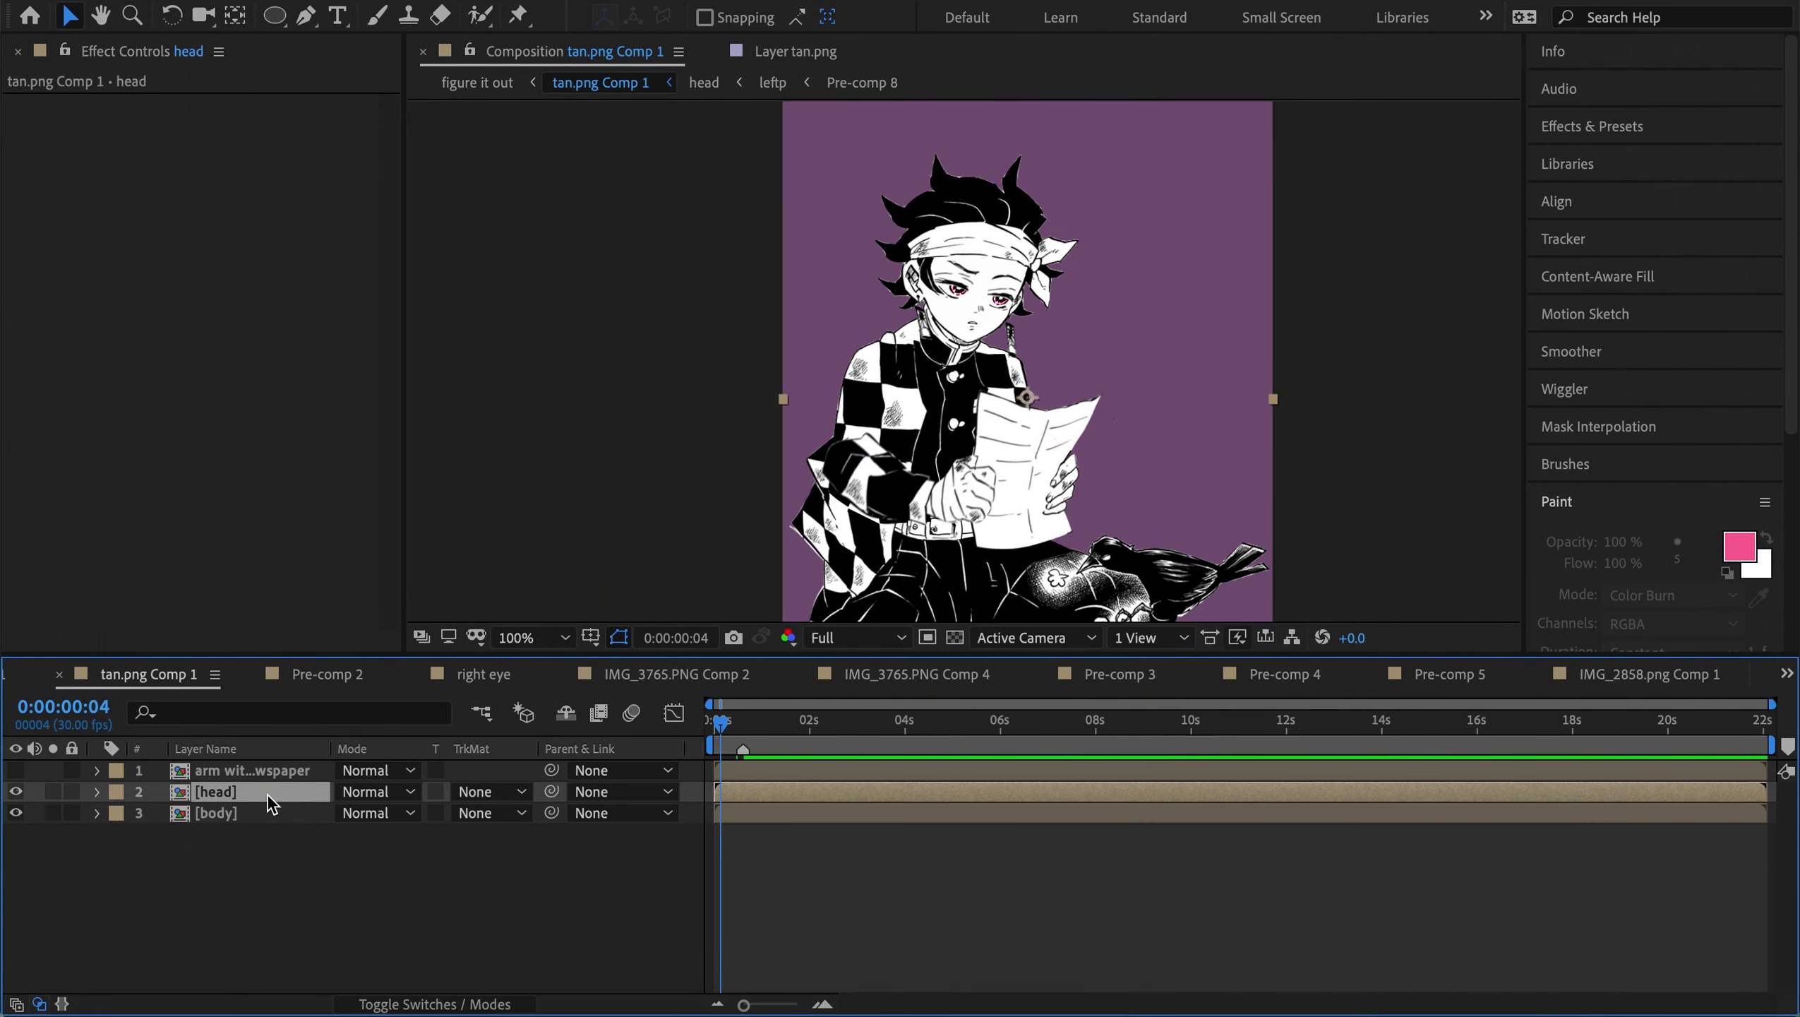
Set the body layer's Mask 1 mode to Subtract
key("Home")
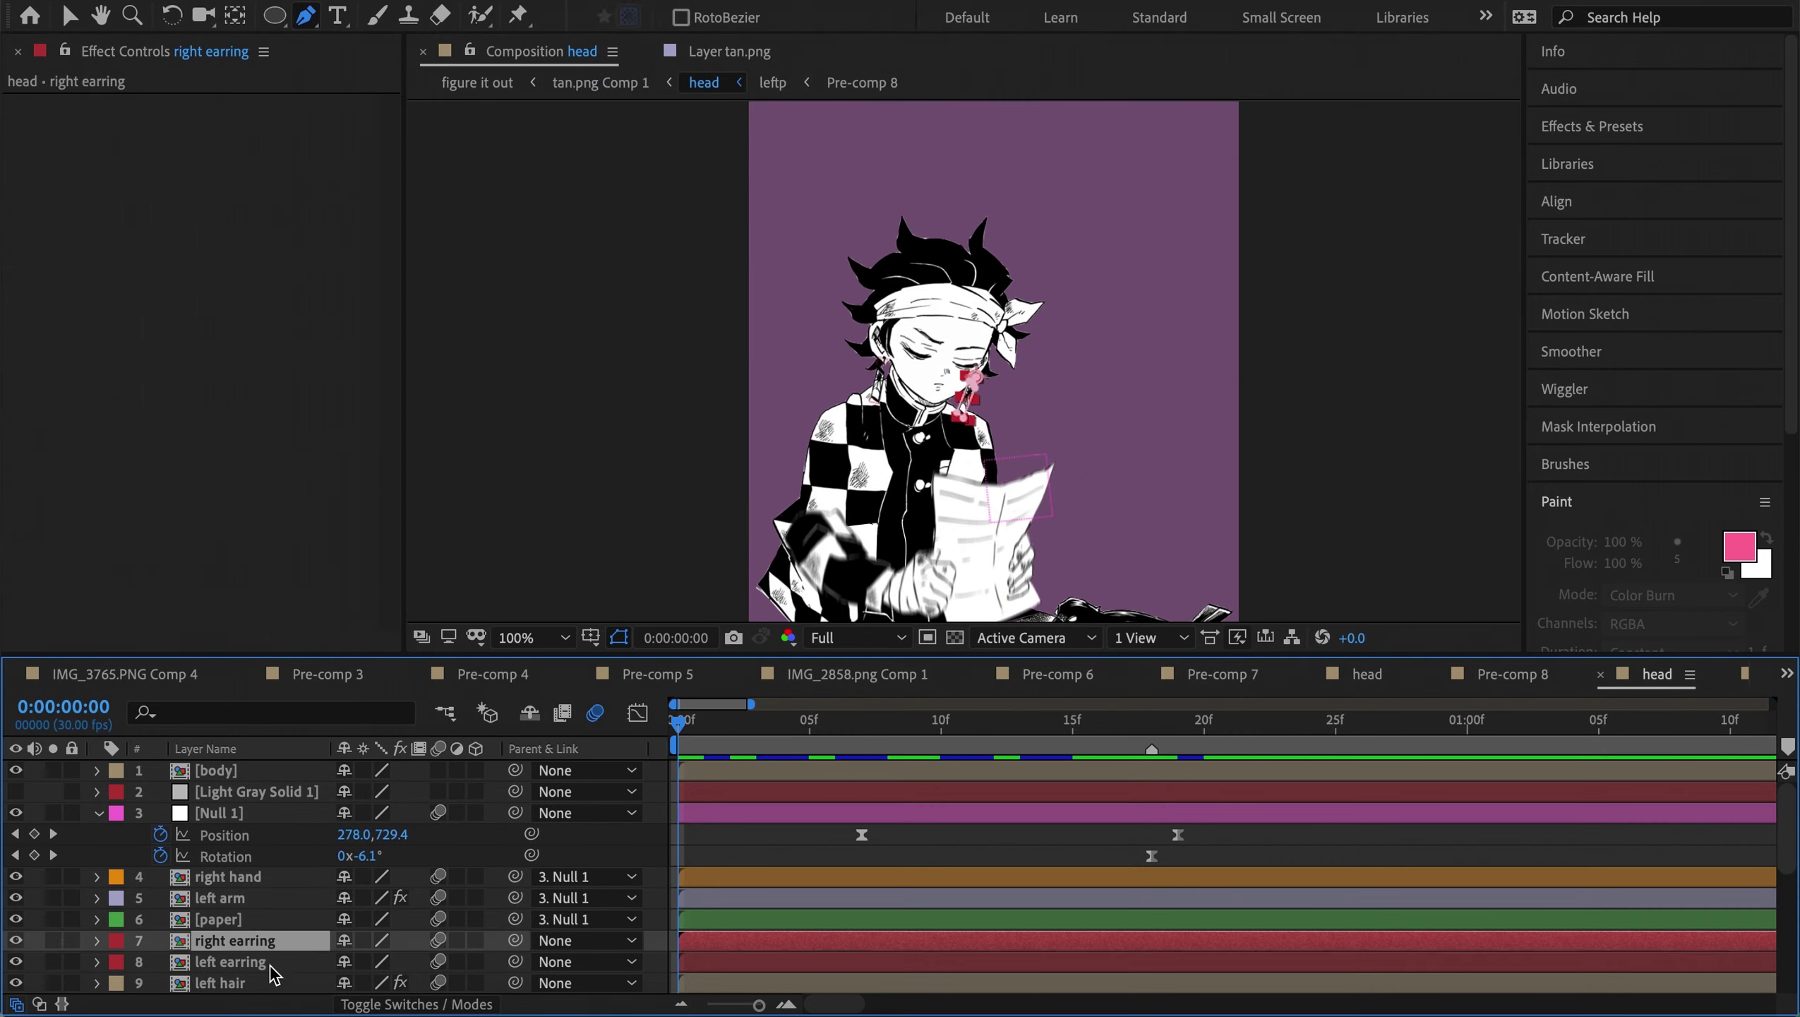
scroll(895, 329, "up", 4)
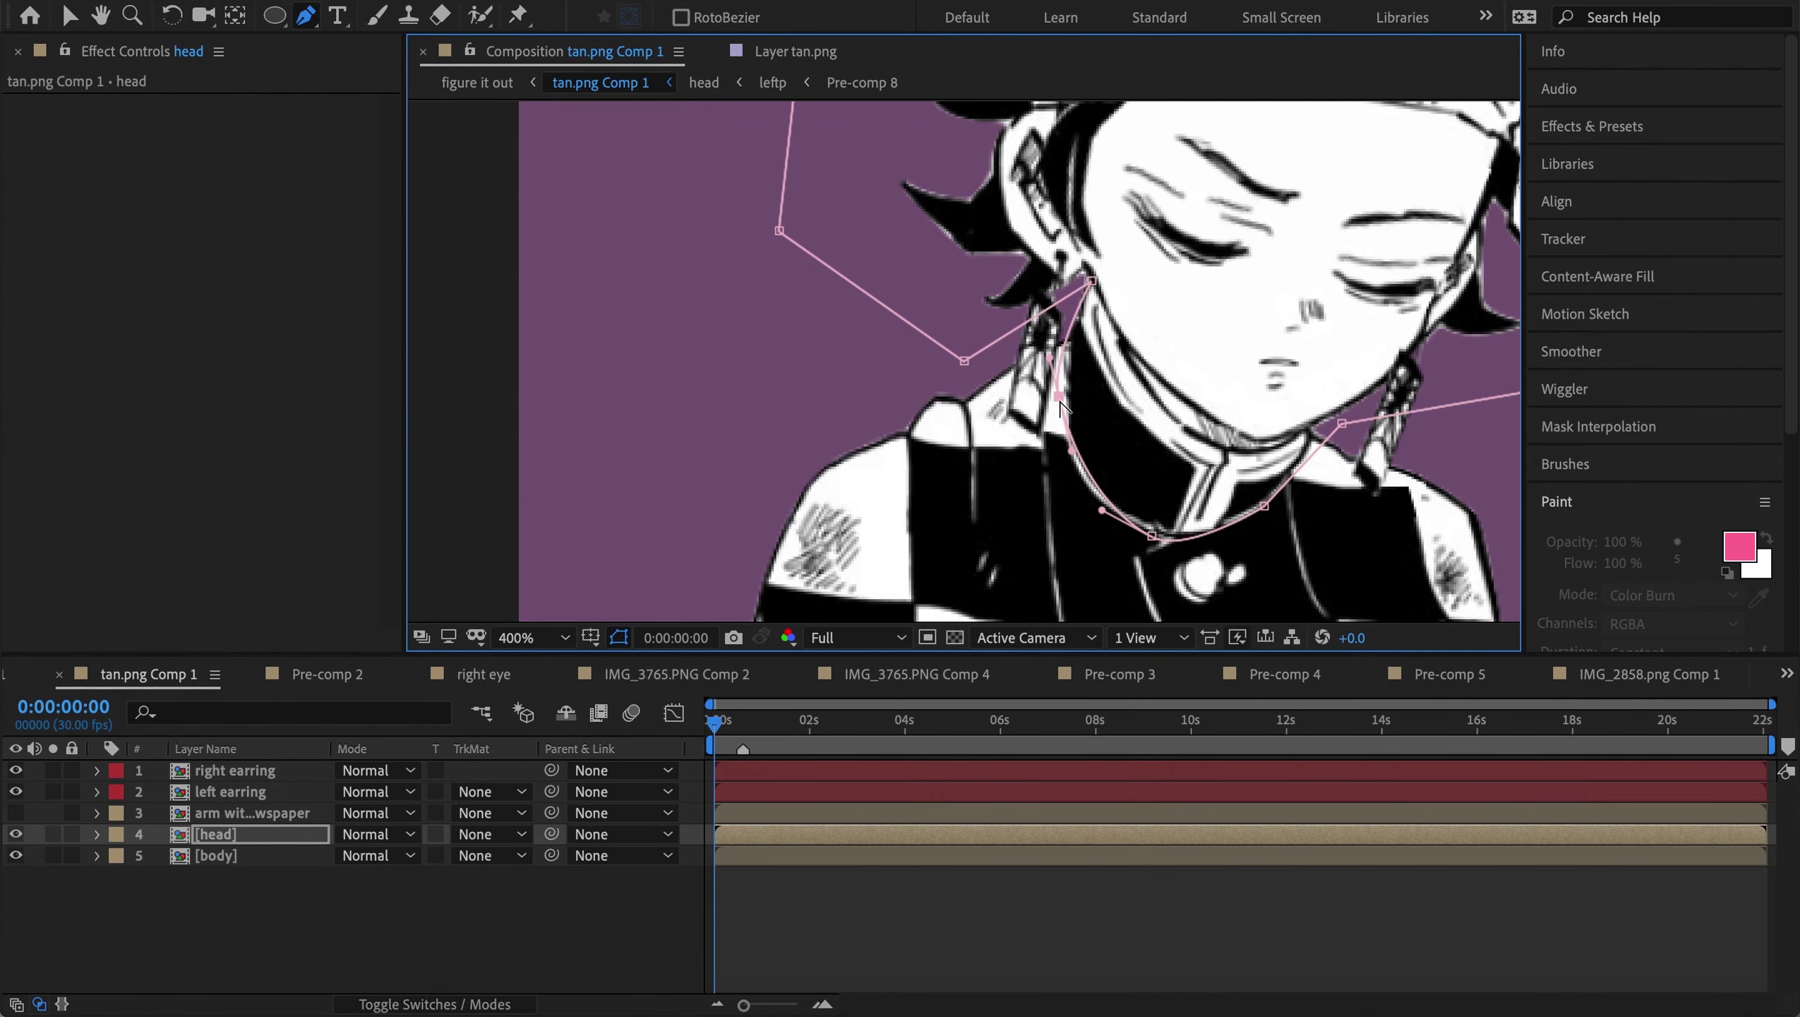
scroll(1153, 541, "down", 4)
left_click(213, 855)
left_click(375, 876)
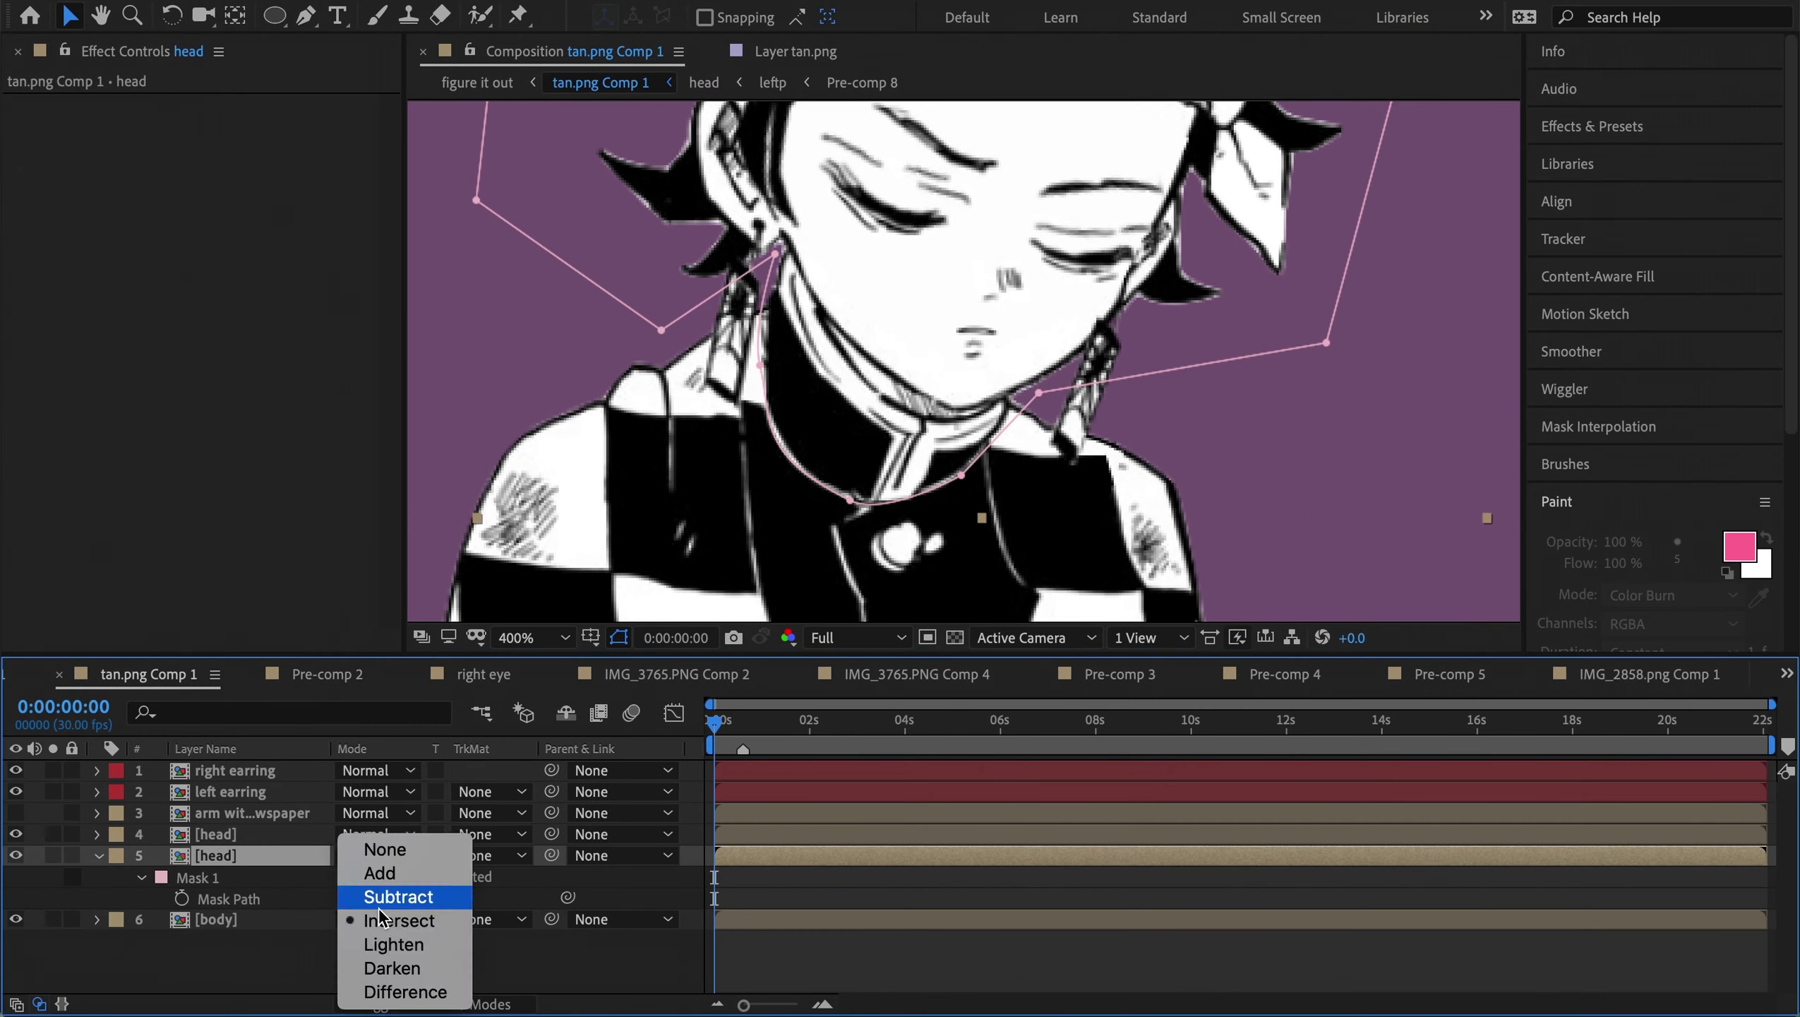
left_click(402, 894)
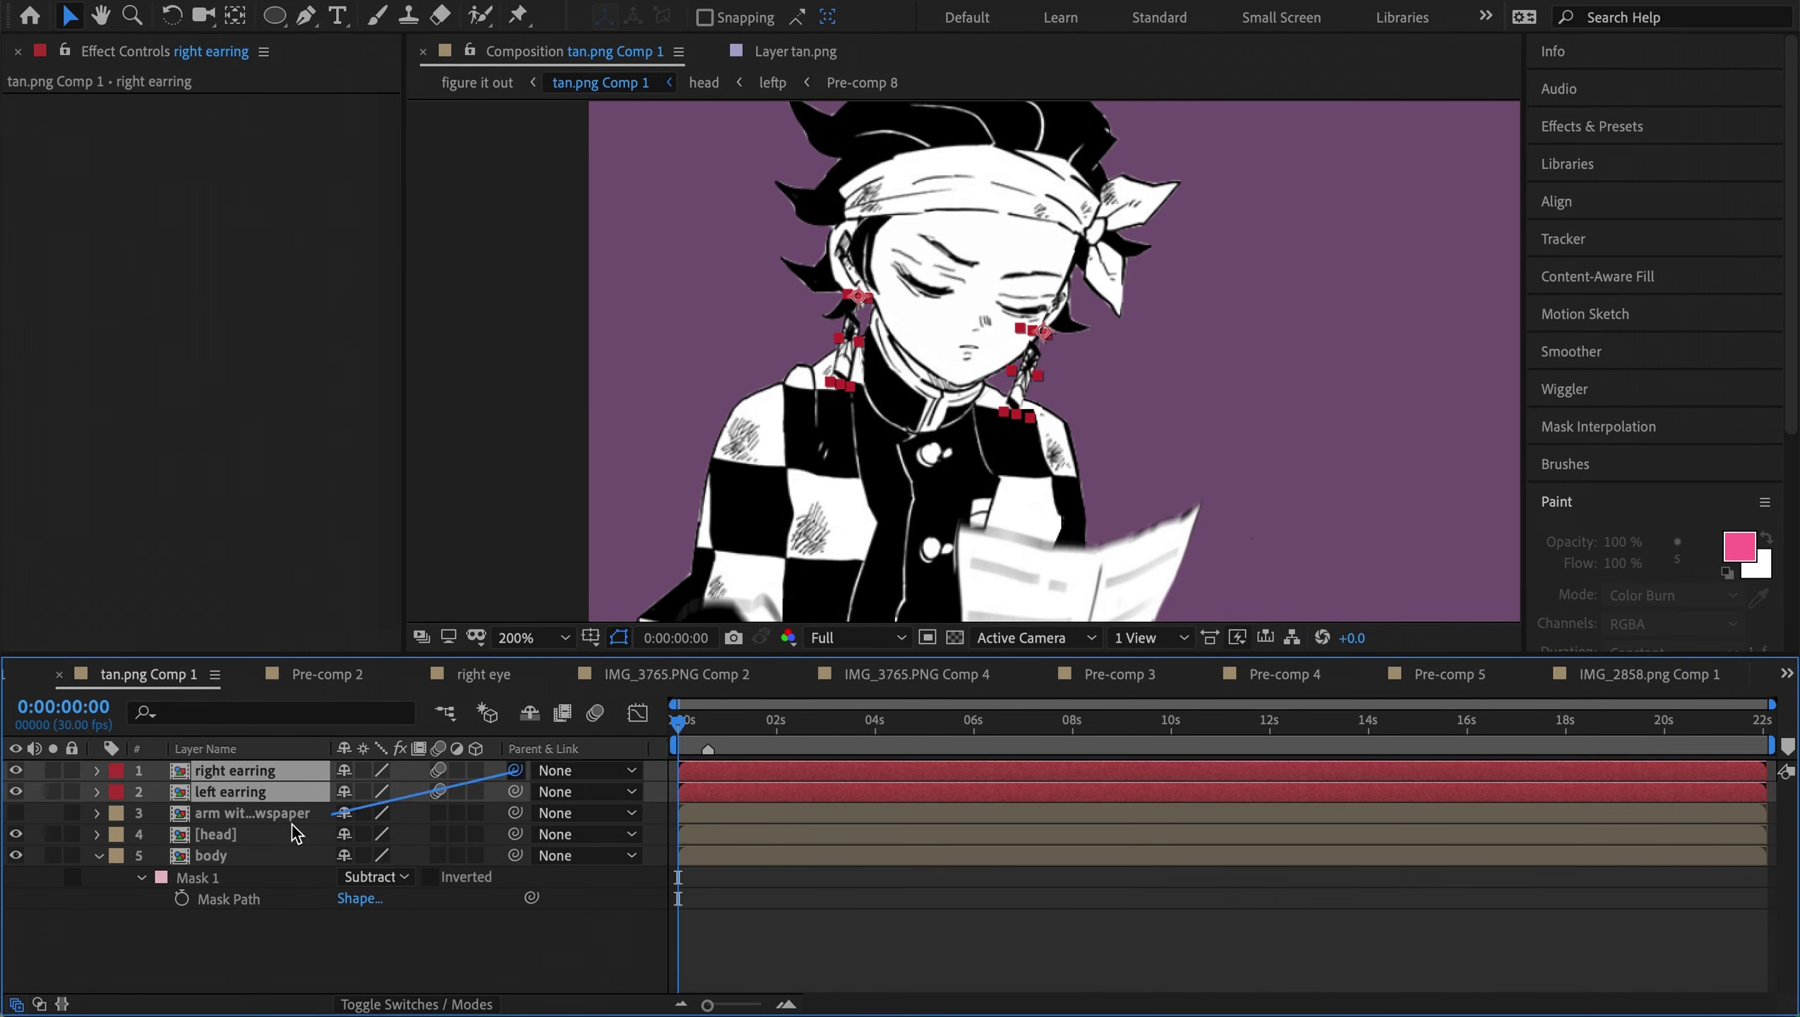
Add a Position keyframe on the head at frame 17 and save the project
key("Page_Down")
key("alt+shift+p")
key("ctrl+s")
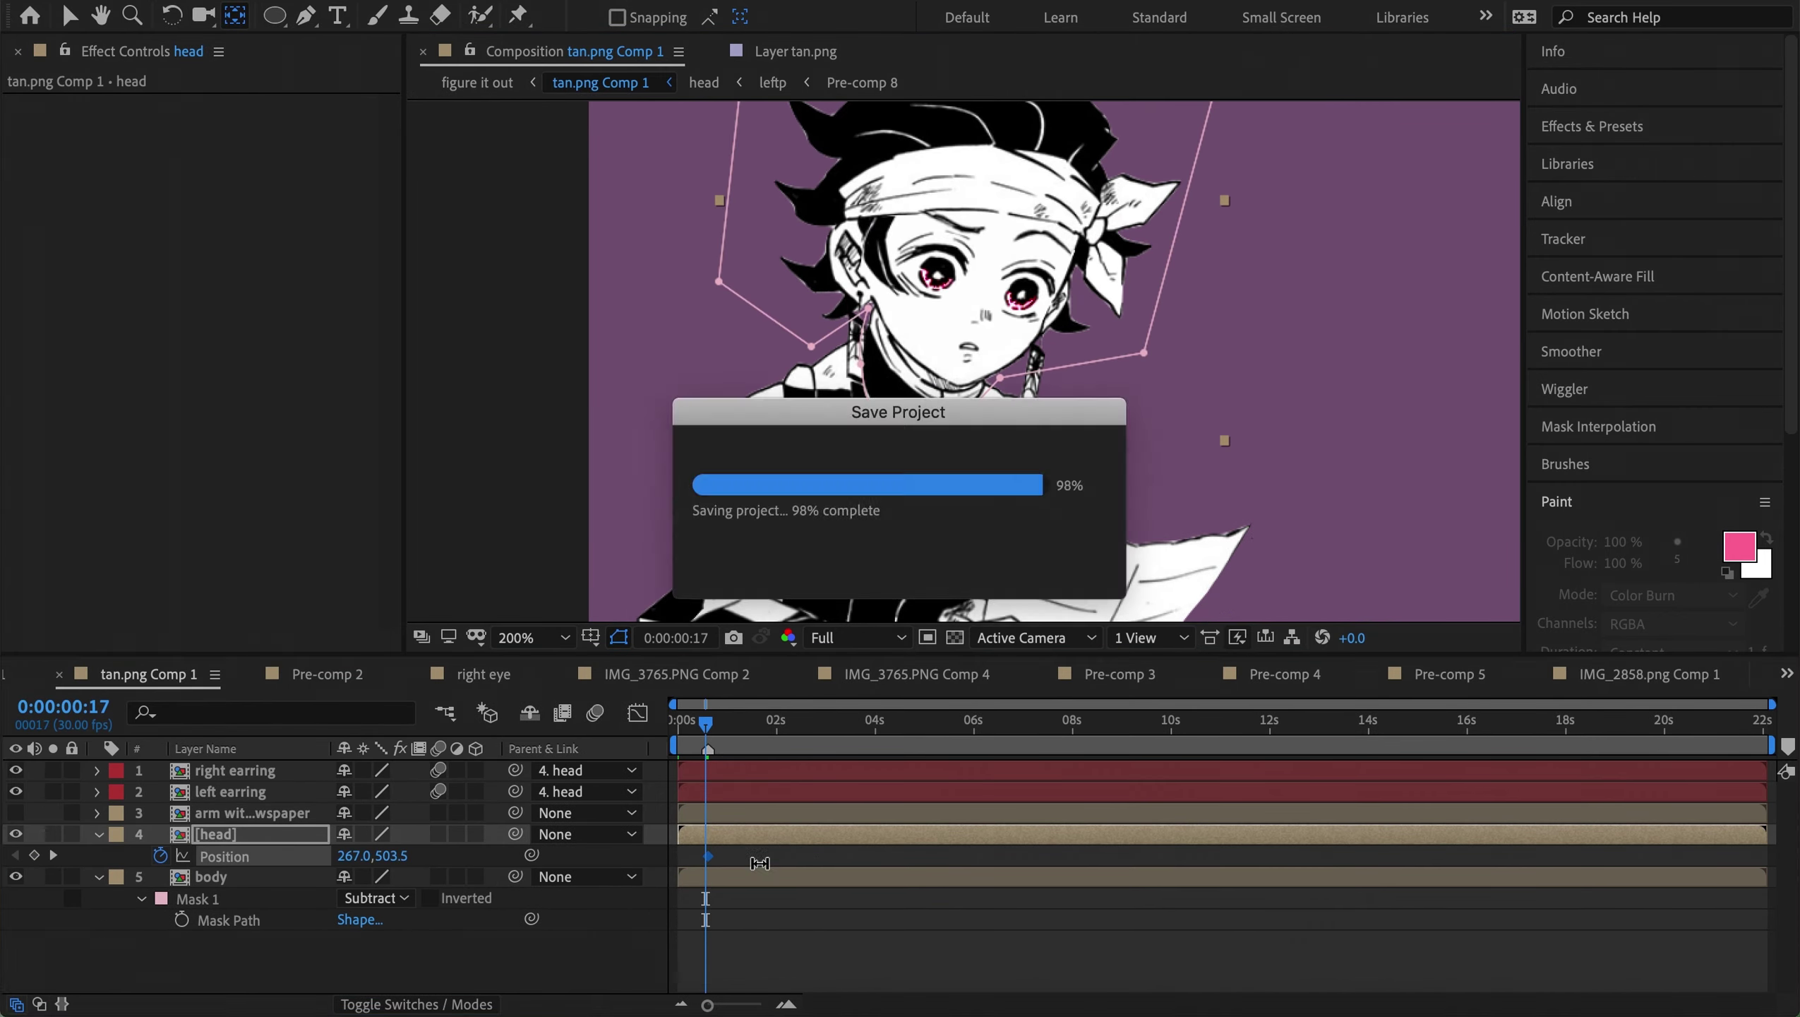
Pin the head with puppet pins and pull the forehead pin down at frame 0 to bow the head
left_click(906, 207)
left_click(941, 282)
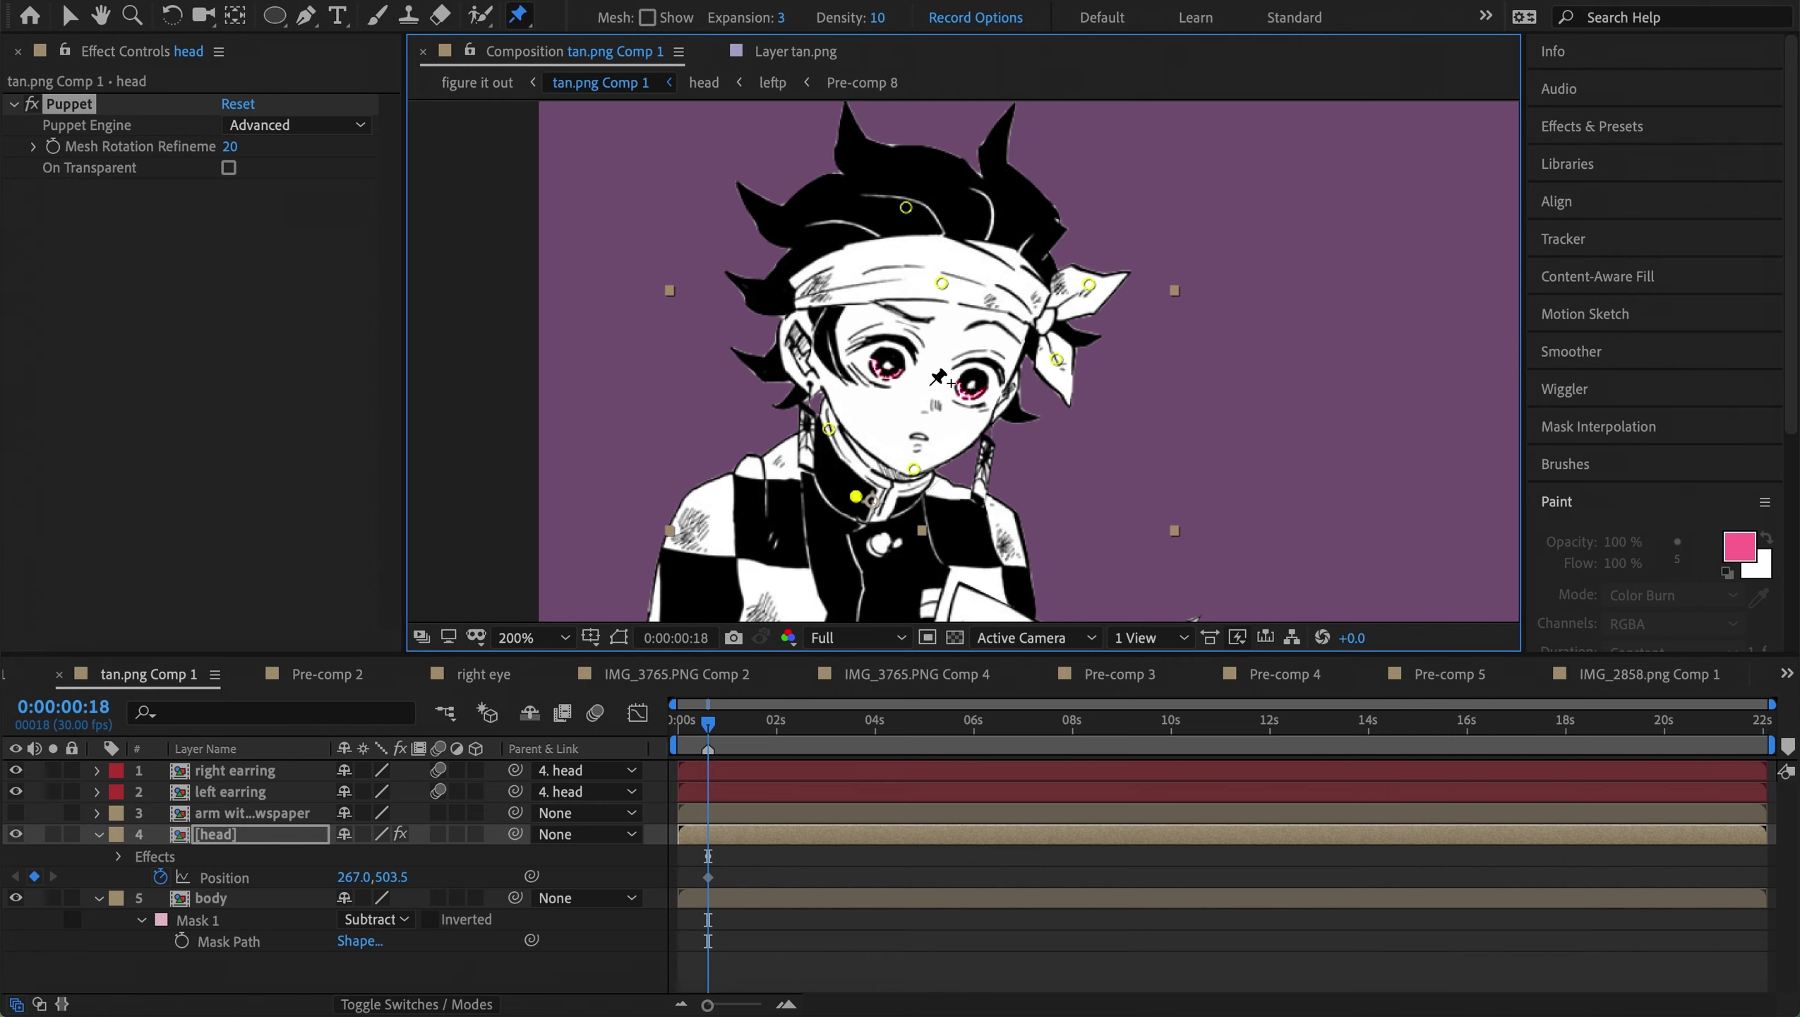
key("e")
left_click(787, 1002)
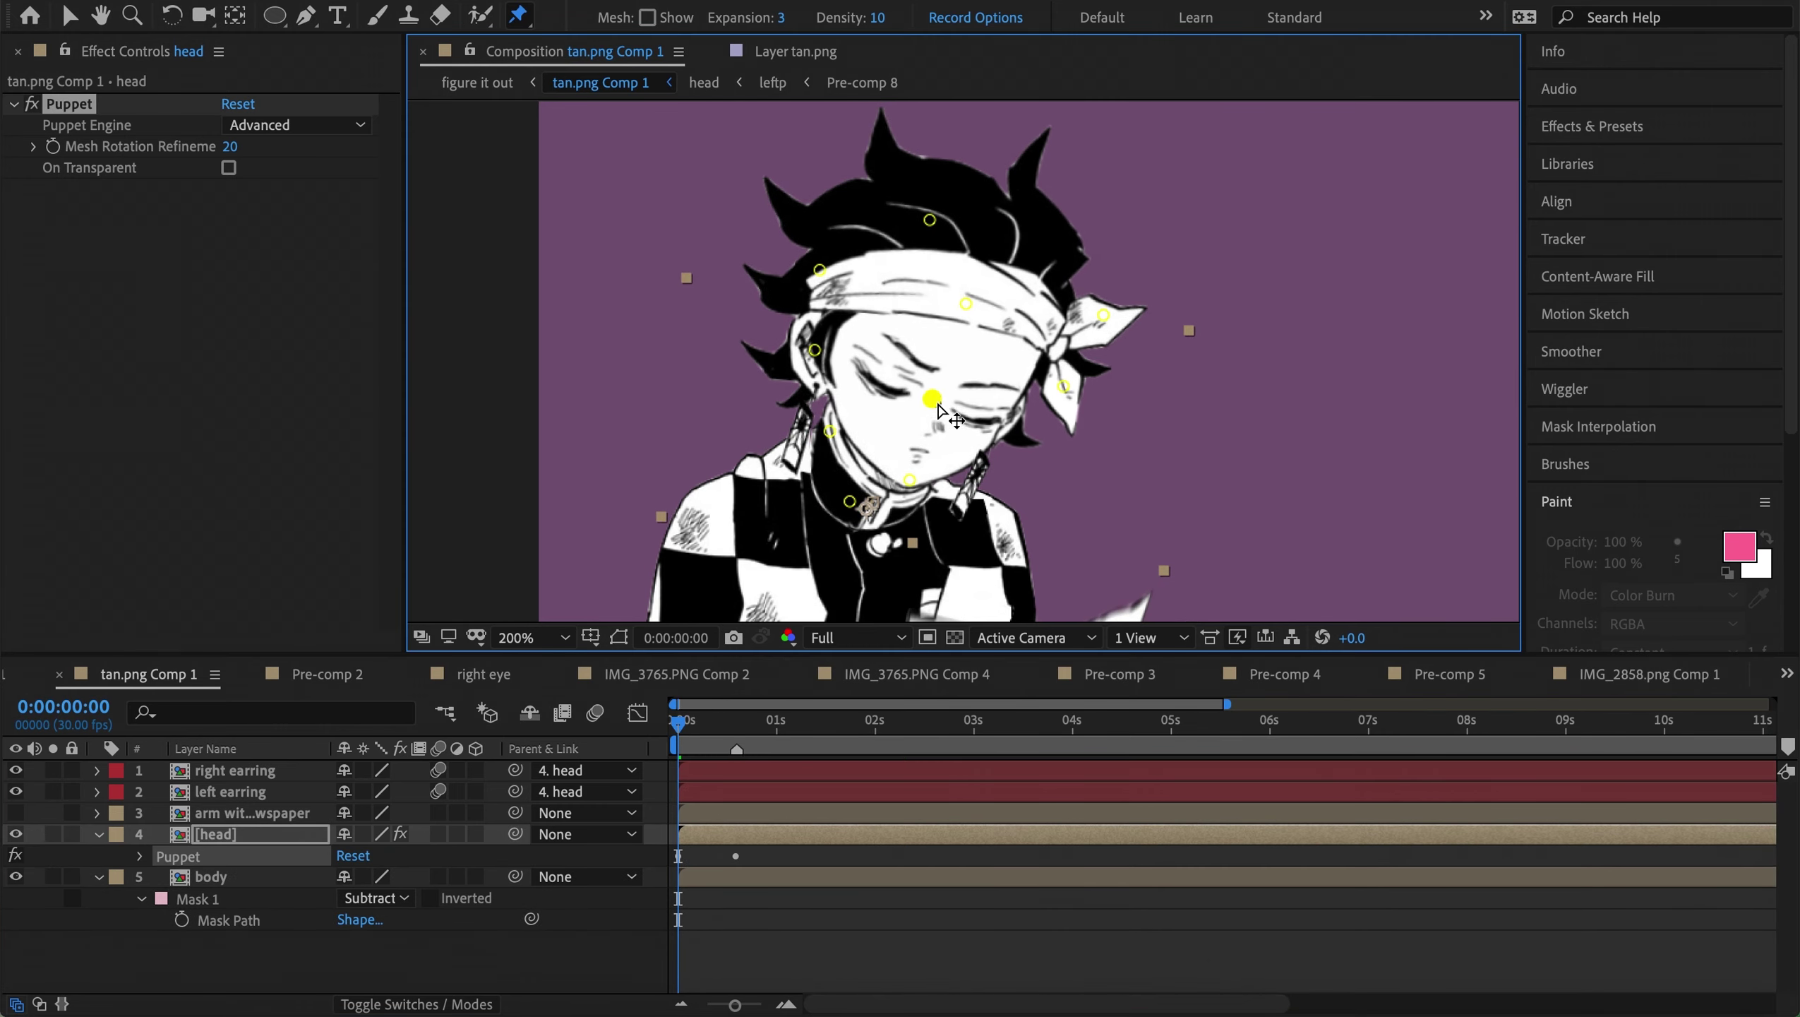
left_click_drag(1098, 305, 1099, 319)
key("v")
key("comma")
key("space")
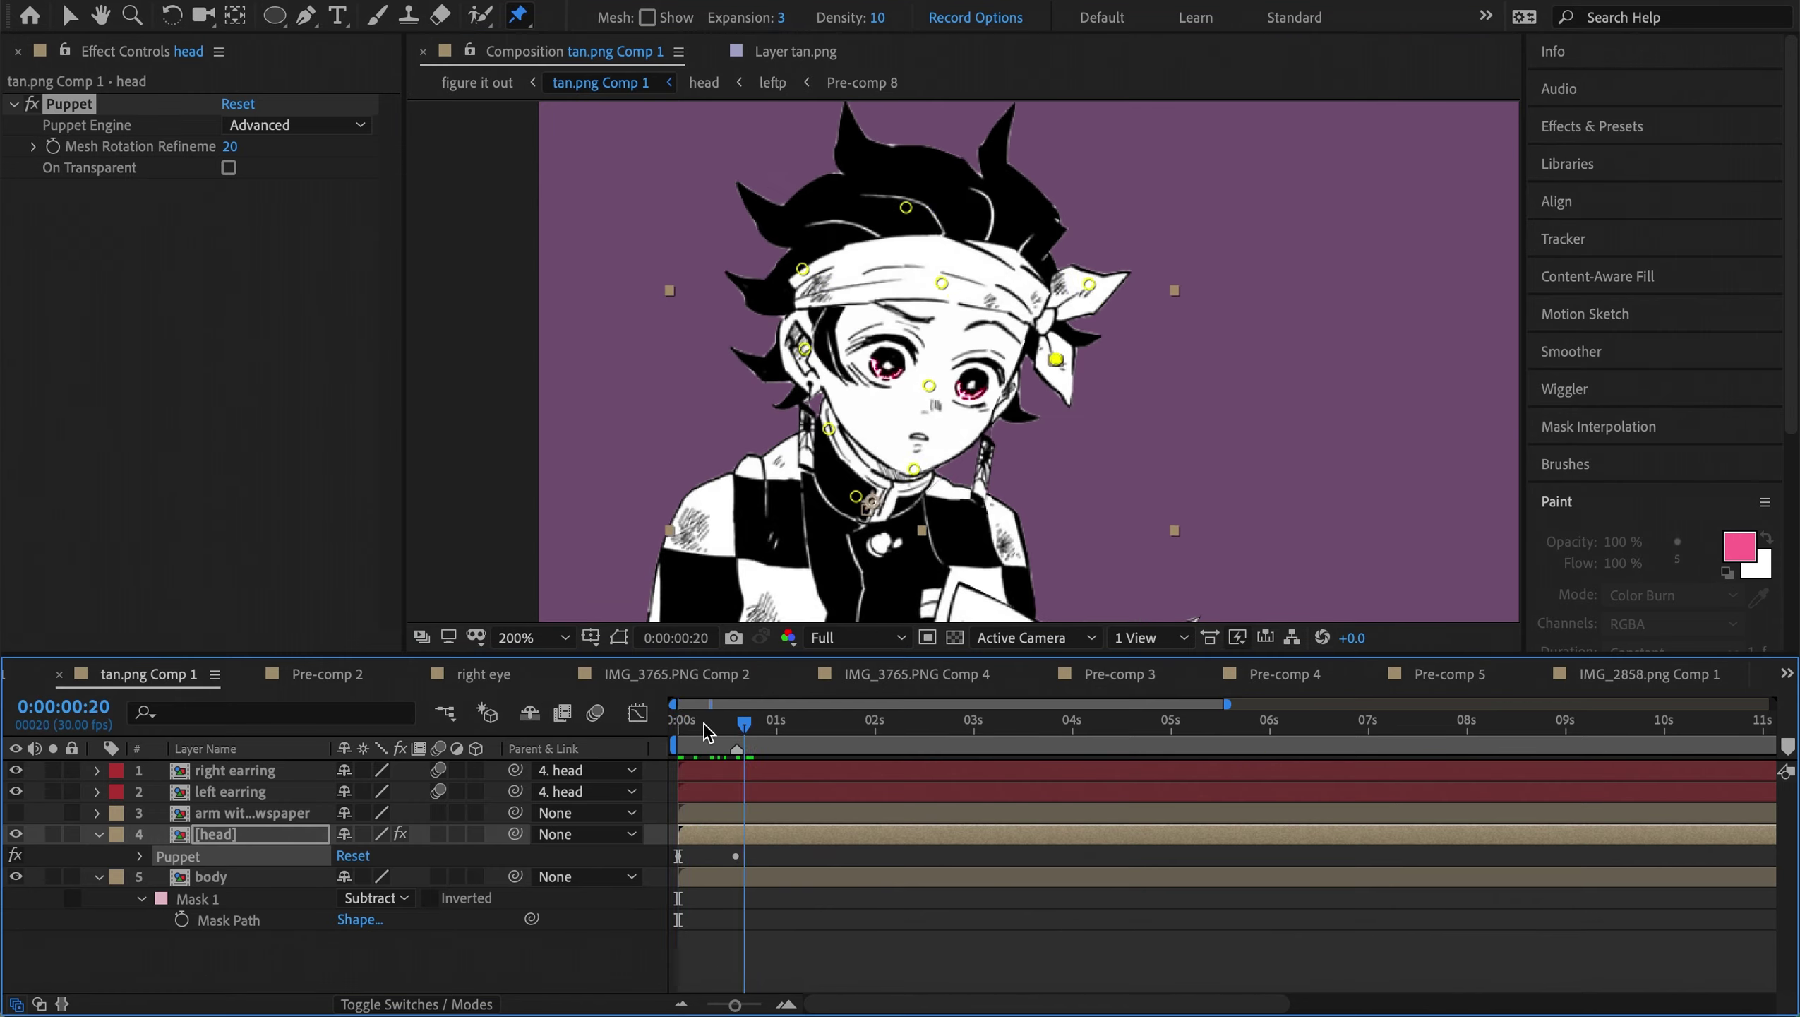
Stretch the head keyframes' influence in the speed graph for a smoother ease
left_click(774, 877)
key("u")
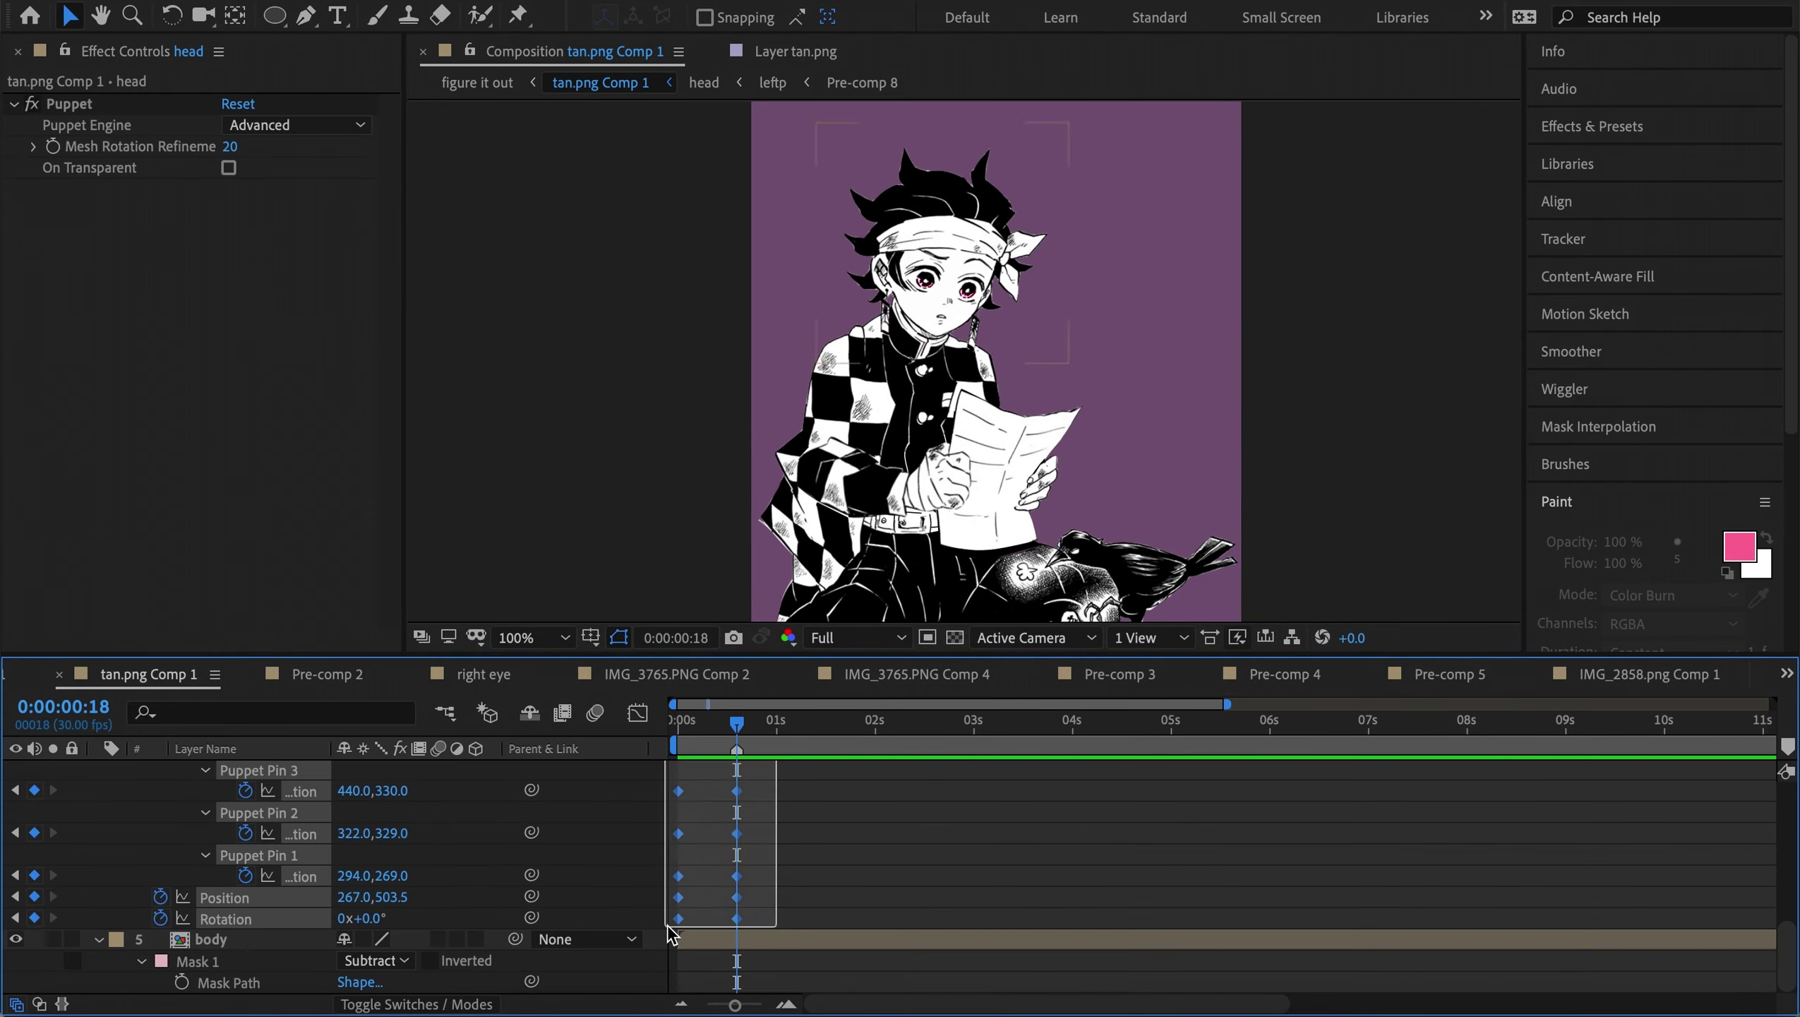
key("shift+F3")
left_click_drag(844, 888, 976, 881)
key("shift+F3")
key("u")
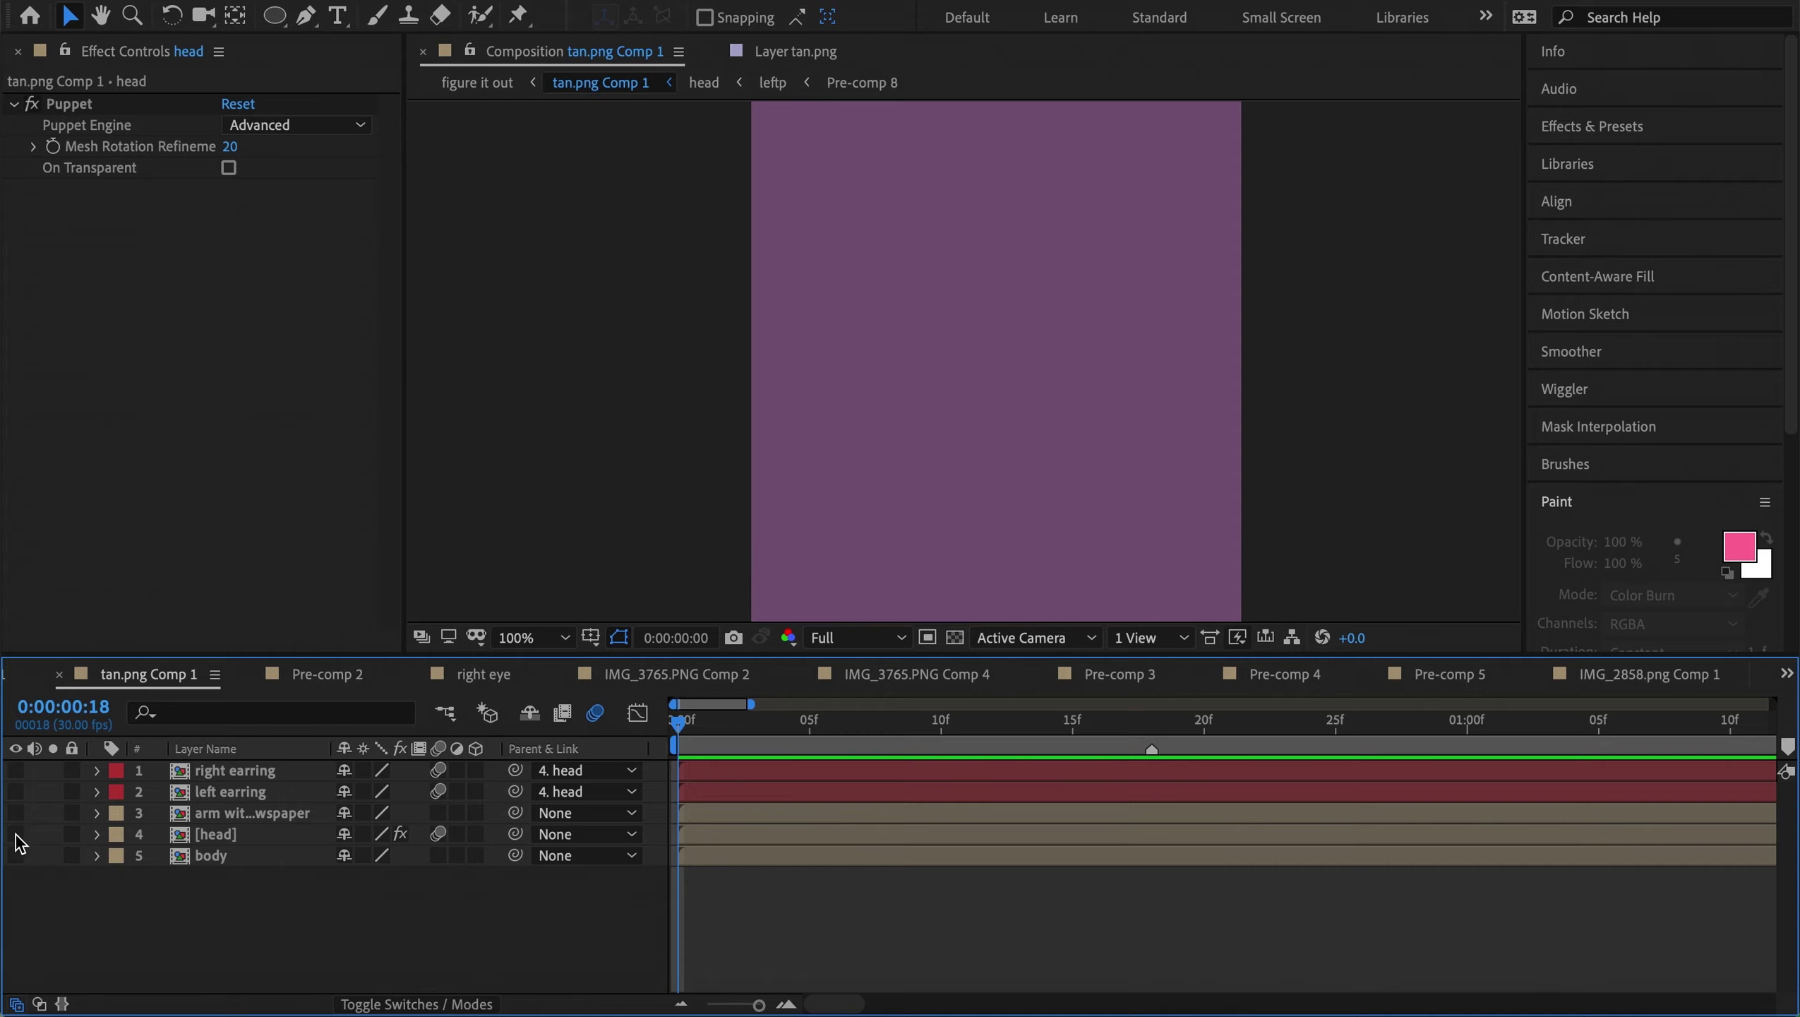
Pre-compose the head and body layers into 'head and body' and preview the puppet animation
right_click(274, 849)
left_click(889, 723)
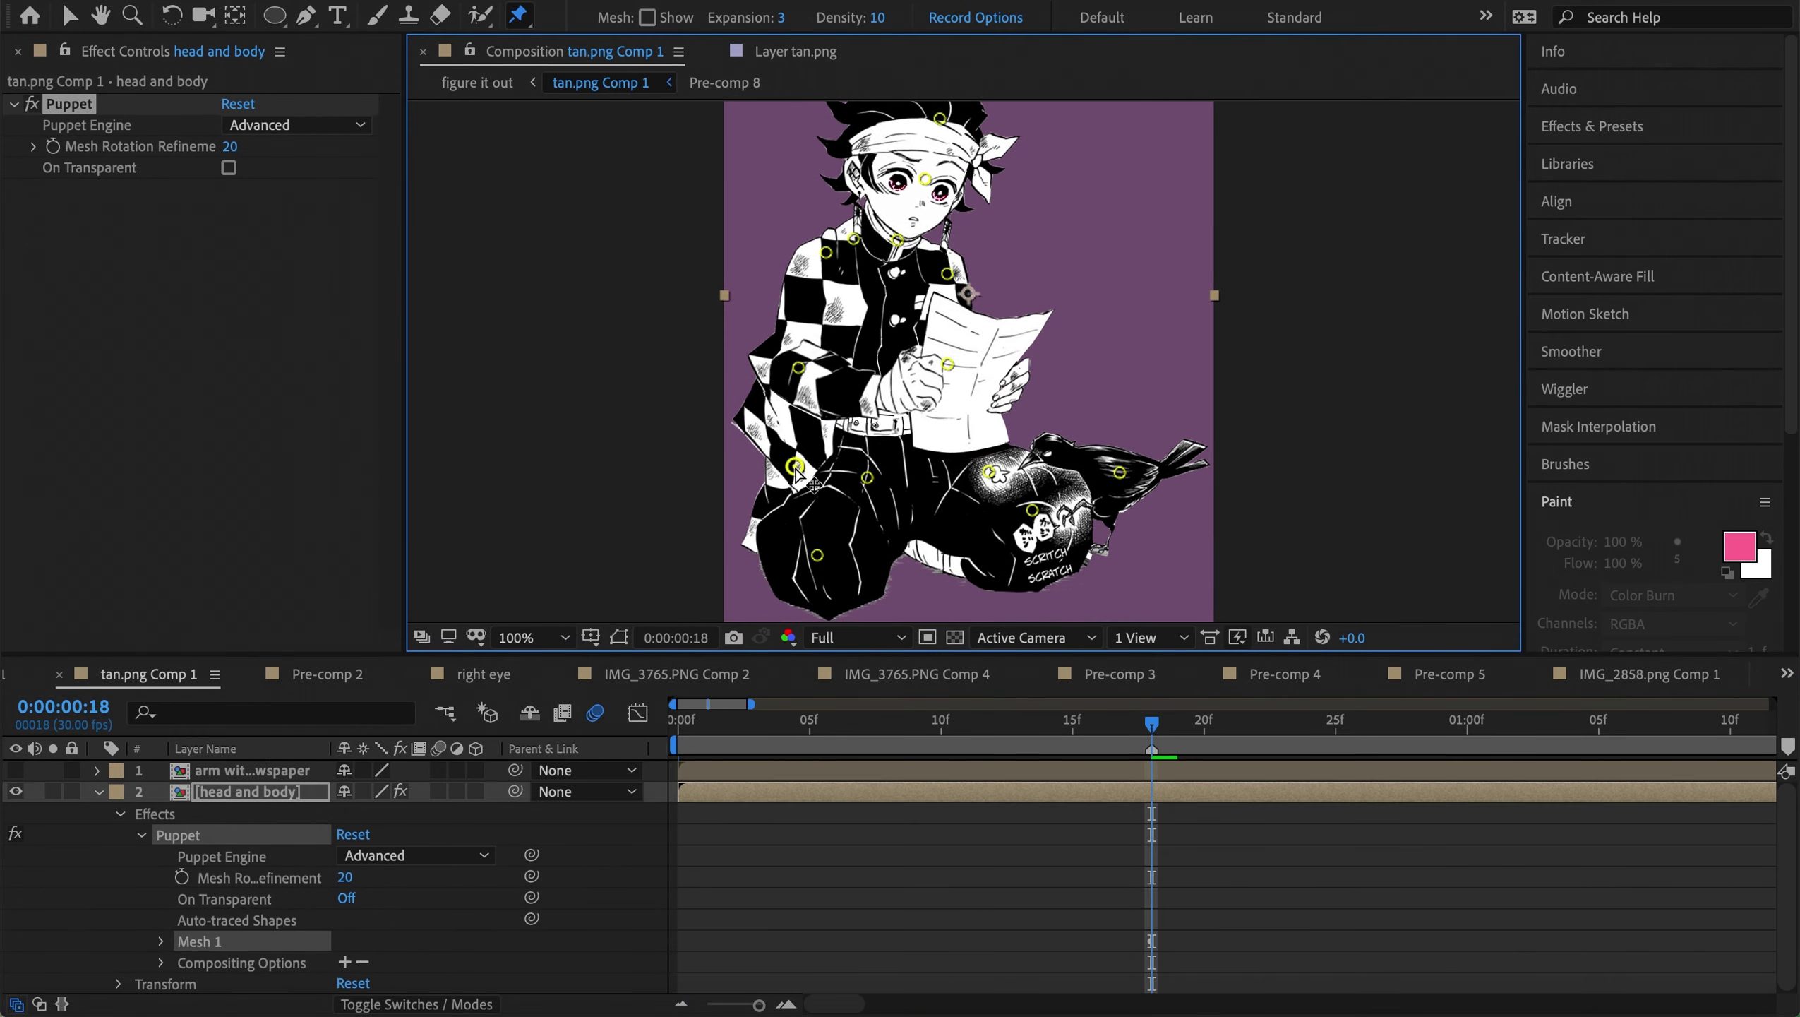
key("Home")
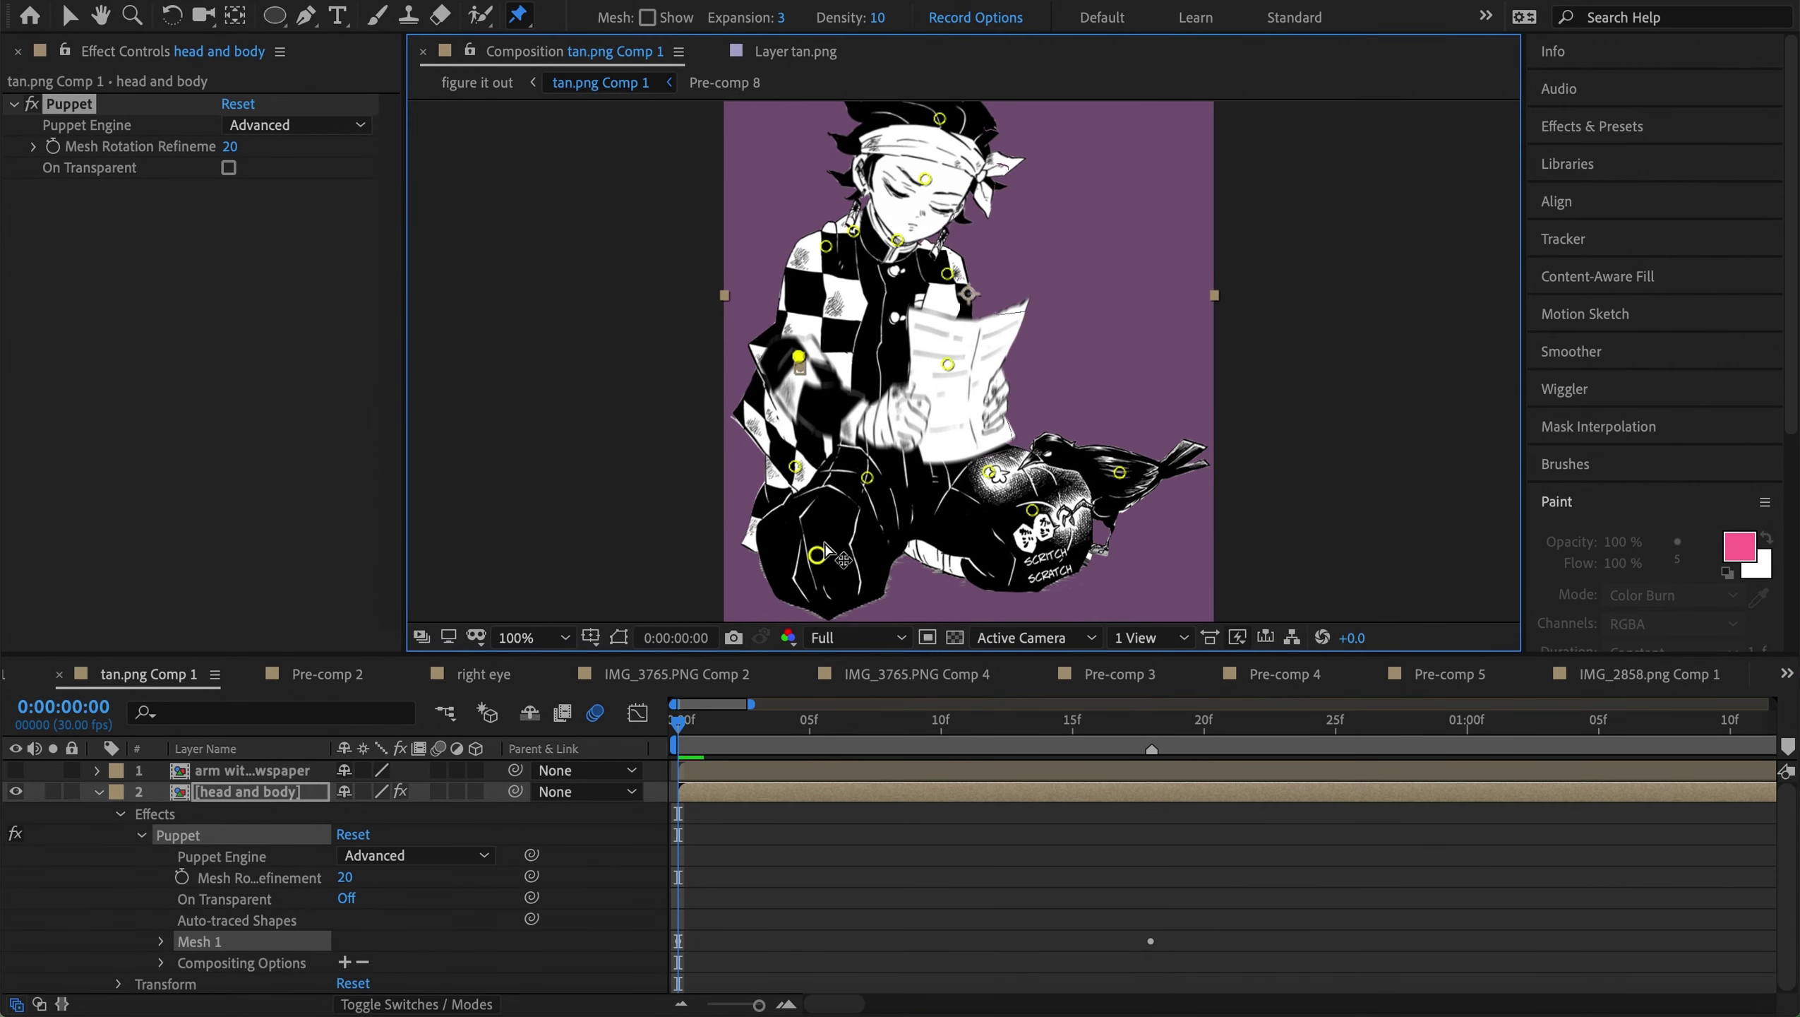
key("space")
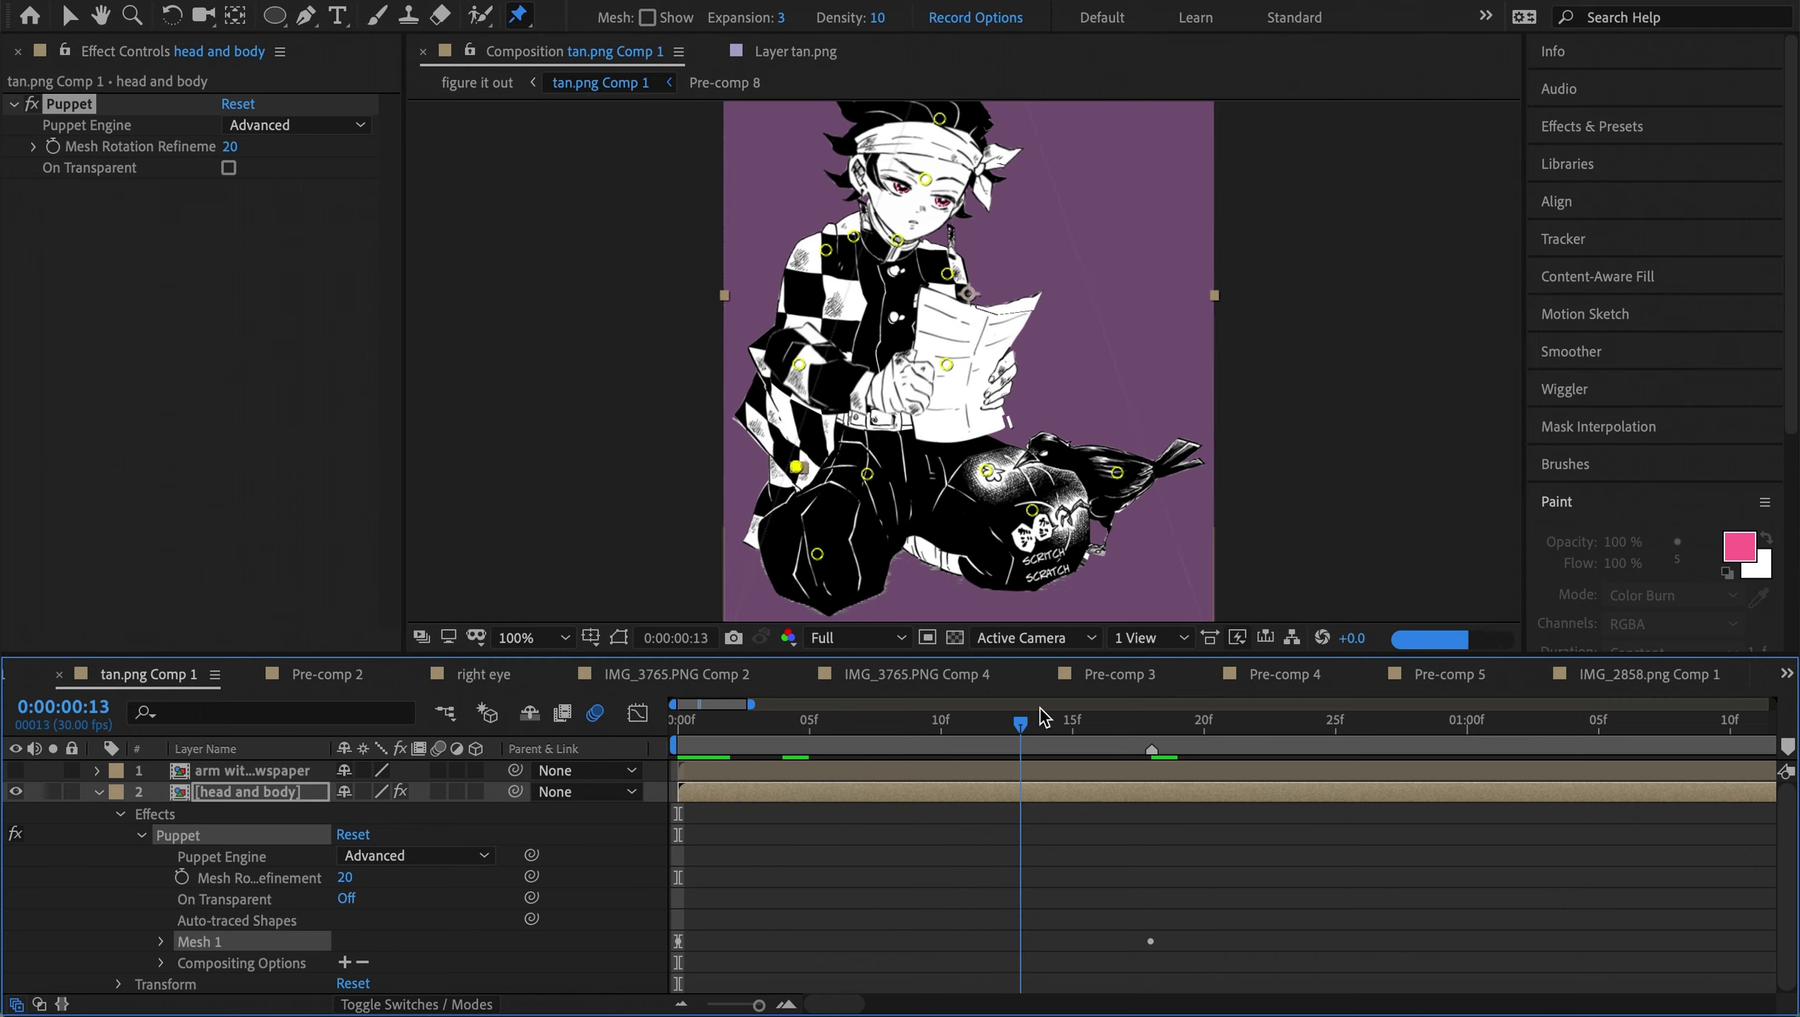
key("u")
Select all the body's puppet pins at the first frame, then enter the nested head composition
scroll(747, 854, "up", 5)
scroll(1189, 799, "up", 8)
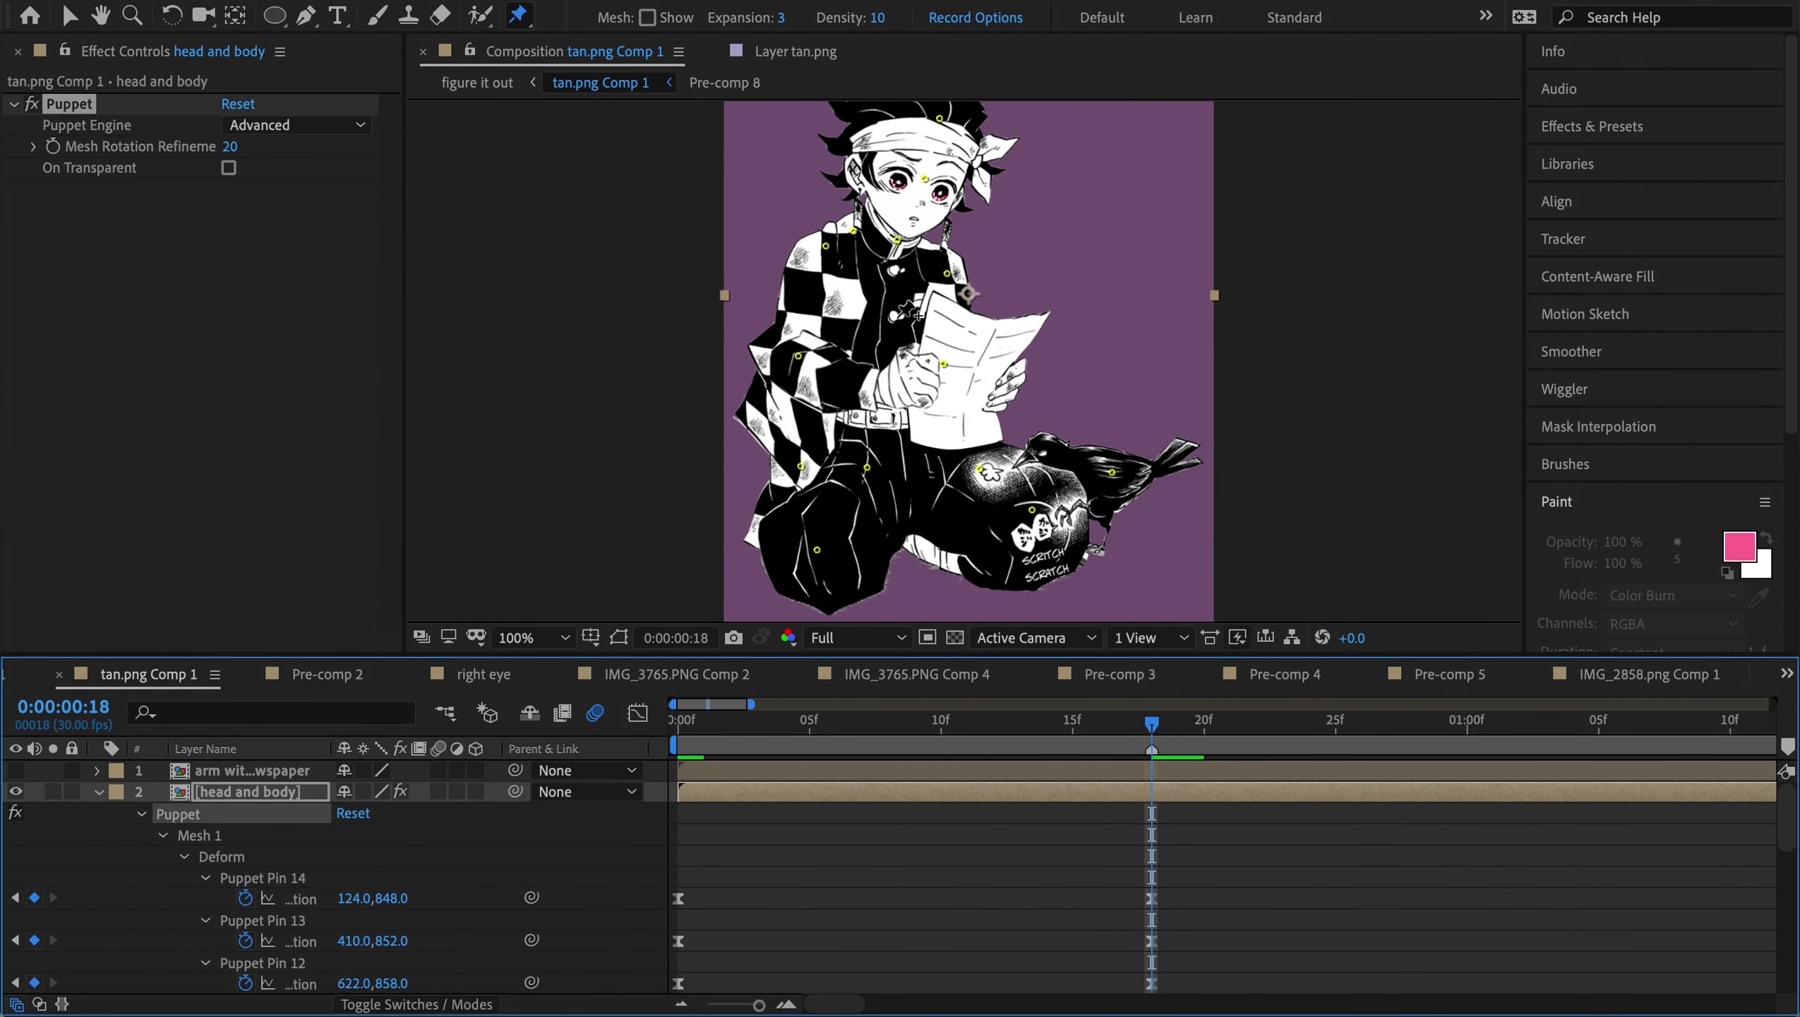
key("Home")
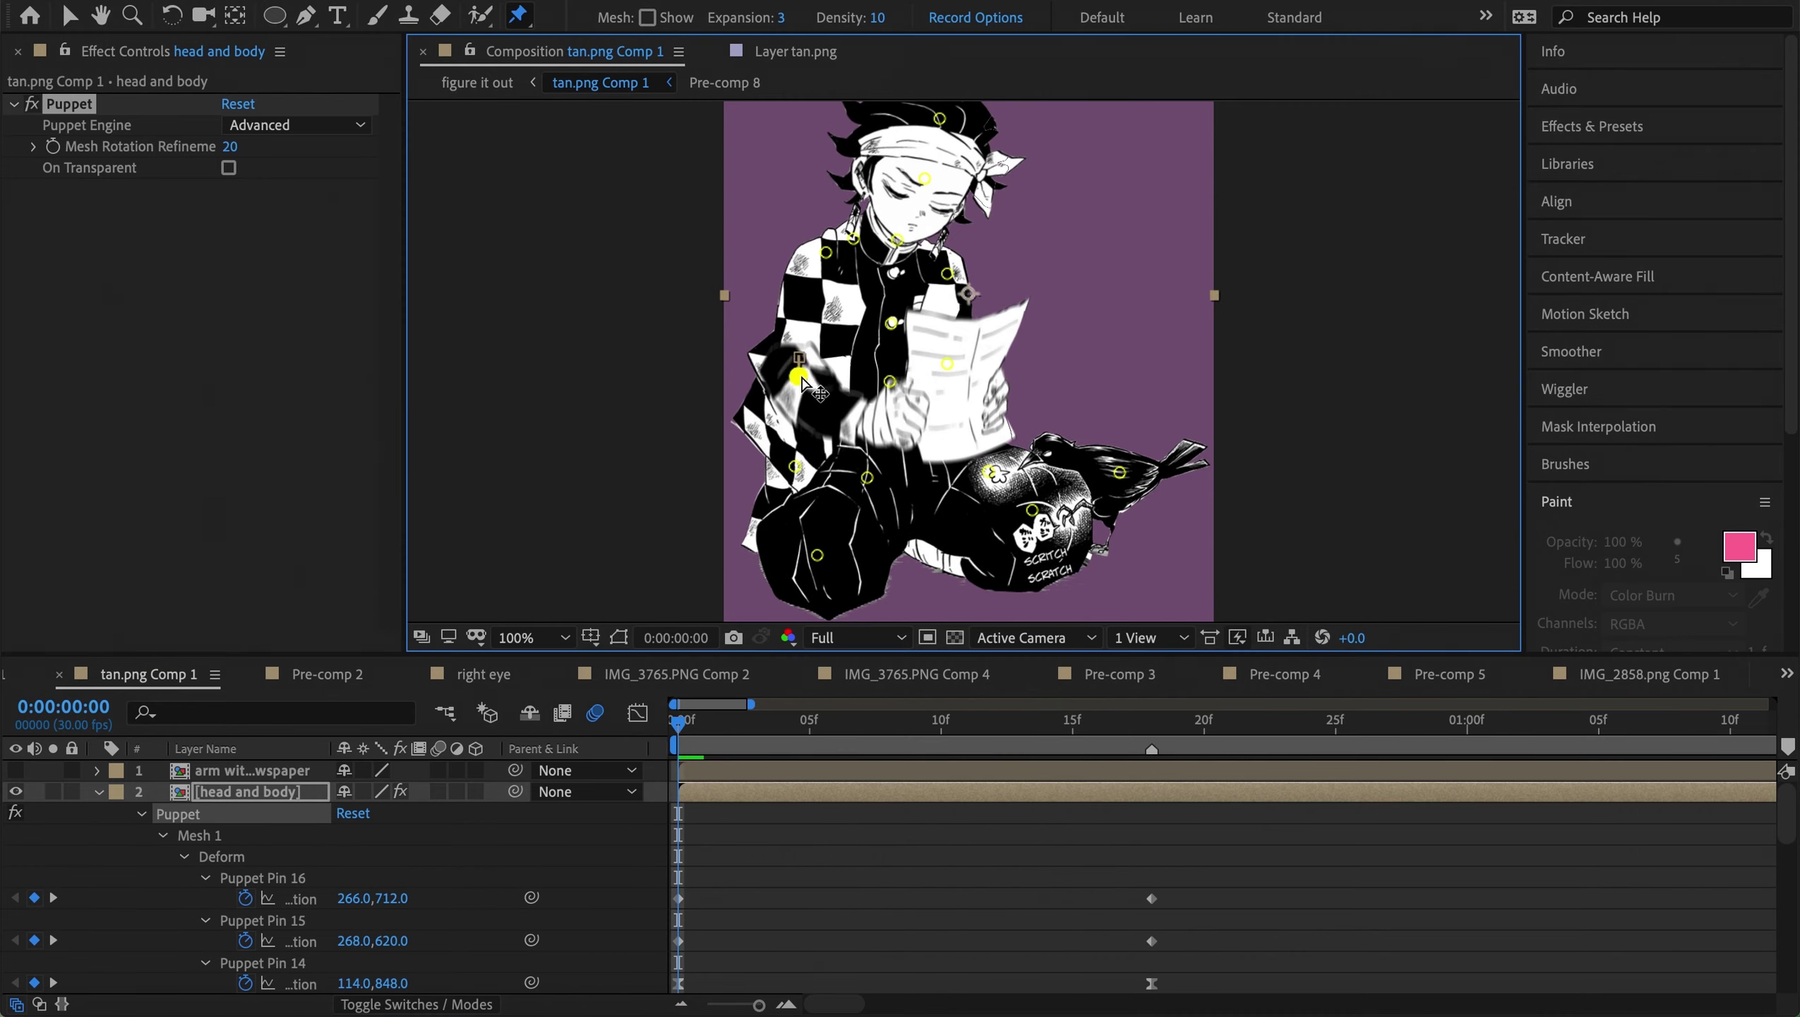
left_click(221, 856)
scroll(579, 851, "down", 10)
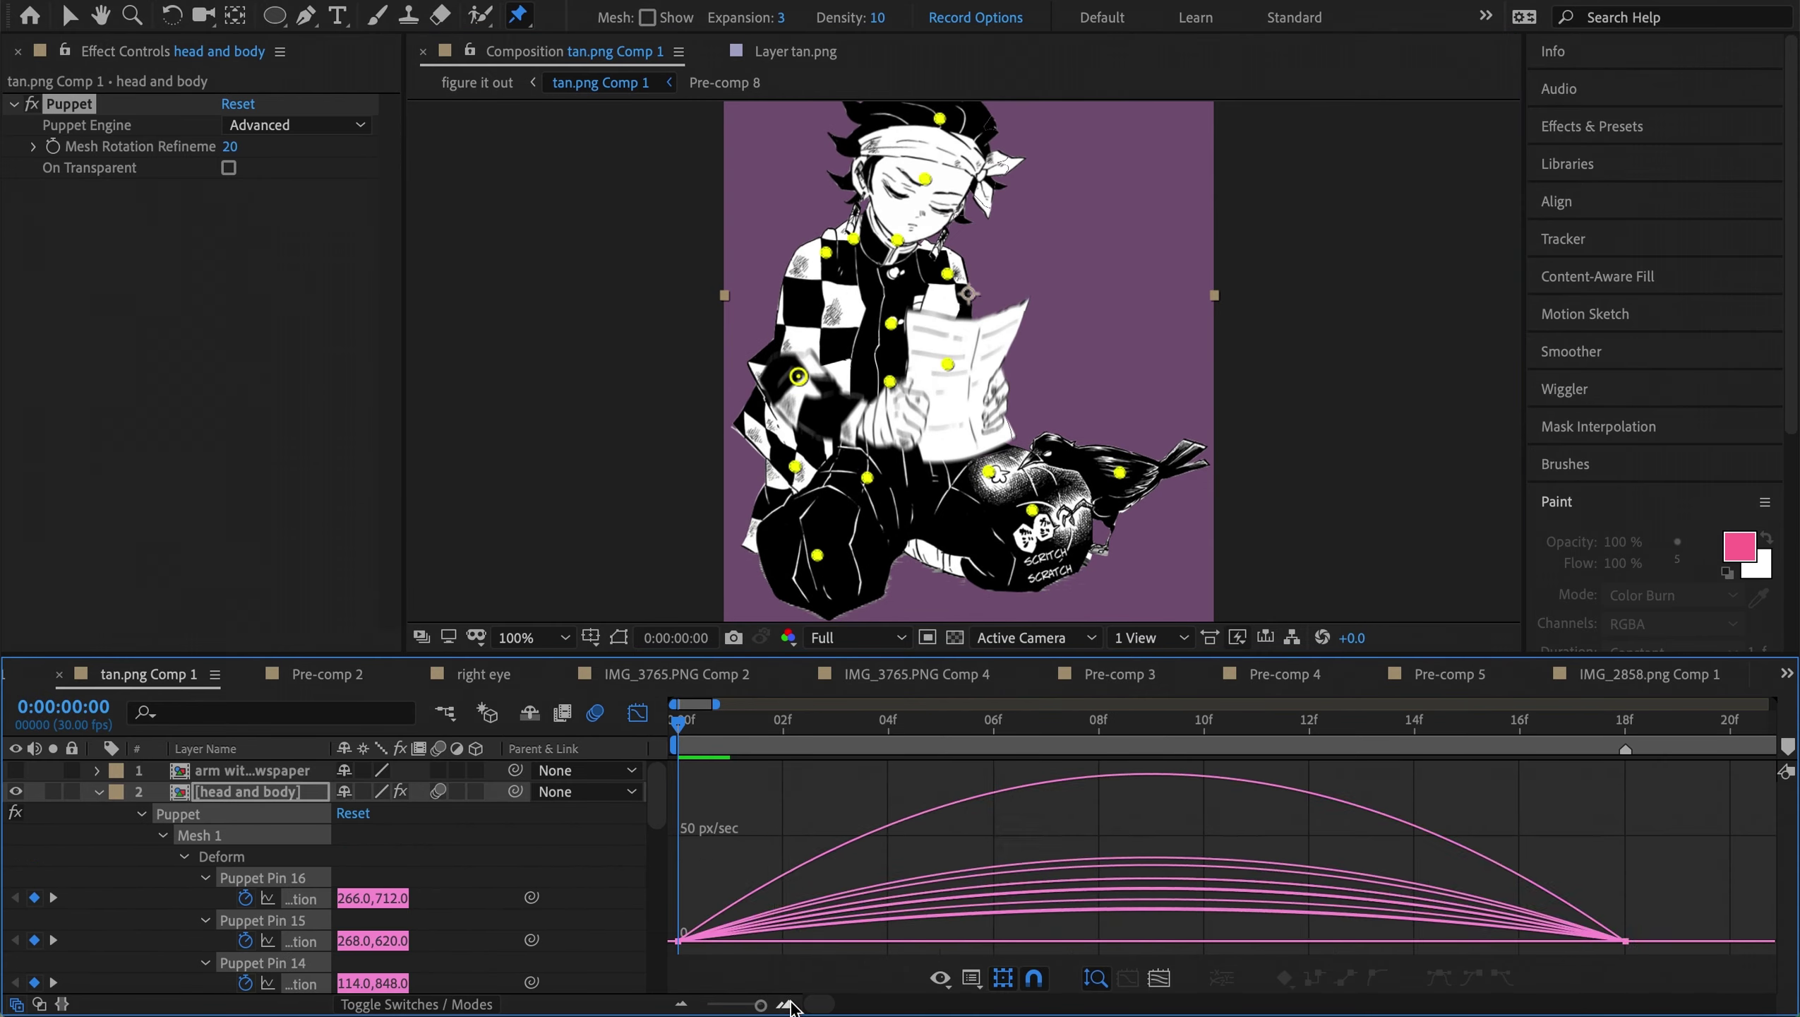
double_click(802, 802)
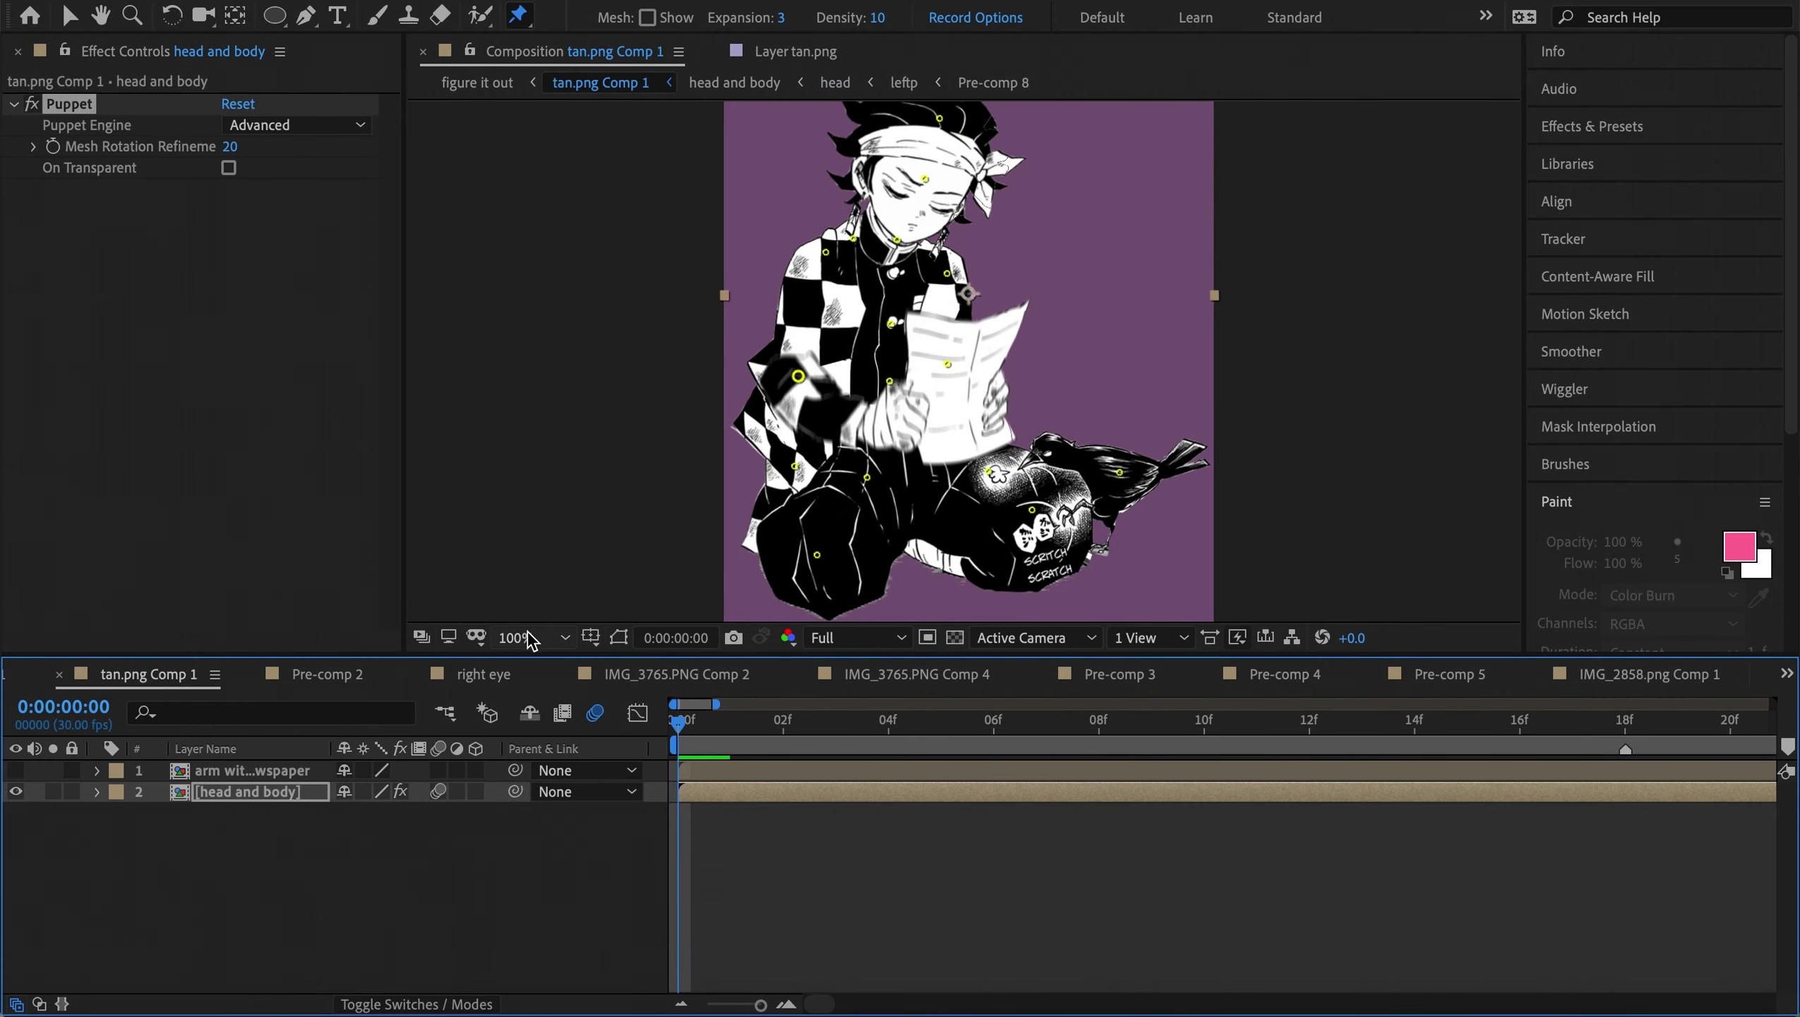
Preview the animation and select, then deselect, Puppet Pin 13 in the timeline
key("space")
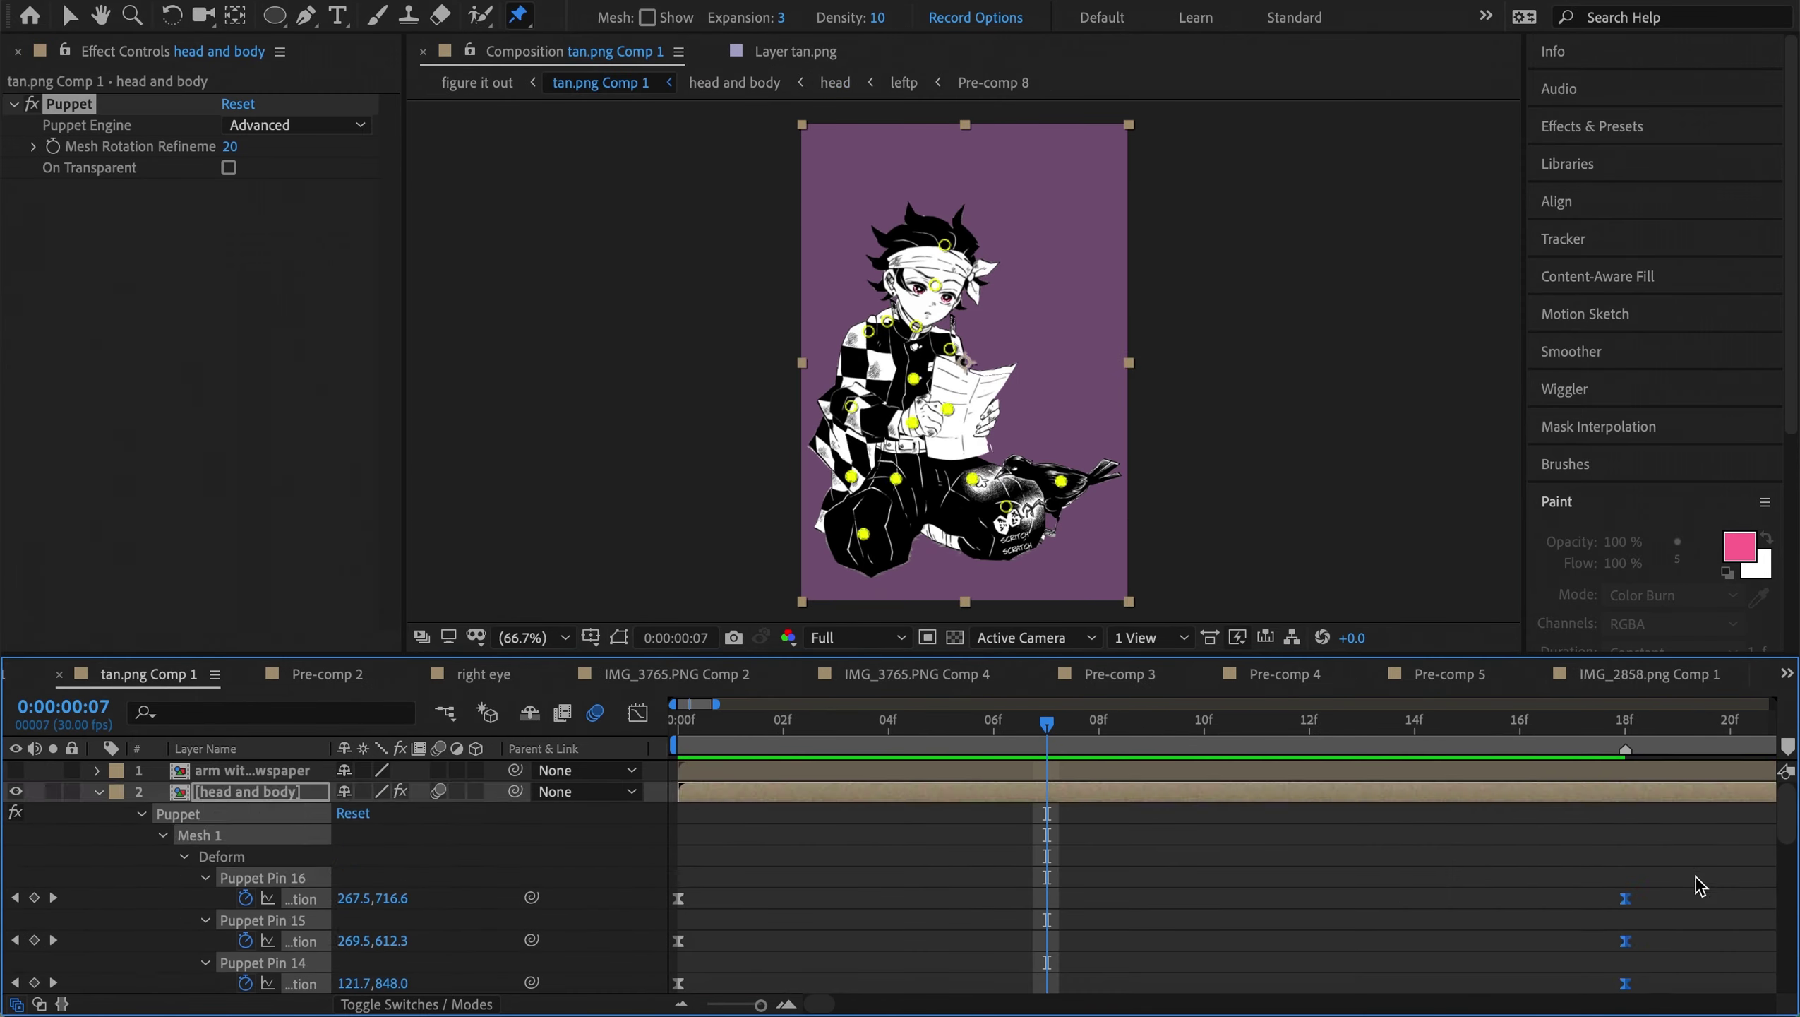
key("space")
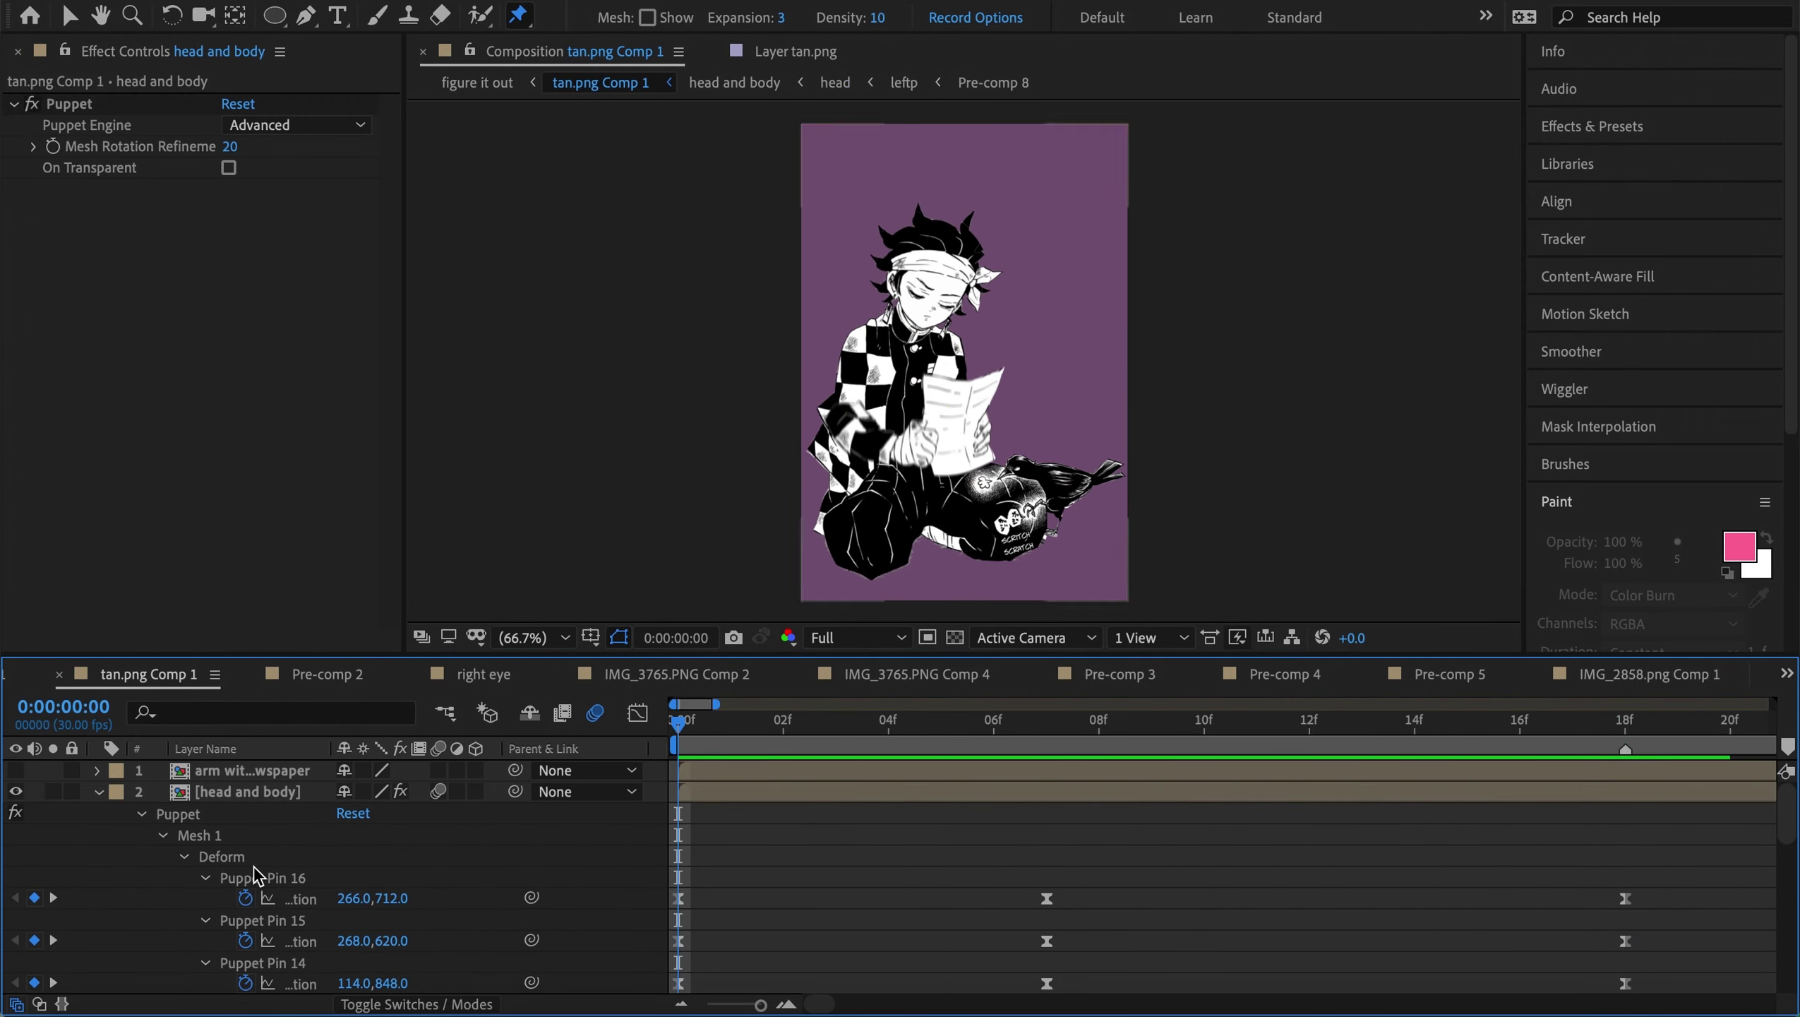
scroll(278, 912, "down", 3)
left_click(281, 921)
left_click(661, 957)
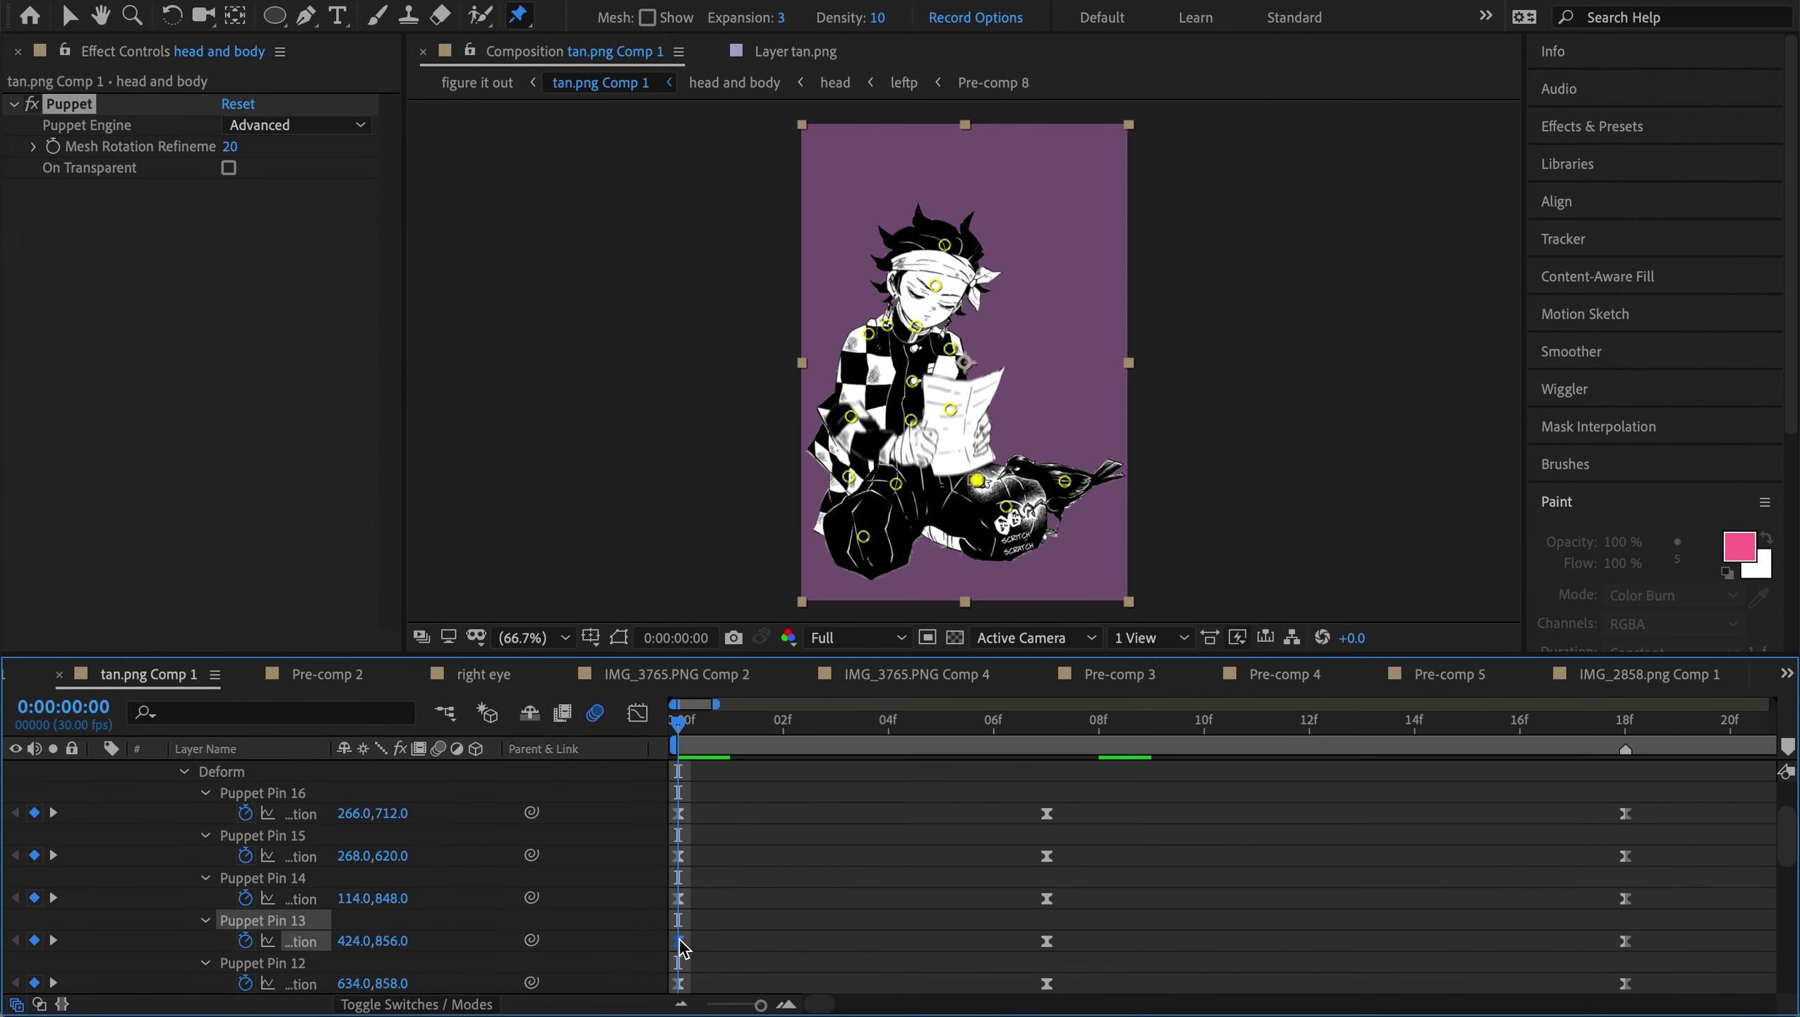
right_click(299, 899)
right_click(289, 968)
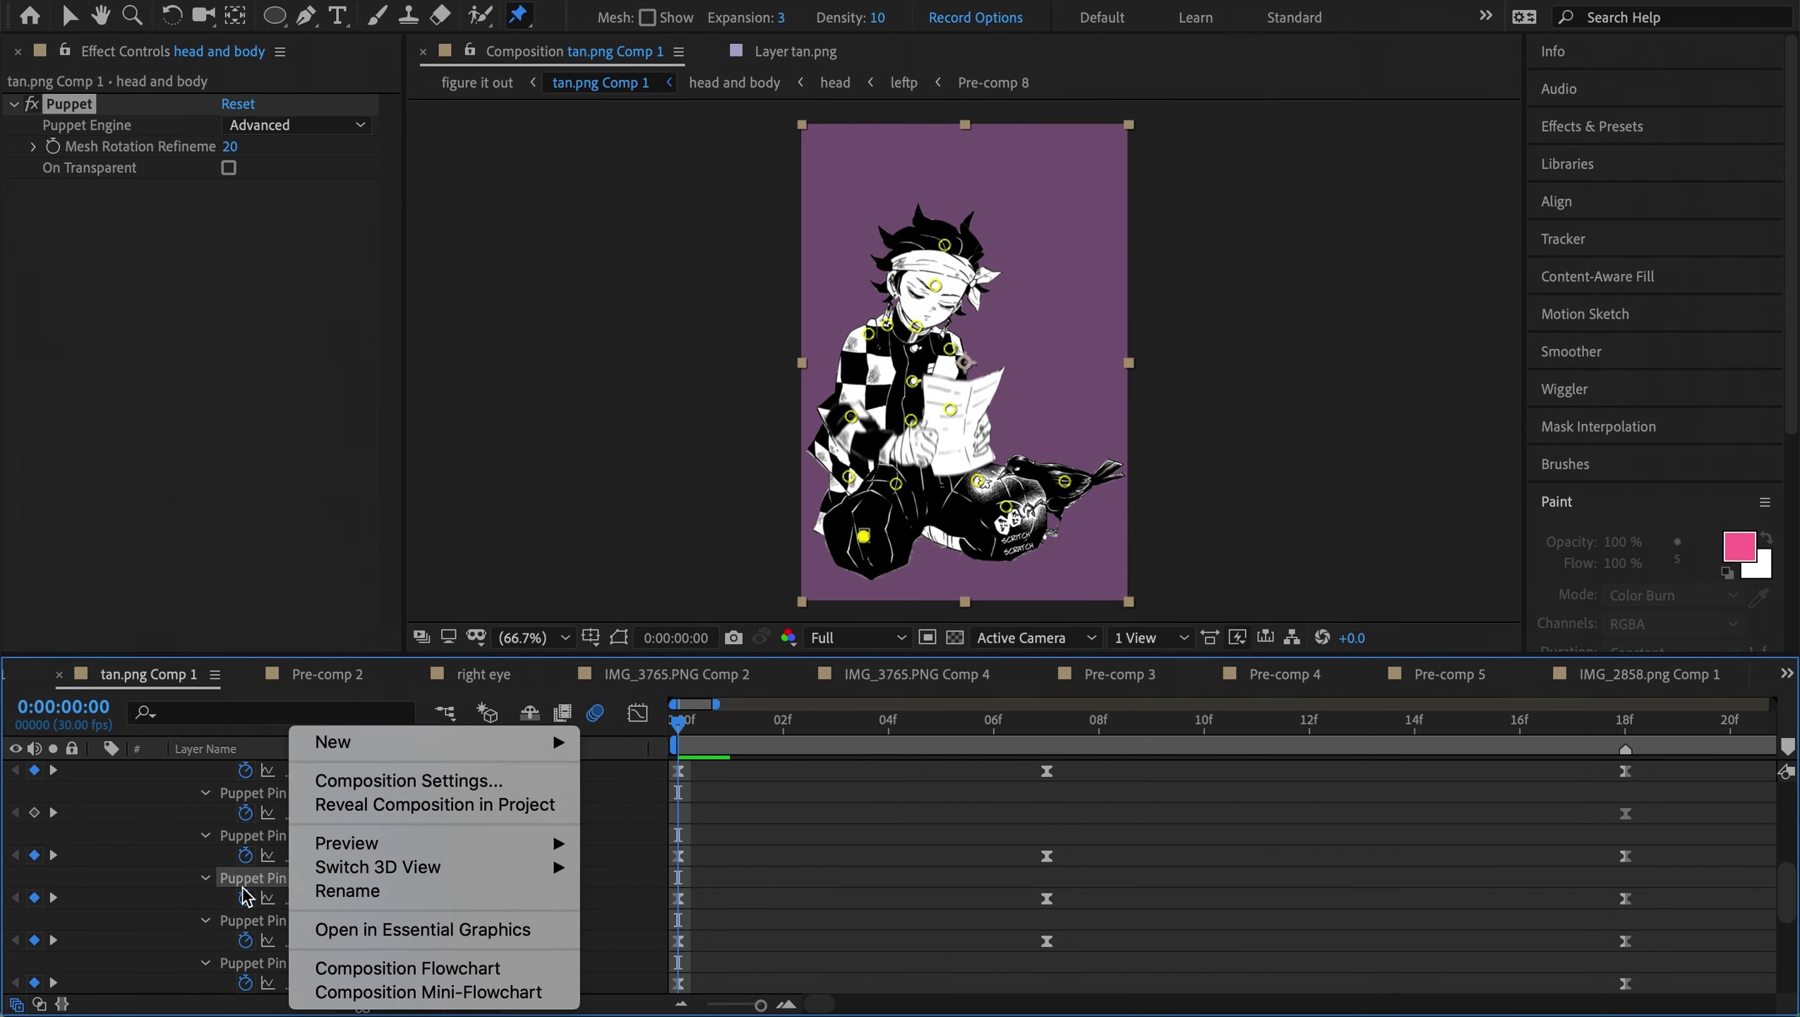
scroll(299, 926, "down", 5)
Check Puppet Pins 8, 10 and 12, then nudge Puppet Pin 7 slightly down-left at frame 18
left_click(306, 941)
scroll(301, 796, "down", 4)
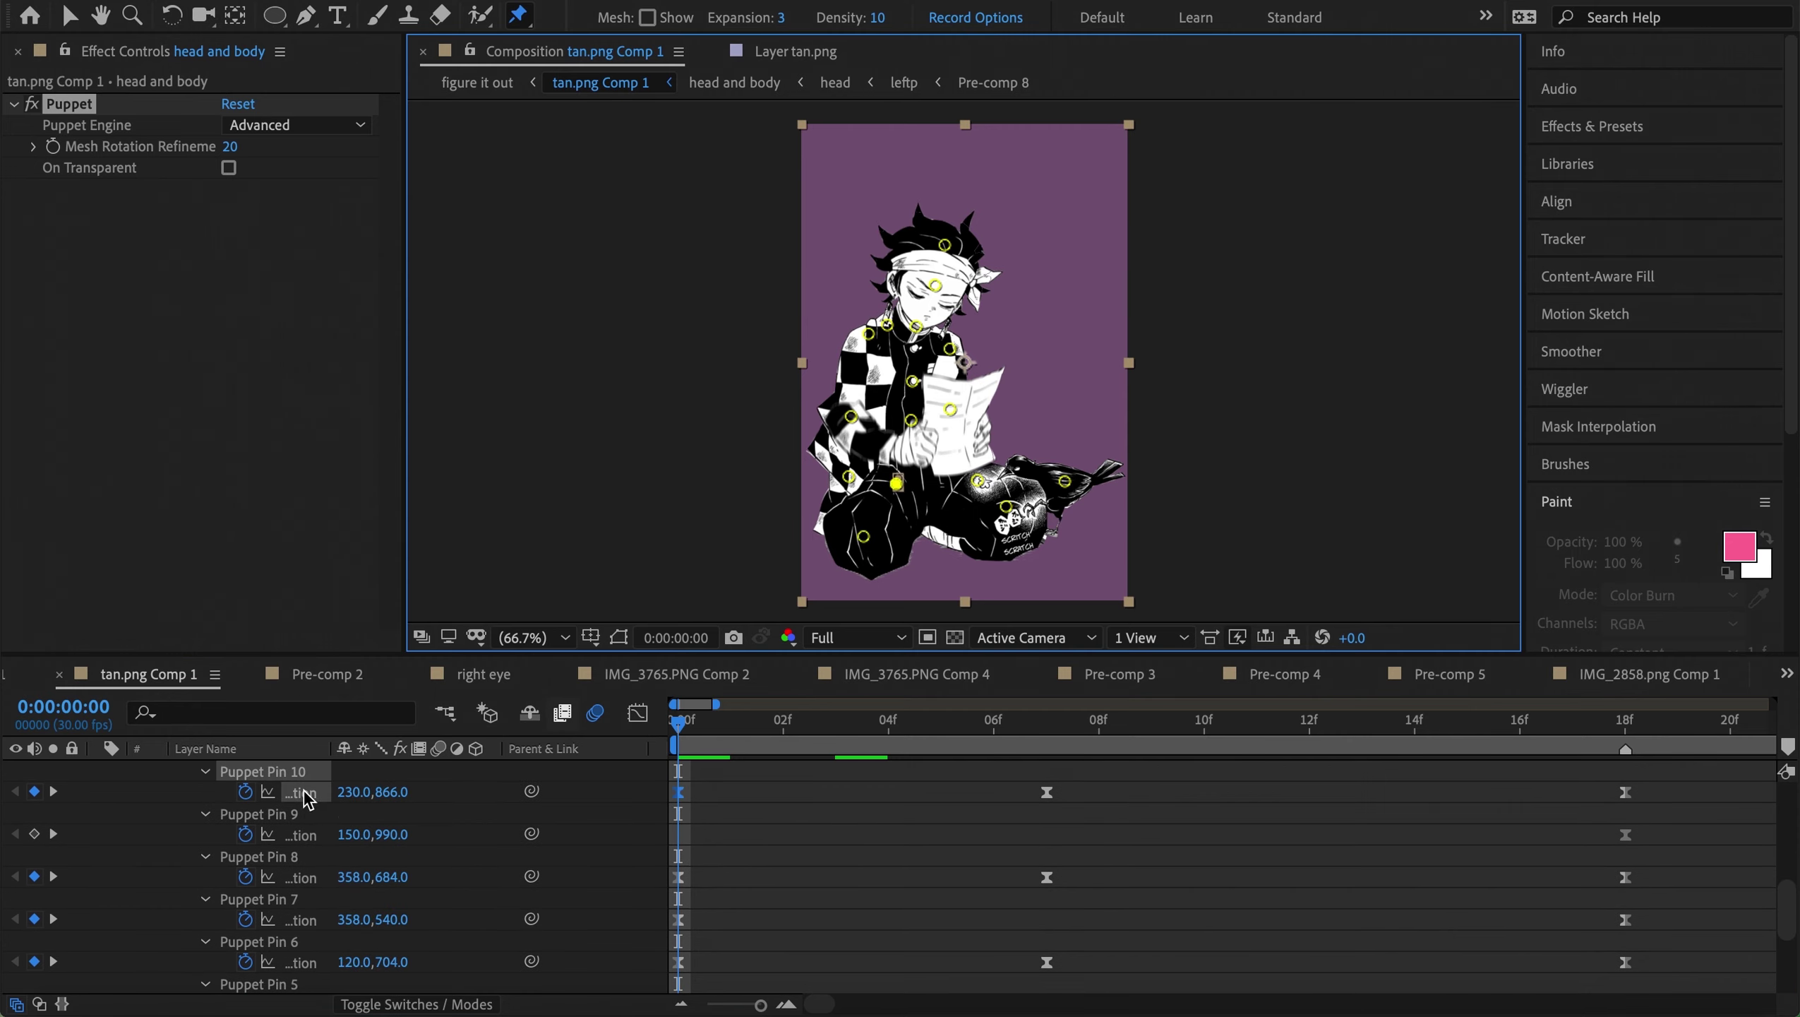
left_click(302, 791)
left_click_drag(1203, 721, 678, 721)
scroll(285, 854, "up", 5)
left_click(704, 892)
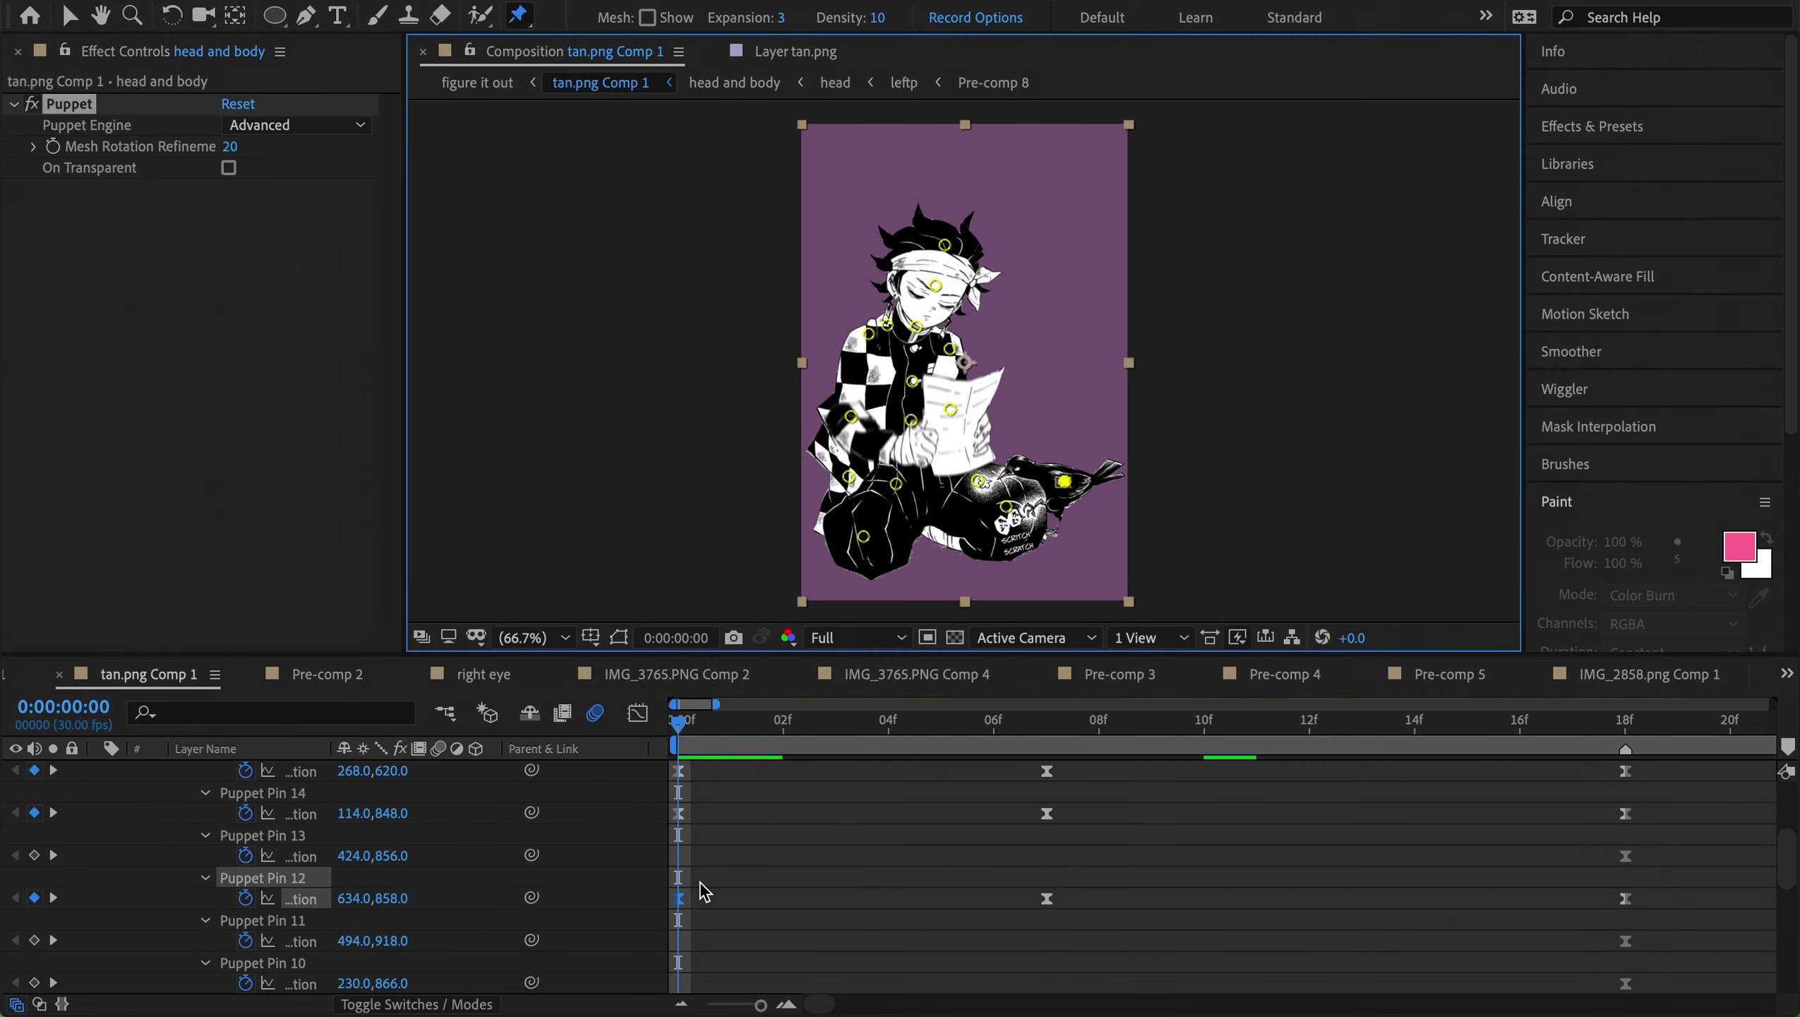
left_click(614, 765)
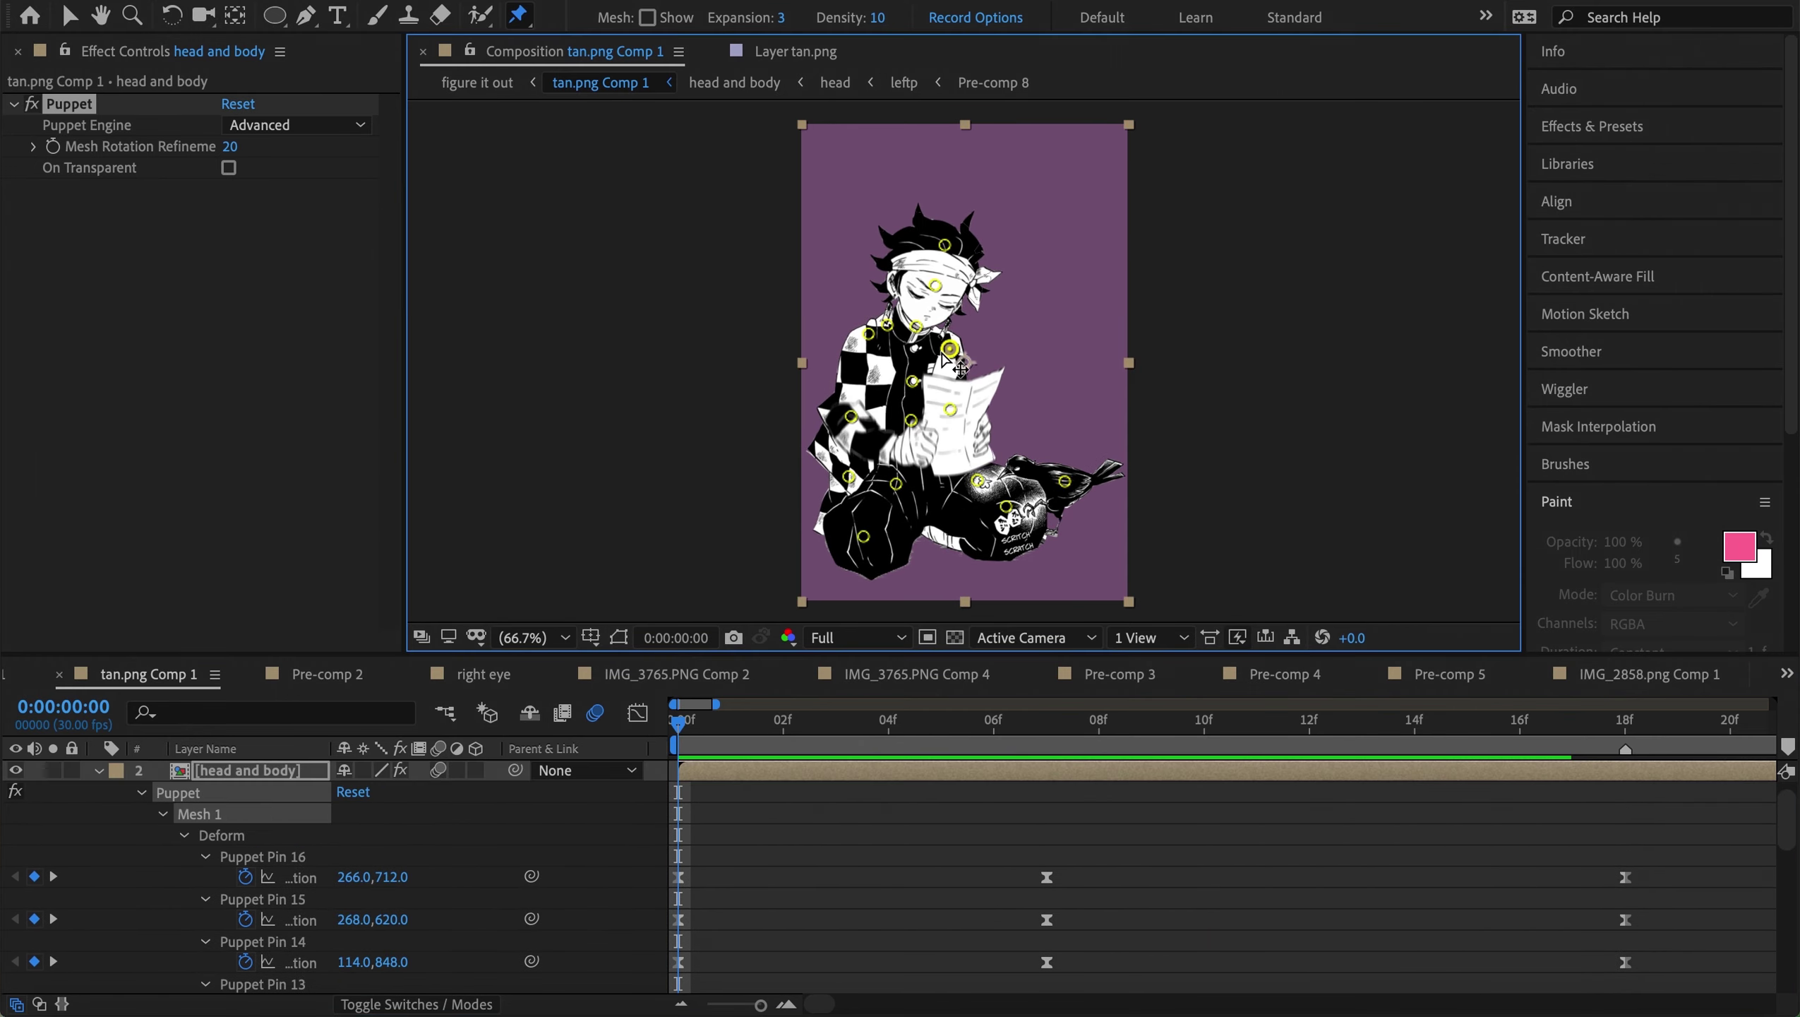
left_click_drag(949, 363, 947, 366)
left_click(1626, 878)
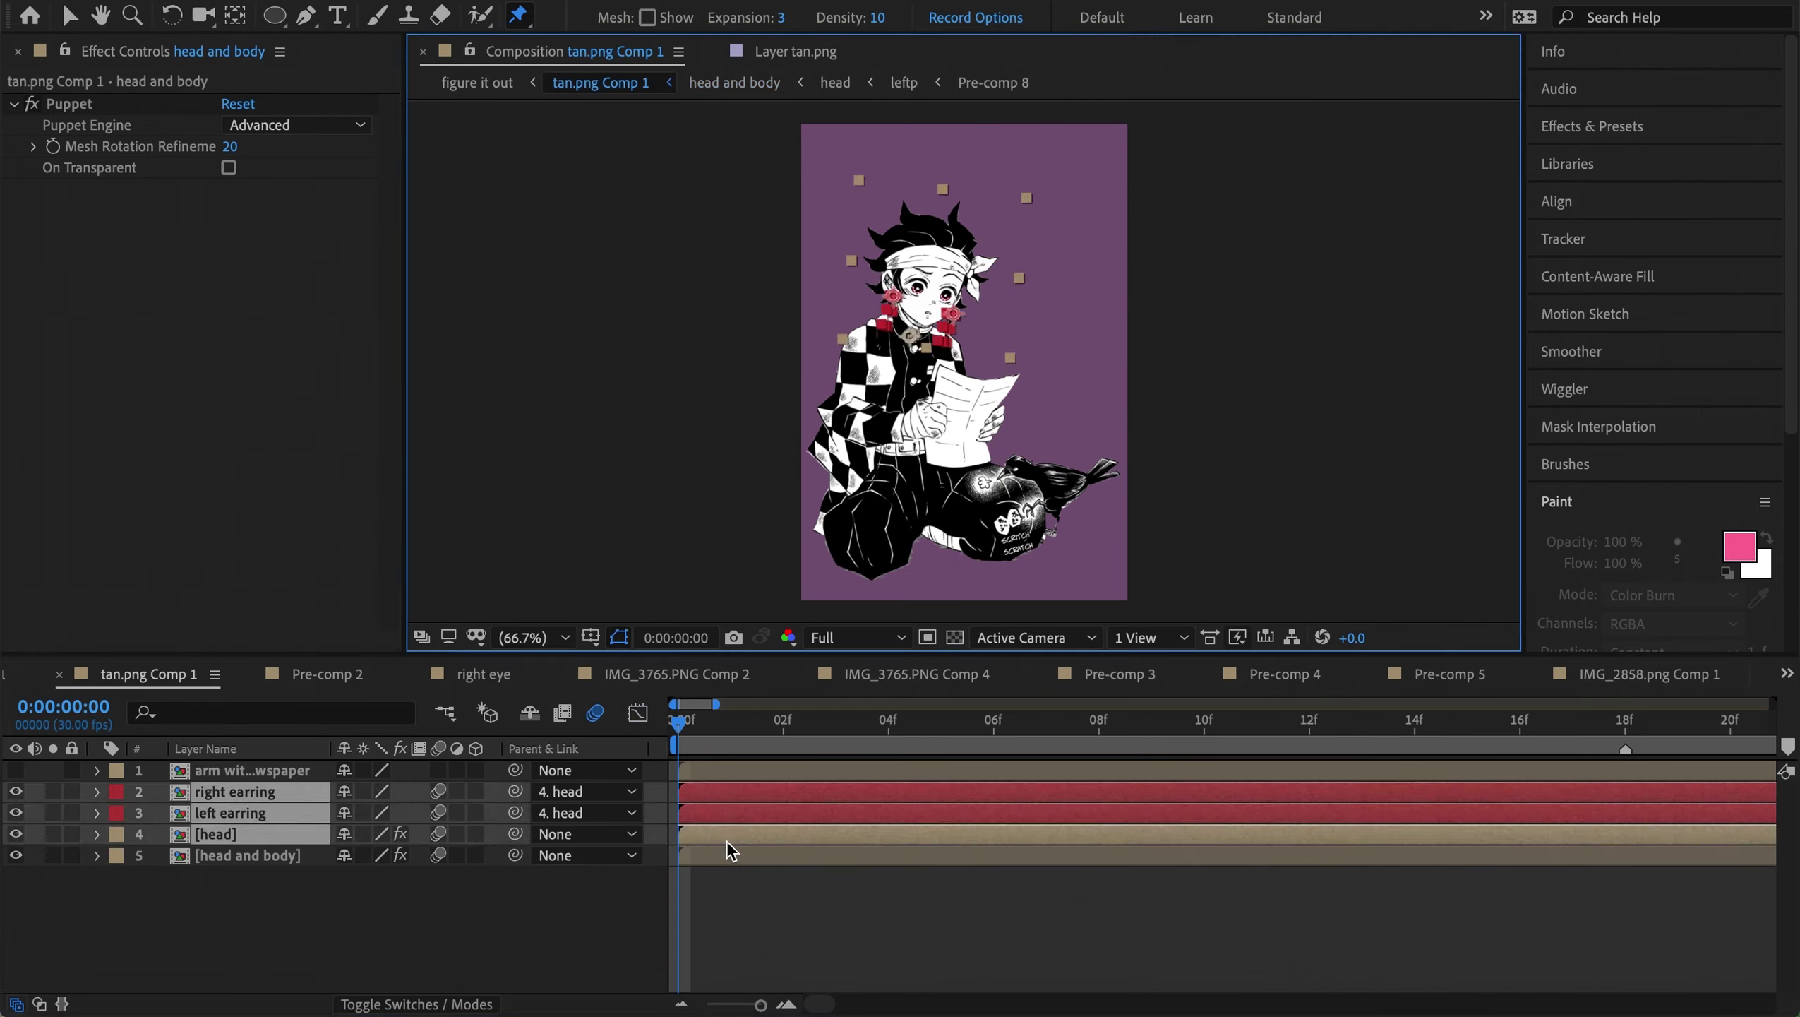
Toggle visibility of layers 2–5, preview, and show the right pupil Scale as a value graph
left_click_drag(15, 791, 23, 830)
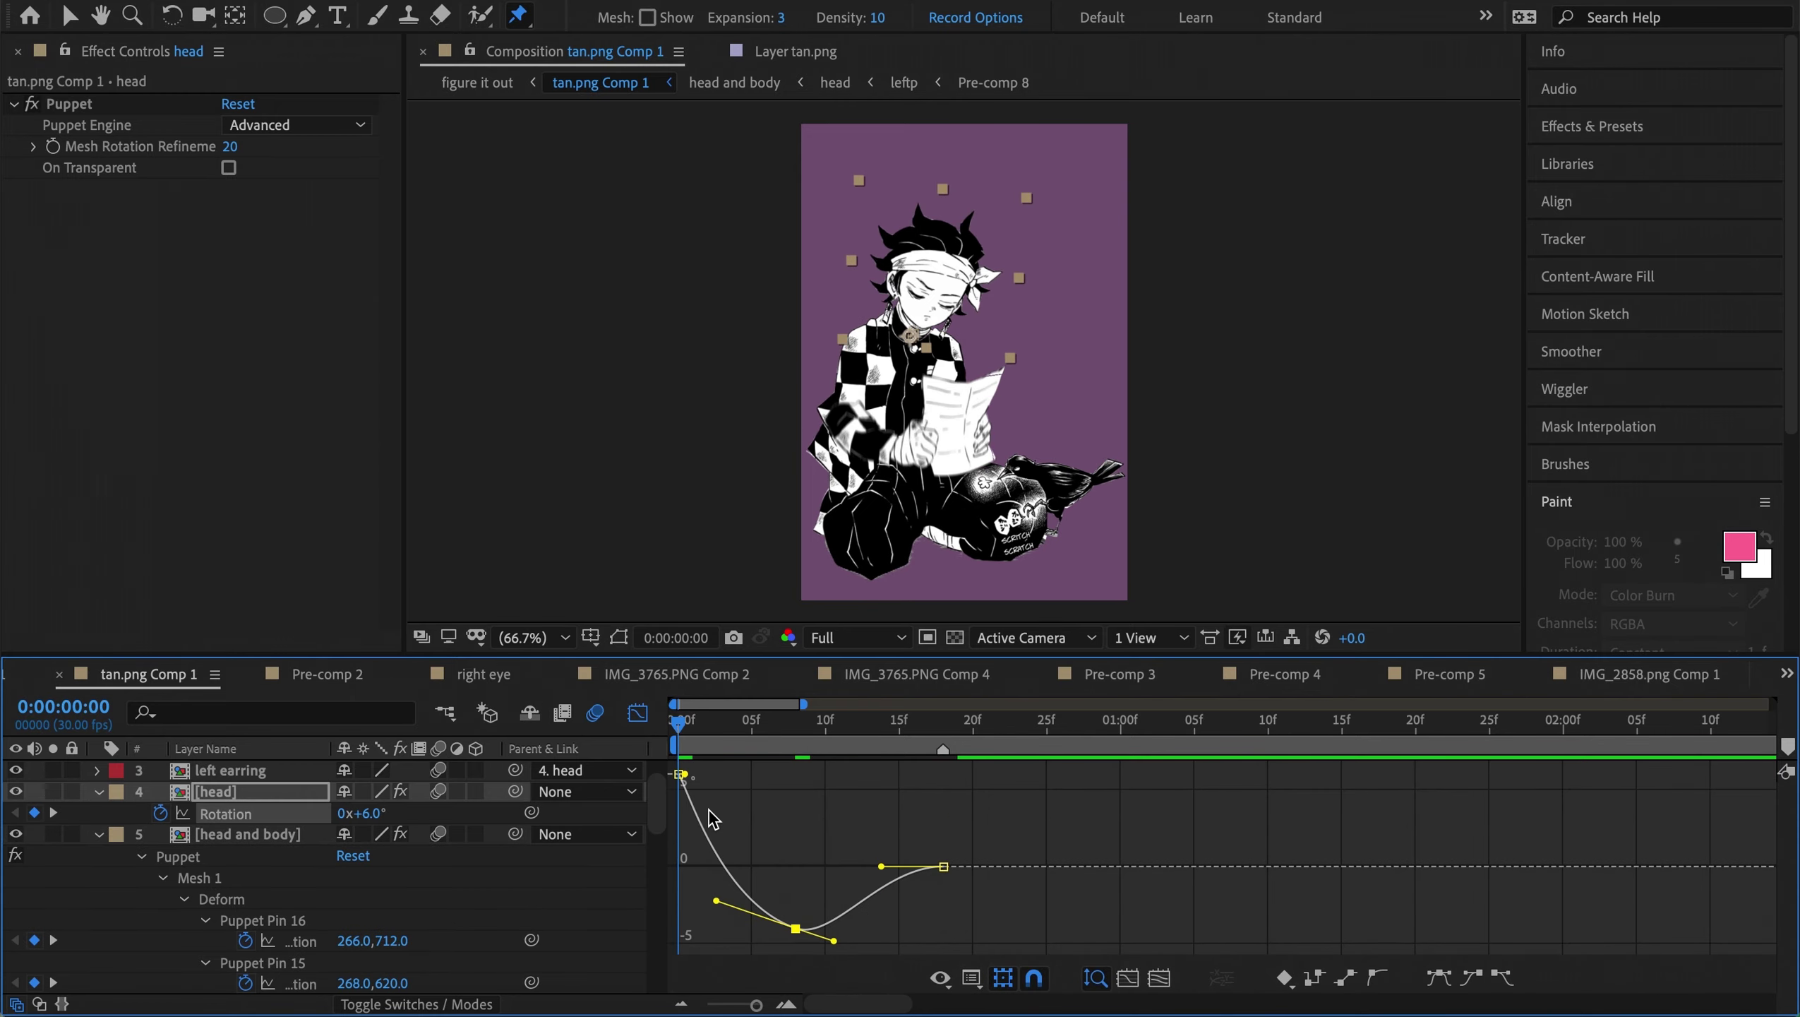
key("space")
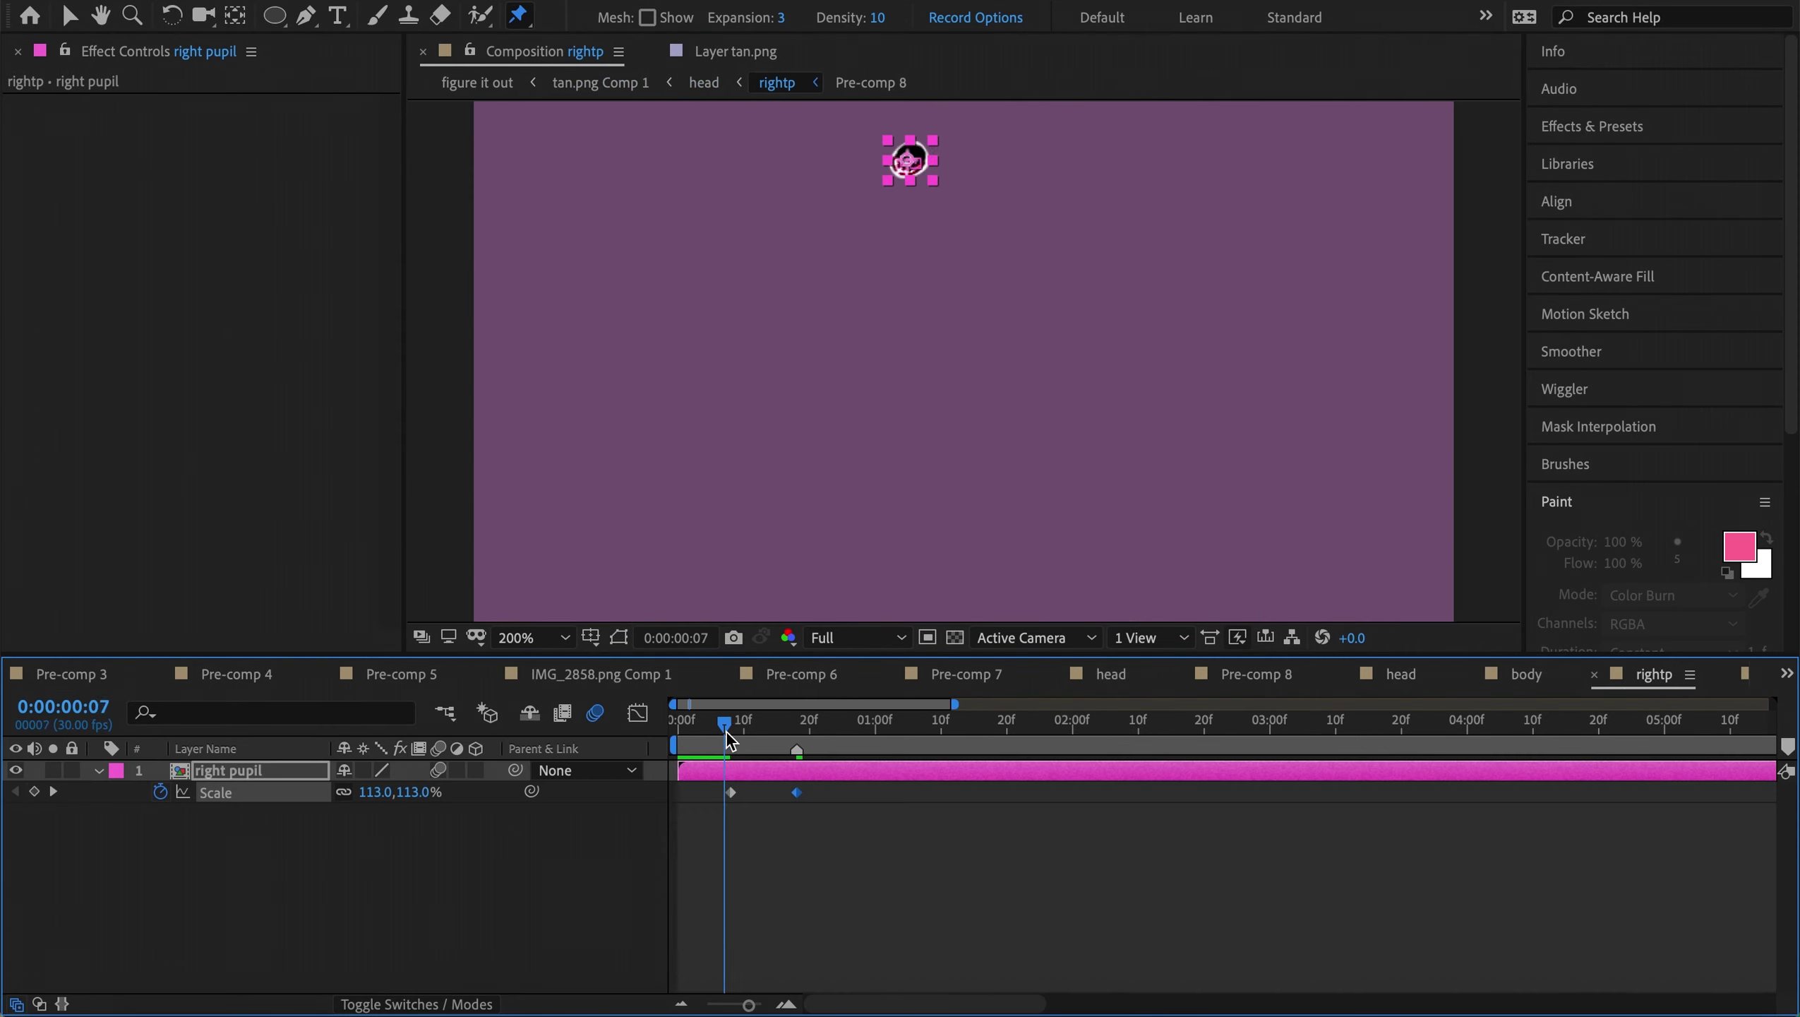
left_click(940, 978)
left_click(1024, 772)
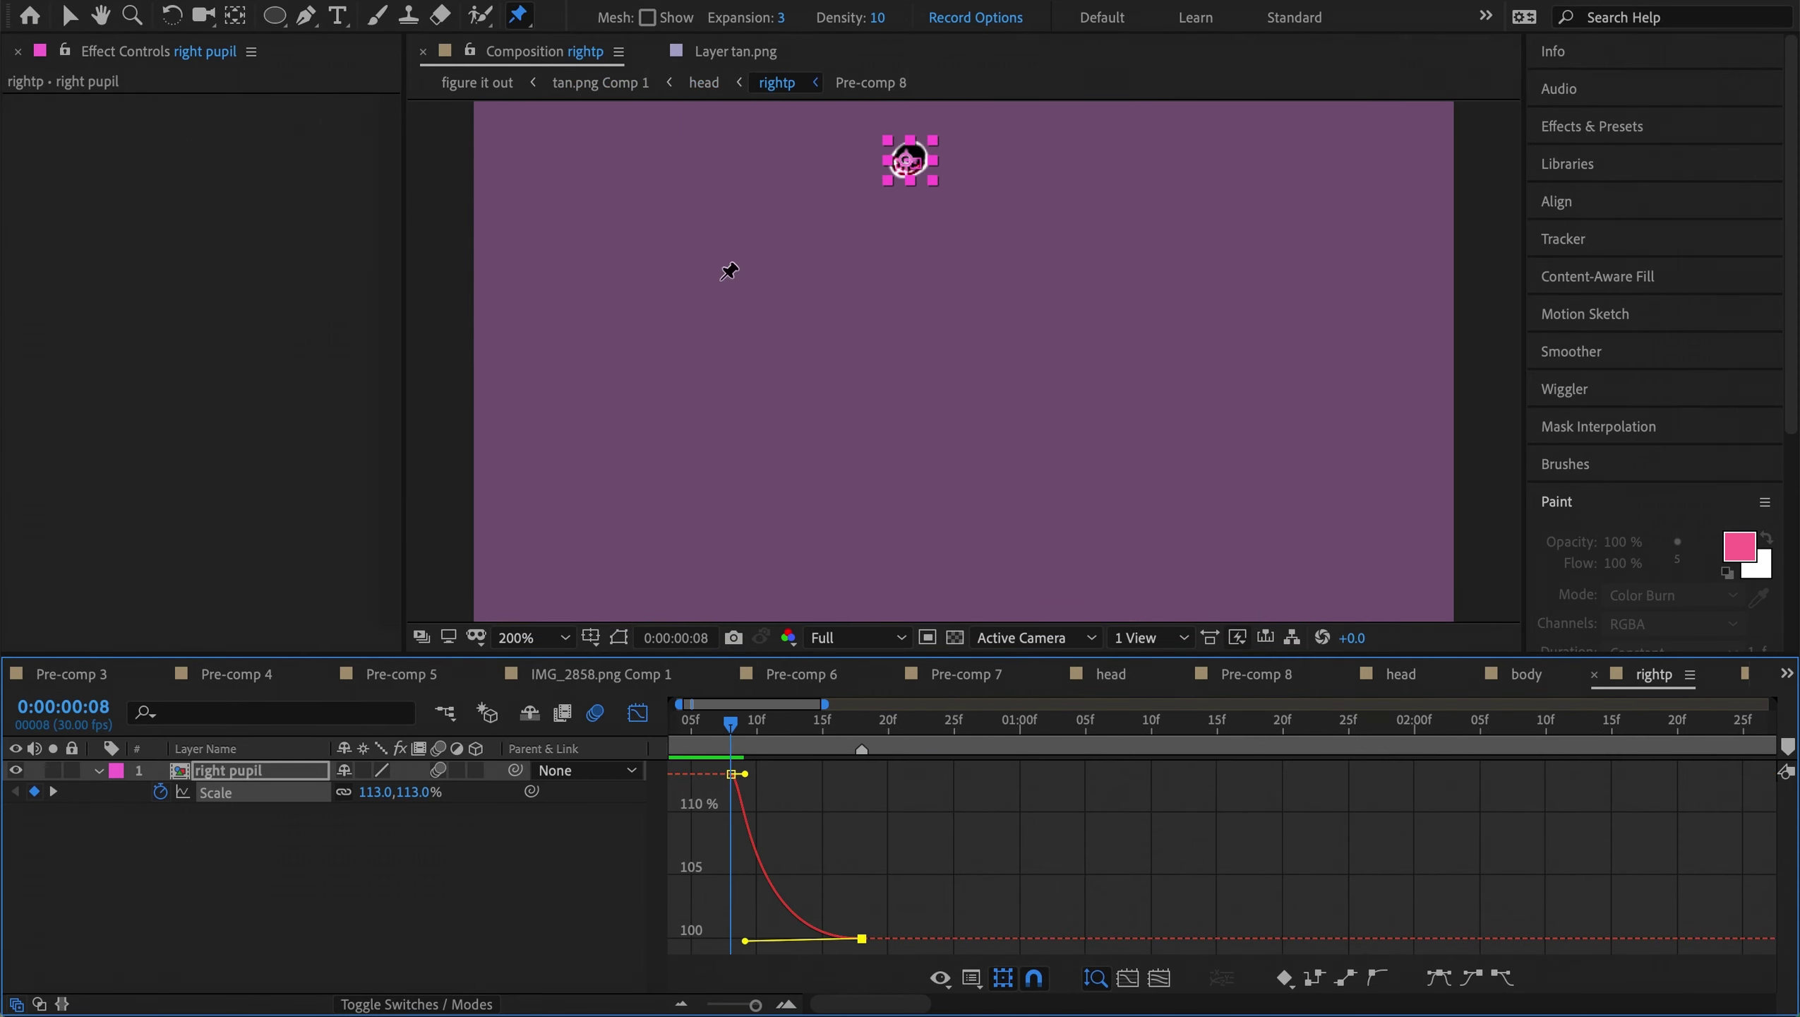